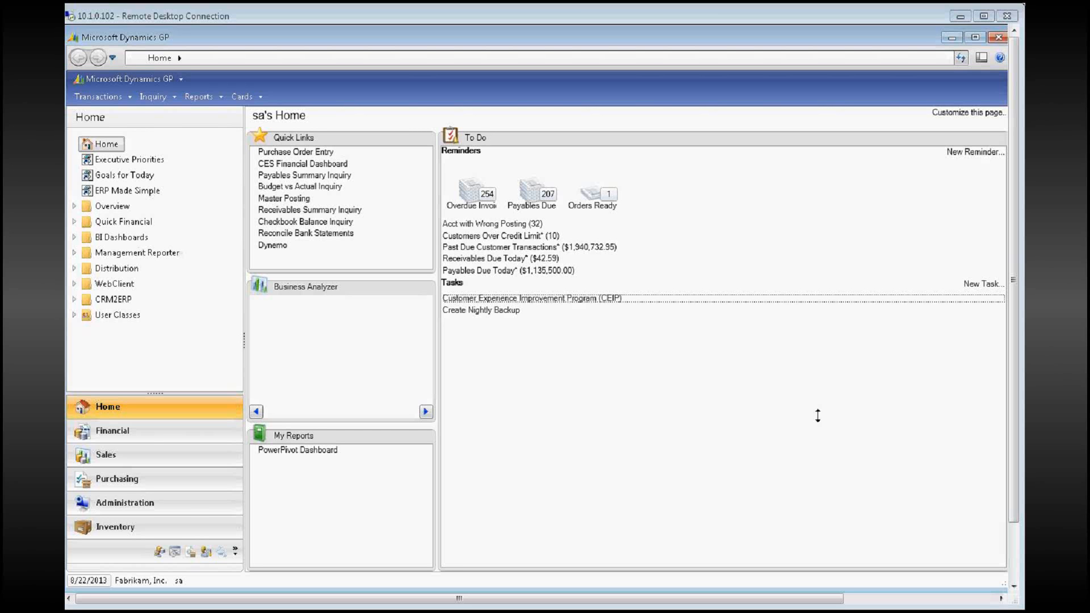
# Open SmartList, expand the Company and FieldService folders to view their lists, and close the window.
pyautogui.click(136, 83)
pyautogui.click(163, 179)
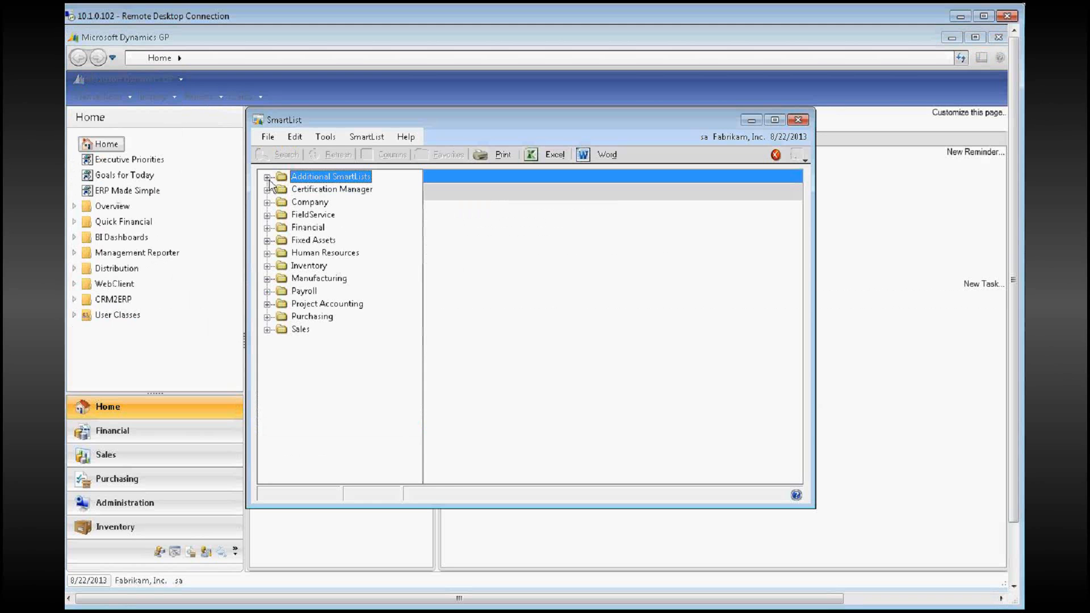
pyautogui.click(266, 203)
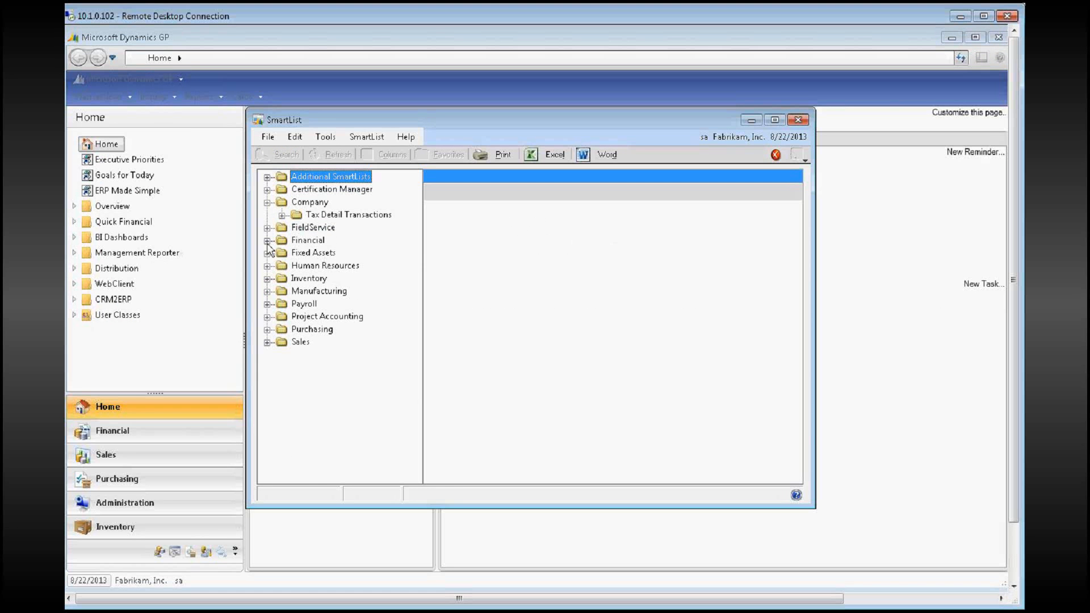
pyautogui.click(267, 227)
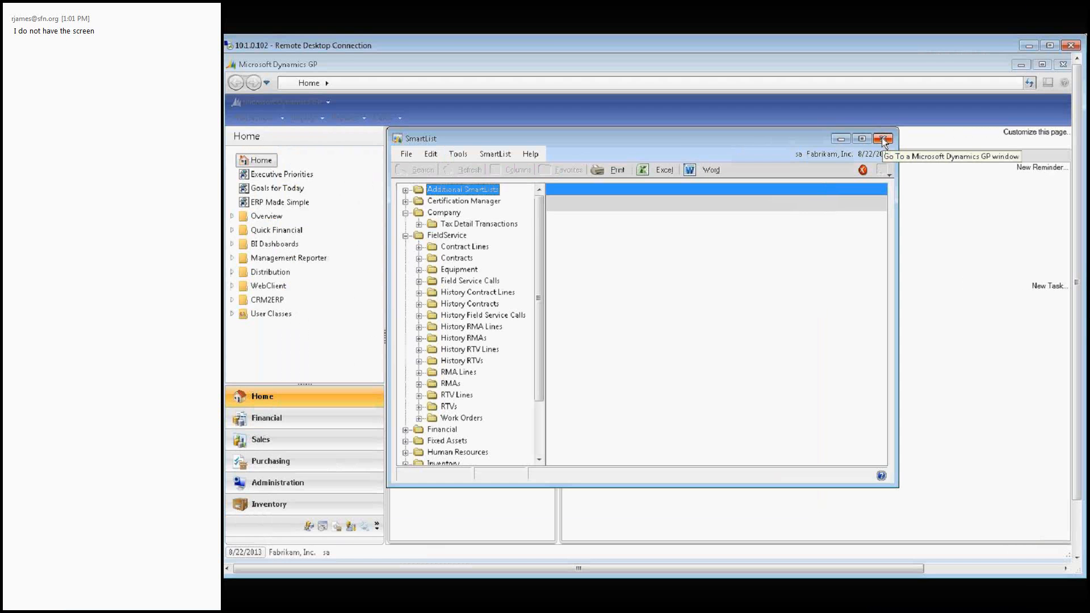
pyautogui.click(798, 120)
# Browse the first two account cards in the Financial area's Account Maintenance window and close it.
pyautogui.click(359, 417)
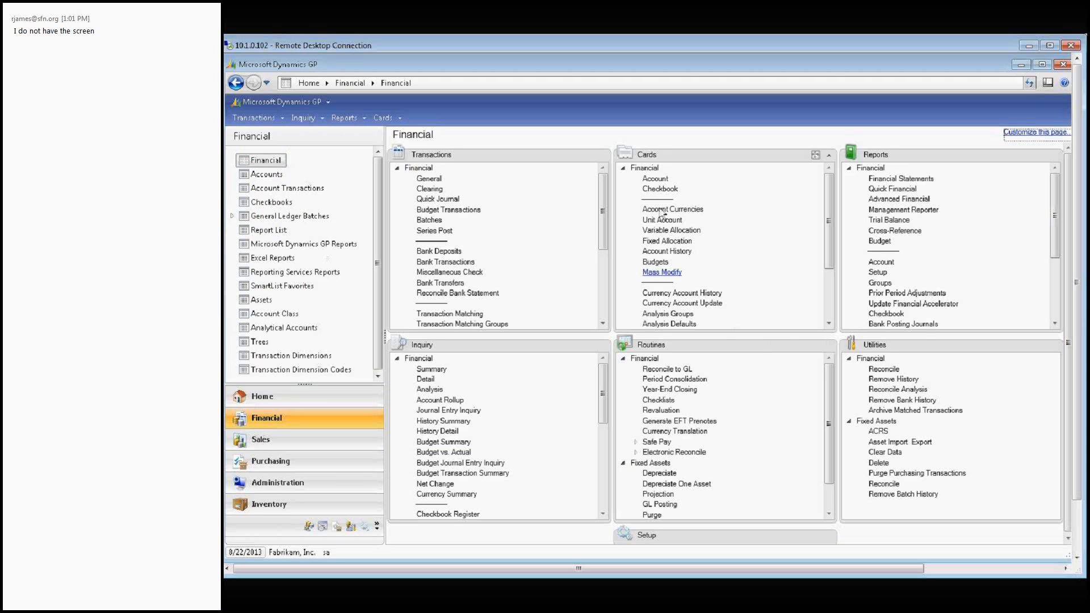
pyautogui.click(655, 179)
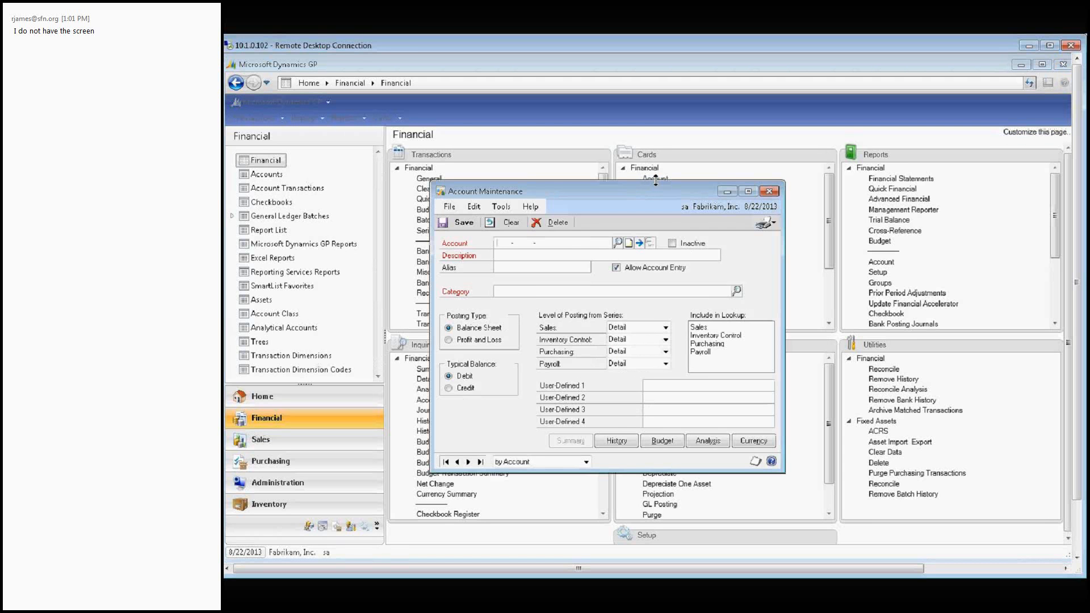
pyautogui.click(468, 462)
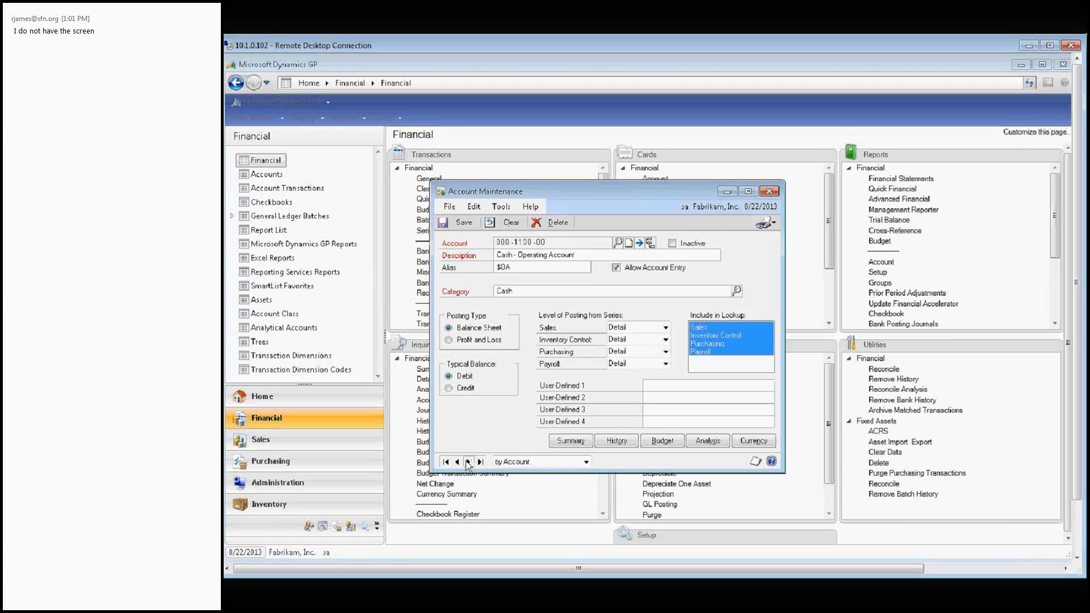
pyautogui.click(468, 461)
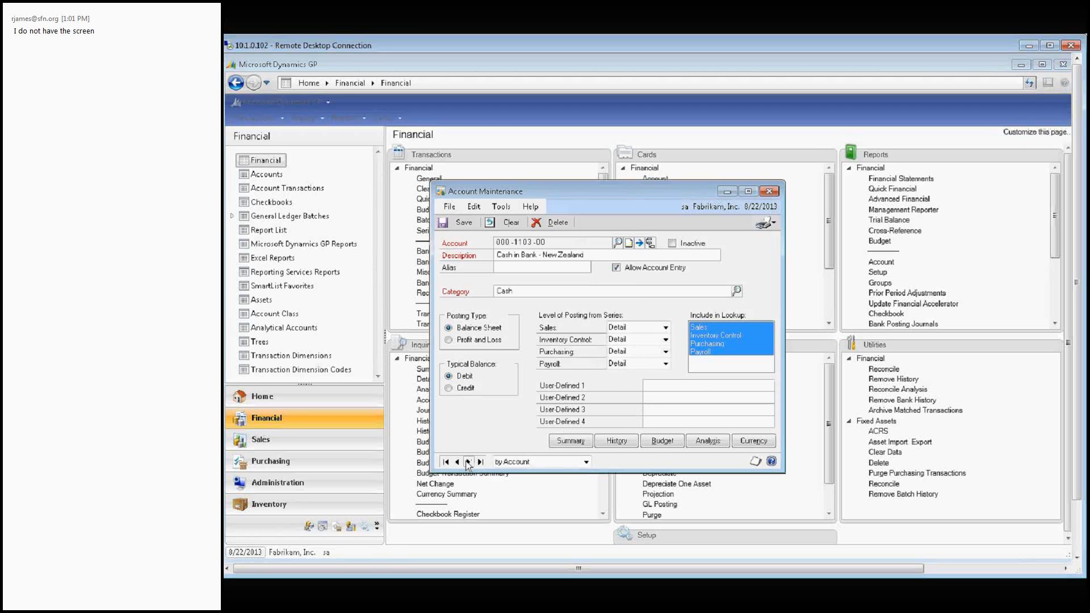
pyautogui.click(769, 192)
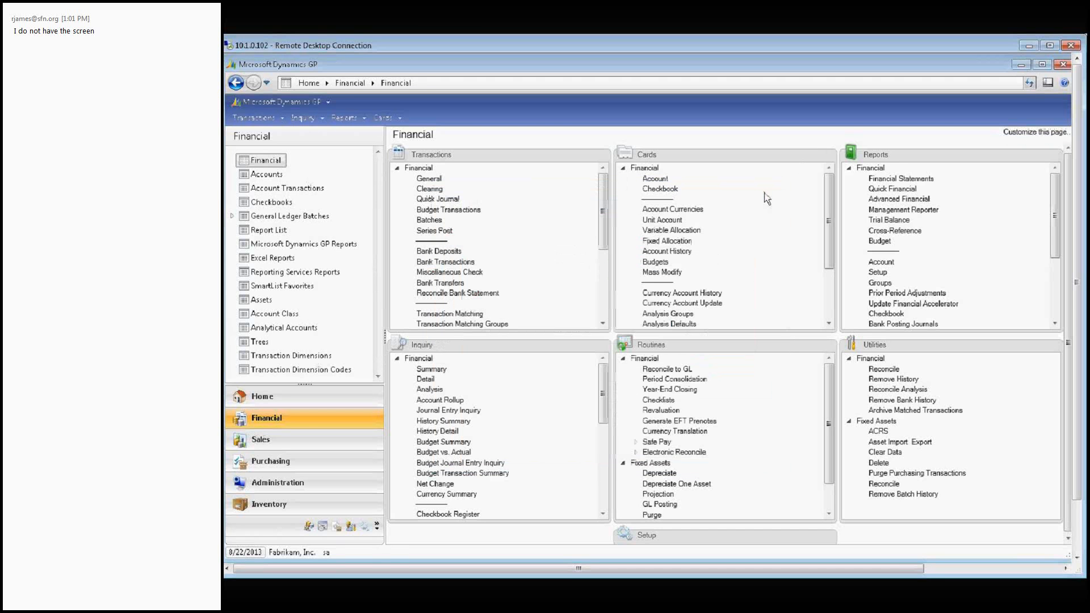
# View the first checkbook card in Checkbook Maintenance, and look briefly at the General financial transaction window.
pyautogui.click(673, 191)
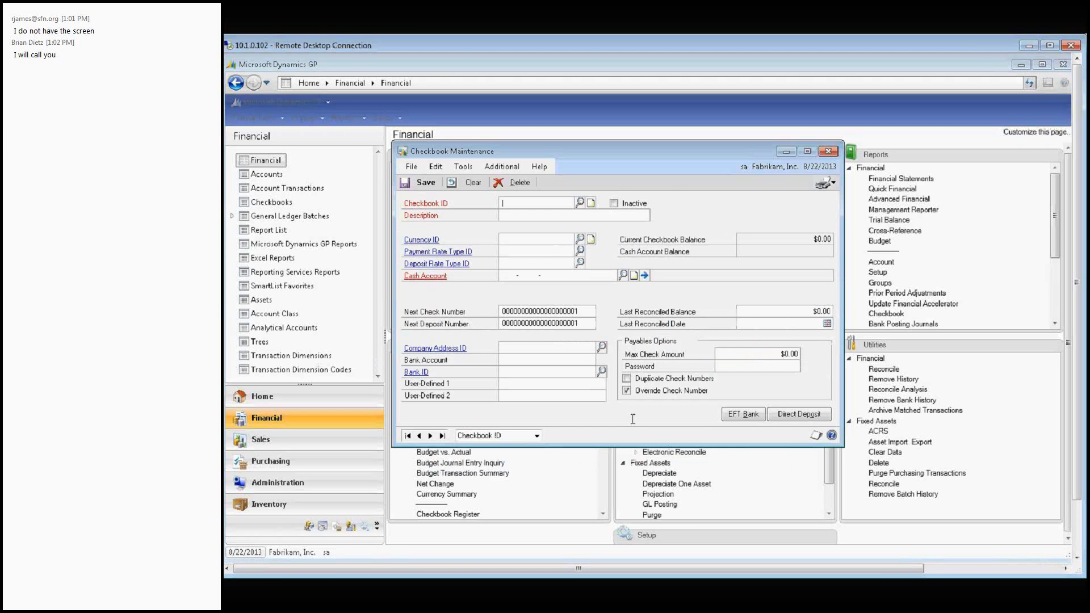
pyautogui.click(431, 435)
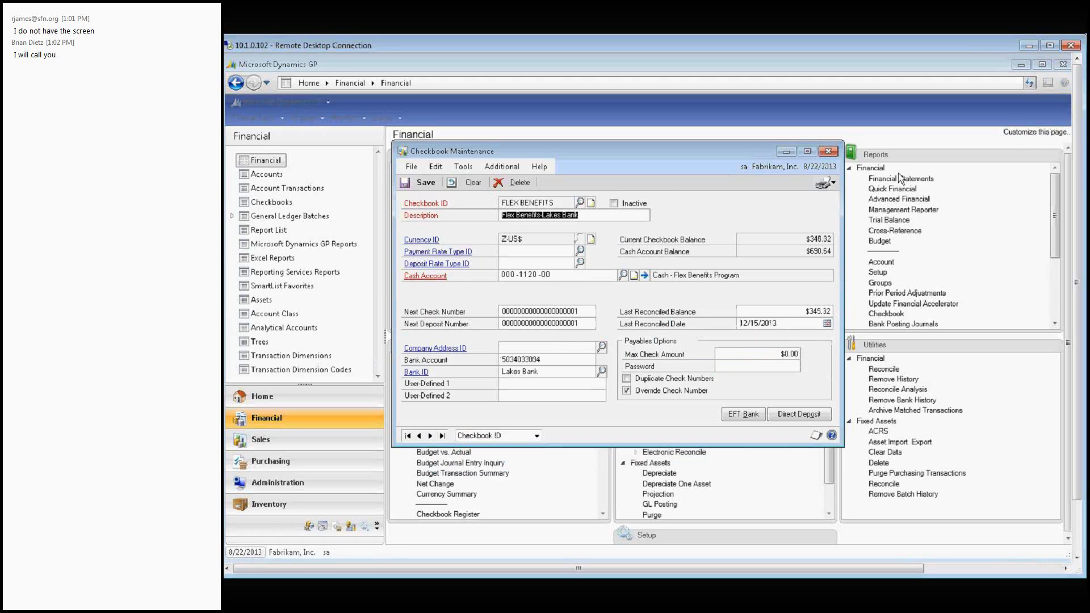
pyautogui.click(828, 153)
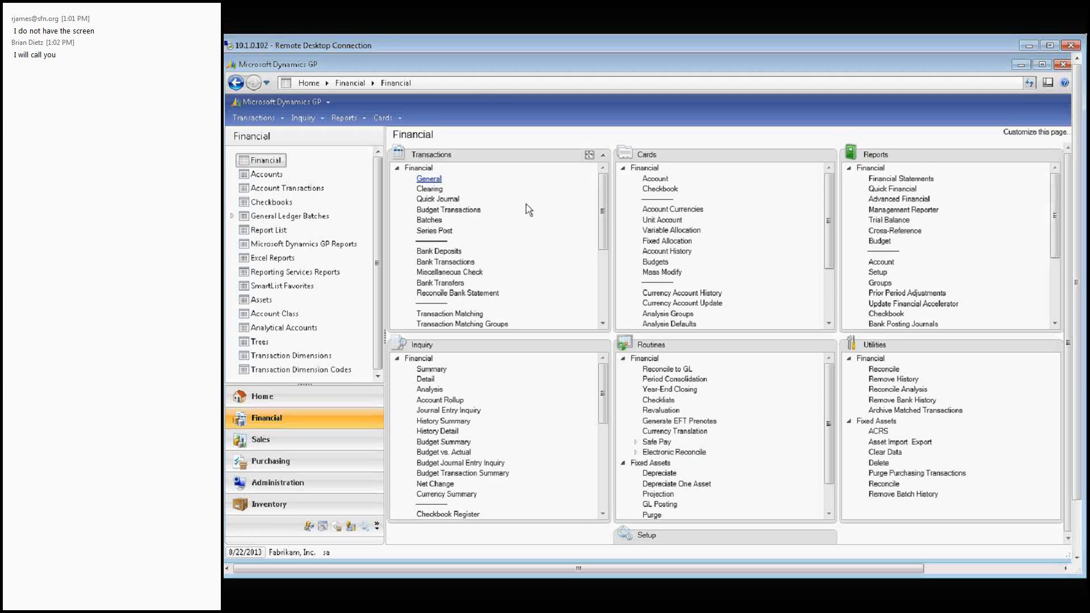
pyautogui.click(430, 180)
pyautogui.click(758, 150)
# View the 2014 period balances of the Cash - Operating Account in Summary Inquiry and close the inquiry.
pyautogui.click(440, 370)
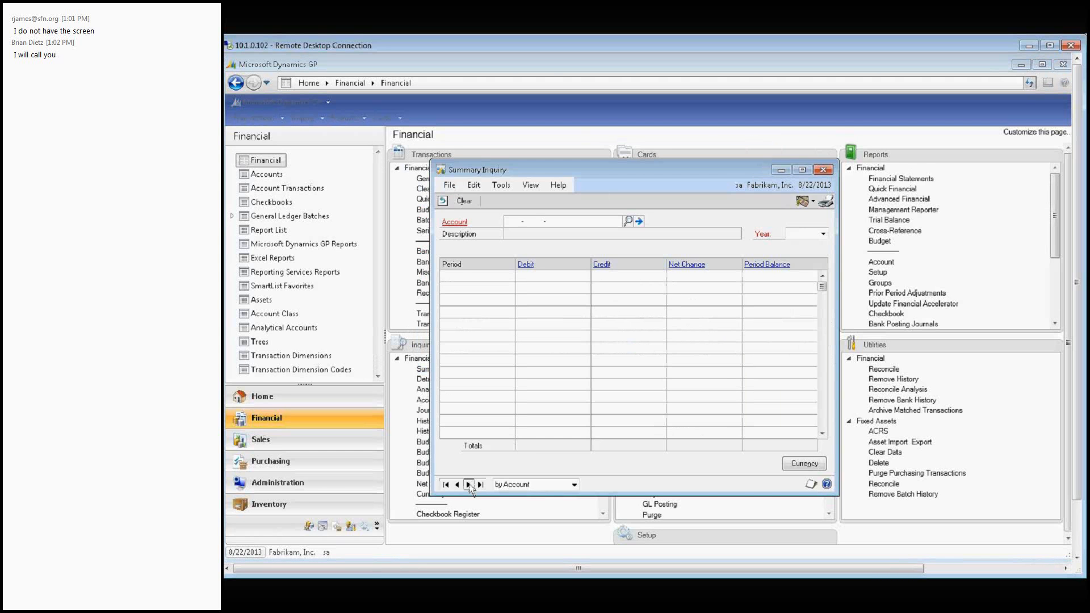
pyautogui.click(469, 485)
pyautogui.click(823, 234)
pyautogui.click(818, 244)
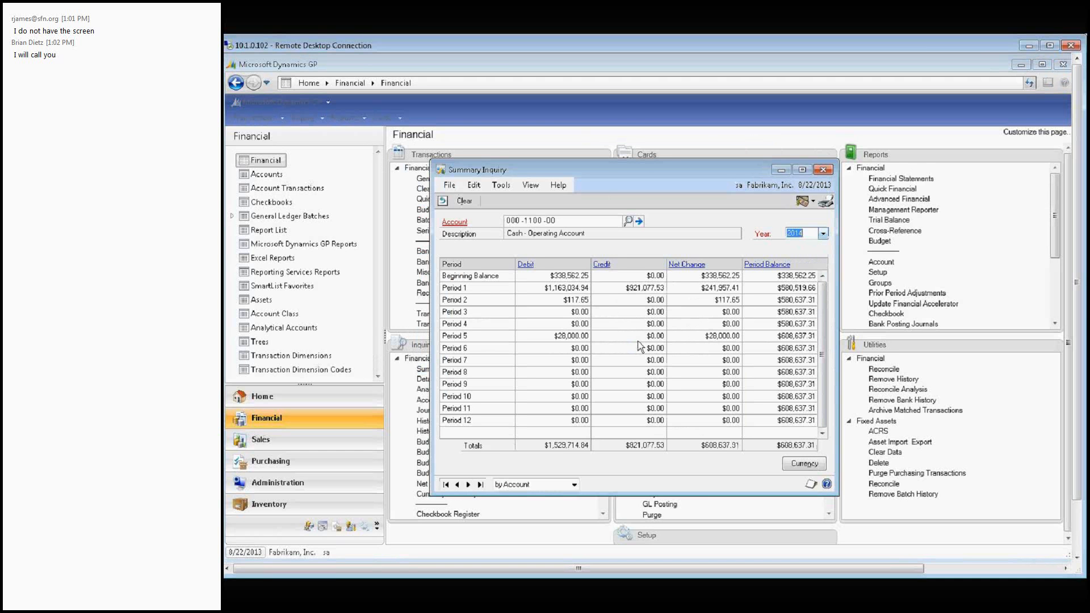
pyautogui.click(823, 169)
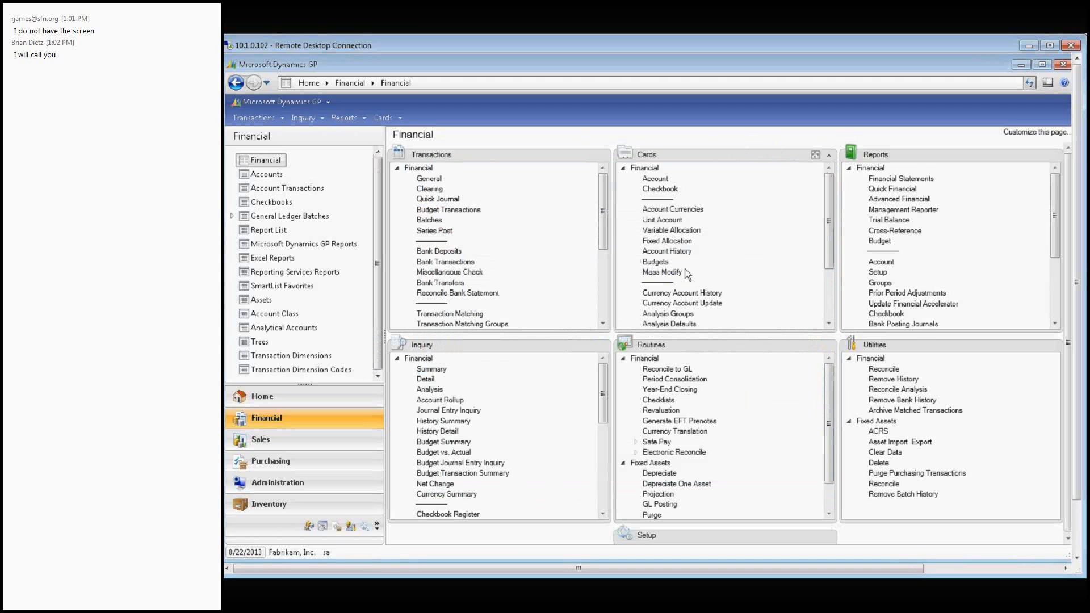
# View the 2012 history of the Cash - Operating Account in History Summary Inquiry and close the inquiry.
pyautogui.click(443, 421)
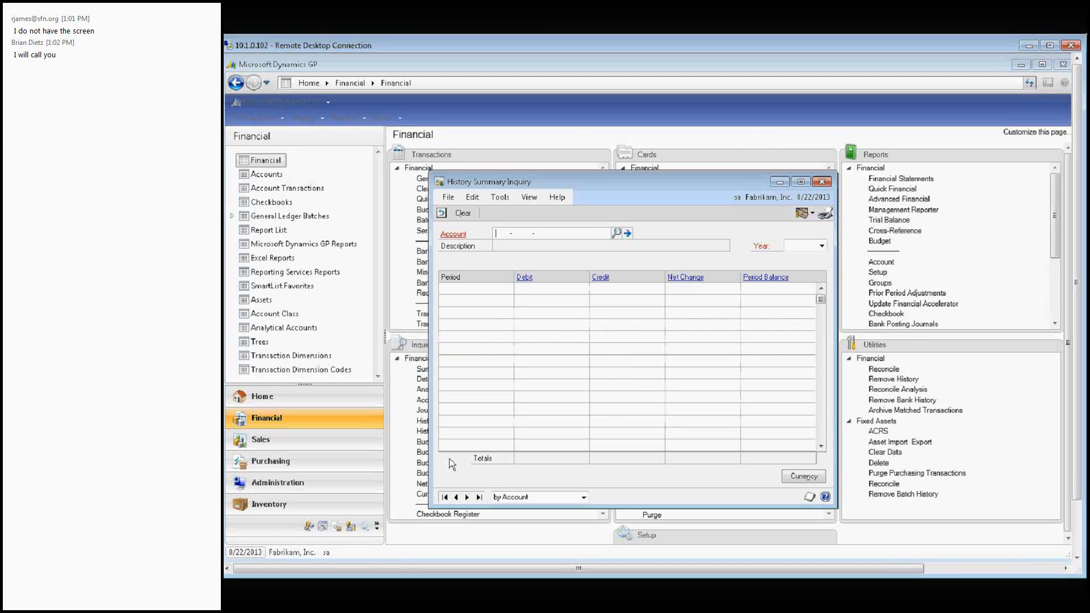
pyautogui.click(467, 497)
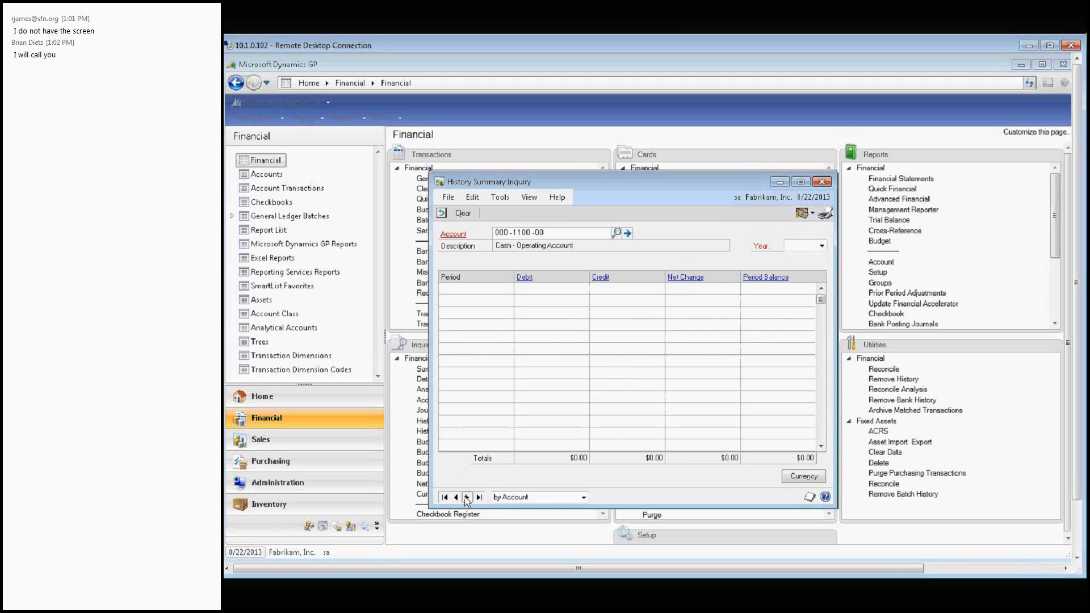
pyautogui.click(821, 245)
pyautogui.click(792, 274)
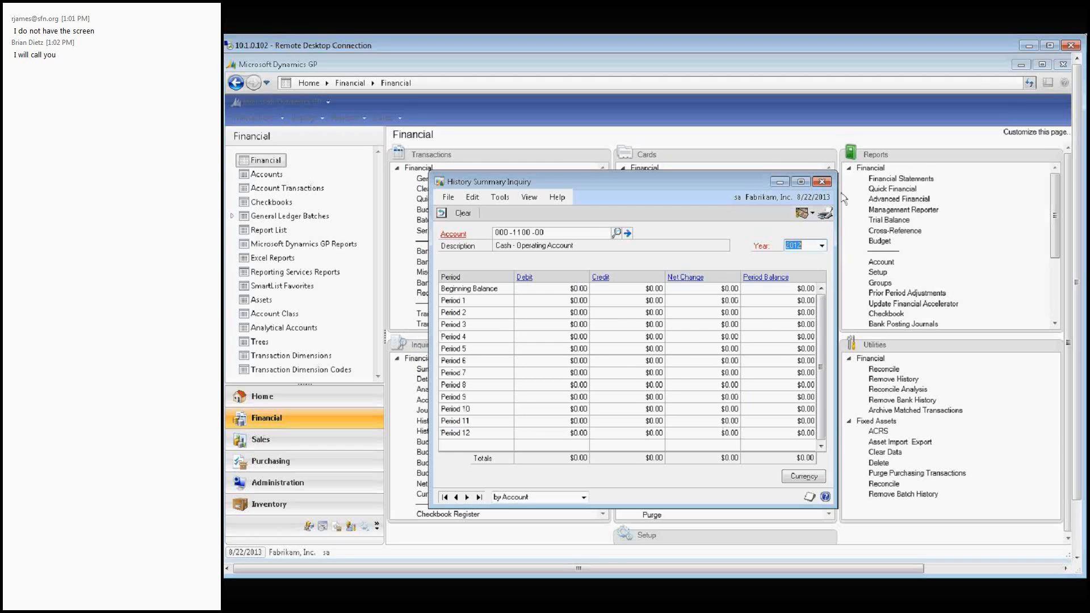
pyautogui.click(823, 181)
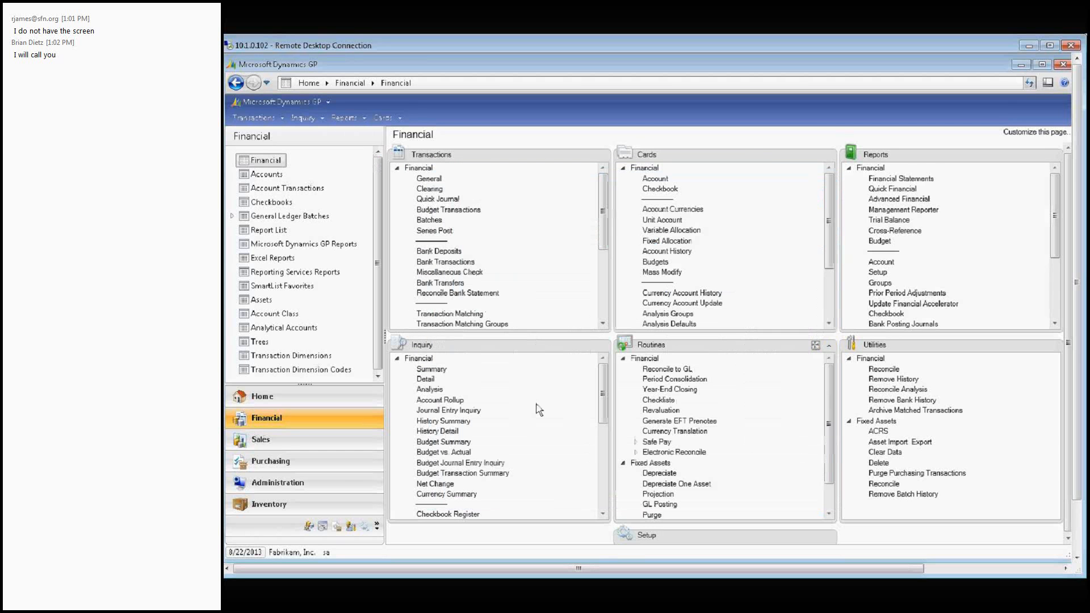
# Restore the full section layout of the Purchasing page and display the payables transactions by vendor for A Travel Company.
pyautogui.click(339, 460)
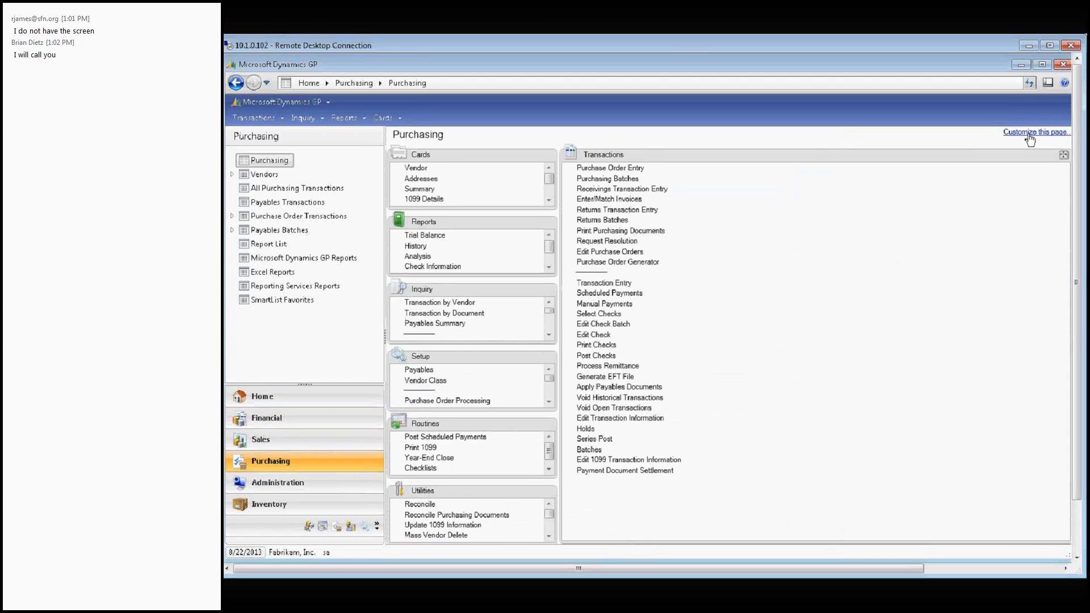
pyautogui.click(1061, 156)
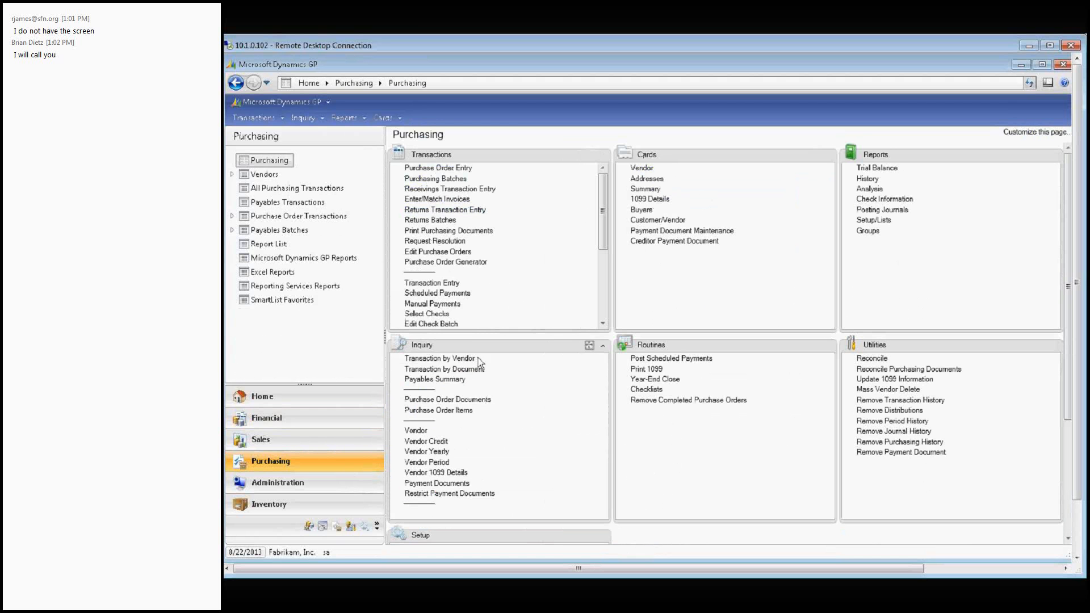
pyautogui.click(445, 360)
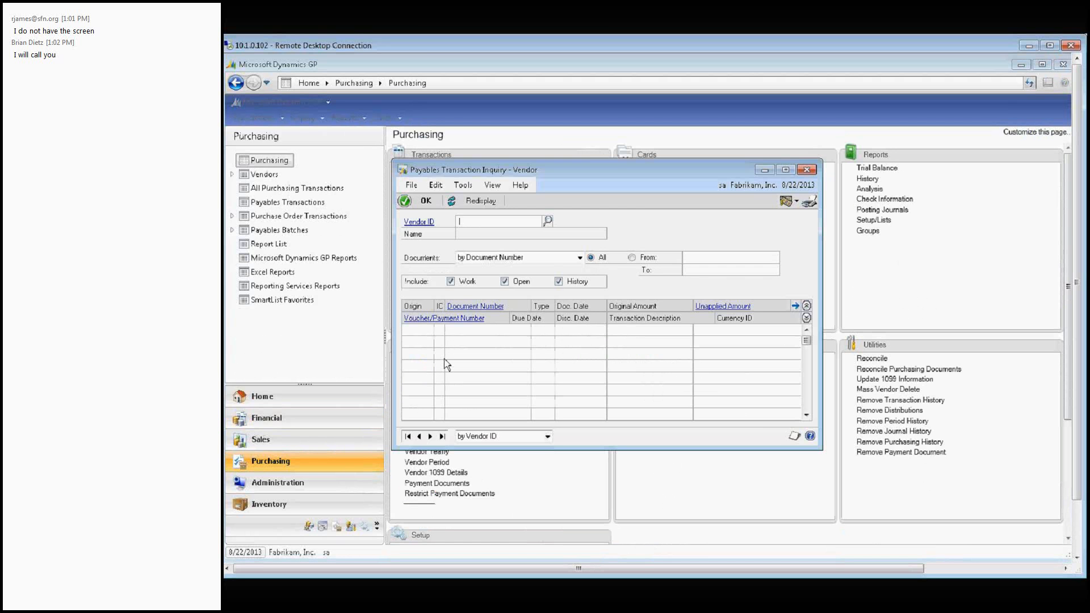
pyautogui.click(430, 435)
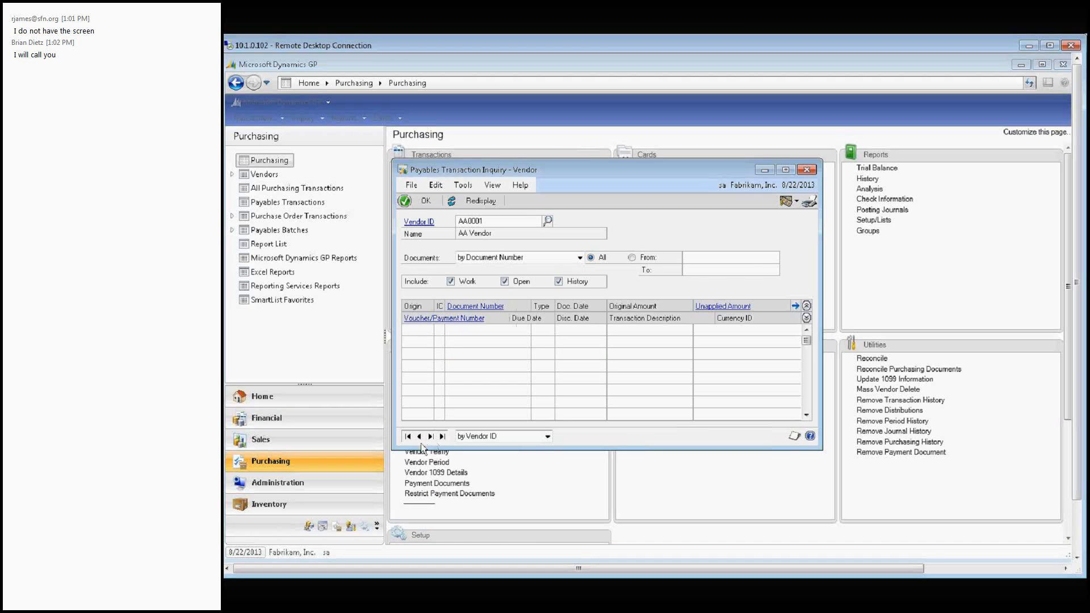
pyautogui.click(430, 436)
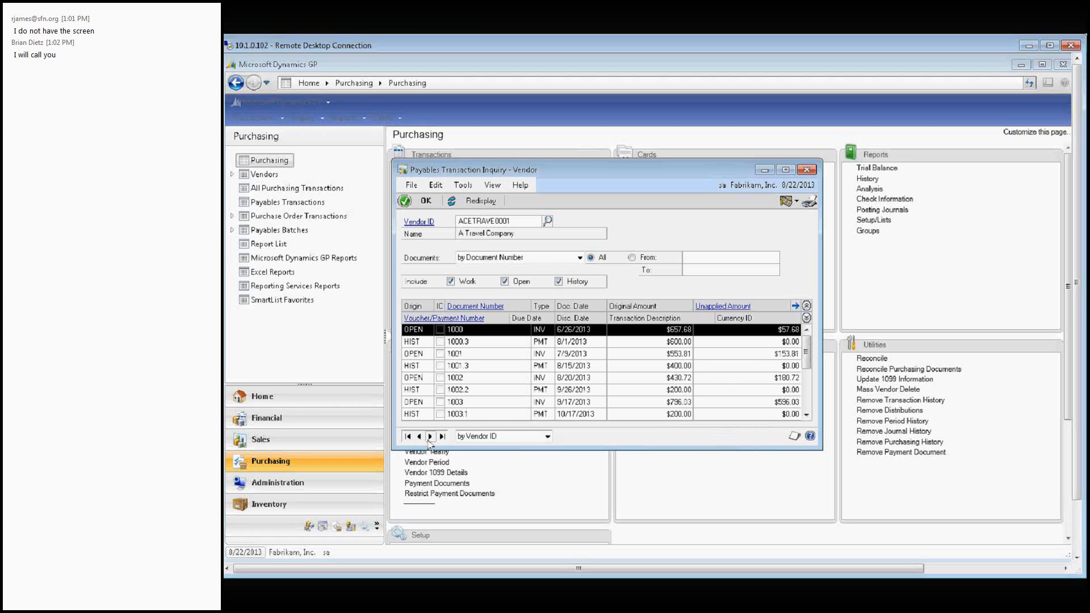
# Examine invoices 1000 and 1001 and payment 1000.3 in the vendor's transaction list, and close the inquiry.
pyautogui.click(615, 358)
pyautogui.scroll(-1, 615, 408)
pyautogui.scroll(1, 617, 412)
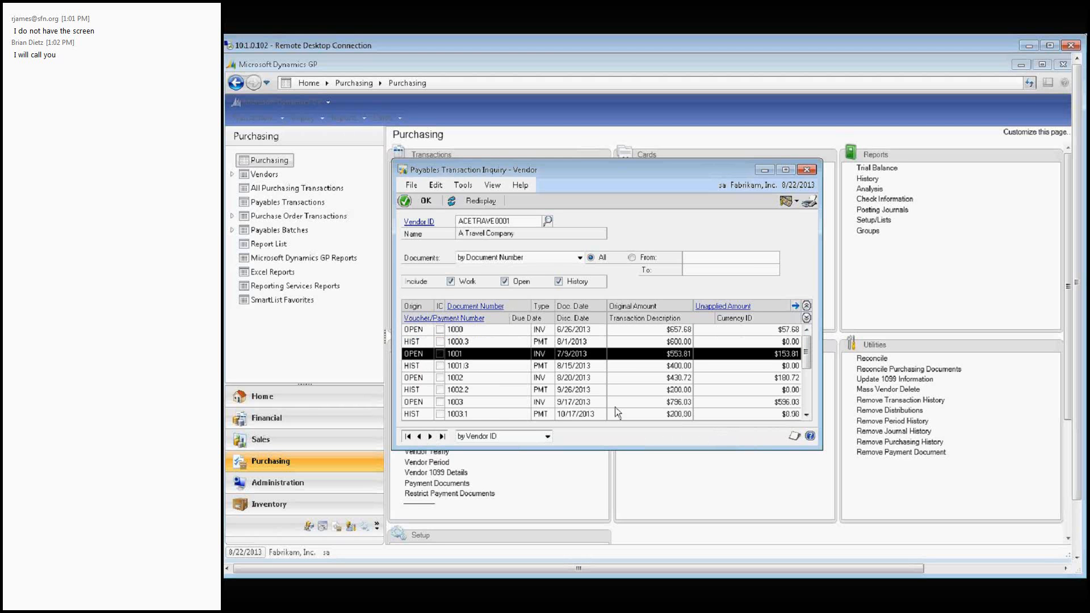
pyautogui.click(420, 334)
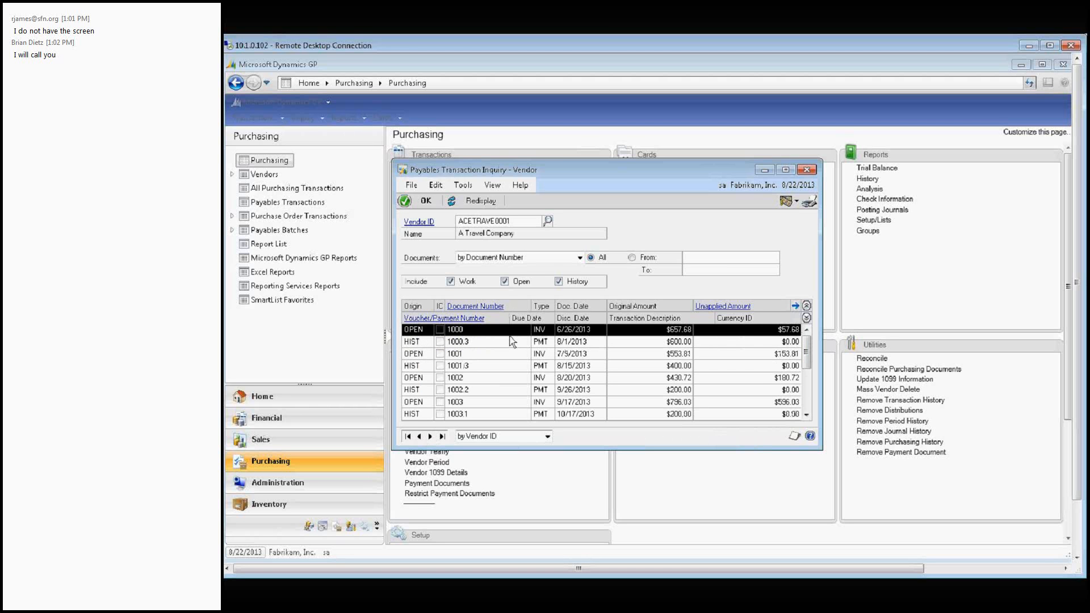
pyautogui.click(480, 346)
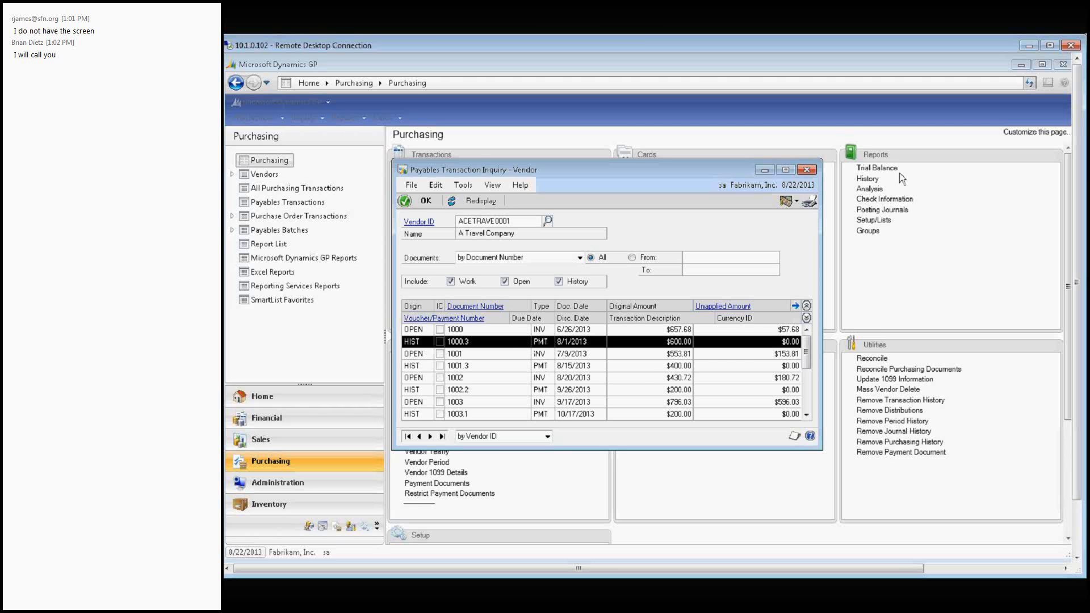
pyautogui.click(804, 170)
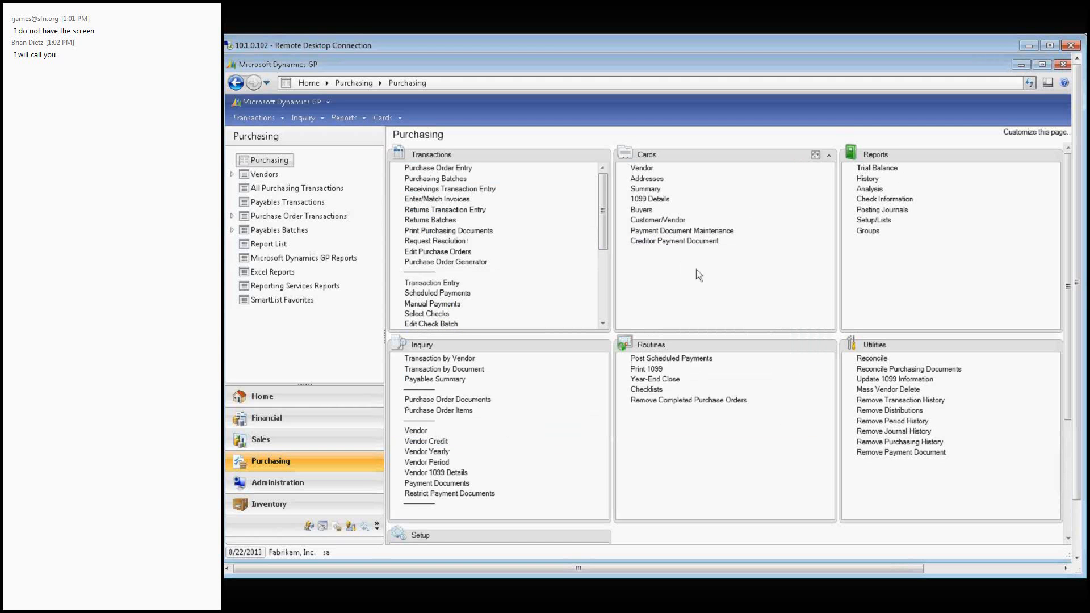
# Open the resource descriptions for tables and shift the Table Descriptions window slightly aside.
pyautogui.click(295, 105)
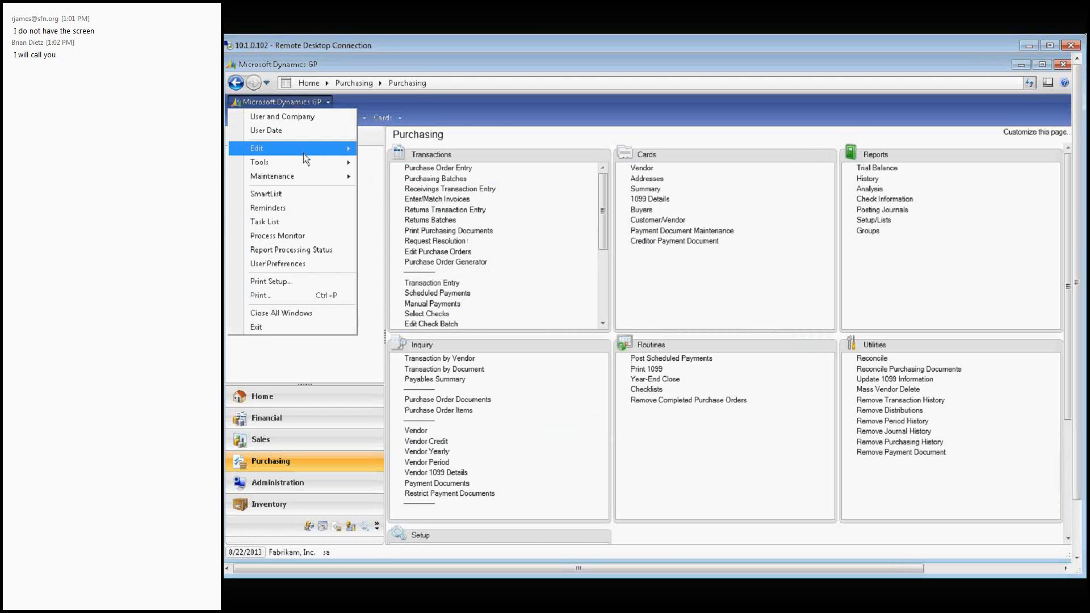
pyautogui.moveTo(304, 166)
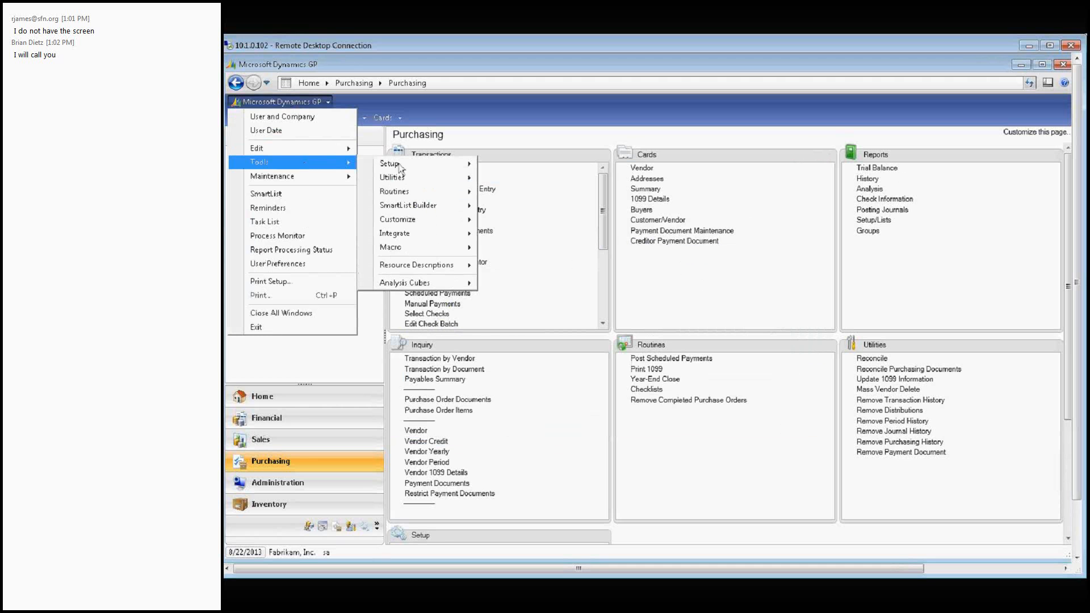
pyautogui.moveTo(448, 274)
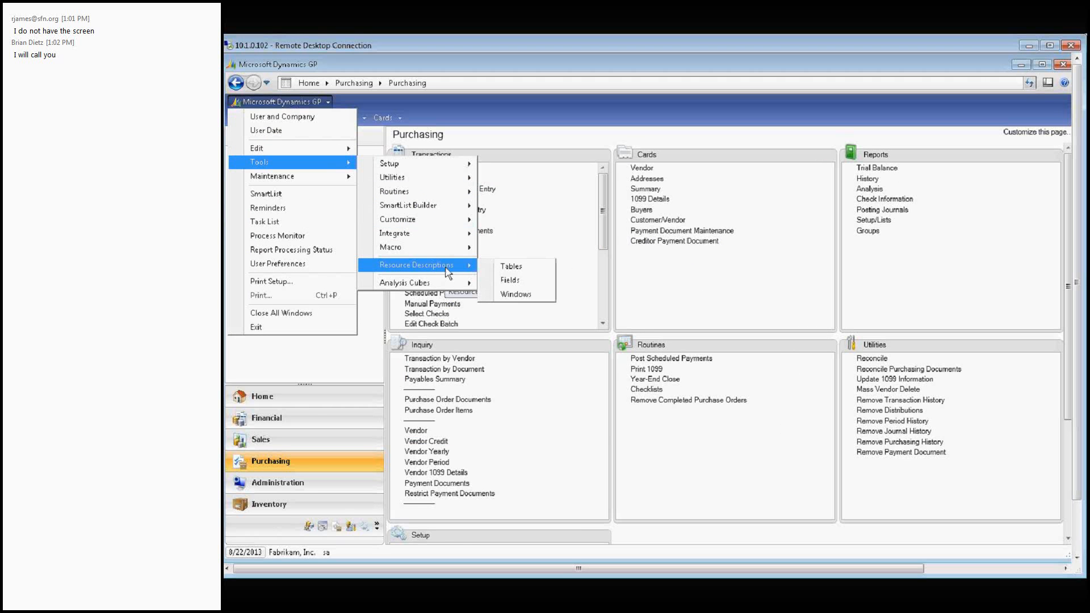
pyautogui.click(521, 266)
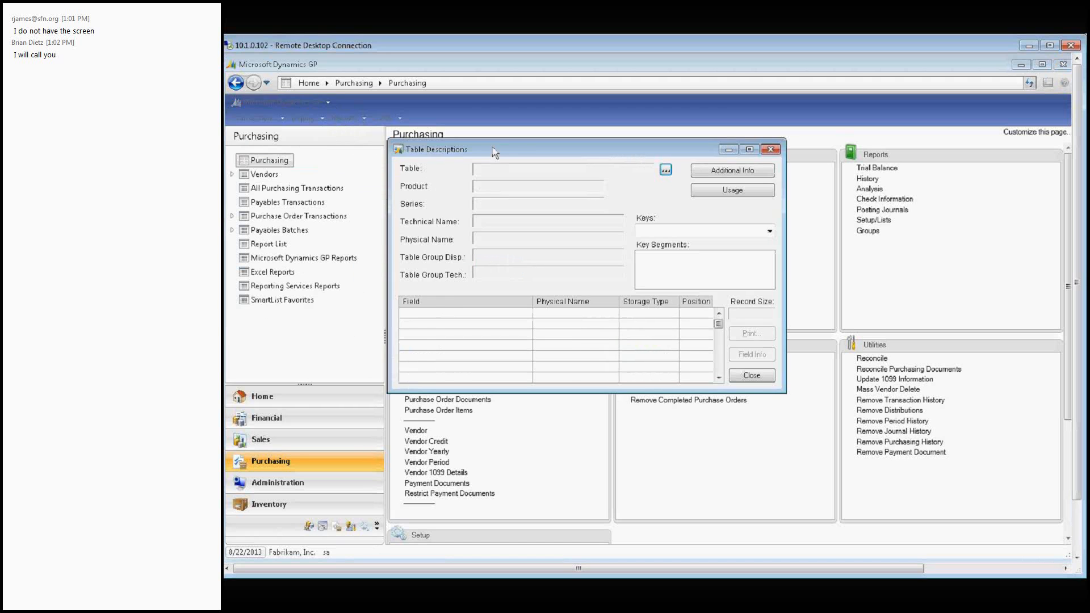
pyautogui.moveTo(517, 147); pyautogui.dragTo(547, 145)
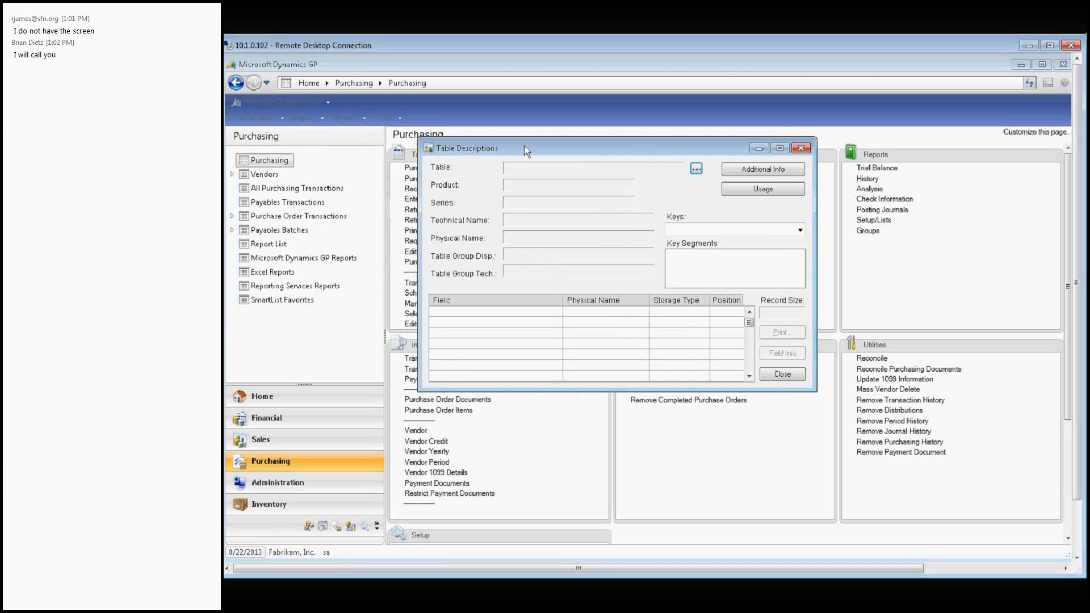
# Open the table lookup for Table Descriptions and look through the Financial series tables of Microsoft Dynamics GP.
pyautogui.click(696, 170)
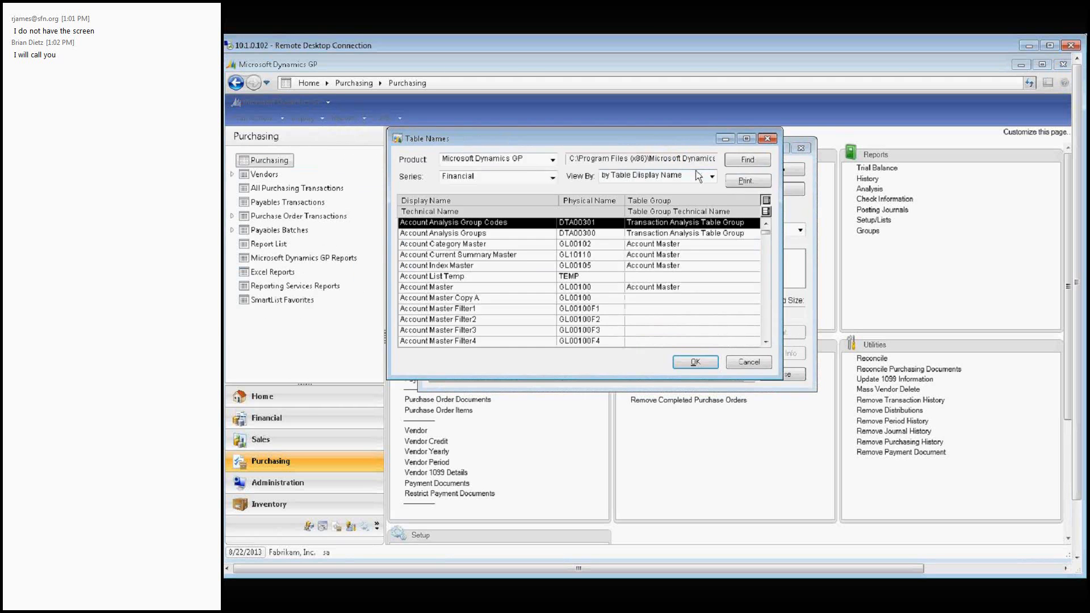
pyautogui.scroll(-1, 558, 300)
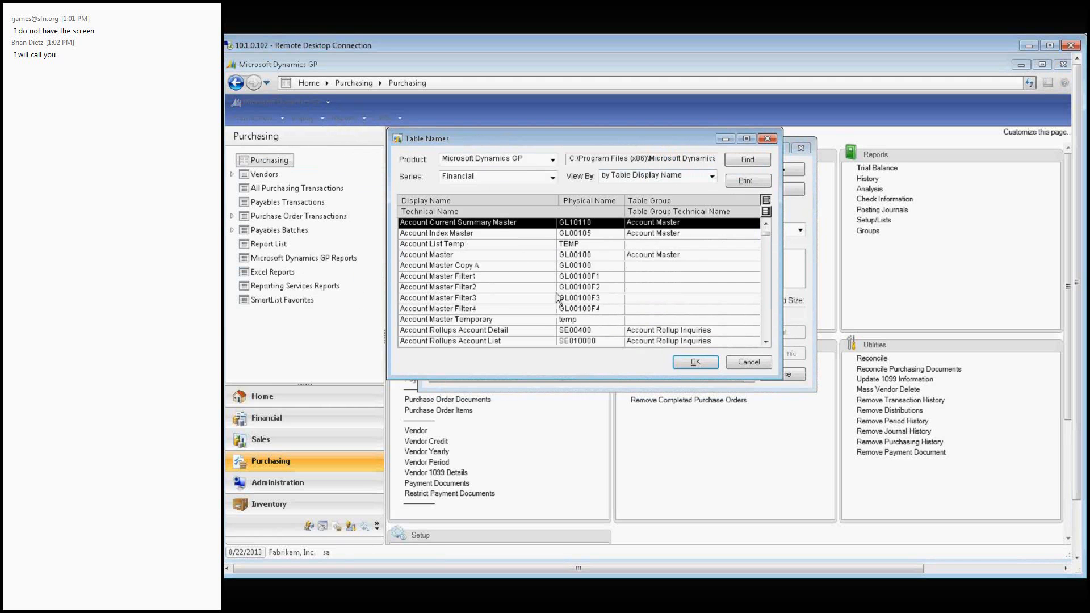
pyautogui.click(556, 293)
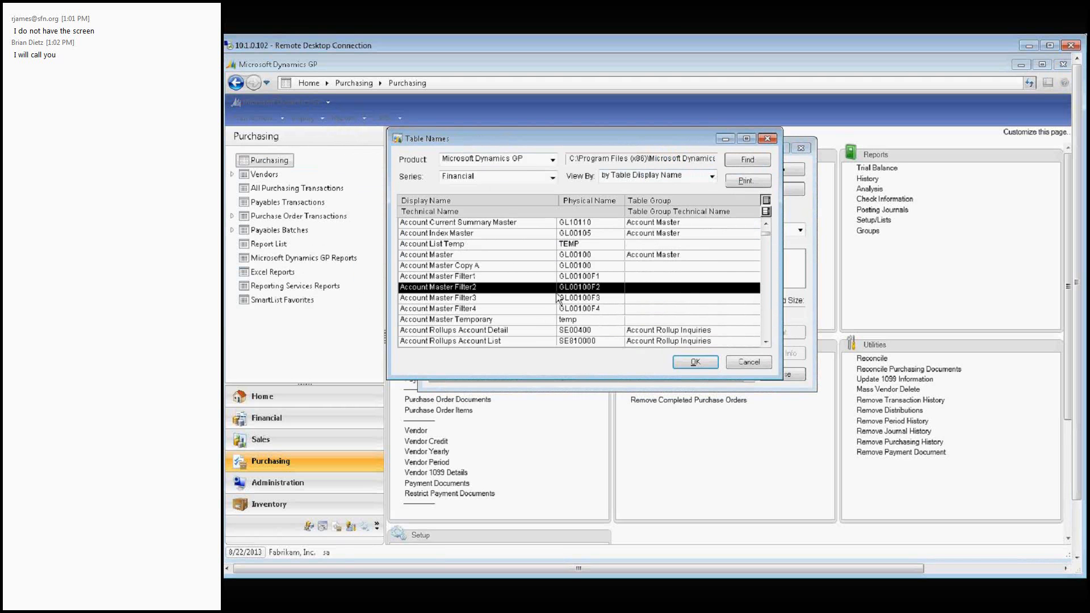
pyautogui.scroll(-1, 559, 301)
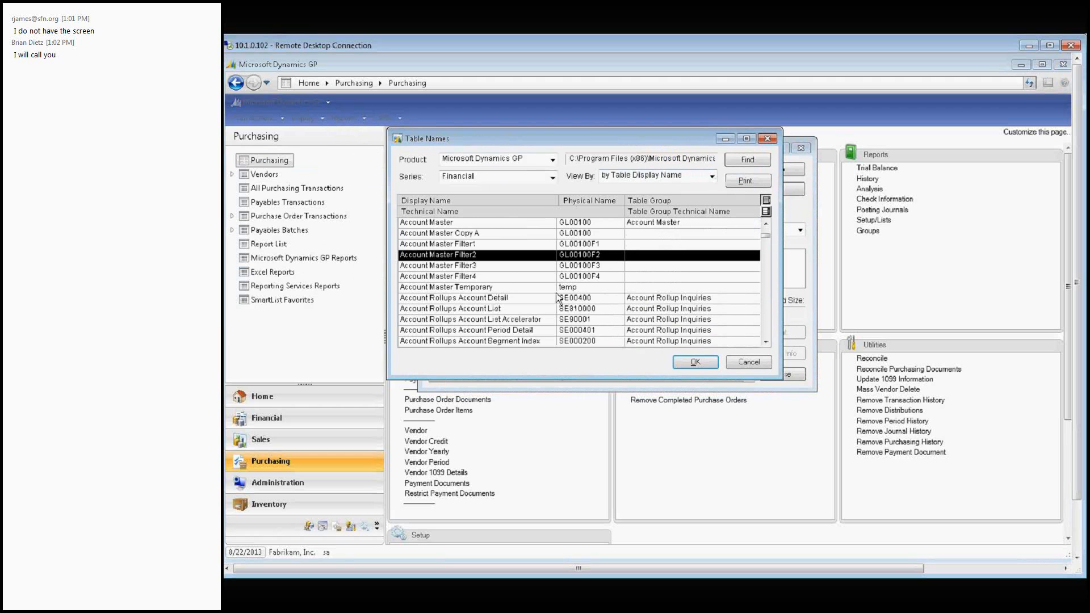
# Review the products available in the Table Names lookup, keeping Microsoft Dynamics GP selected.
pyautogui.click(552, 161)
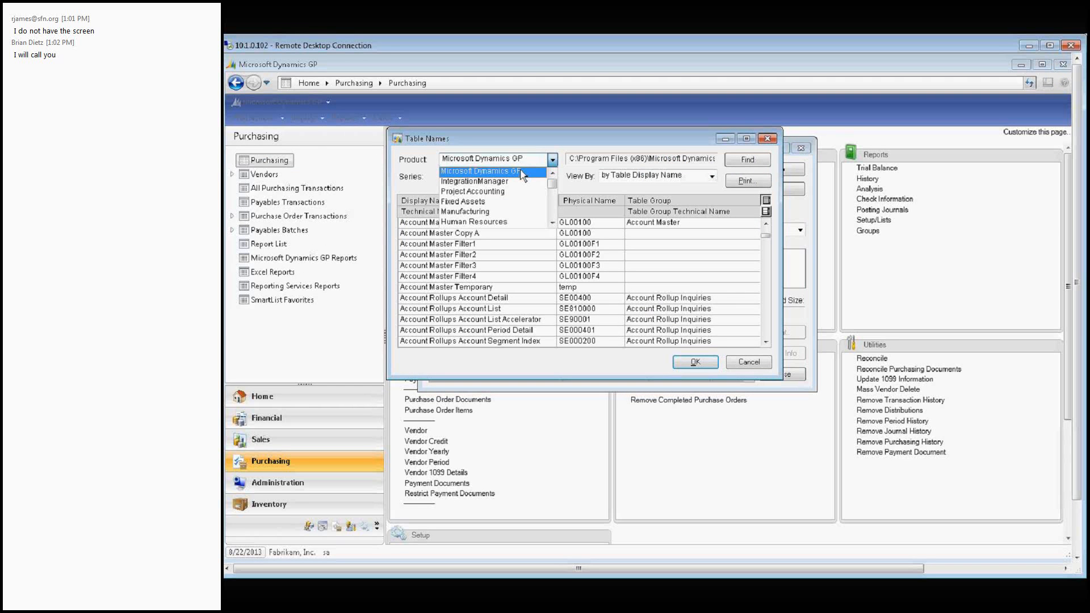
pyautogui.scroll(-1, 553, 187)
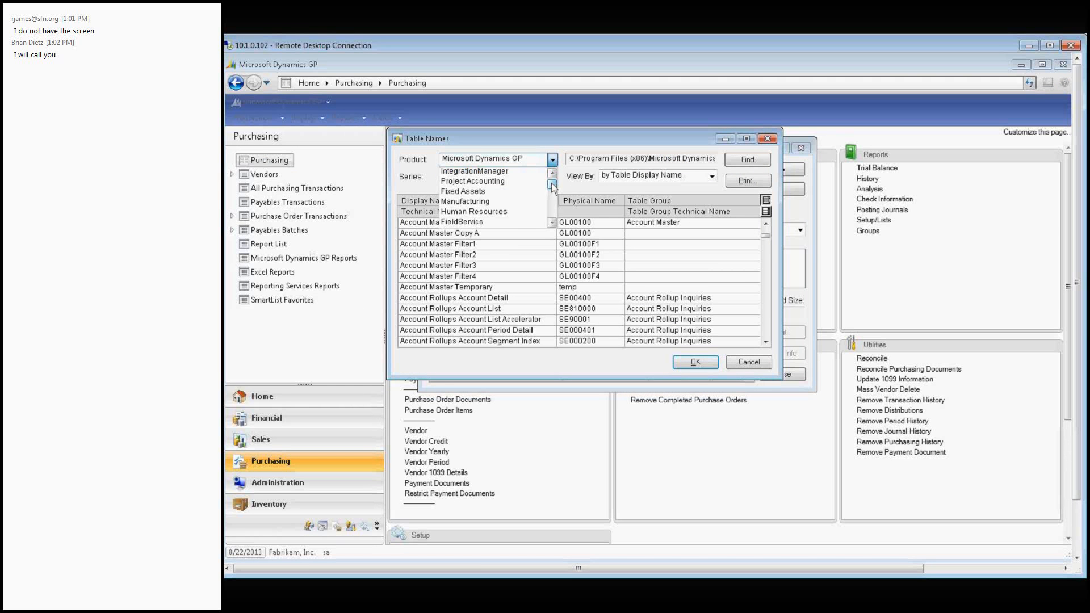
pyautogui.click(552, 222)
pyautogui.click(552, 222)
pyautogui.click(552, 223)
pyautogui.click(552, 222)
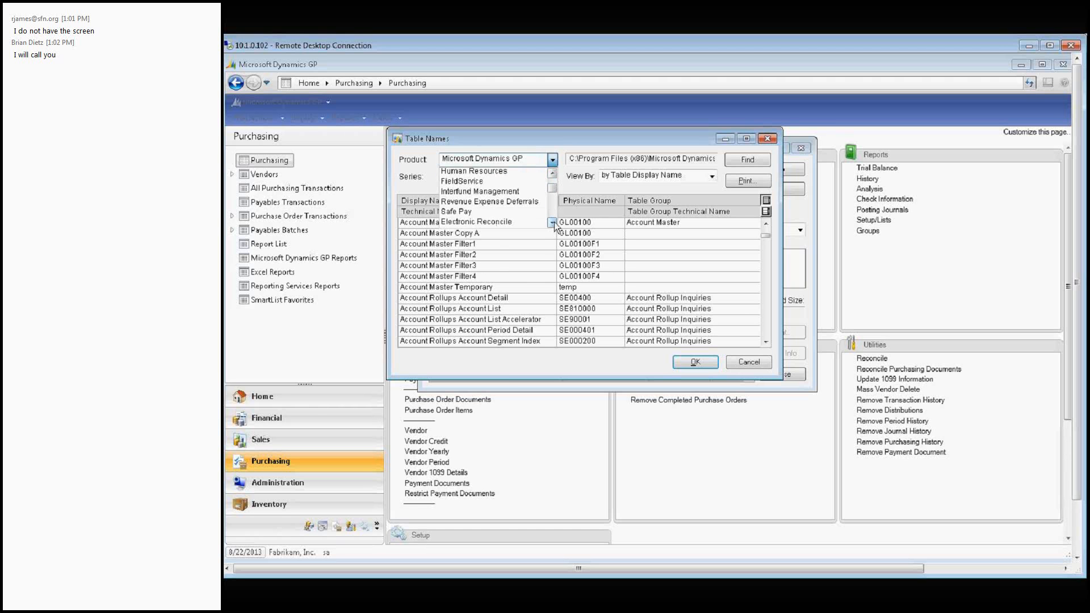
pyautogui.scroll(5, 554, 227)
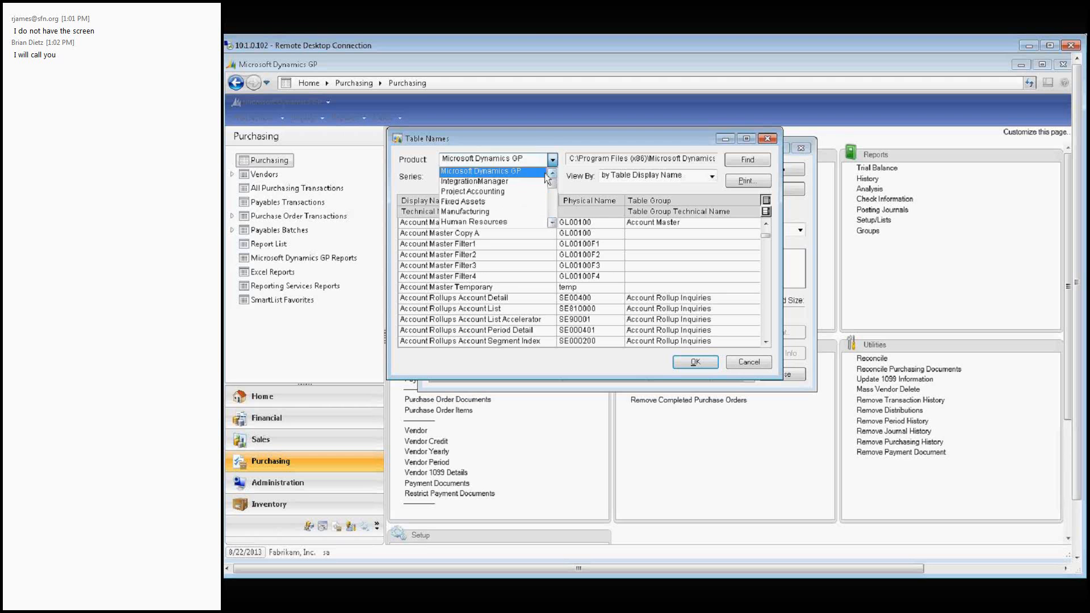
pyautogui.click(538, 172)
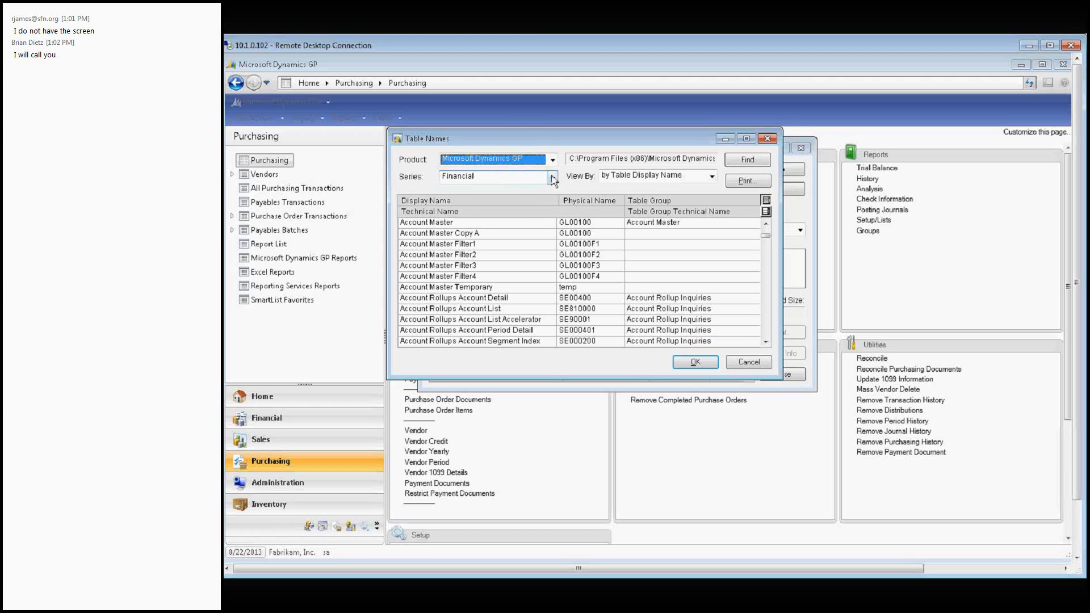
# Review the available series, keep Financial, and browse its tables by display name as far as the budget and checkbook tables.
pyautogui.click(552, 178)
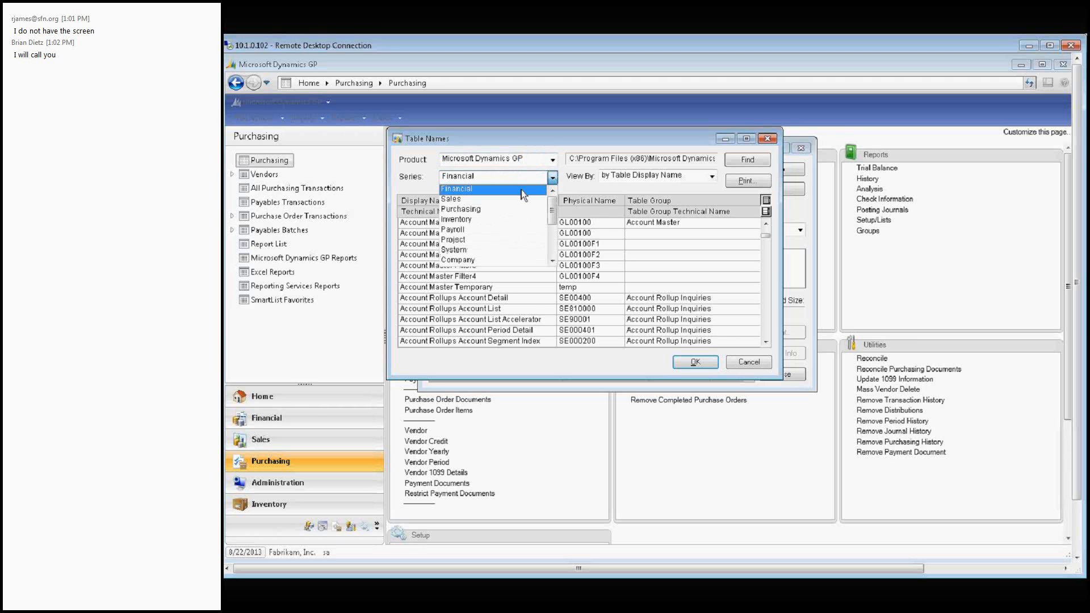
pyautogui.click(584, 278)
pyautogui.scroll(-1, 584, 282)
pyautogui.scroll(-5, 586, 285)
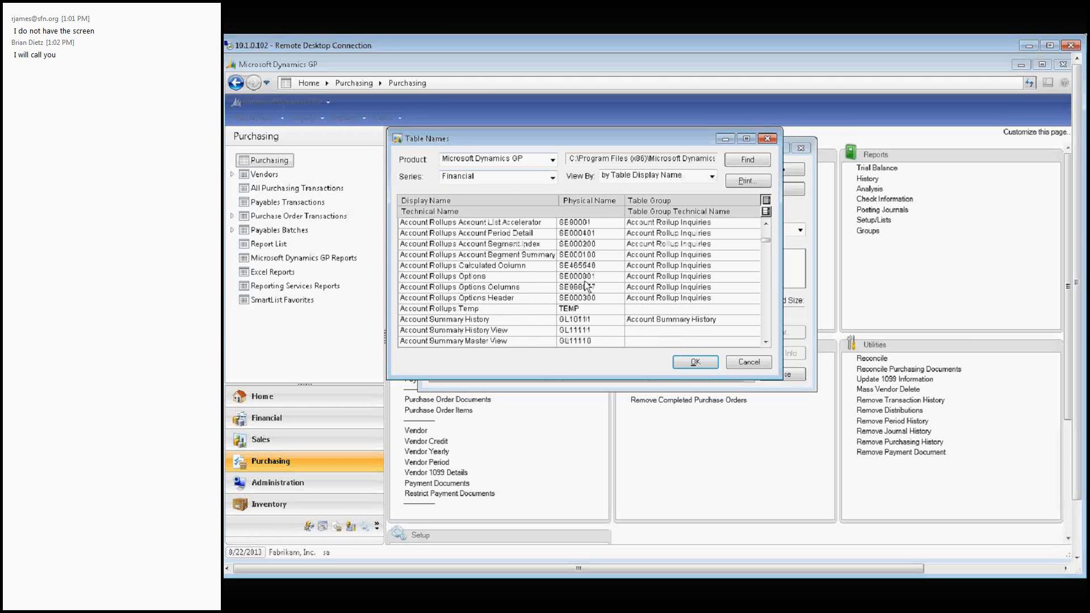
pyautogui.scroll(-3, 586, 286)
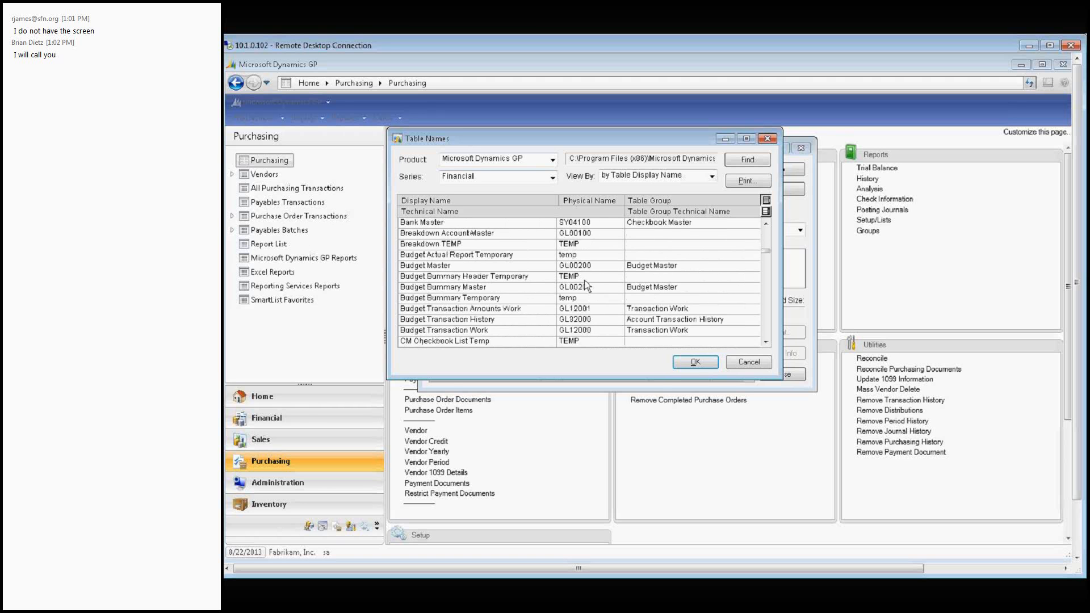
pyautogui.scroll(-1, 586, 285)
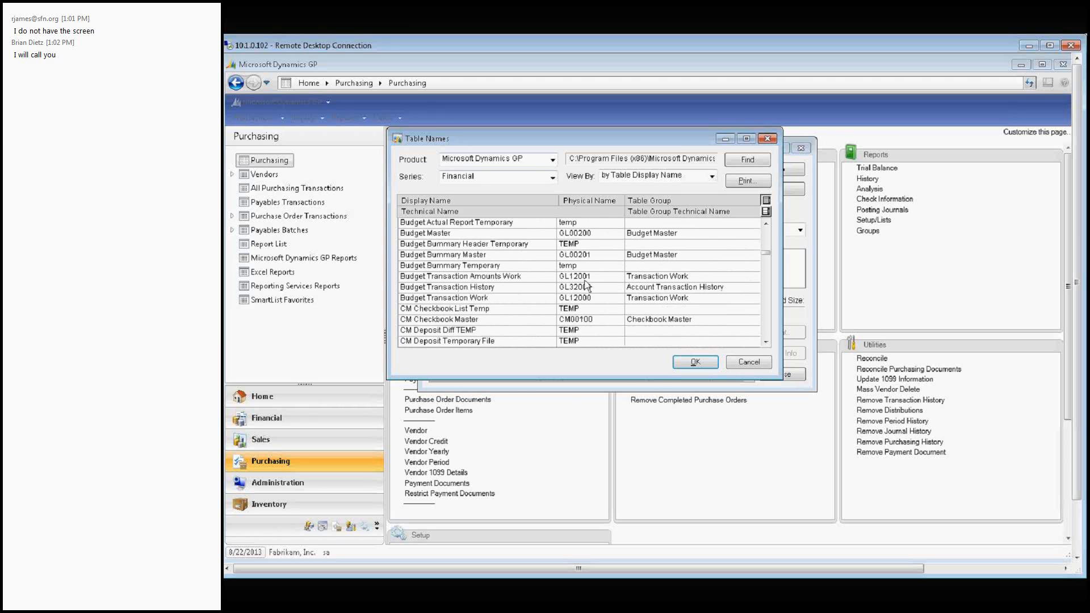
# Arrange the Financial tables by Table Physical Name and browse to the GL tables.
pyautogui.click(711, 176)
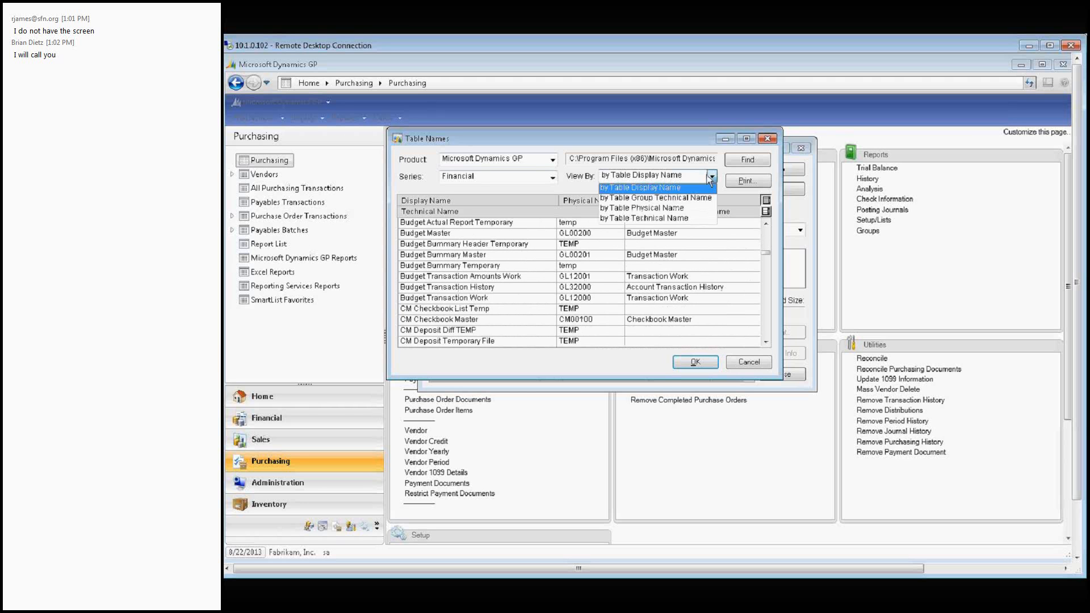
pyautogui.click(677, 208)
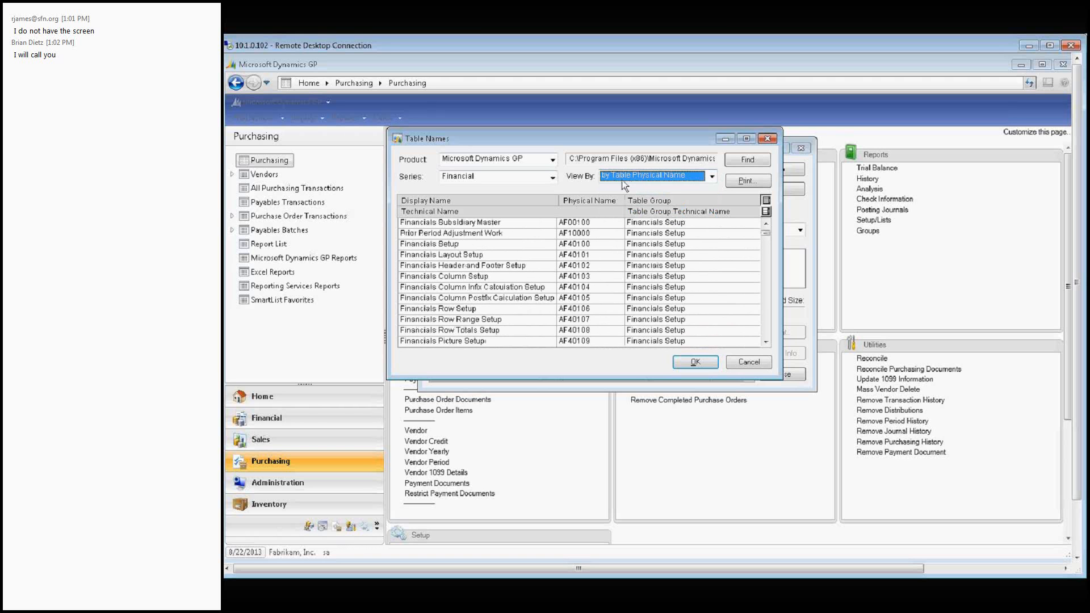
pyautogui.click(583, 276)
pyautogui.scroll(-8, 583, 277)
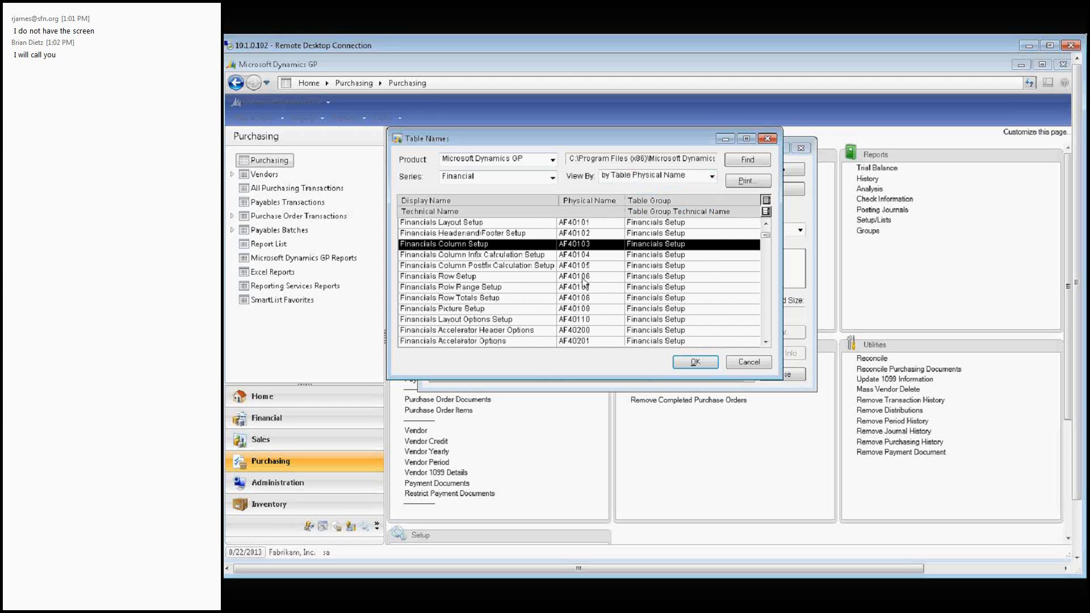
pyautogui.scroll(-8, 585, 278)
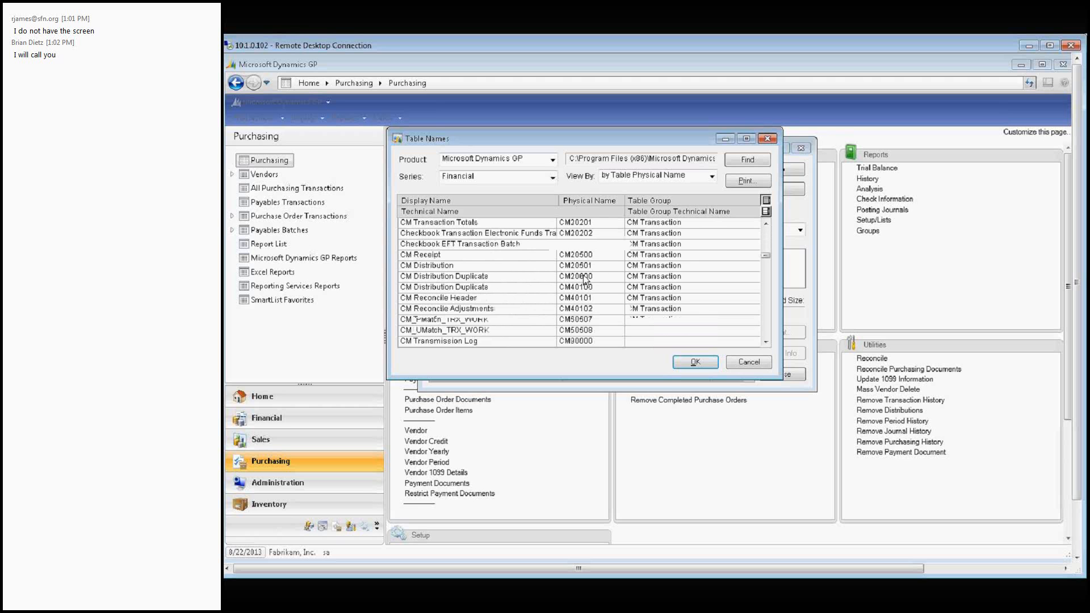
pyautogui.scroll(-5, 585, 279)
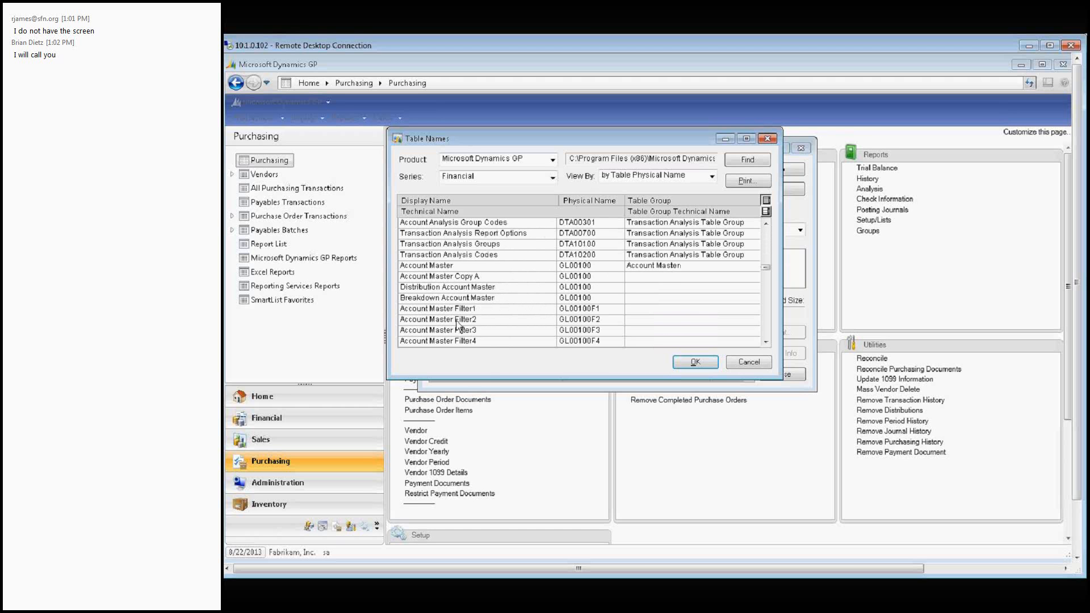
pyautogui.scroll(-3, 458, 324)
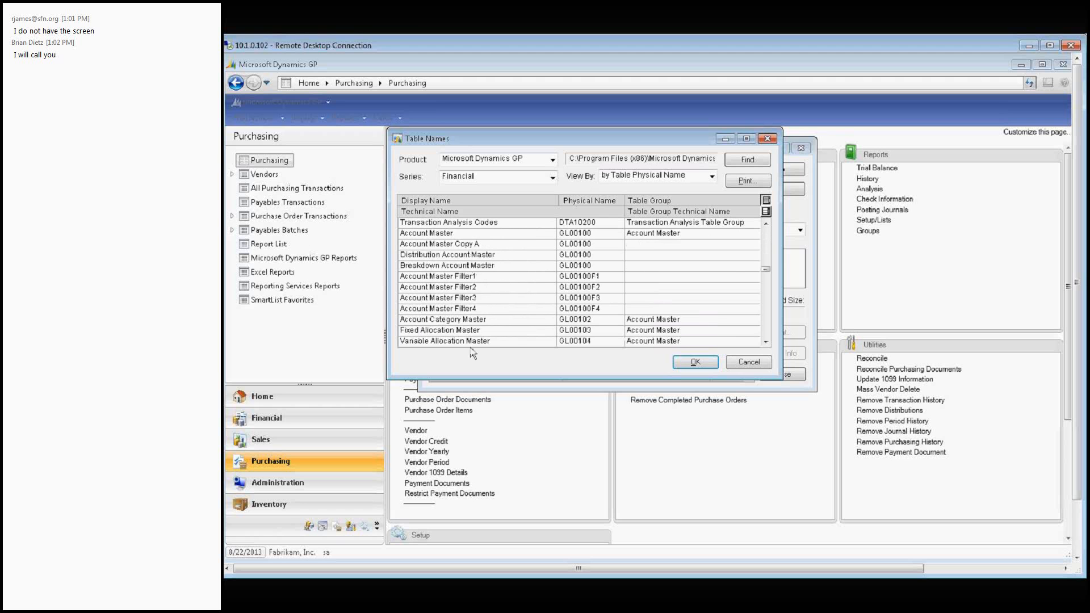
pyautogui.scroll(-4, 493, 320)
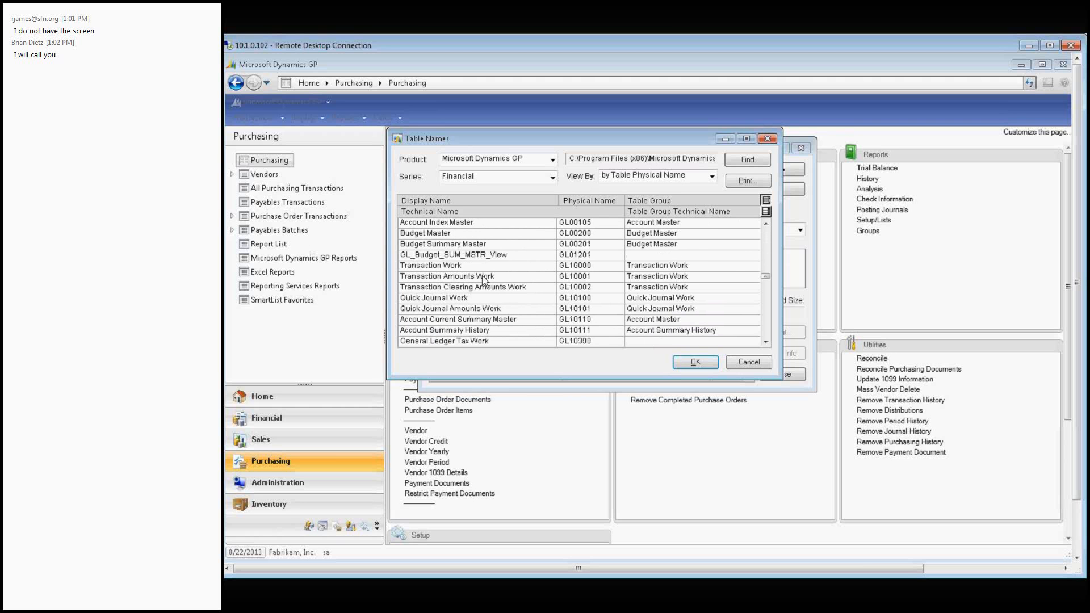
# Examine the Transaction Work and Transaction Clearing Amounts Work tables and the general ledger history and setup tables.
pyautogui.click(507, 265)
pyautogui.click(507, 287)
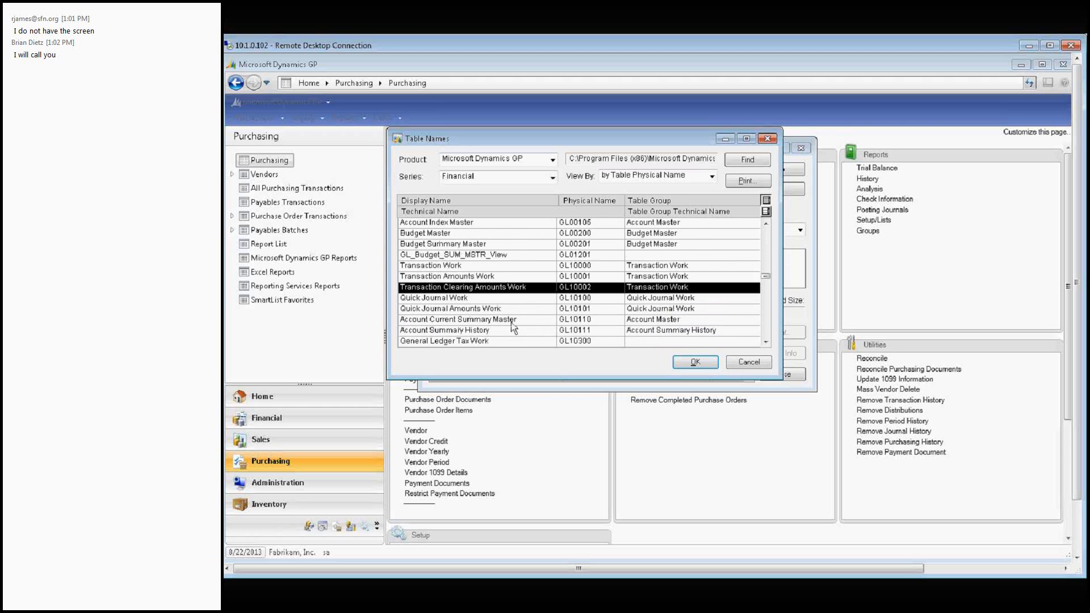
pyautogui.scroll(-1, 514, 328)
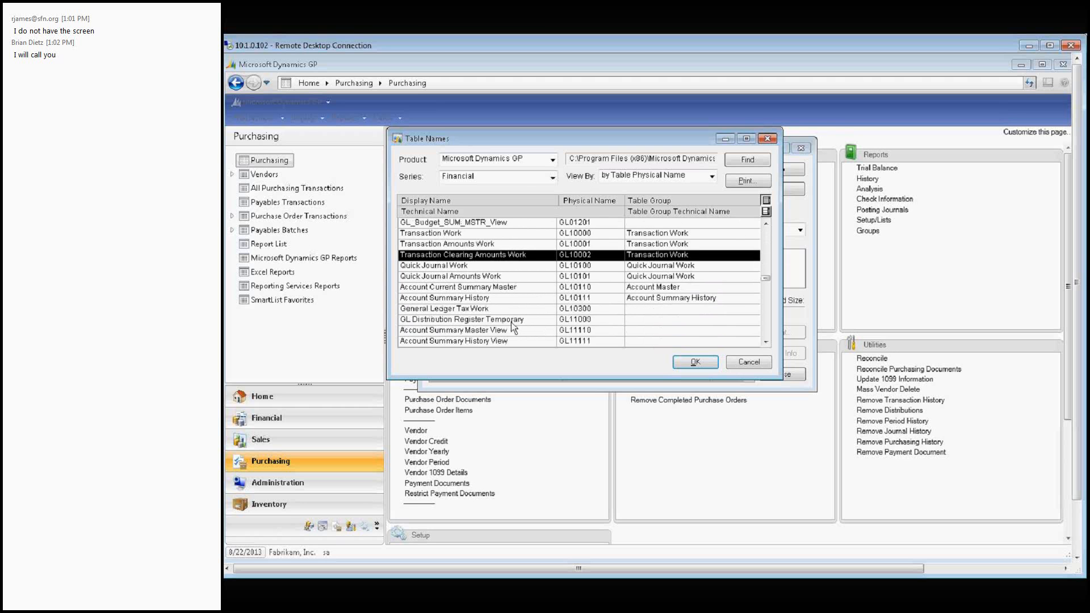
pyautogui.scroll(-5, 511, 322)
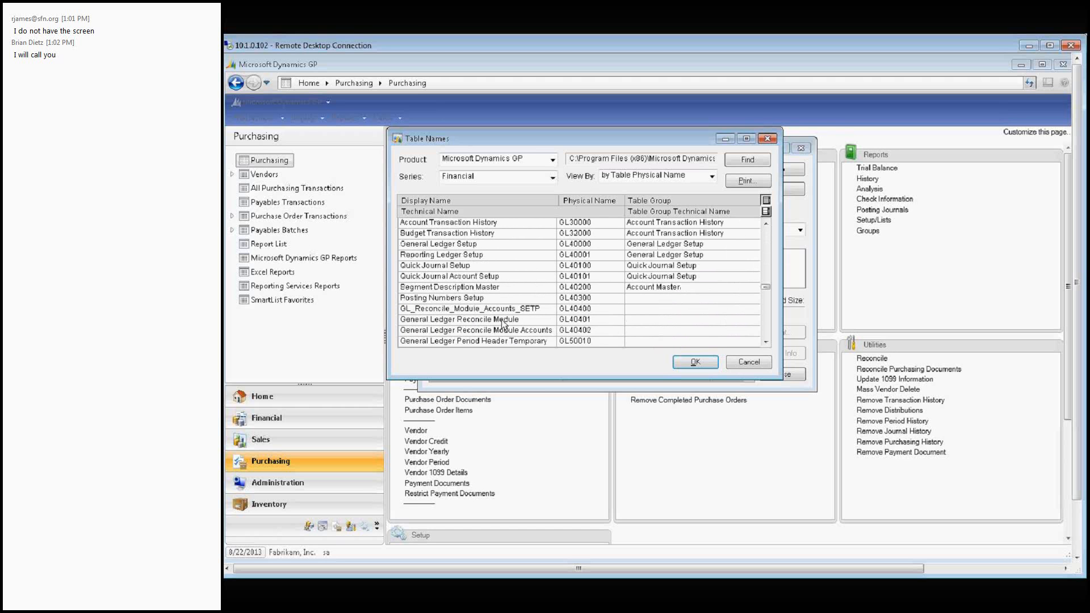
# Keep the view by Table Physical Name and open the description of the Account Master table, GL00100.
pyautogui.click(622, 180)
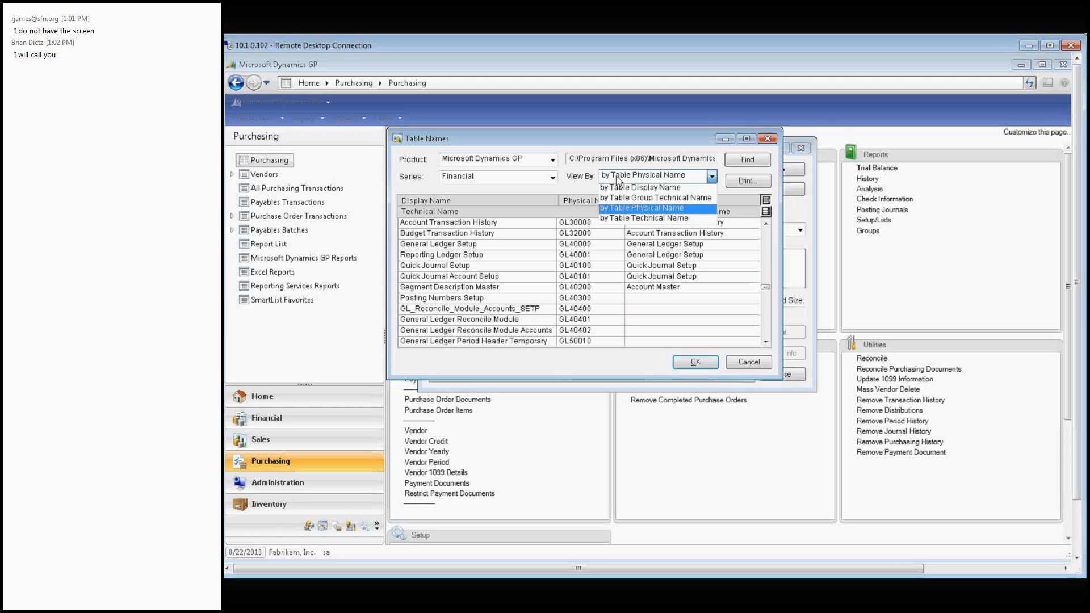
pyautogui.click(628, 209)
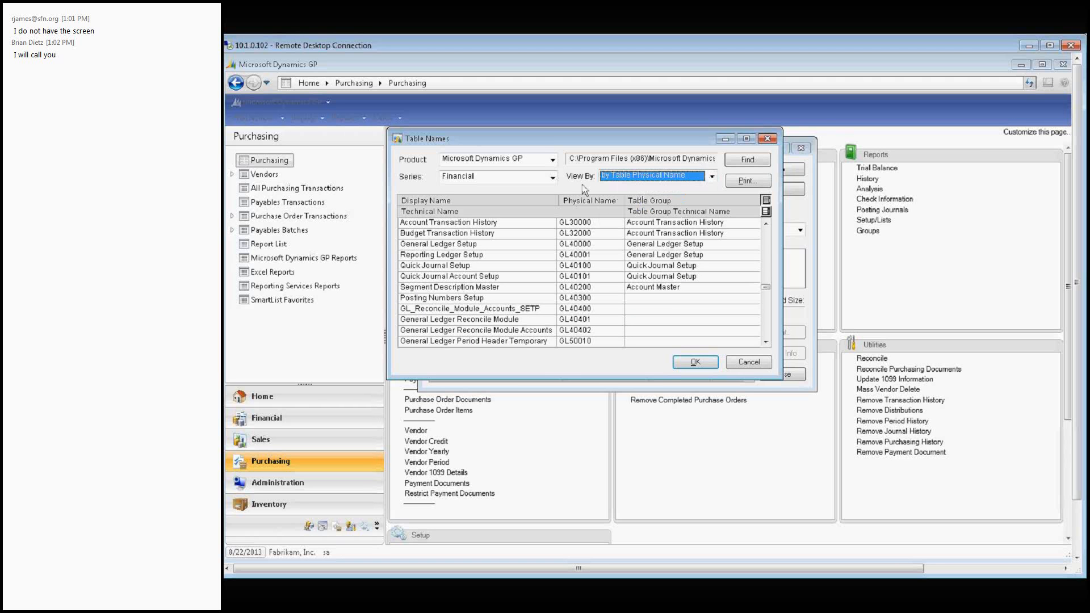
pyautogui.click(593, 269)
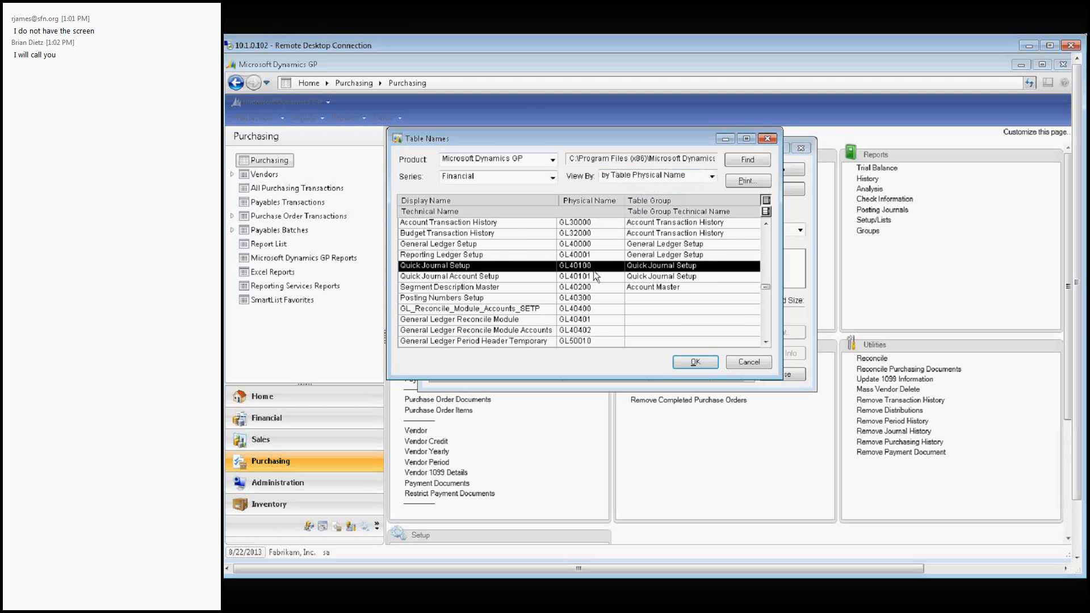
pyautogui.scroll(8, 595, 276)
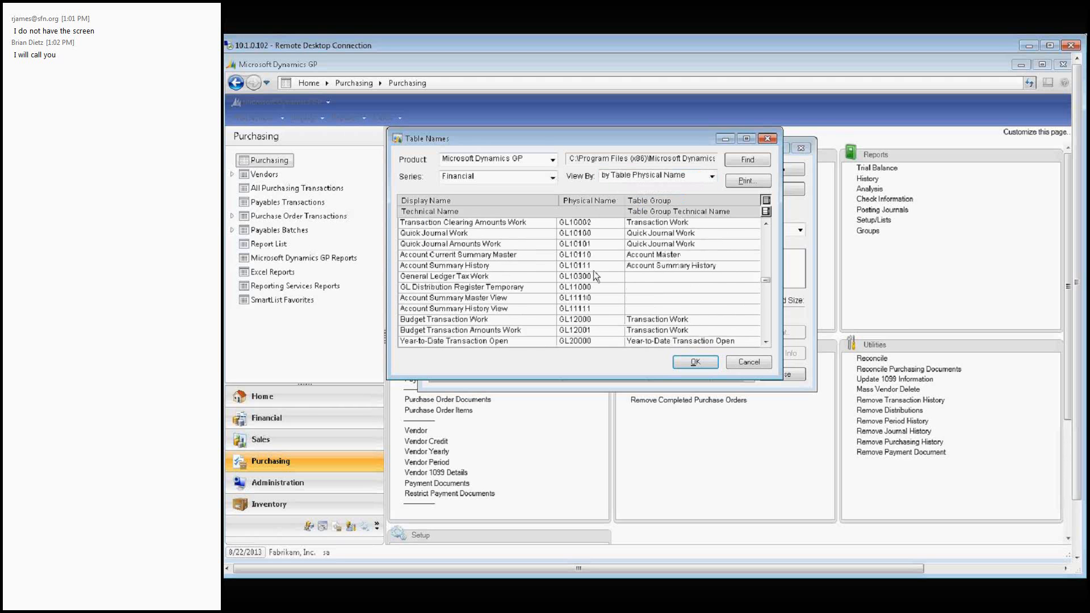
pyautogui.scroll(2, 595, 276)
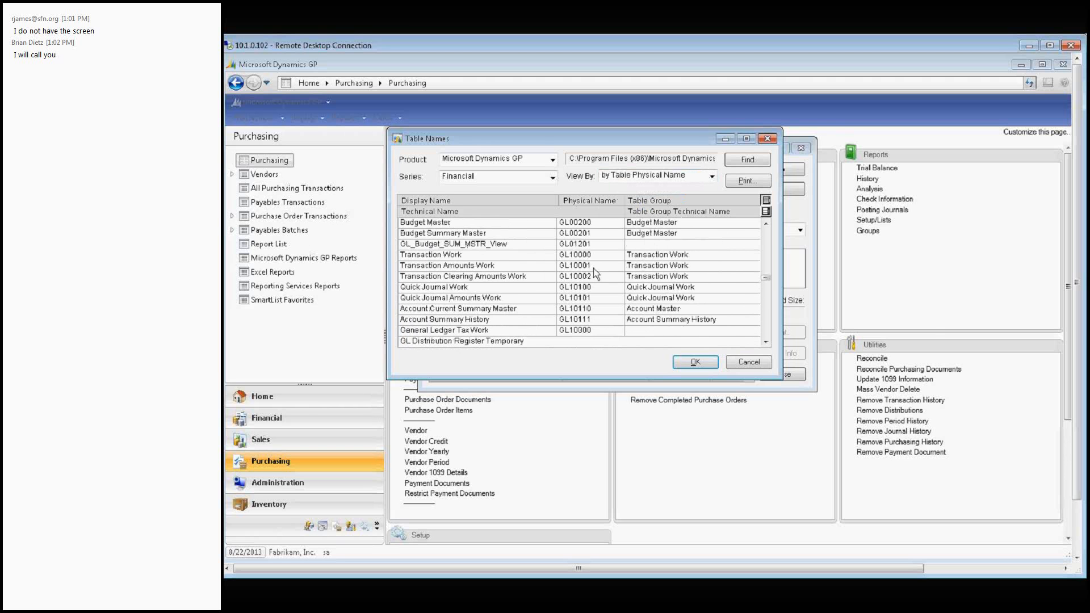
pyautogui.scroll(4, 595, 273)
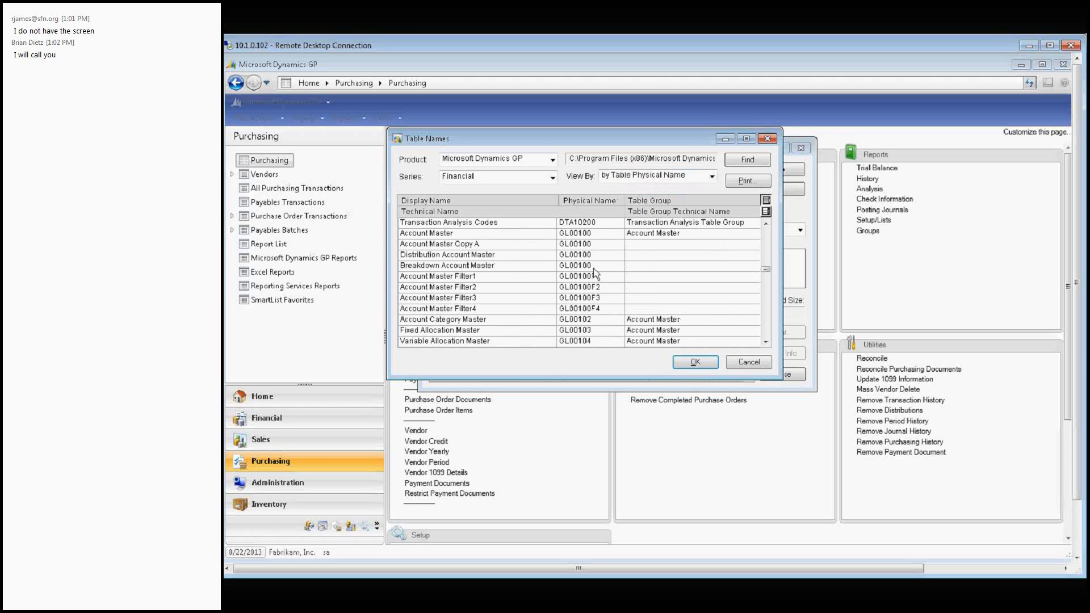
pyautogui.click(593, 234)
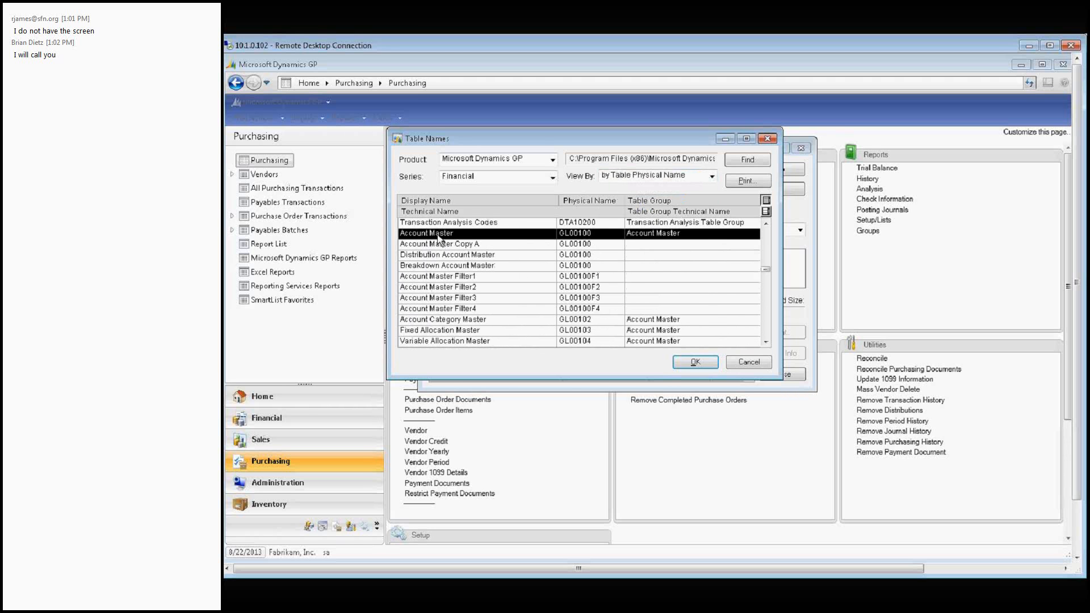
pyautogui.doubleClick(584, 236)
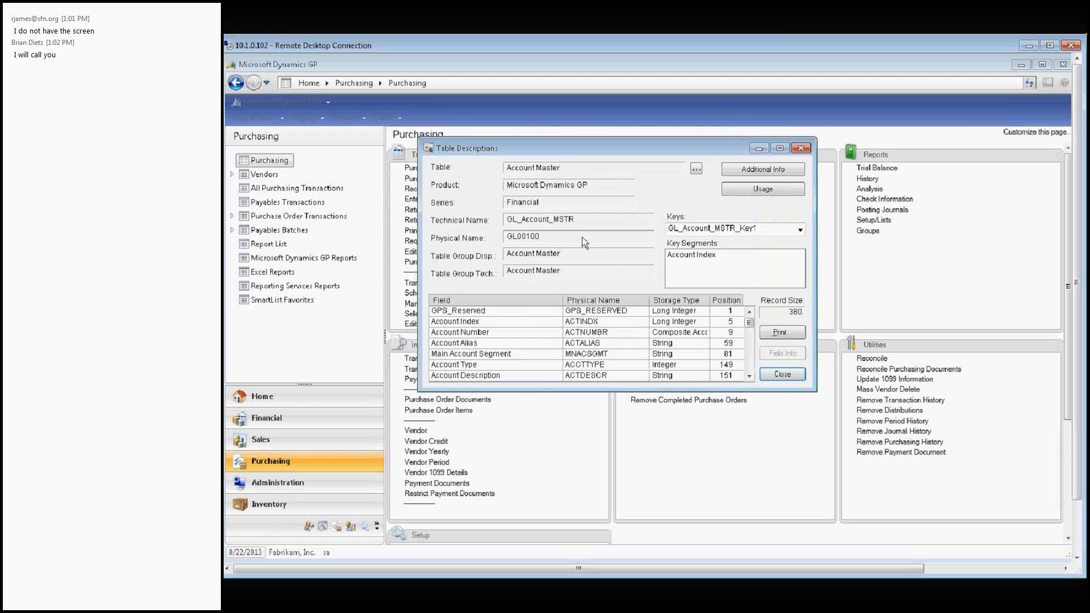
# Examine the Account Master fields Account Index, Account Category Number and Posting Type with their physical names and storage types.
pyautogui.click(605, 314)
pyautogui.click(605, 321)
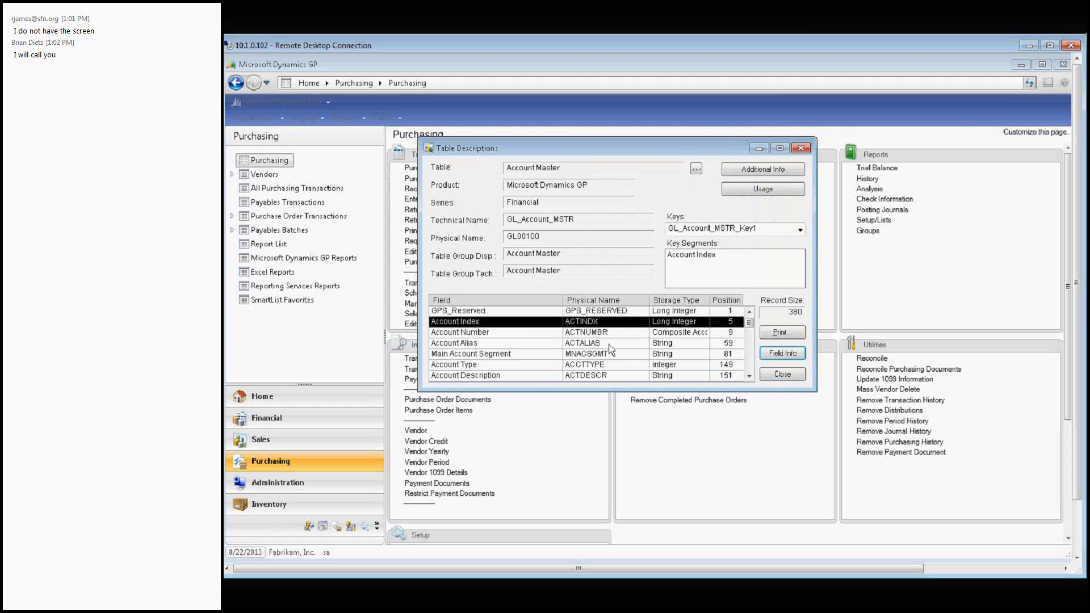
pyautogui.scroll(-2, 609, 344)
pyautogui.click(609, 336)
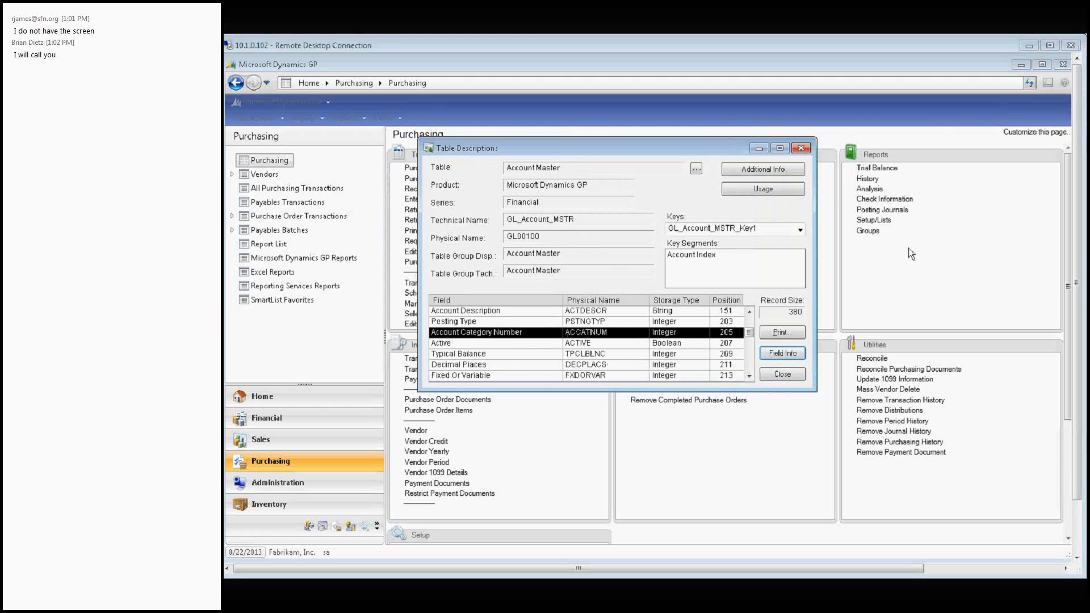
pyautogui.click(696, 345)
pyautogui.click(672, 332)
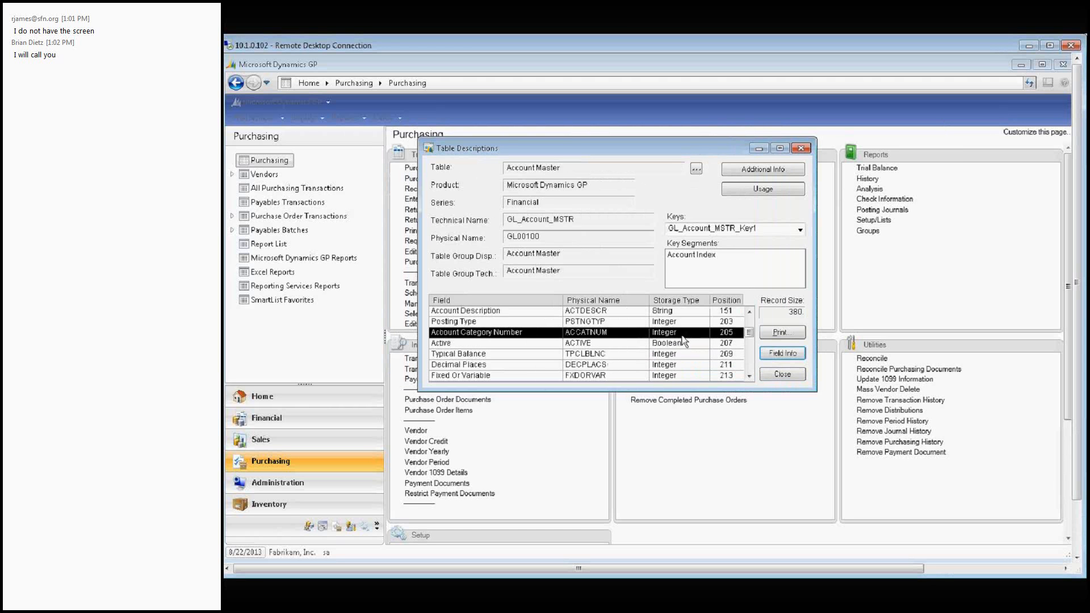
pyautogui.click(671, 322)
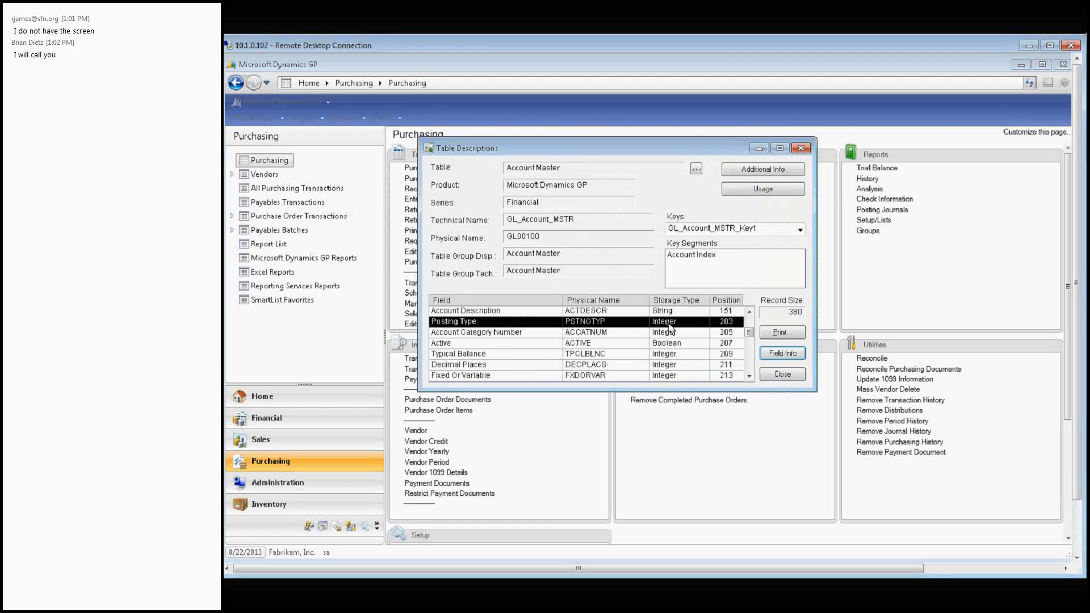
# Examine the additional field information for Posting Type, then look over the neighbouring Account Master fields.
pyautogui.click(778, 357)
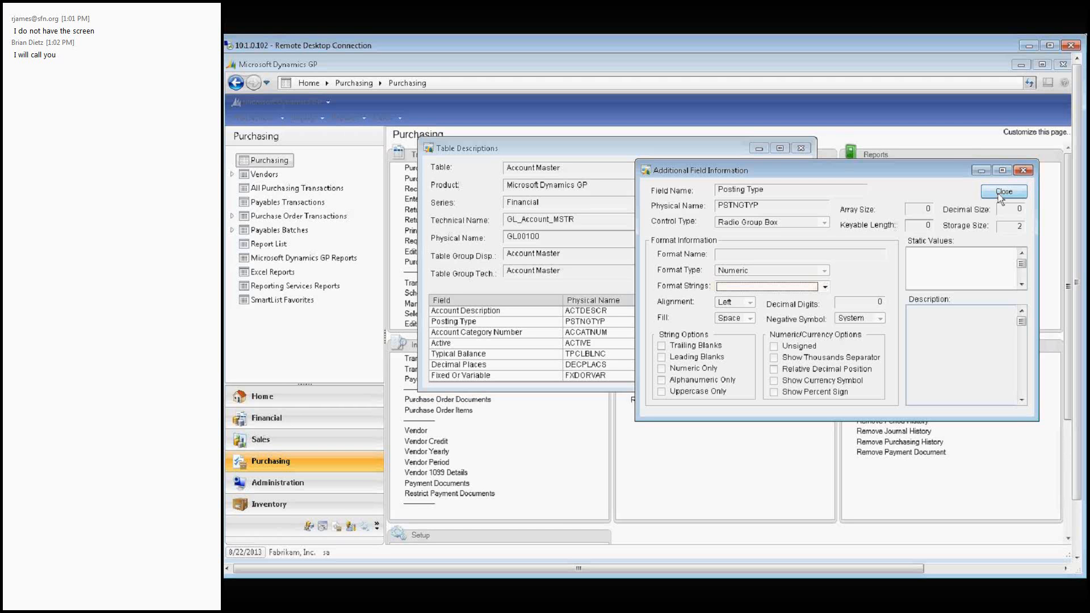
pyautogui.click(607, 335)
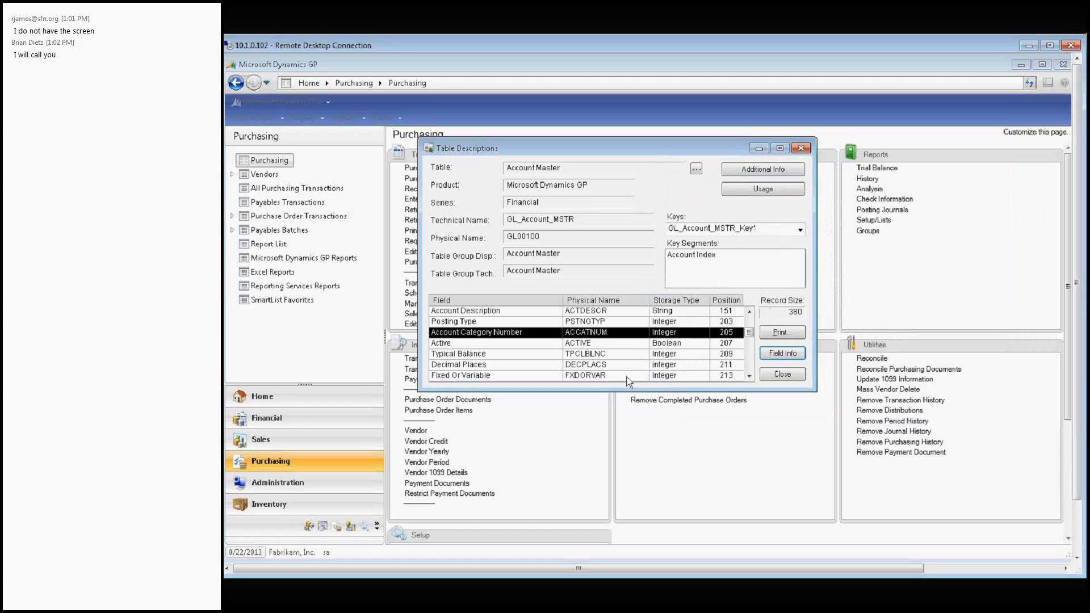
pyautogui.scroll(1, 628, 380)
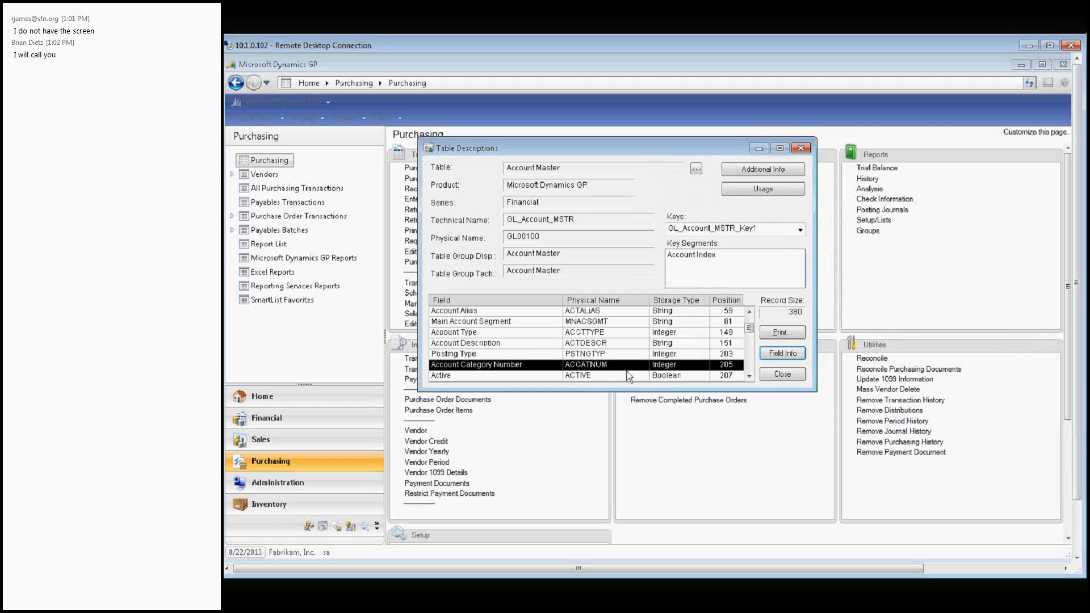
# Look at the Financial table list from the Account Master description, cancel the selection and close the table description.
pyautogui.click(696, 169)
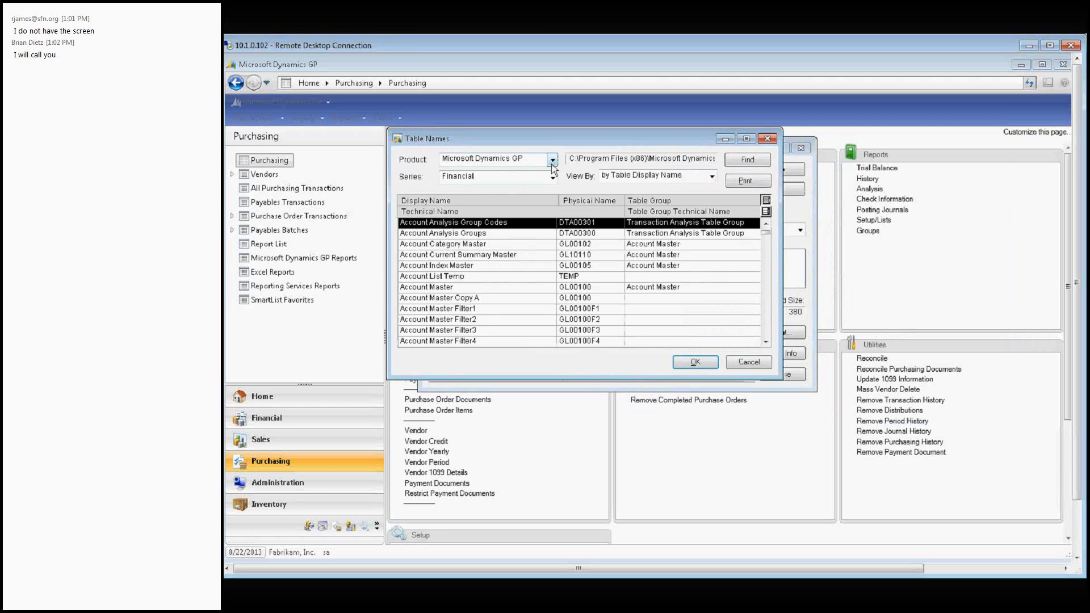
pyautogui.click(749, 362)
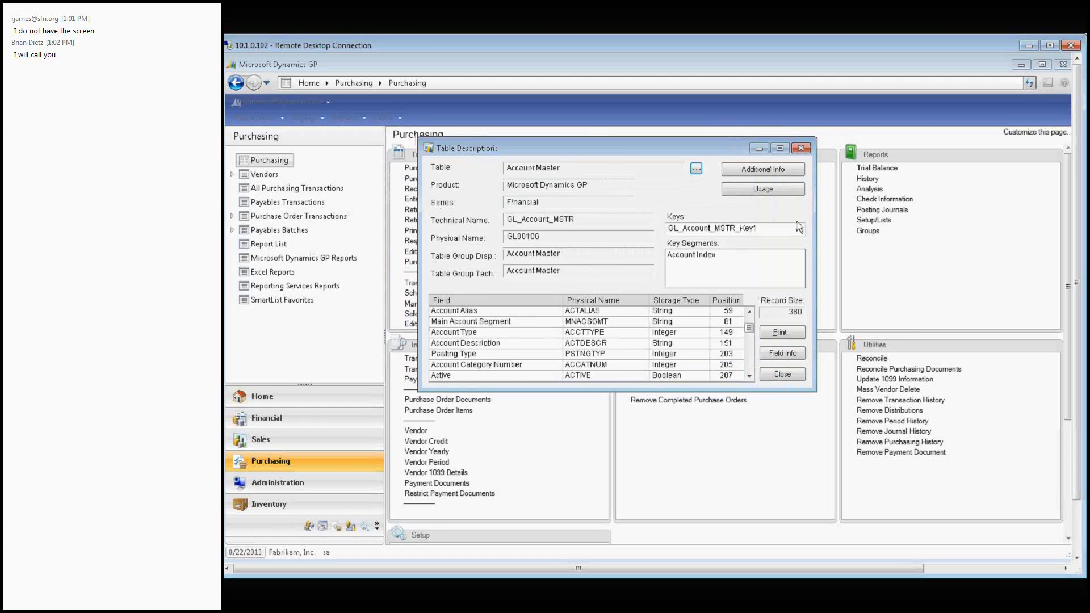
pyautogui.click(799, 149)
# Bring up the resource descriptions for tables again to show where they are found, and close the empty Table Descriptions window.
pyautogui.click(284, 102)
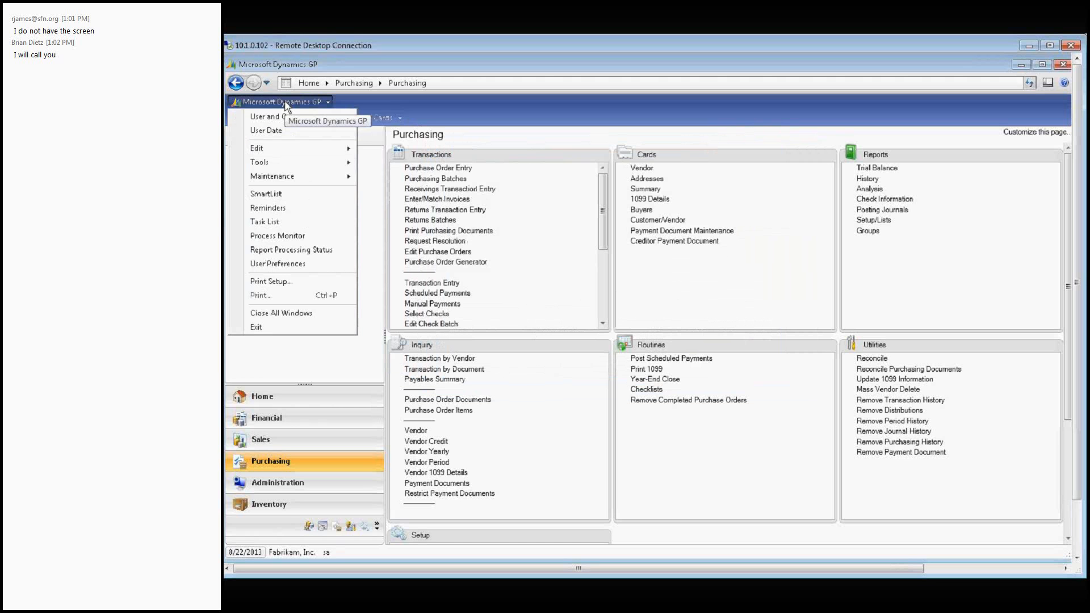
pyautogui.click(295, 165)
pyautogui.moveTo(448, 265)
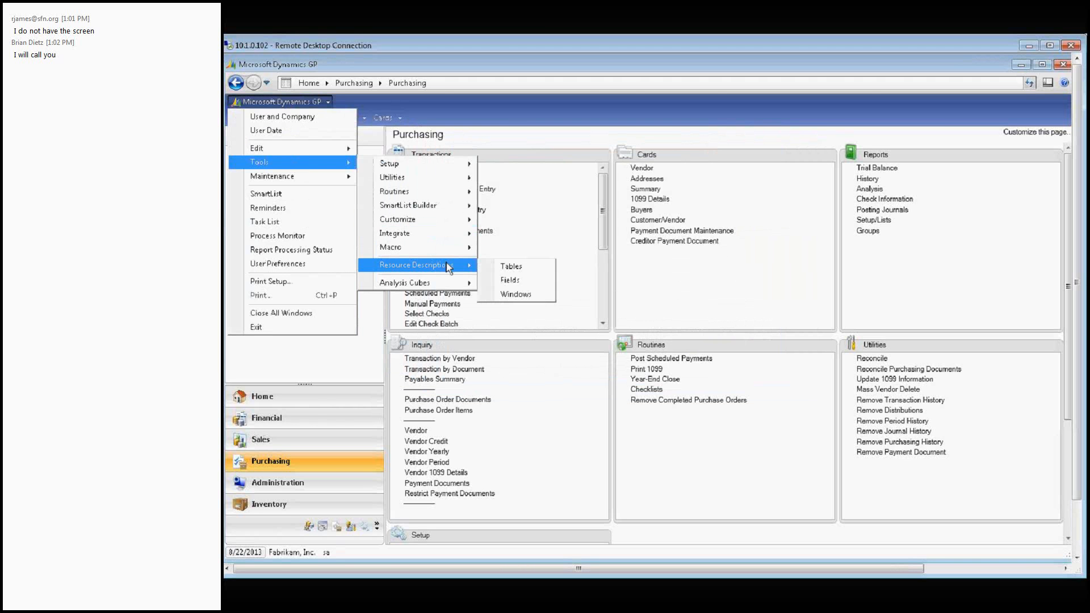
pyautogui.click(506, 268)
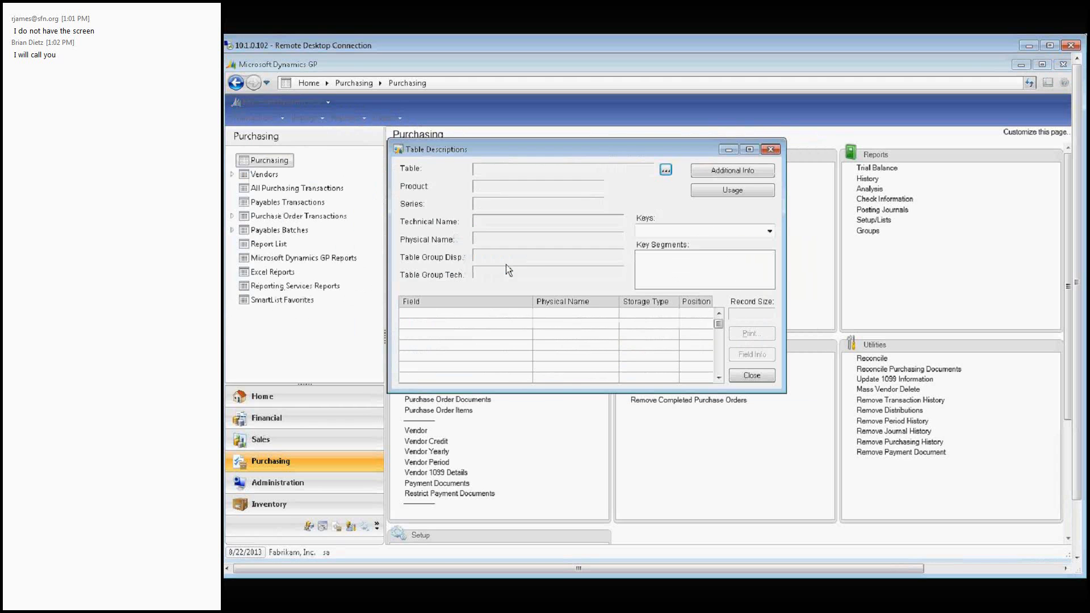
pyautogui.click(771, 150)
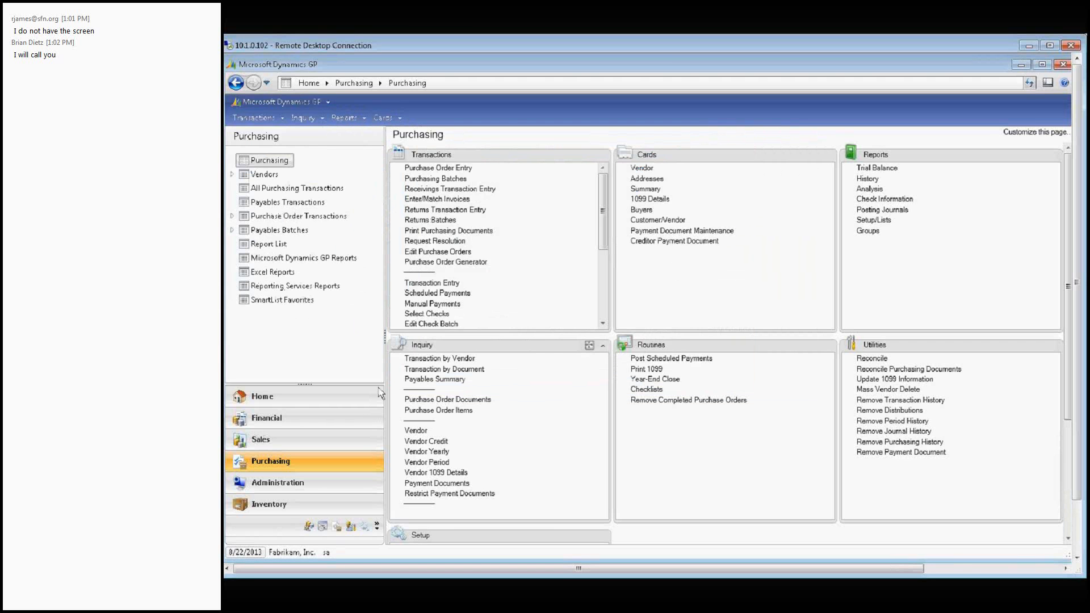
# Open the demo option of the Summary trial balance report in the Financial area.
pyautogui.click(352, 420)
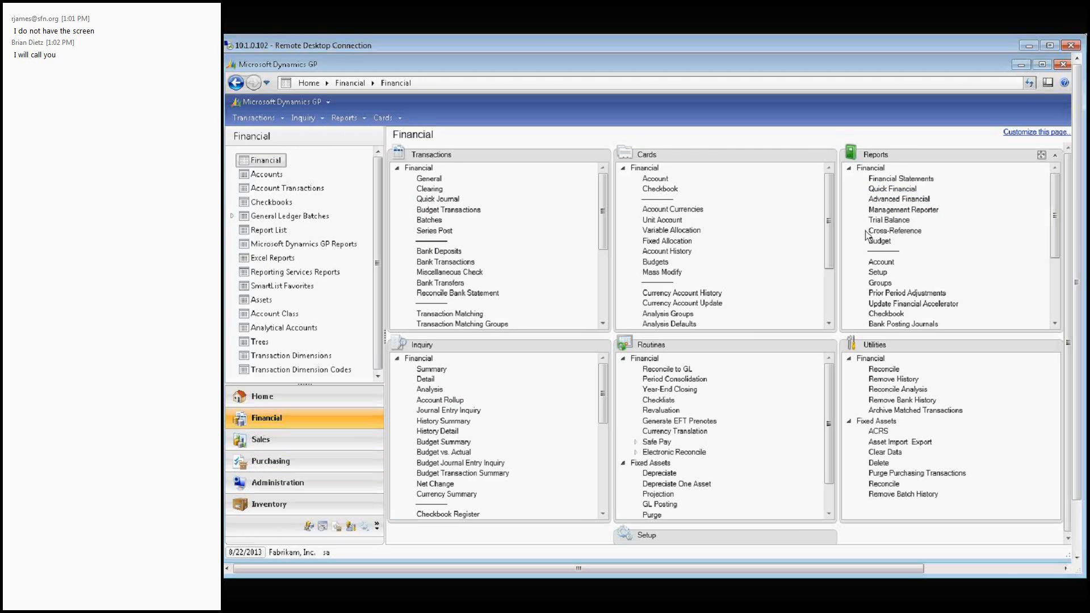
pyautogui.click(889, 220)
pyautogui.click(524, 261)
pyautogui.click(516, 282)
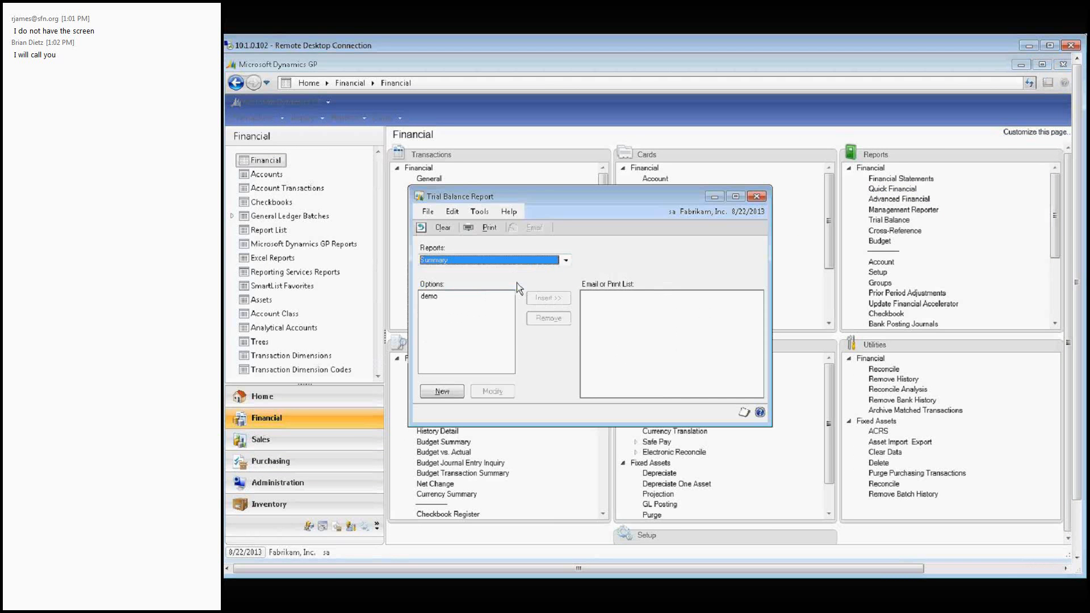
pyautogui.doubleClick(446, 299)
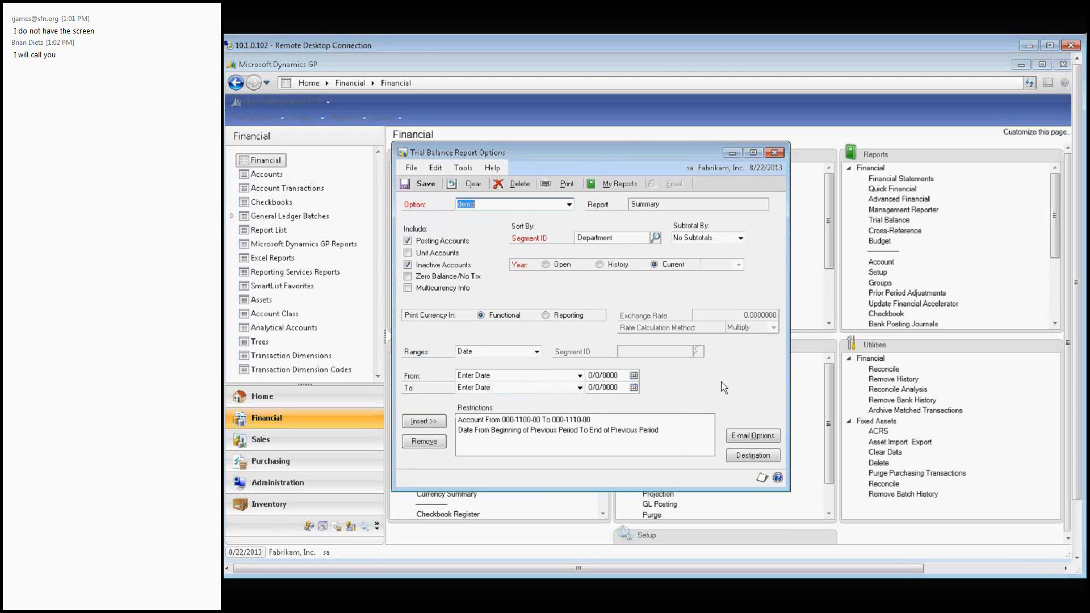
# Try to print the demo trial balance for the current year with Screen as destination.
pyautogui.click(754, 456)
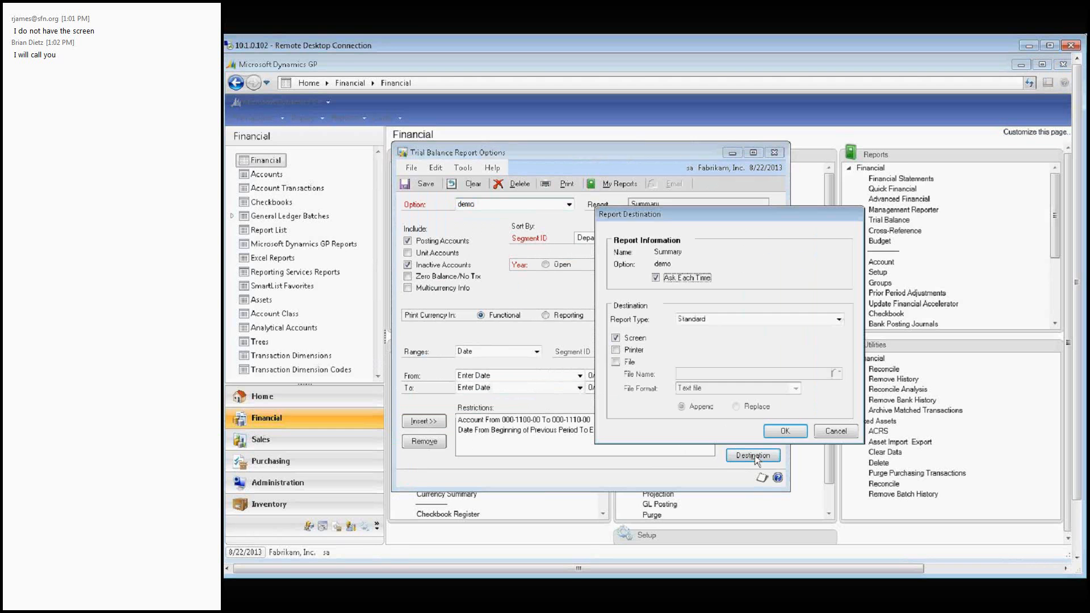
pyautogui.click(783, 432)
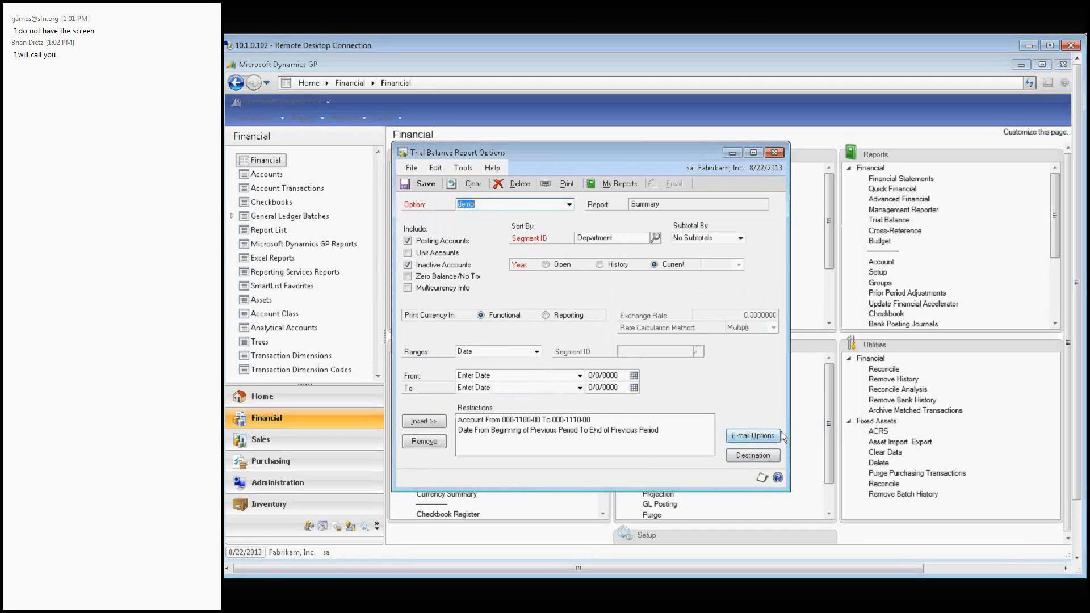
pyautogui.click(554, 184)
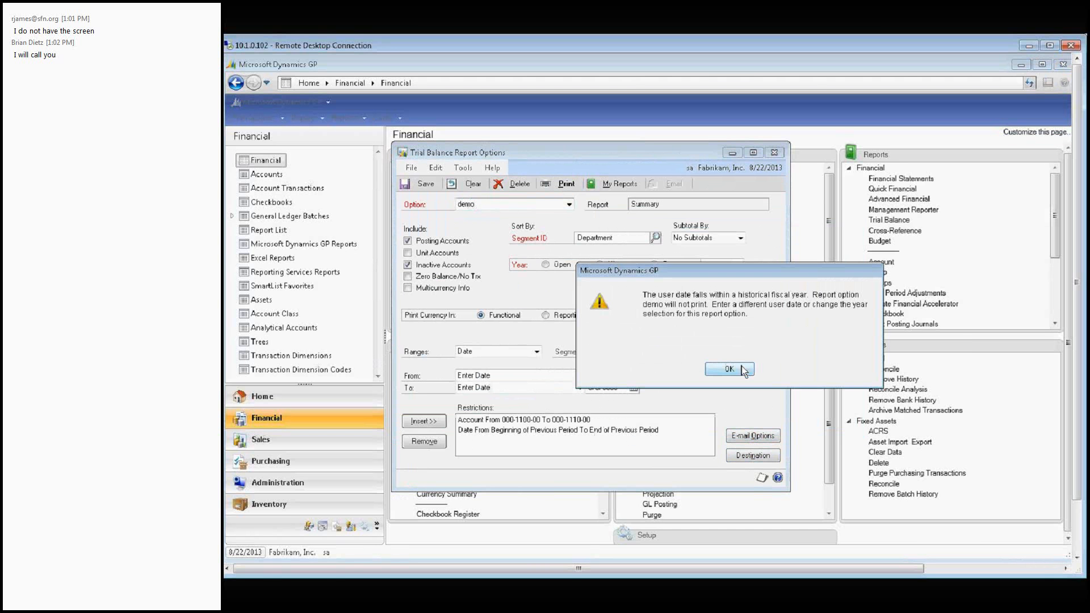
pyautogui.click(729, 370)
# Remove the date and account restrictions from the demo option and set its year type to Open.
pyautogui.click(536, 430)
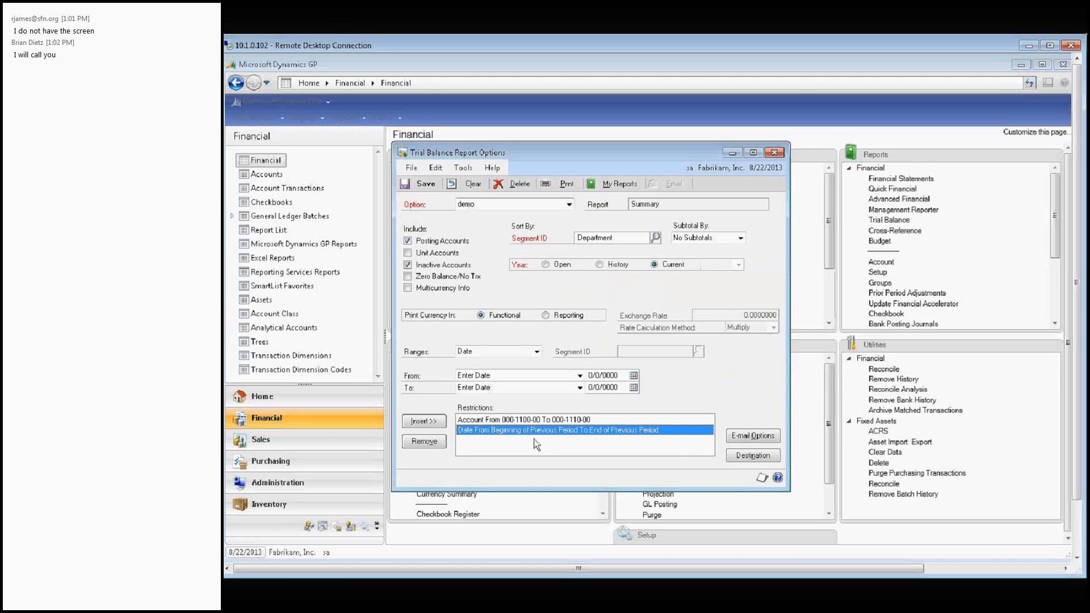
pyautogui.click(424, 441)
pyautogui.click(554, 265)
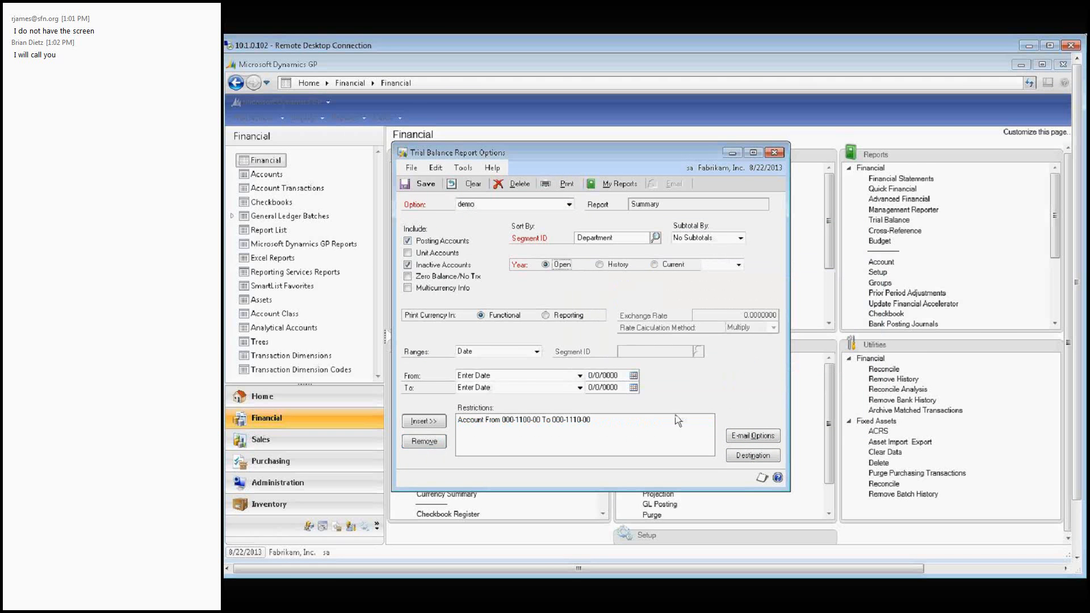
pyautogui.click(565, 421)
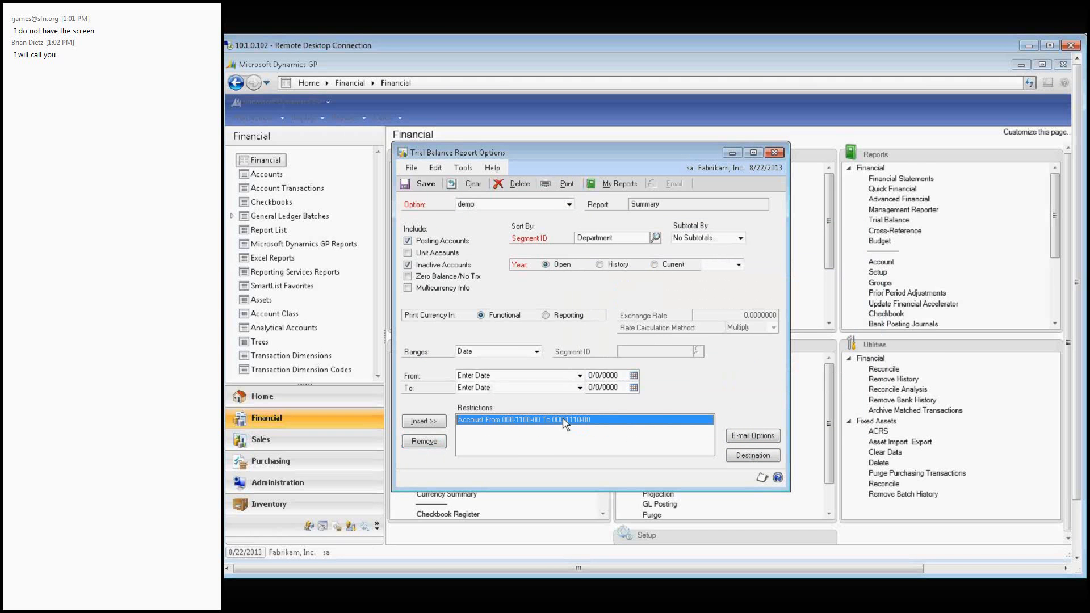
pyautogui.click(424, 441)
# Accept the Screen destination and try to print the unrestricted trial balance without choosing an open year.
pyautogui.click(752, 455)
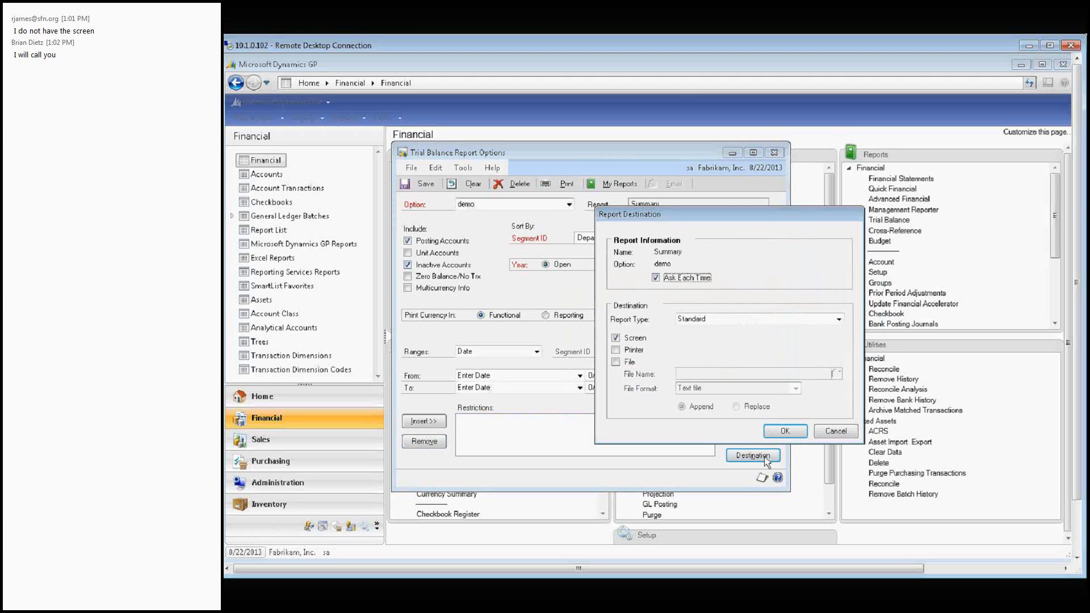
pyautogui.click(784, 432)
pyautogui.click(562, 186)
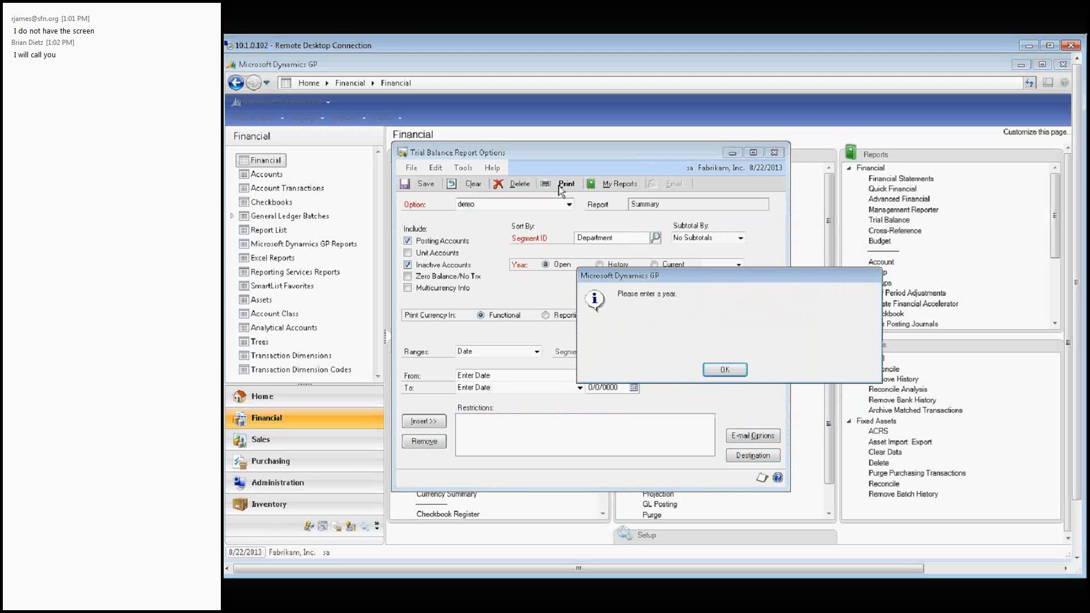
pyautogui.press('Return')
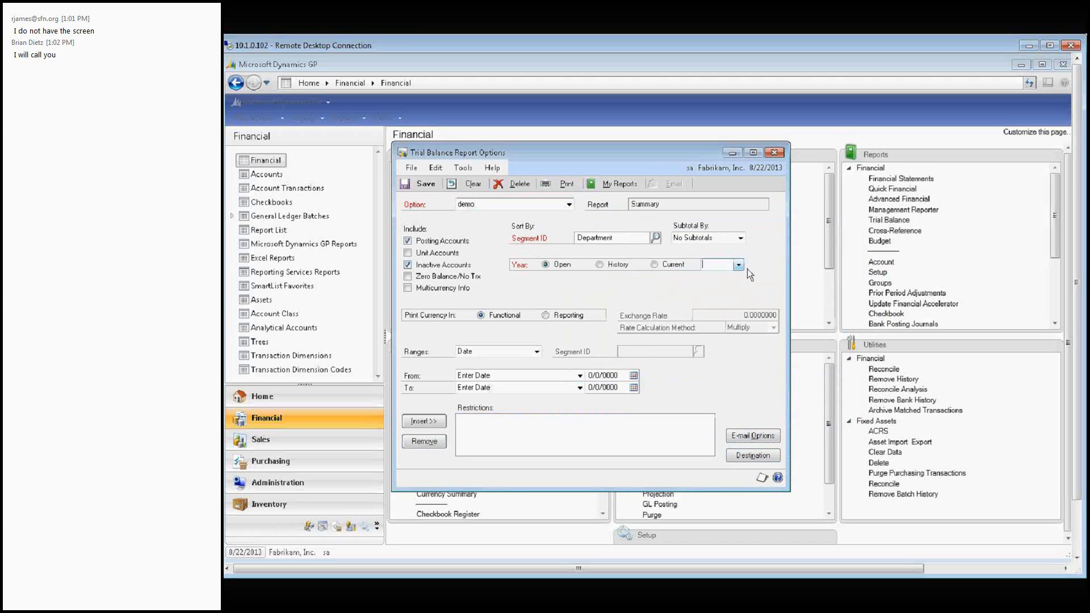
# Set the open year to 2014 and print the trial balance summary to the screen.
pyautogui.click(739, 265)
pyautogui.click(737, 275)
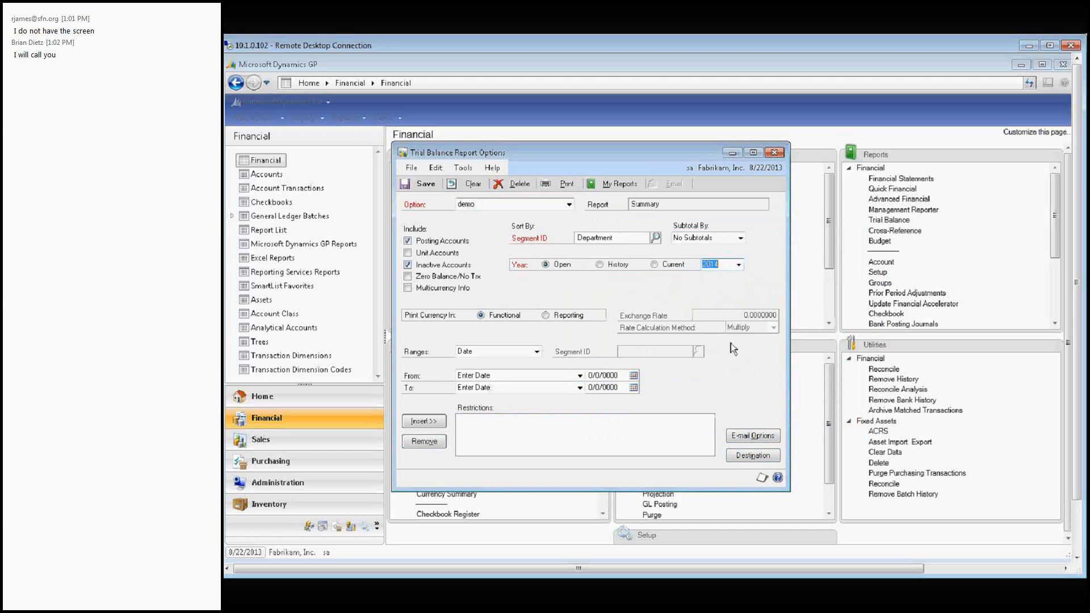
pyautogui.click(758, 459)
pyautogui.click(784, 434)
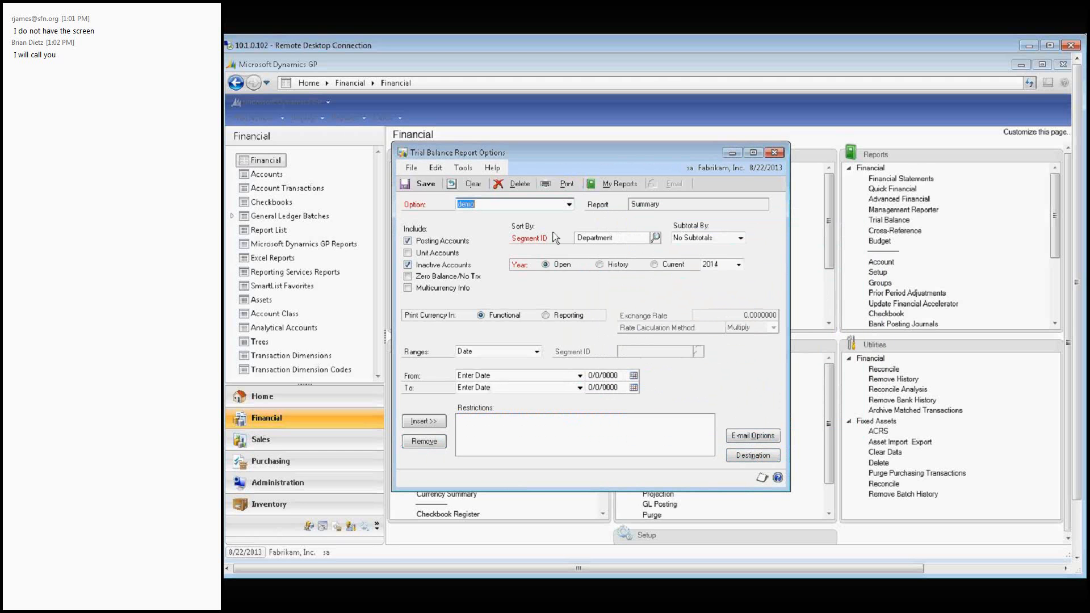
pyautogui.click(563, 185)
pyautogui.click(784, 432)
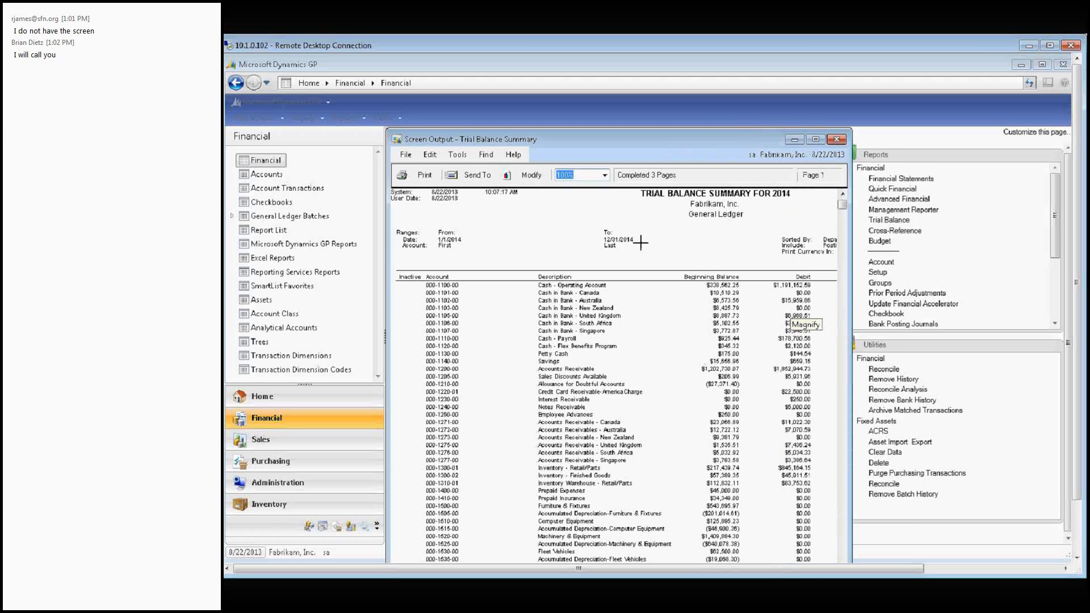
# Open the Trial Balance Summary for modification, saving the report changes, and show its report definition.
pyautogui.click(532, 176)
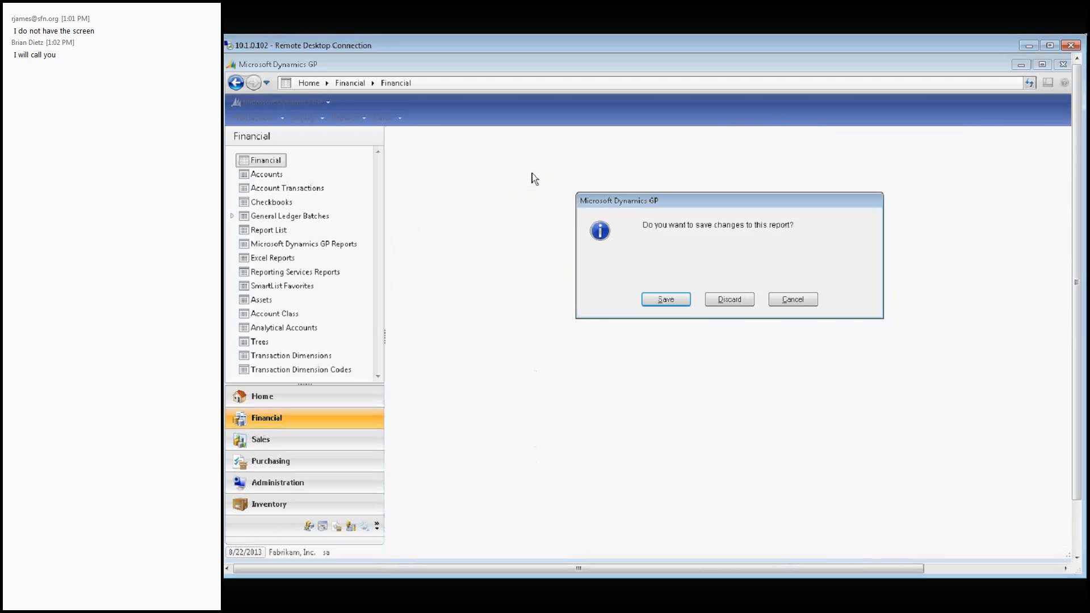
pyautogui.click(667, 300)
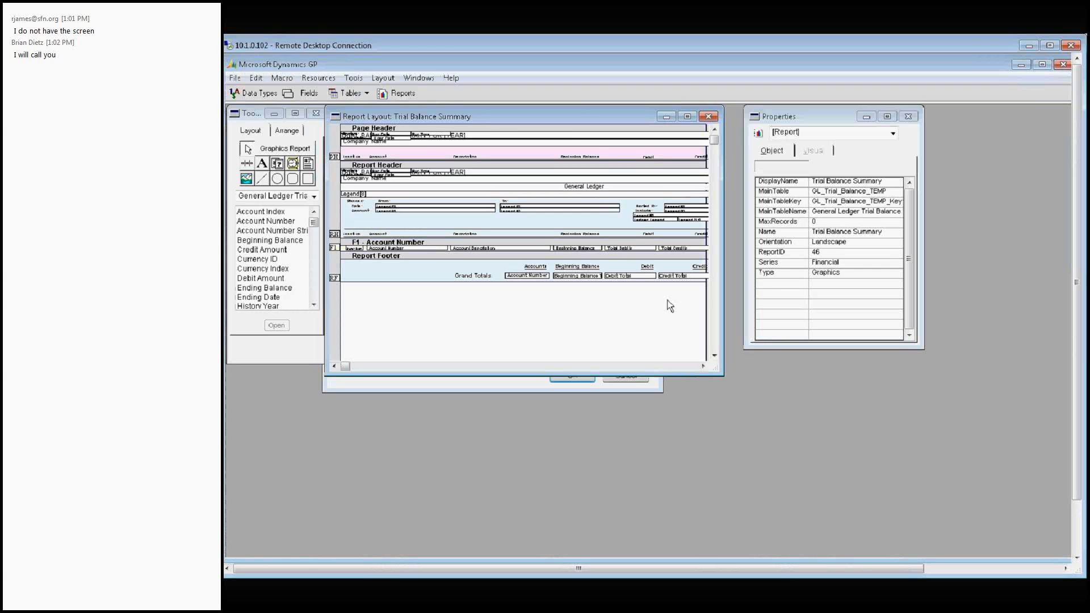
pyautogui.click(419, 78)
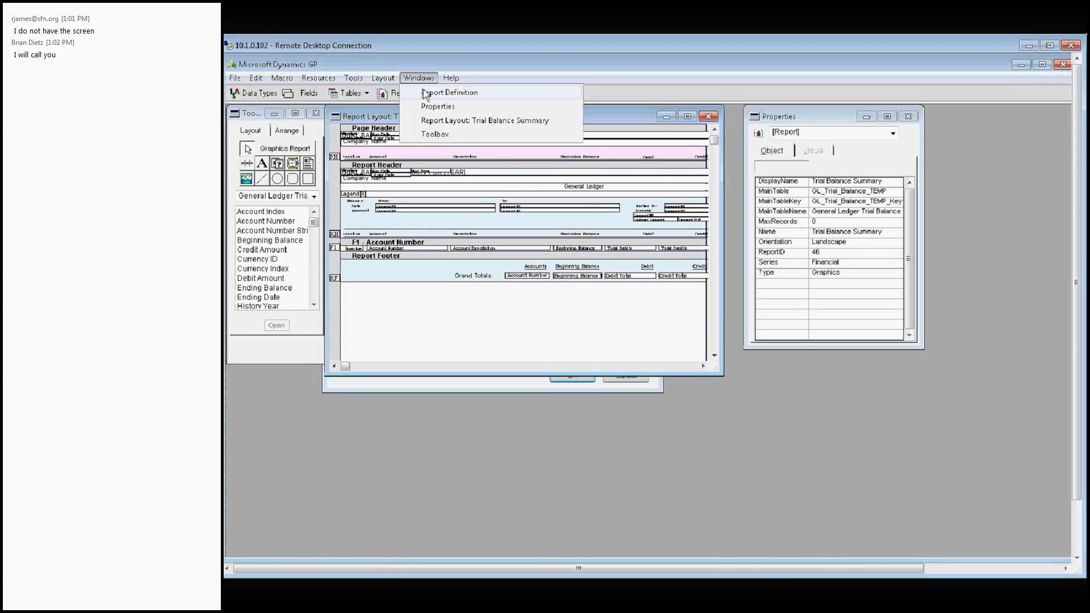
pyautogui.click(425, 93)
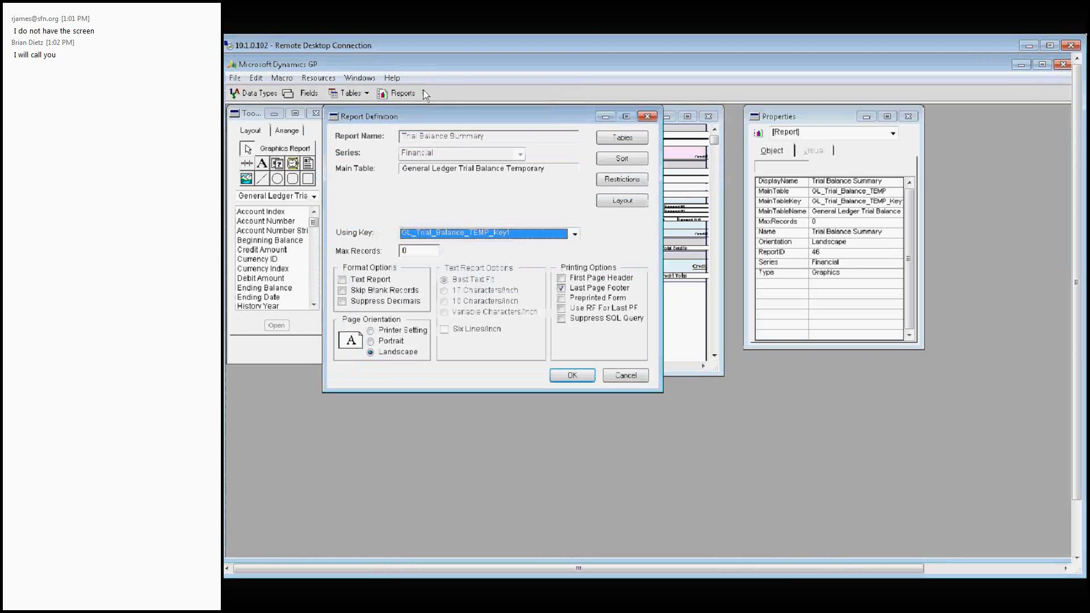
# Examine the report's table relationships, General Ledger Trial Balance Temporary and Account Master, and close the report definition.
pyautogui.click(611, 143)
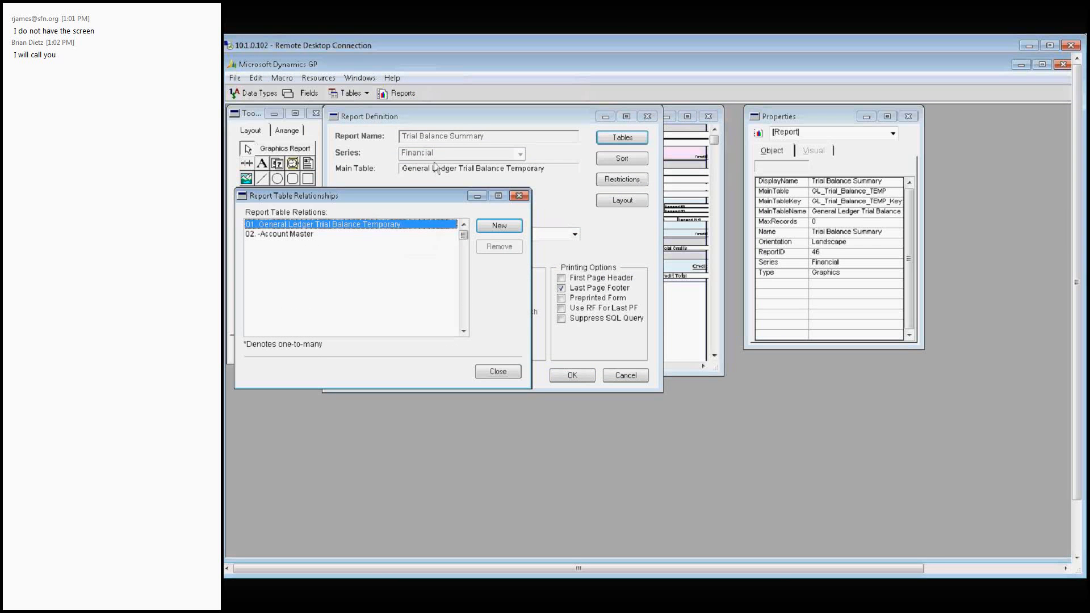
pyautogui.click(354, 234)
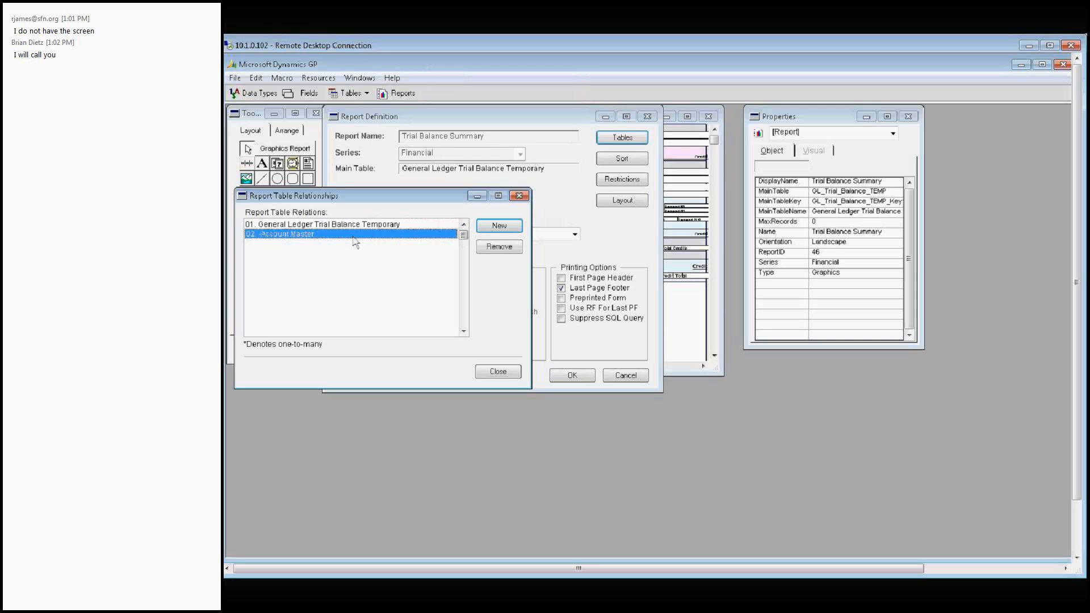
pyautogui.click(362, 226)
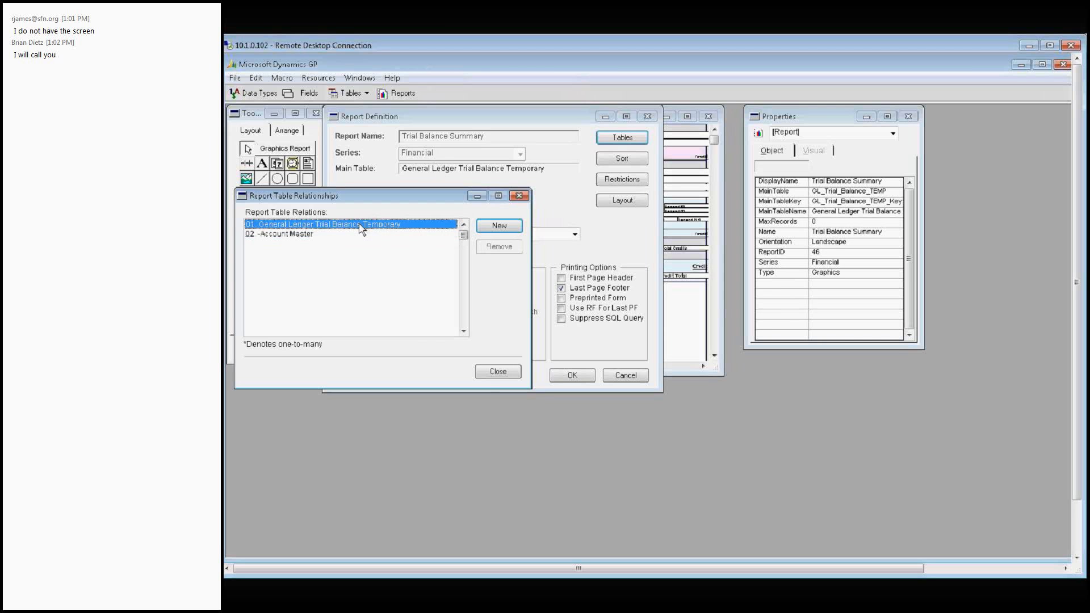
pyautogui.click(485, 373)
pyautogui.click(562, 376)
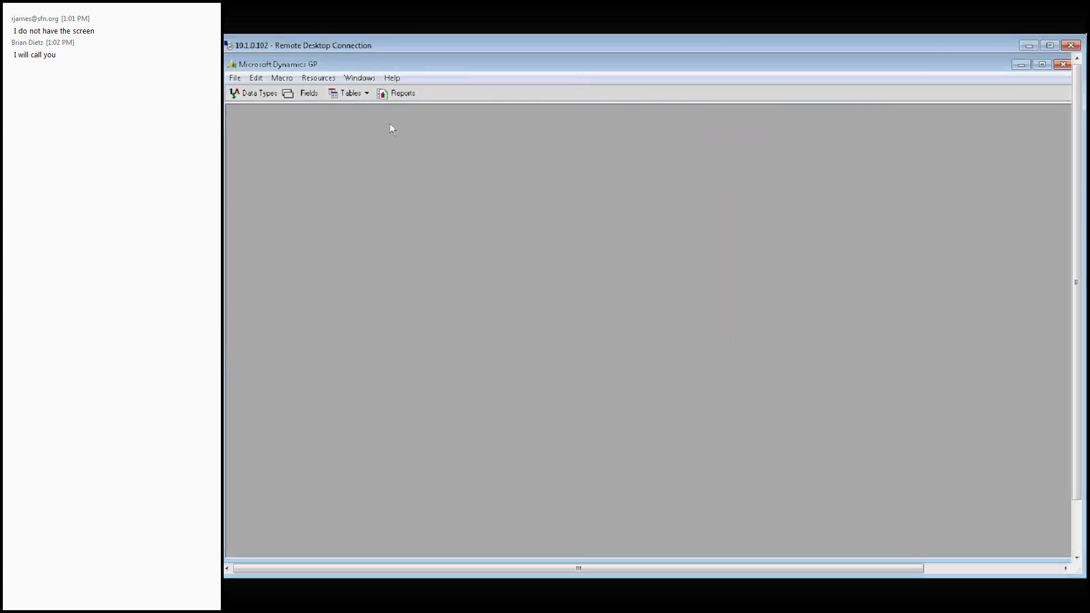
# Reopen the report definition of the modified Trial Balance Summary from the Report Writer list.
pyautogui.click(402, 96)
pyautogui.click(462, 147)
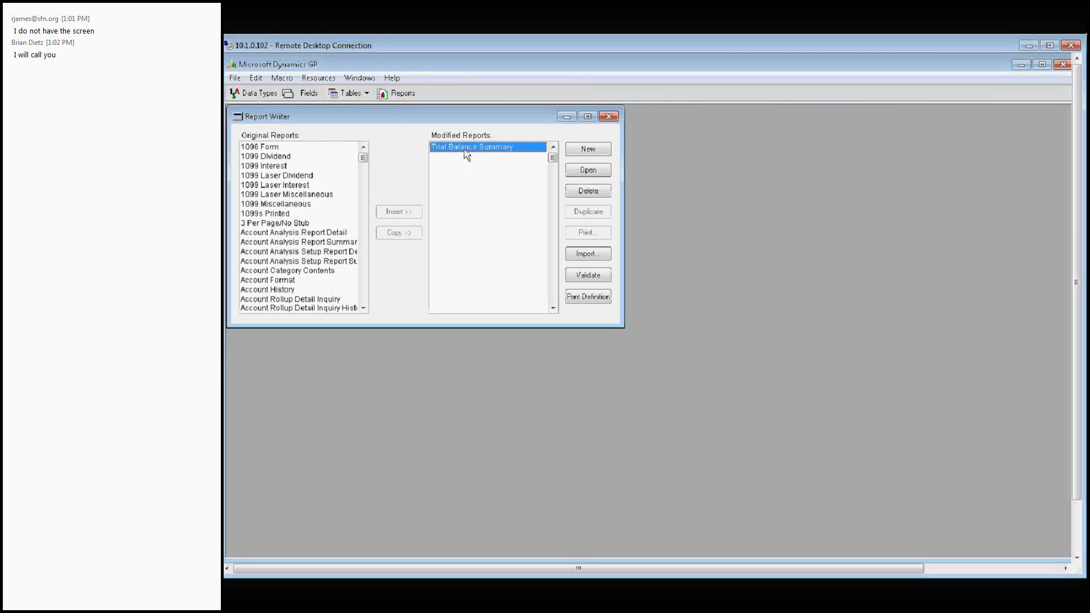
pyautogui.doubleClick(466, 149)
pyautogui.click(369, 80)
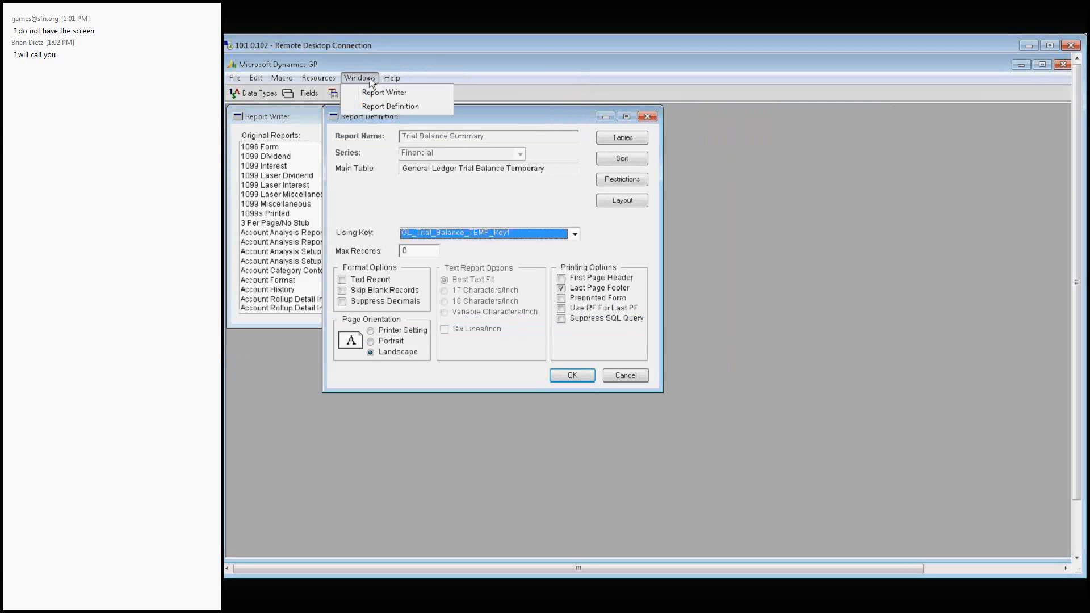
pyautogui.click(386, 106)
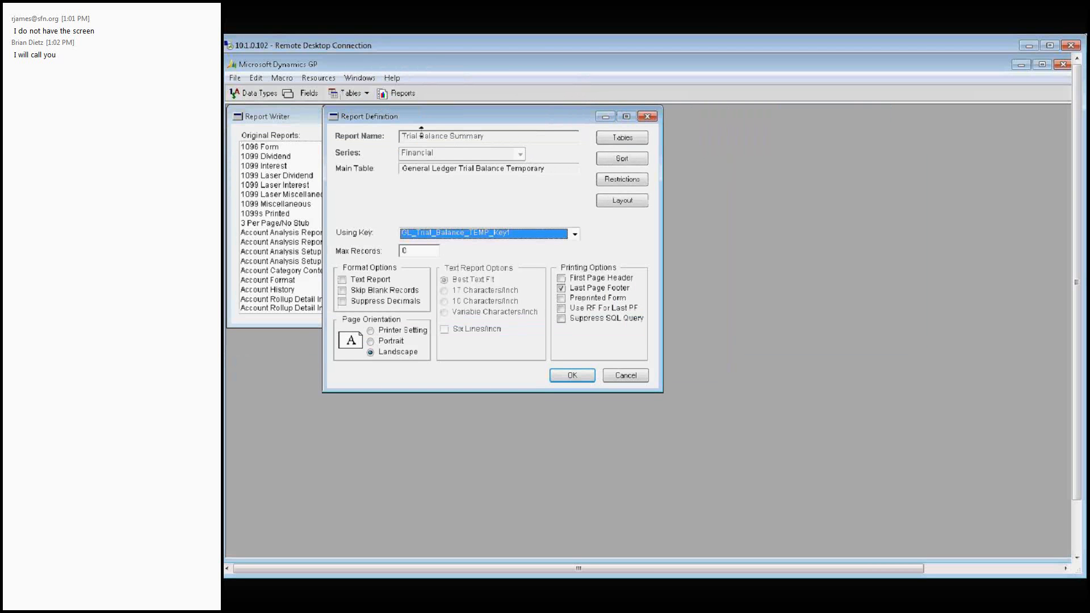
# Review the Trial Balance Summary's table relationships, then cancel the report definition and close Report Writer.
pyautogui.click(636, 141)
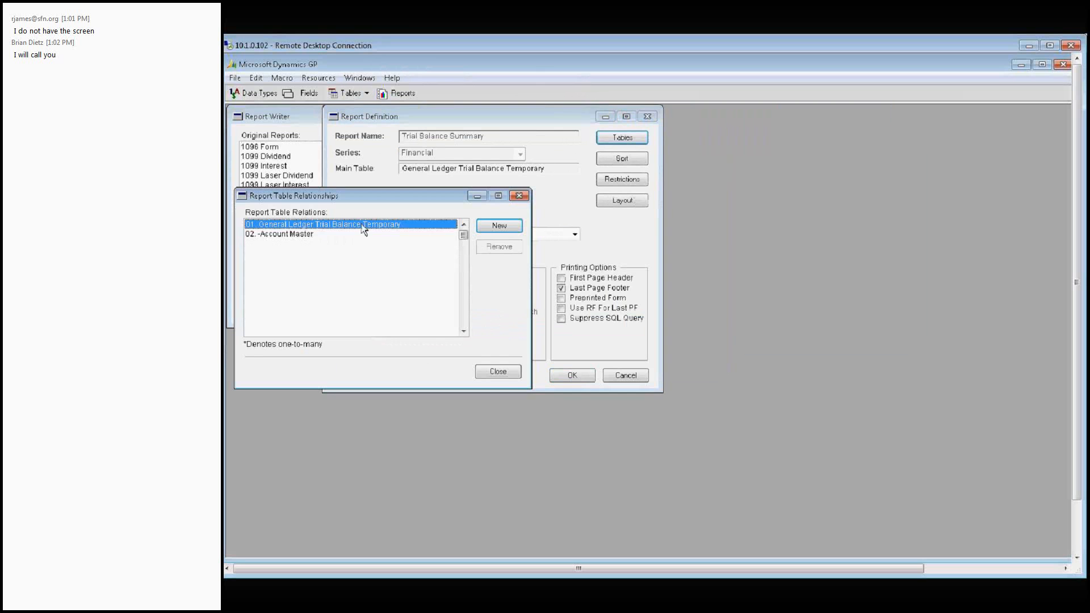
pyautogui.click(498, 371)
pyautogui.click(625, 376)
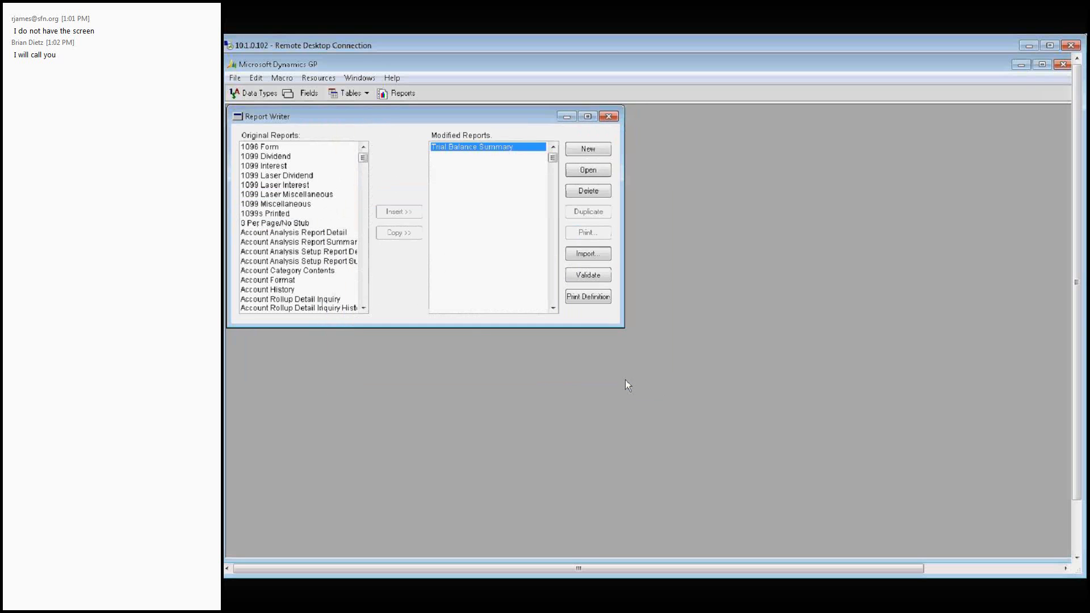
pyautogui.click(609, 117)
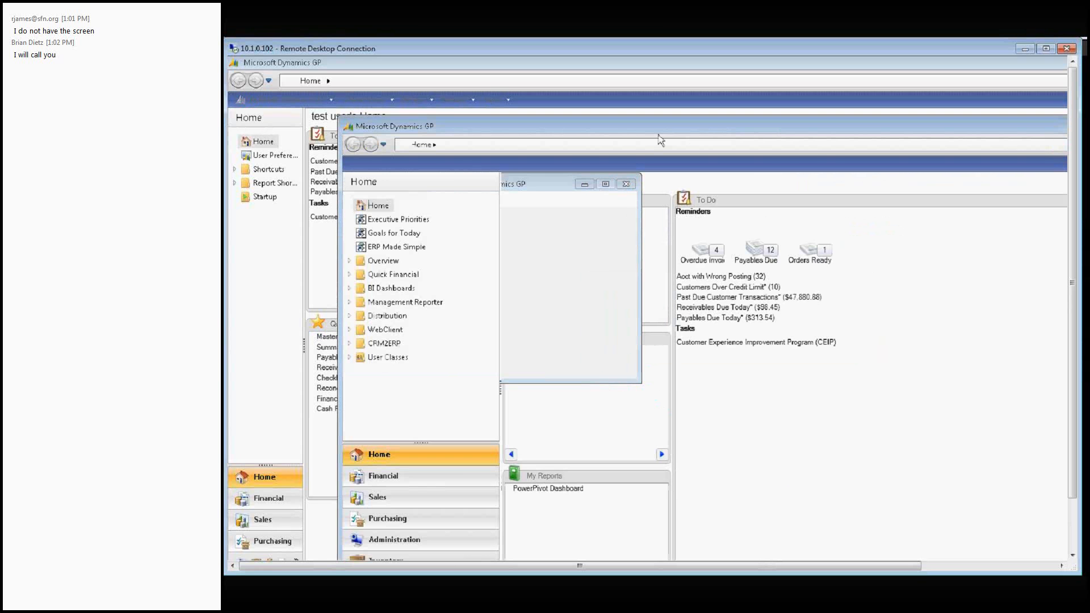
# Bring the sa home window fully into view and start a Table Import definition with the ID test.
pyautogui.moveTo(621, 127); pyautogui.dragTo(510, 67)
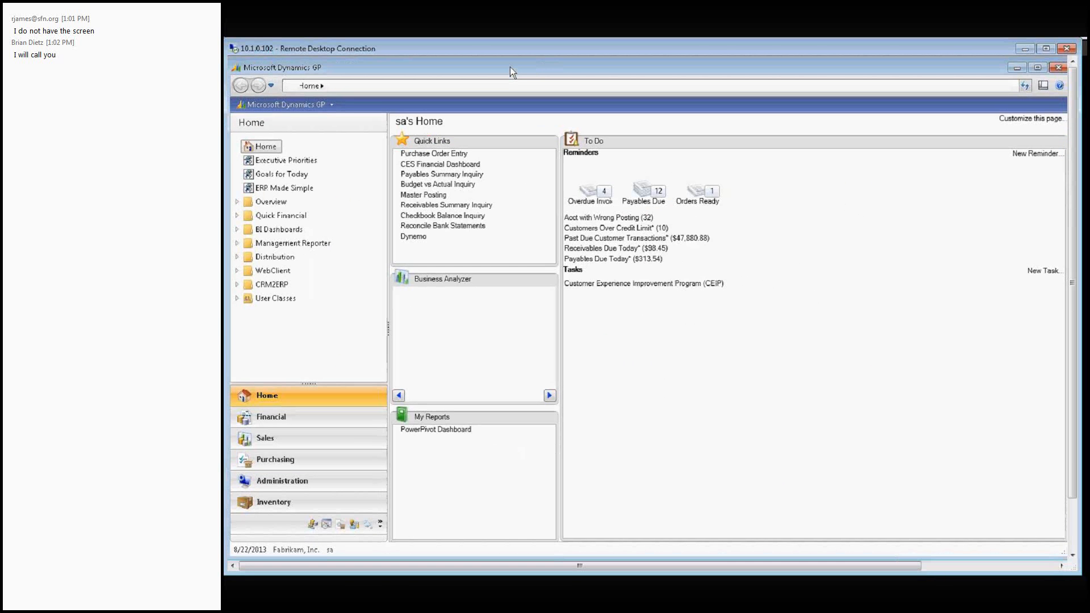
pyautogui.click(289, 108)
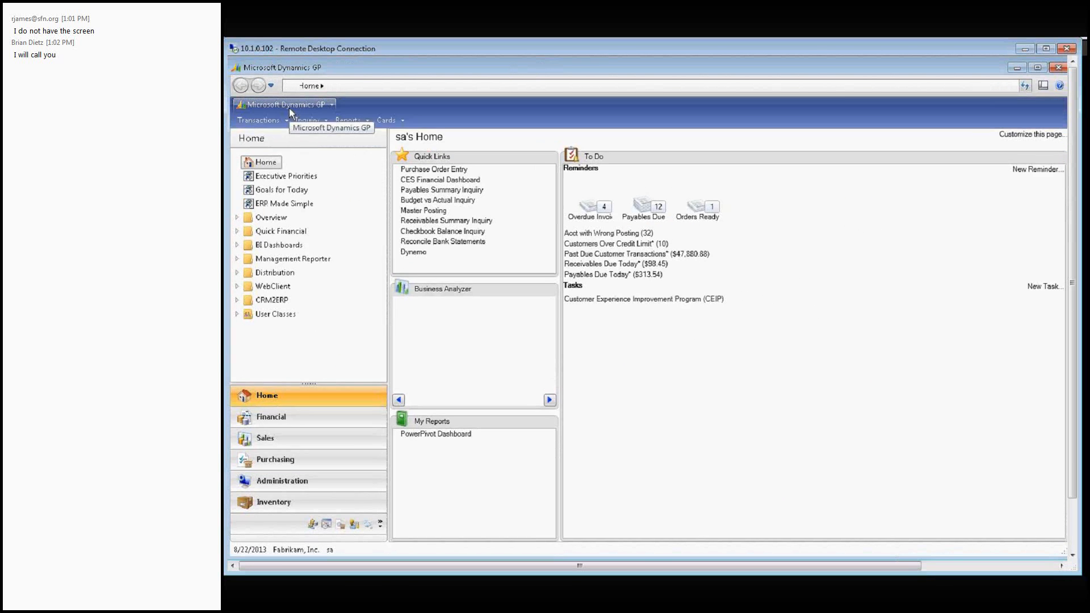
pyautogui.moveTo(318, 166)
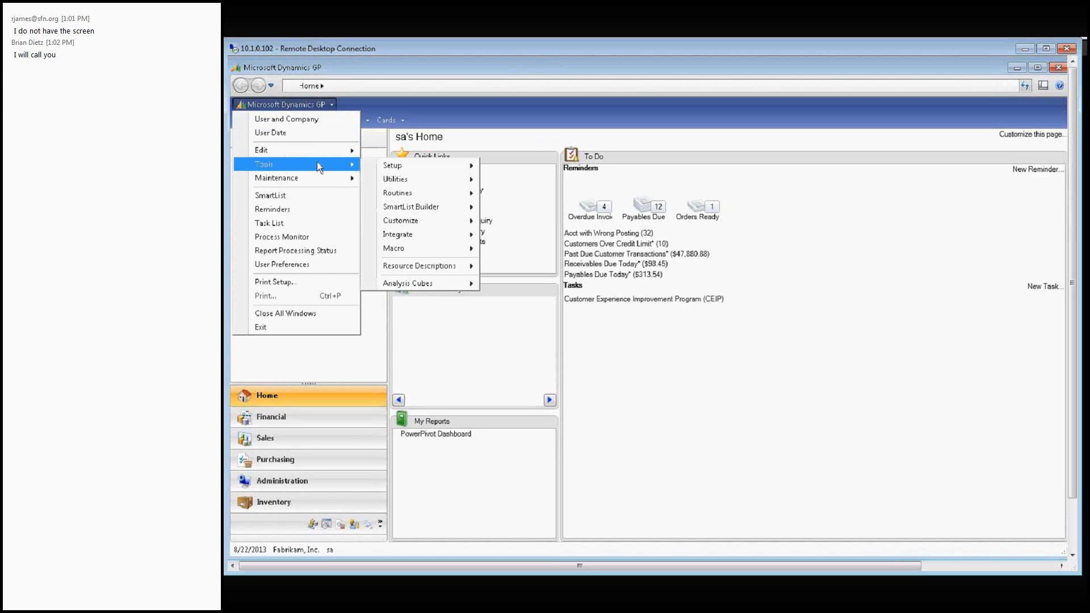
pyautogui.moveTo(450, 229)
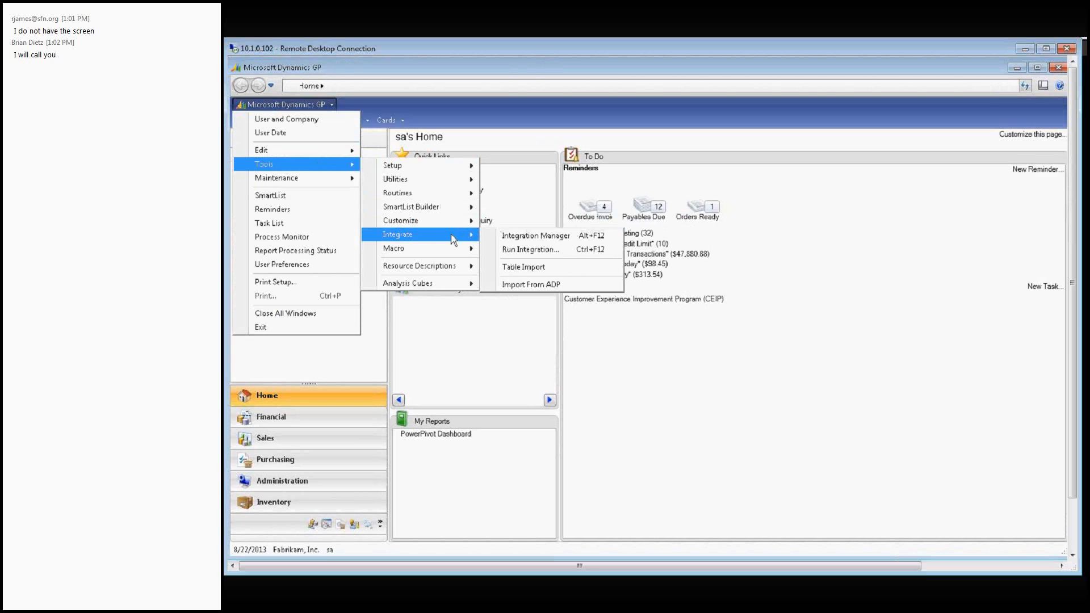
pyautogui.click(528, 267)
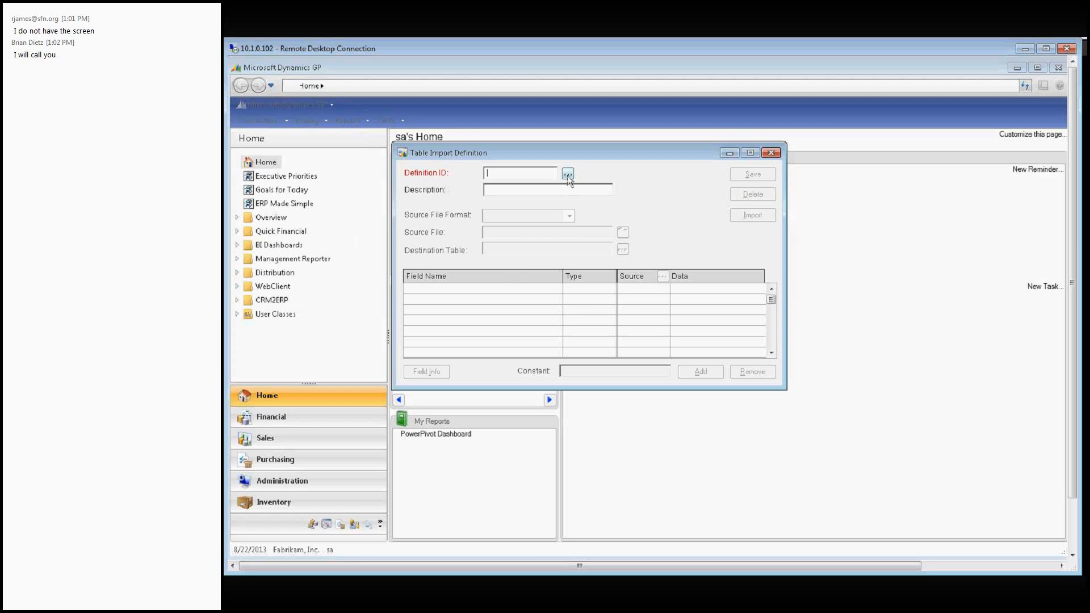
pyautogui.write('test')
pyautogui.press('Tab')
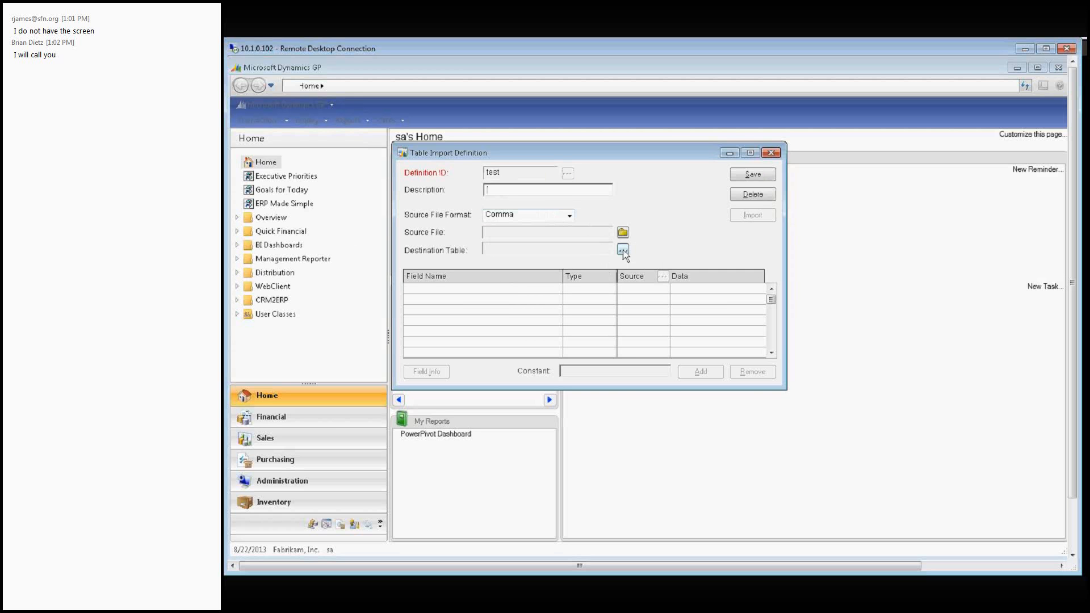
# List the Microsoft Dynamics GP tables of the Purchasing series for the import's destination table.
pyautogui.click(622, 251)
pyautogui.click(705, 223)
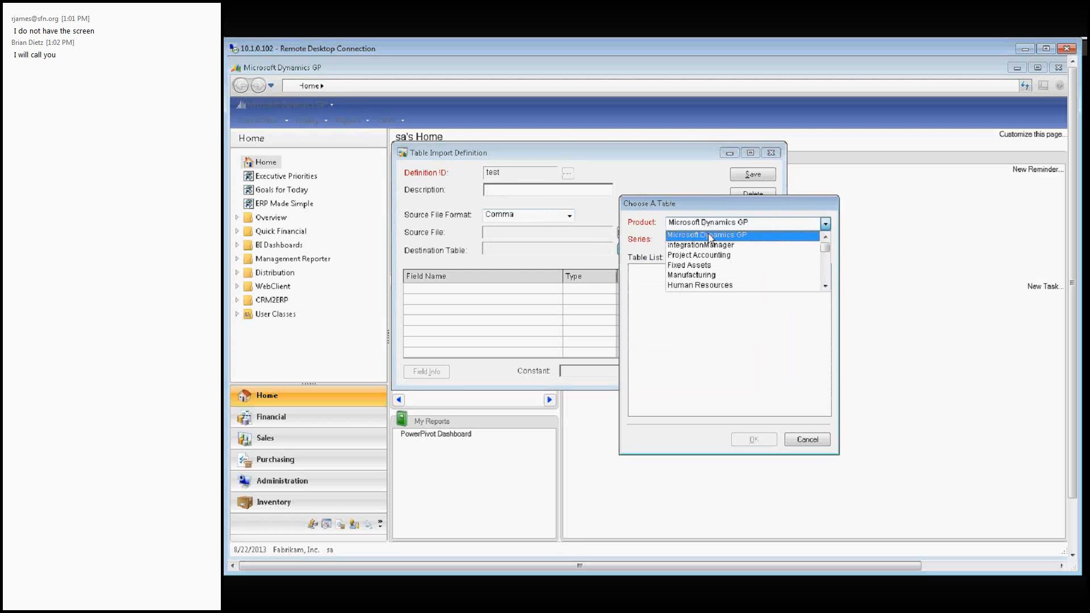
pyautogui.click(709, 237)
pyautogui.click(710, 239)
pyautogui.click(712, 275)
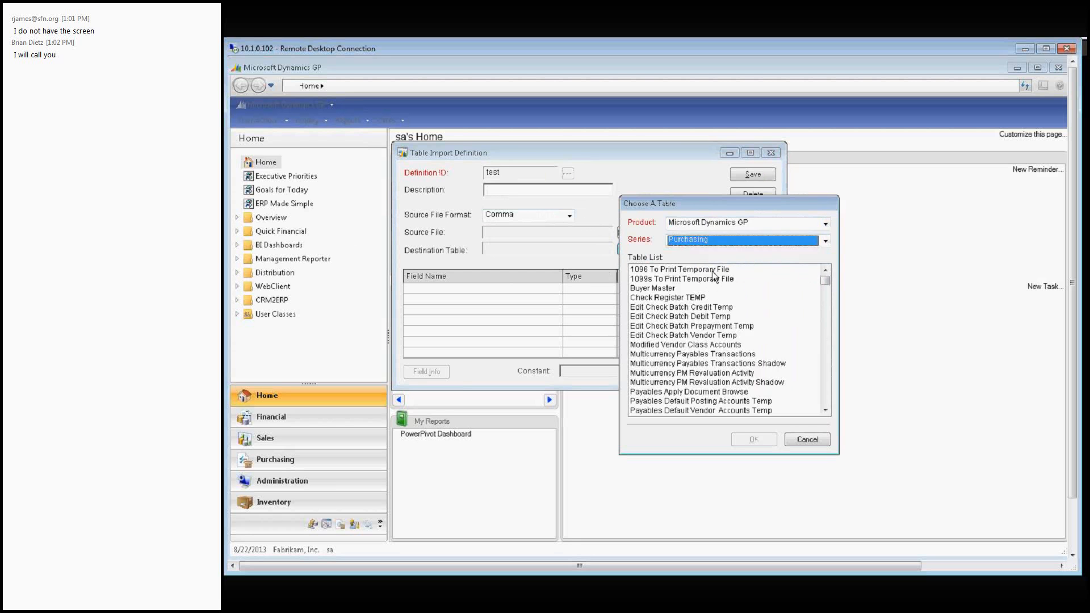
# Browse the Purchasing tables and choose PM Paid Transaction History File as the destination table.
pyautogui.click(825, 411)
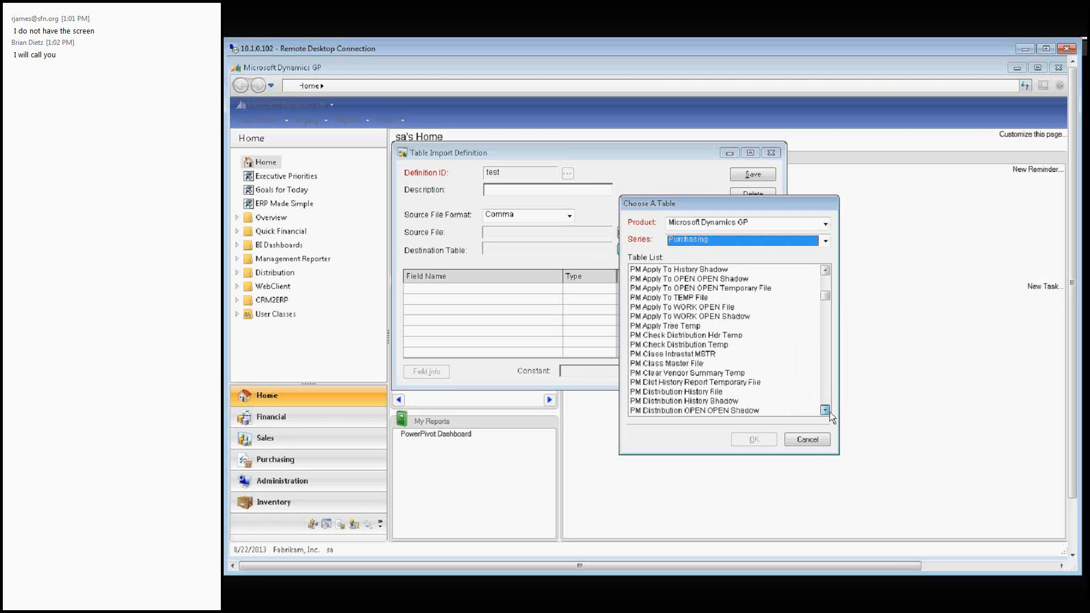
pyautogui.click(824, 410)
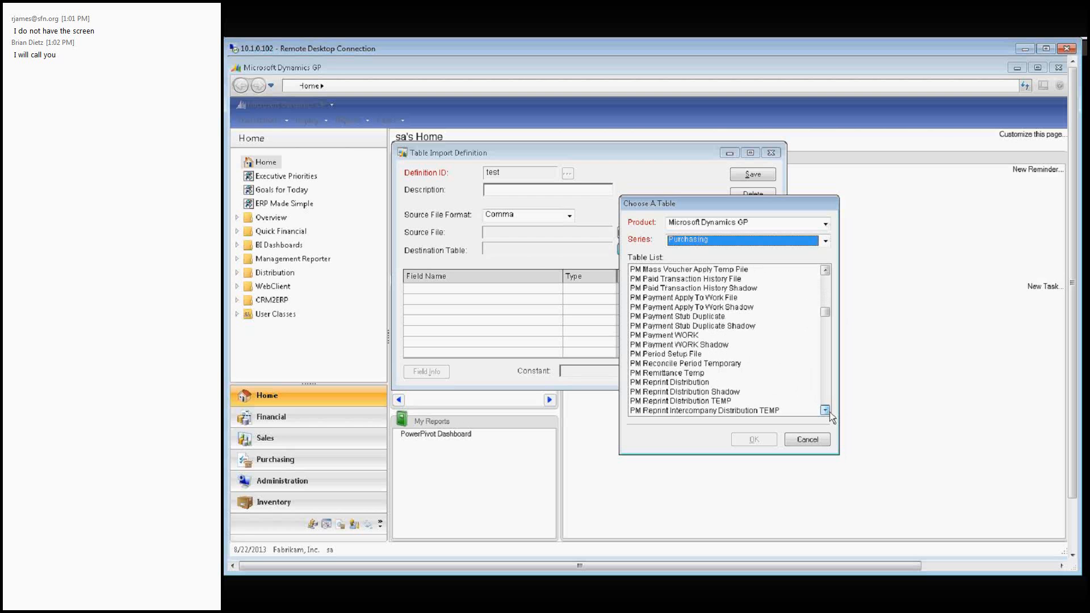
pyautogui.click(825, 410)
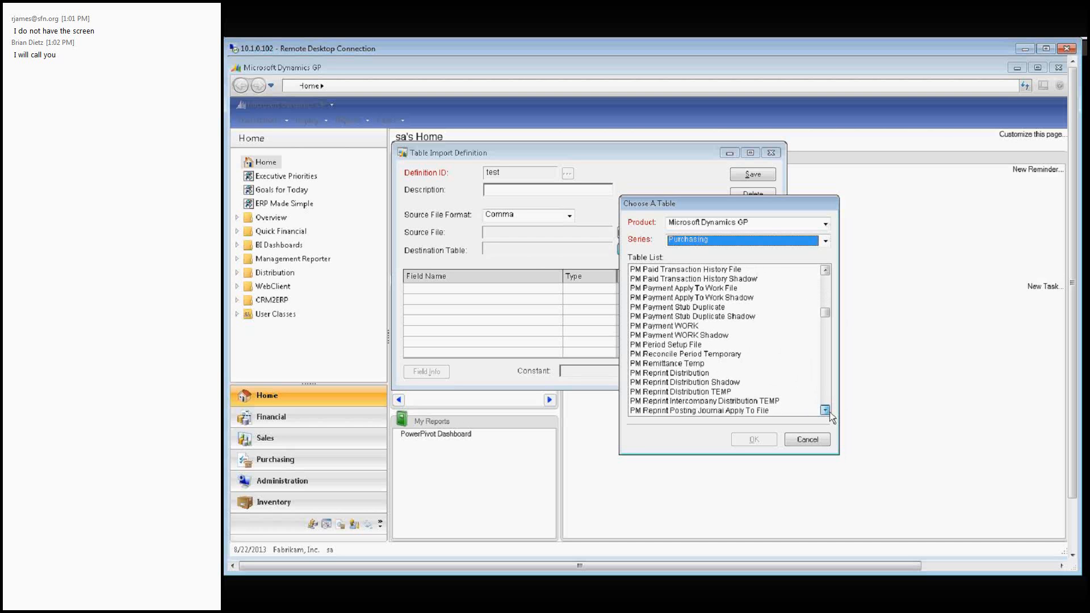
pyautogui.click(825, 410)
pyautogui.click(824, 410)
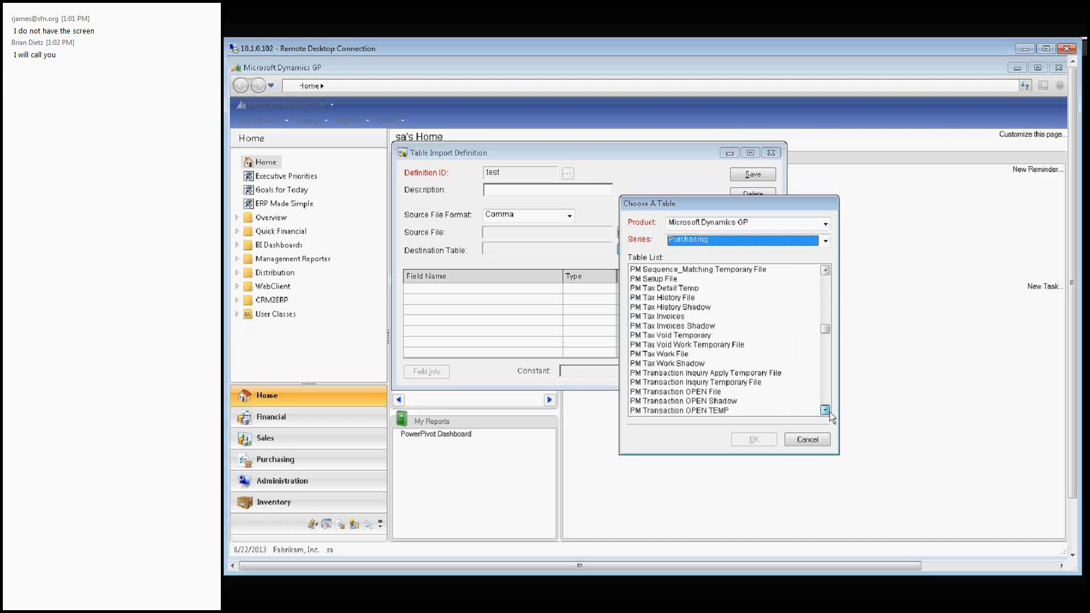
pyautogui.click(825, 410)
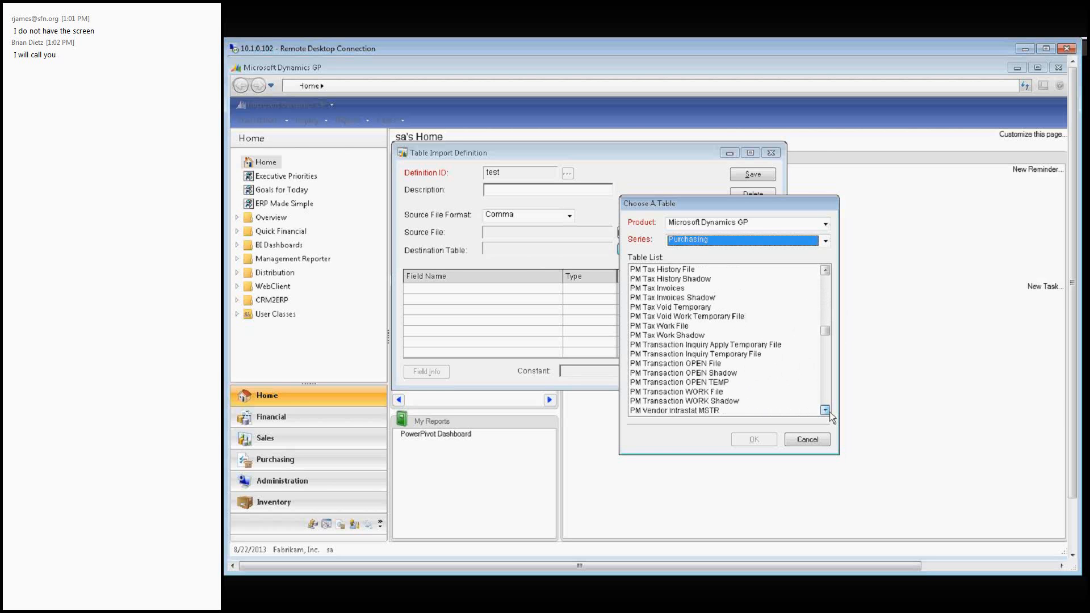
pyautogui.moveTo(824, 410); pyautogui.dragTo(825, 410)
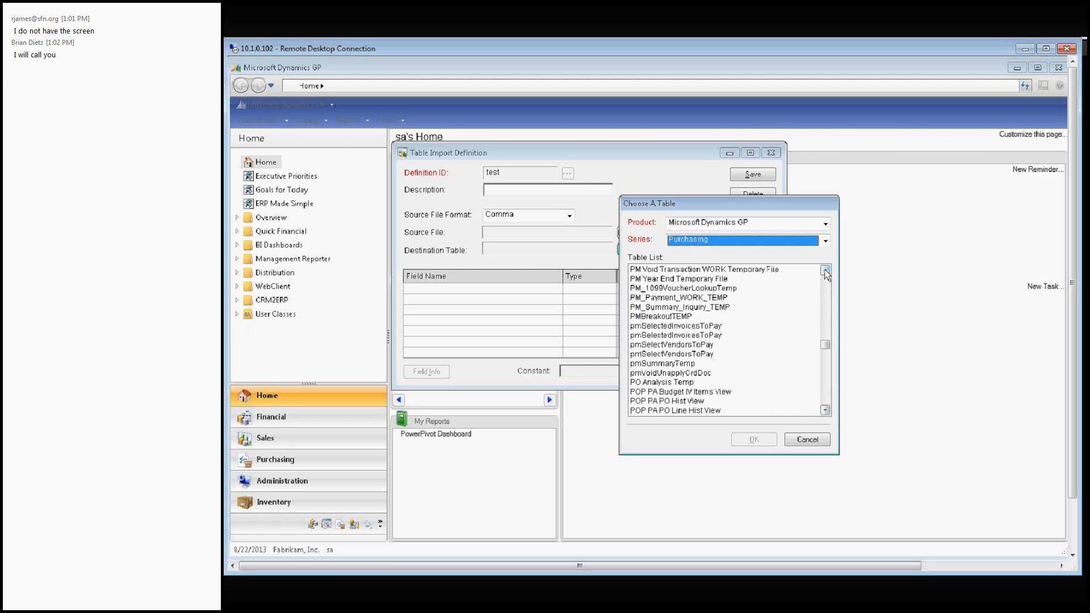
pyautogui.moveTo(824, 271); pyautogui.dragTo(825, 271)
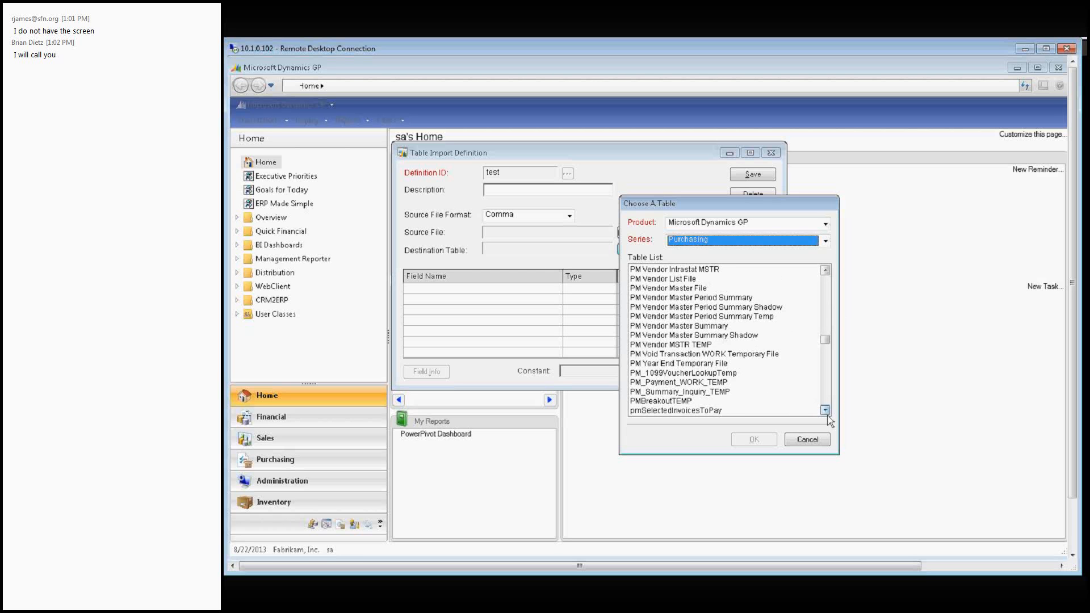
pyautogui.click(825, 271)
pyautogui.click(824, 270)
pyautogui.click(825, 271)
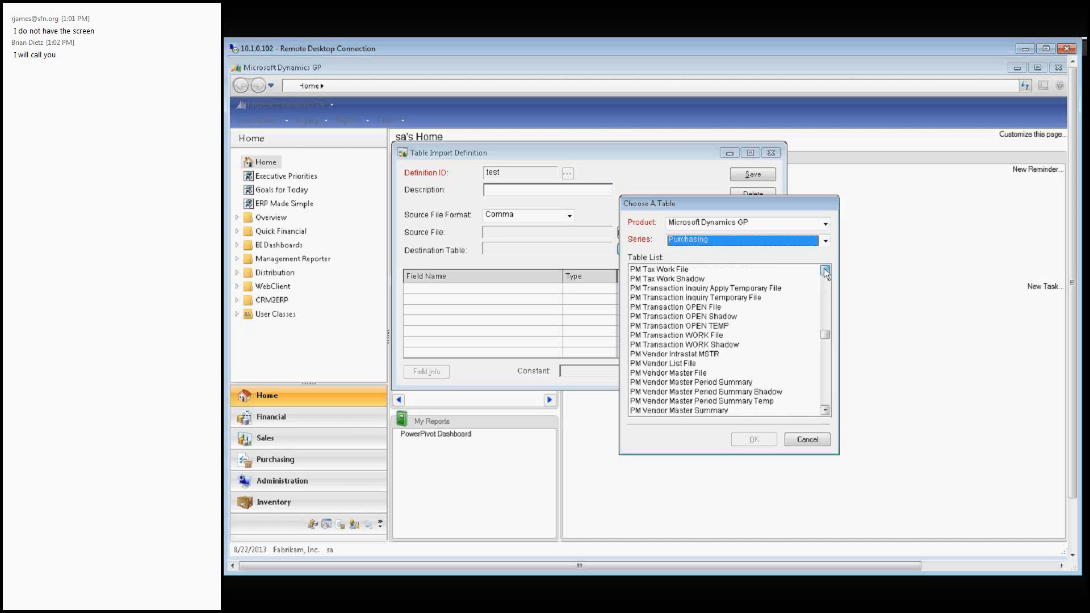
pyautogui.click(825, 270)
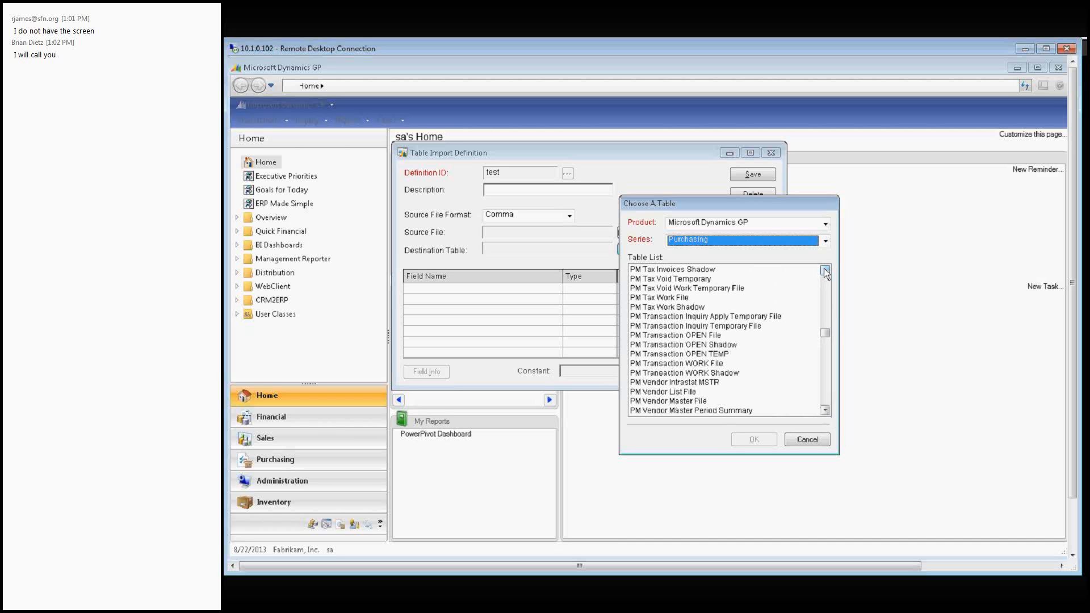
pyautogui.click(825, 270)
pyautogui.click(825, 270)
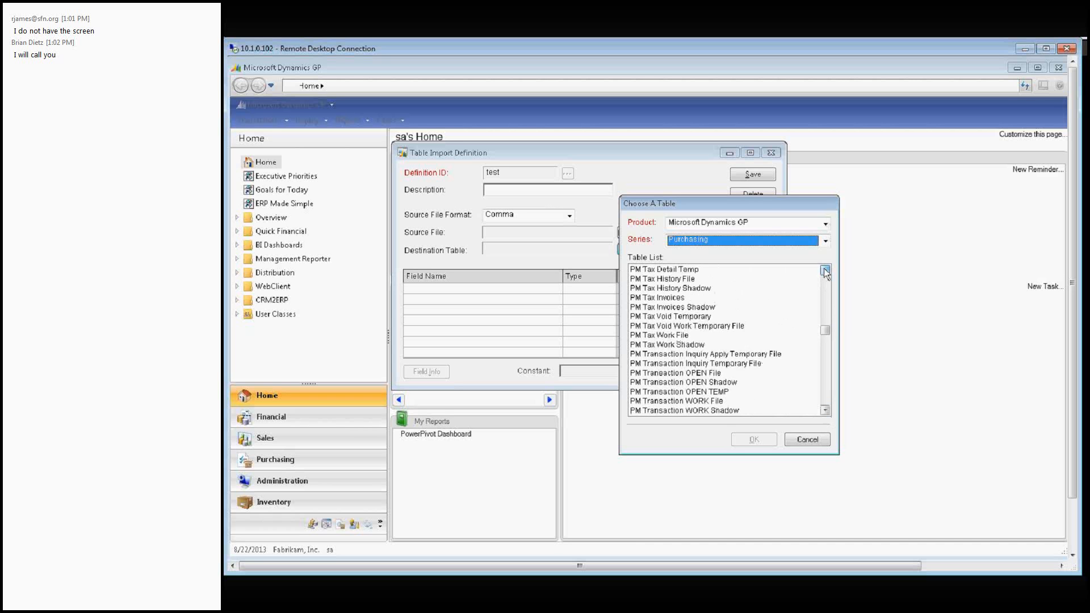
pyautogui.click(824, 270)
pyautogui.click(825, 270)
pyautogui.click(825, 270)
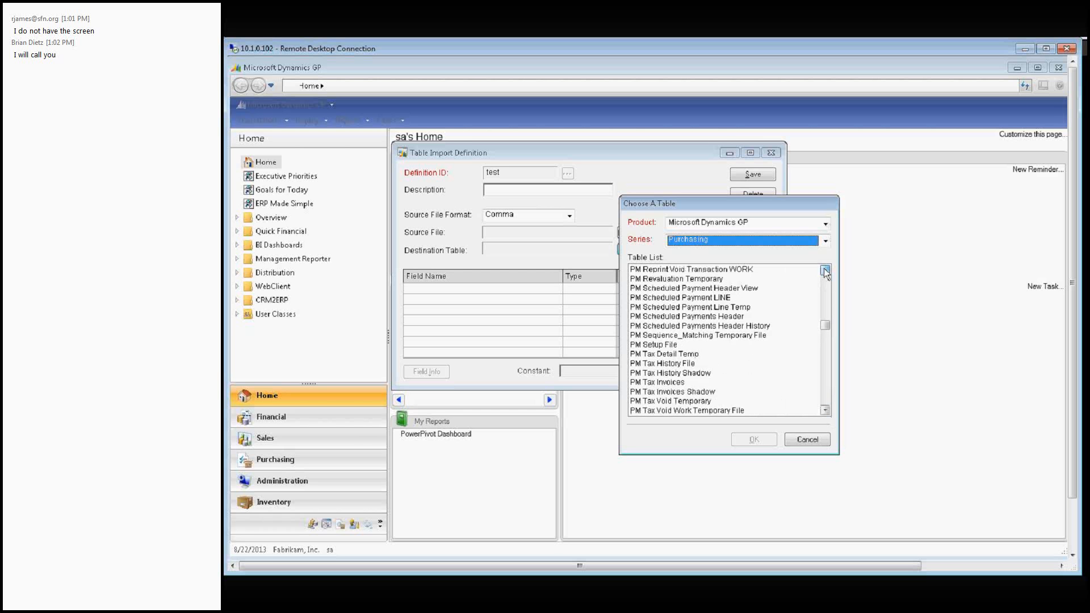
pyautogui.click(825, 270)
pyautogui.click(824, 270)
pyautogui.click(825, 270)
pyautogui.click(824, 270)
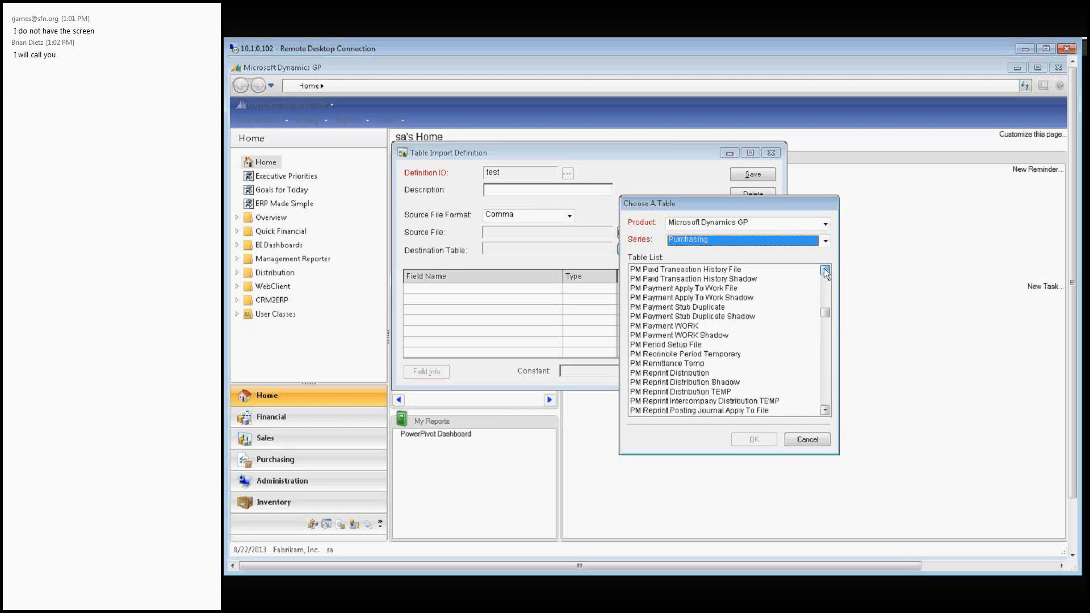
pyautogui.click(824, 270)
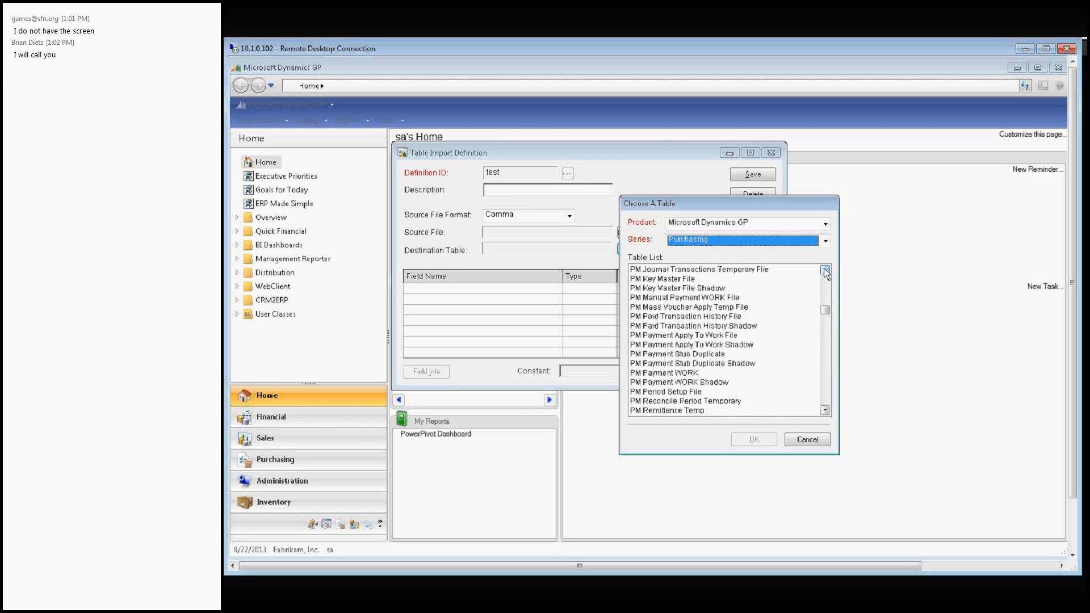
pyautogui.click(748, 316)
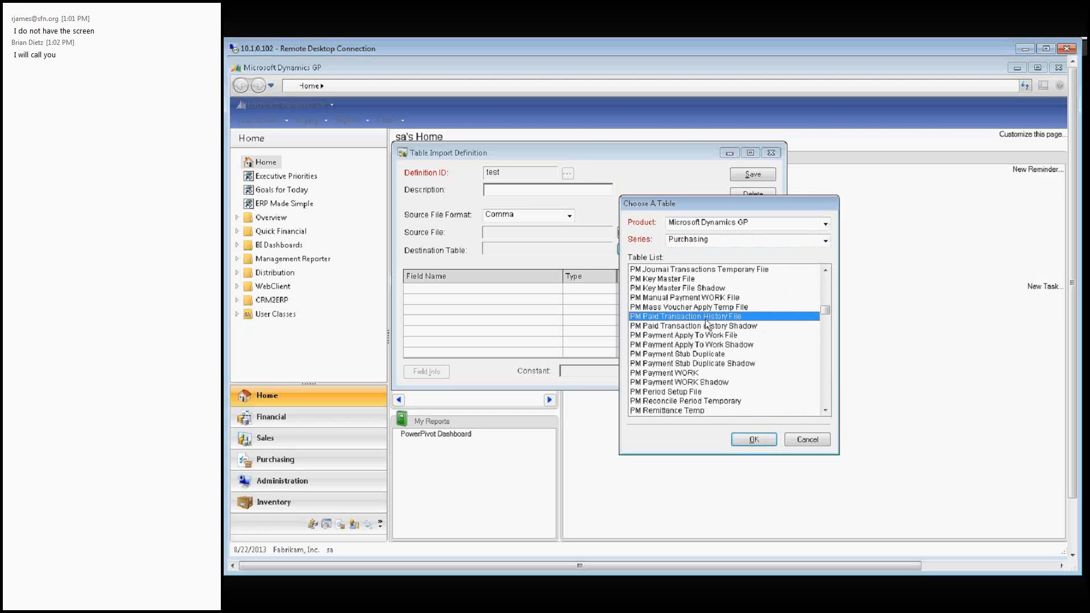
pyautogui.doubleClick(672, 318)
# Examine the field names, data types and lengths of the PM Paid Transaction History File in the import definition.
pyautogui.click(550, 299)
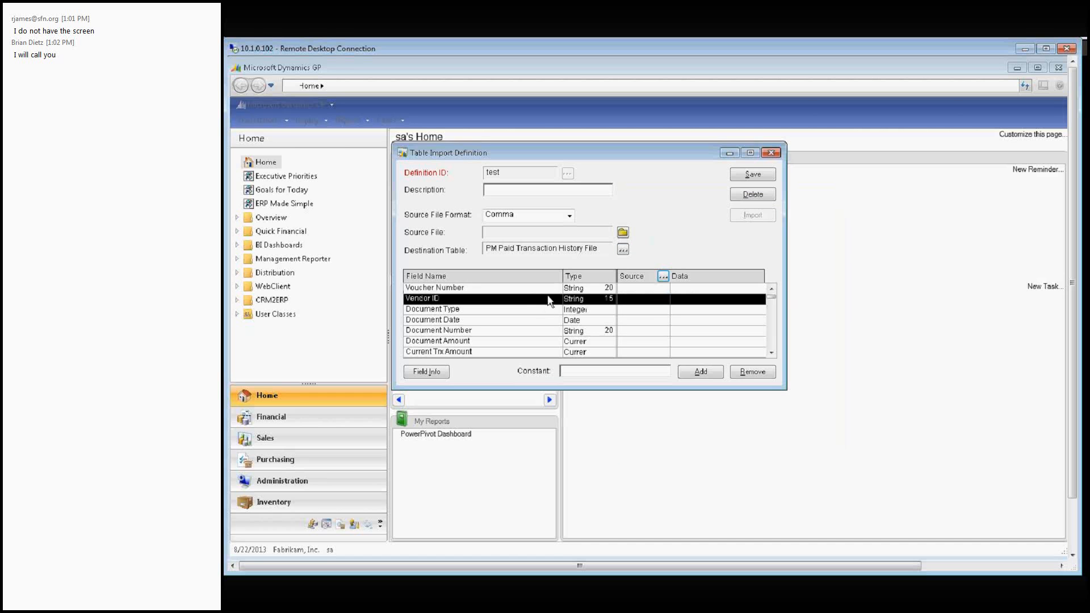
pyautogui.click(552, 290)
pyautogui.click(537, 300)
pyautogui.scroll(-3, 556, 324)
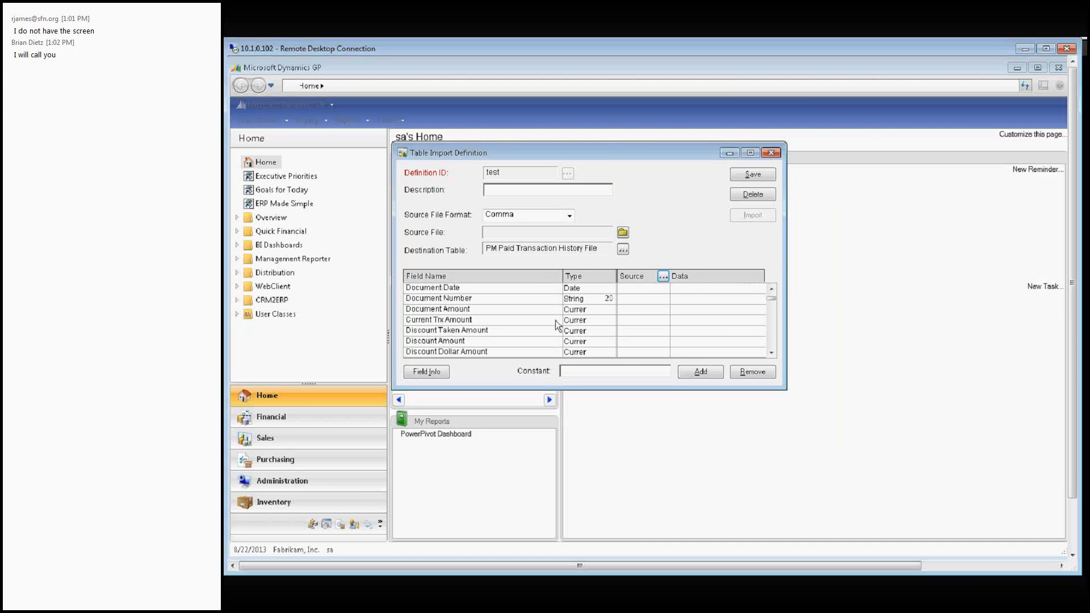
pyautogui.click(549, 299)
pyautogui.click(548, 288)
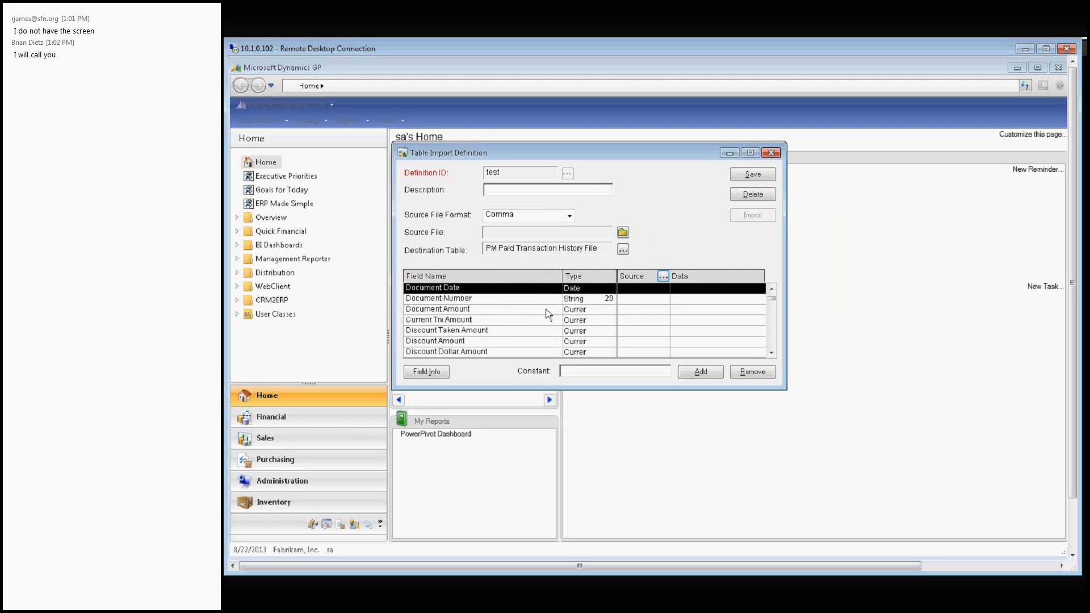
pyautogui.click(546, 310)
pyautogui.scroll(-1, 554, 321)
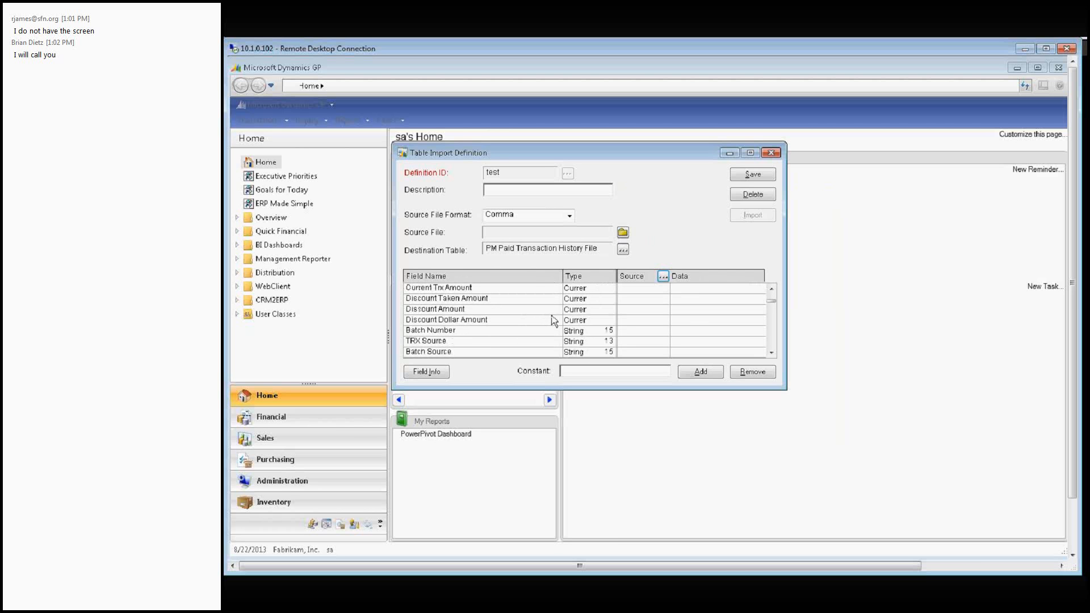
pyautogui.scroll(-1, 554, 322)
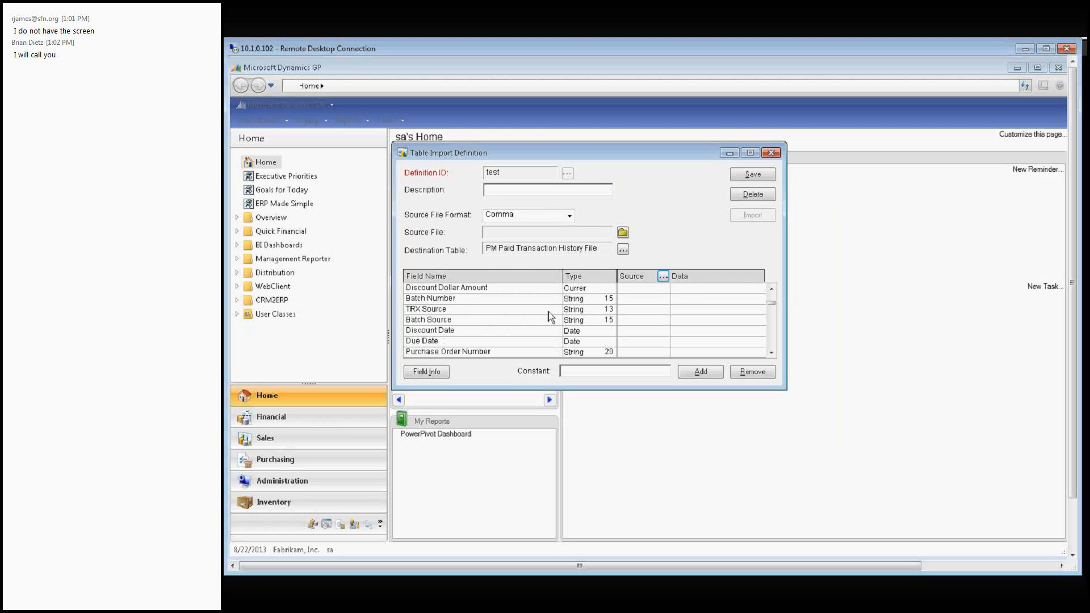
pyautogui.scroll(1, 596, 332)
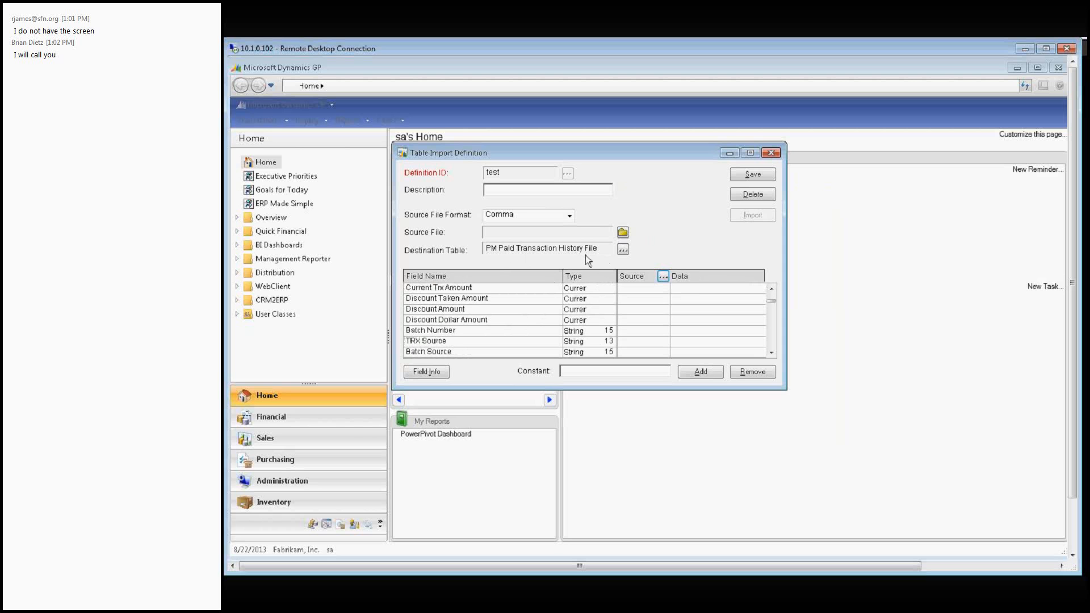
pyautogui.scroll(1, 589, 316)
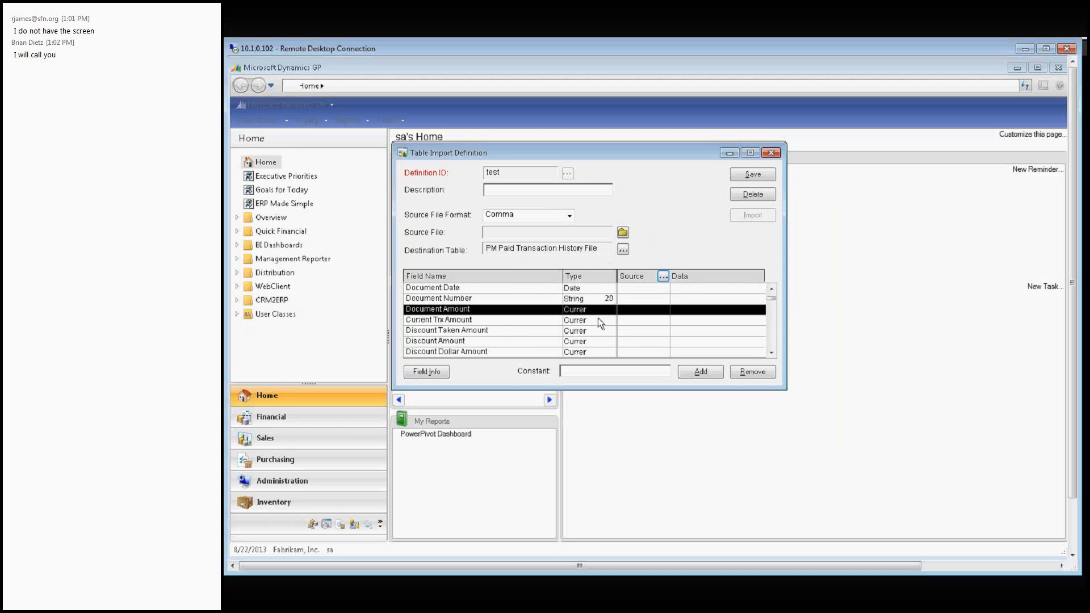
pyautogui.scroll(1, 600, 323)
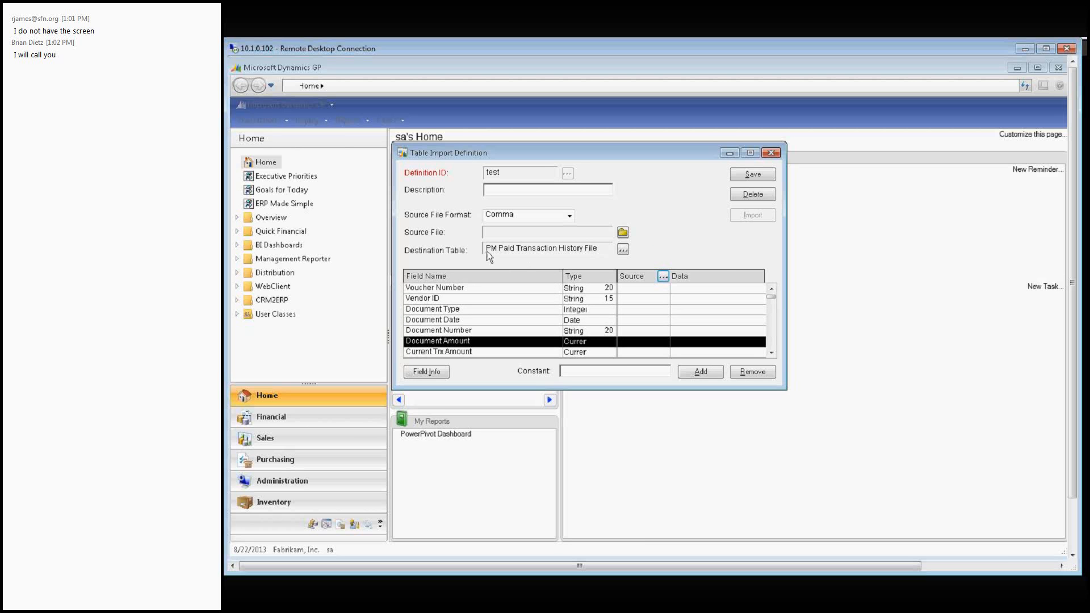
pyautogui.click(582, 300)
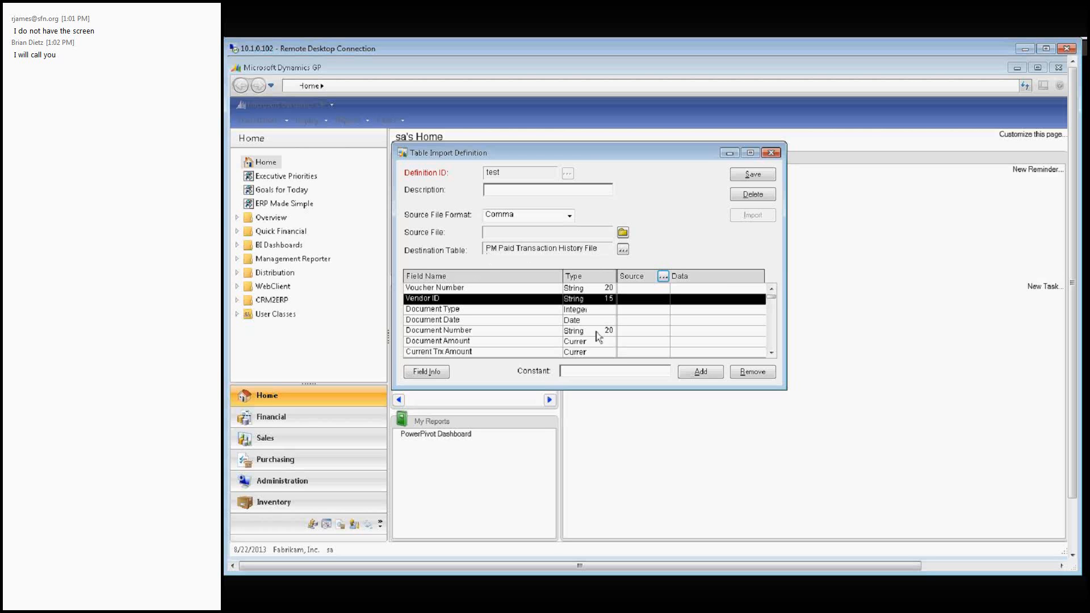
pyautogui.click(554, 310)
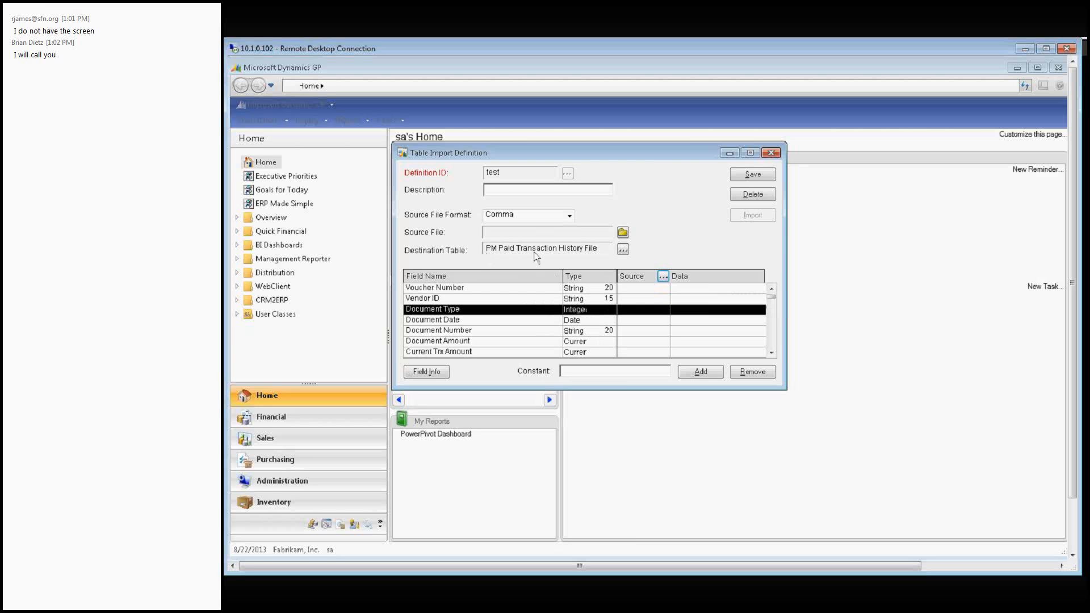
# Close the test Table Import definition and delete it instead of saving it.
pyautogui.click(771, 153)
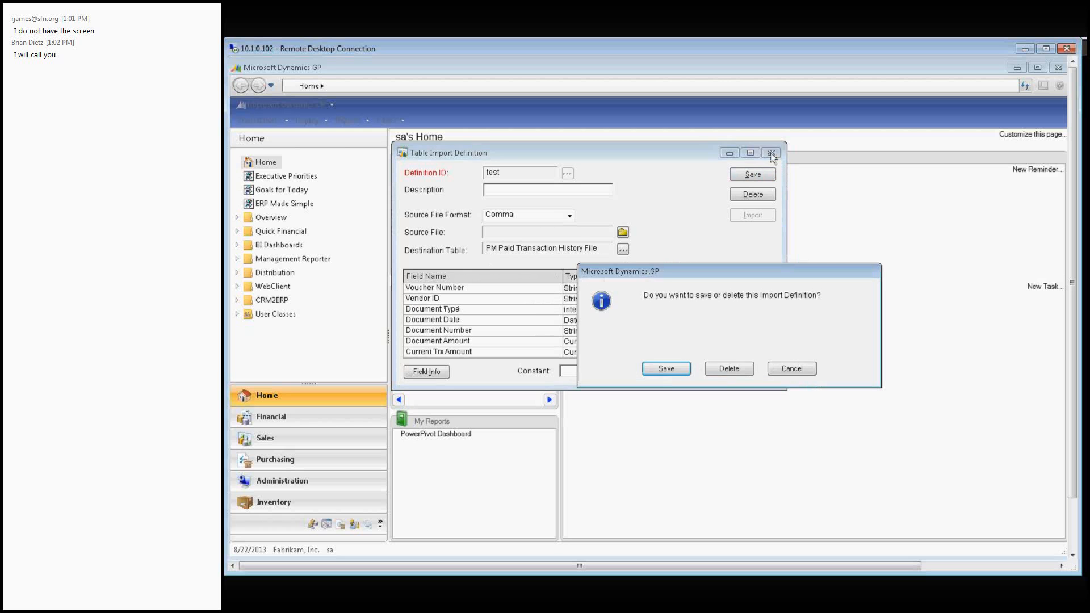
pyautogui.click(729, 369)
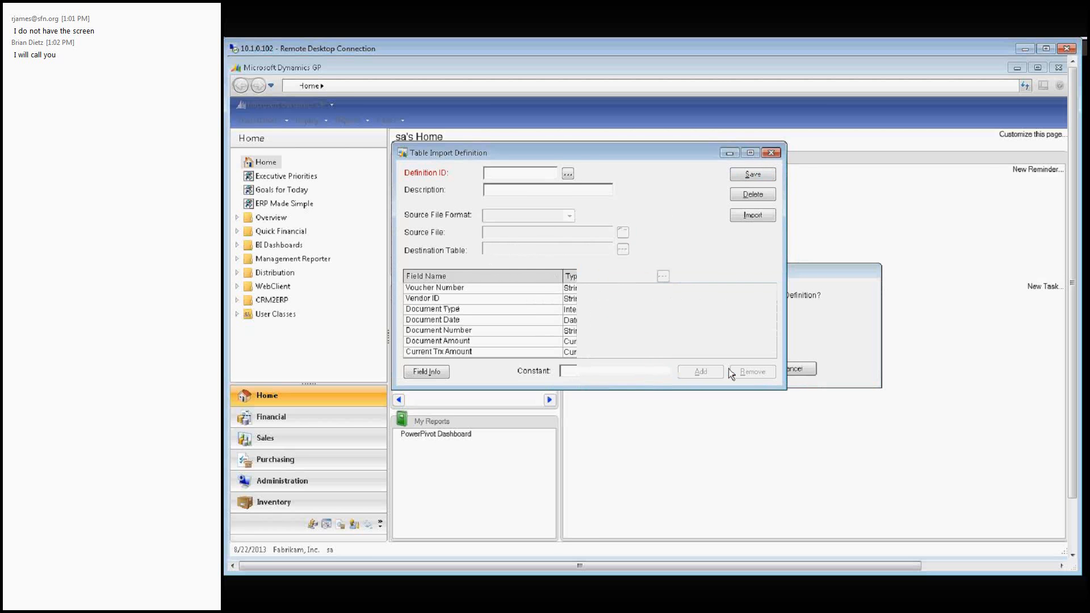
# Start a security task in the system setup with the ID SMARTLISTBUILDER and the System category.
pyautogui.click(312, 104)
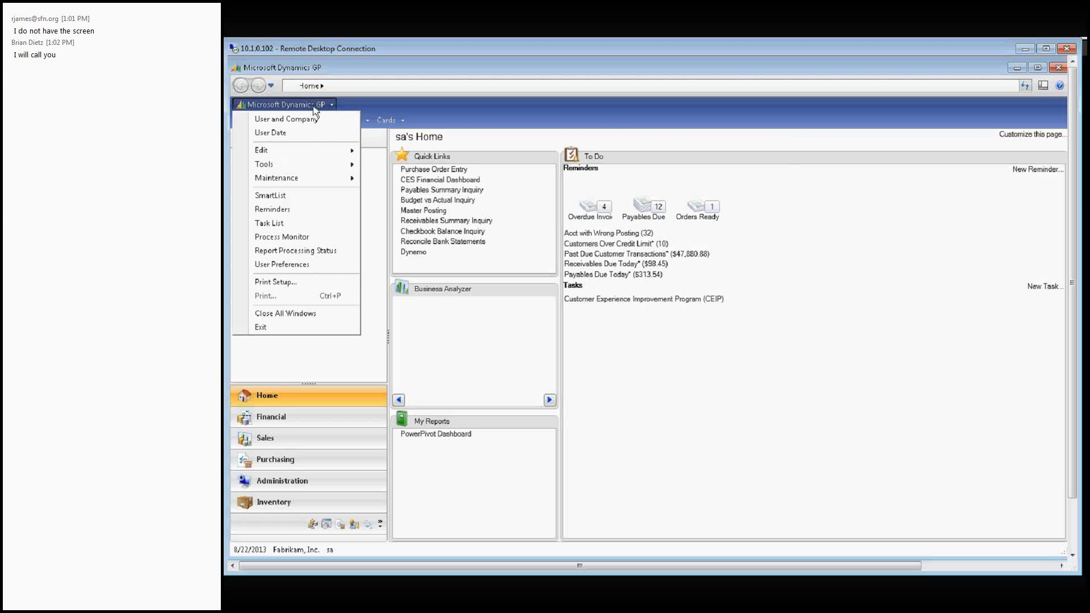
pyautogui.moveTo(323, 163)
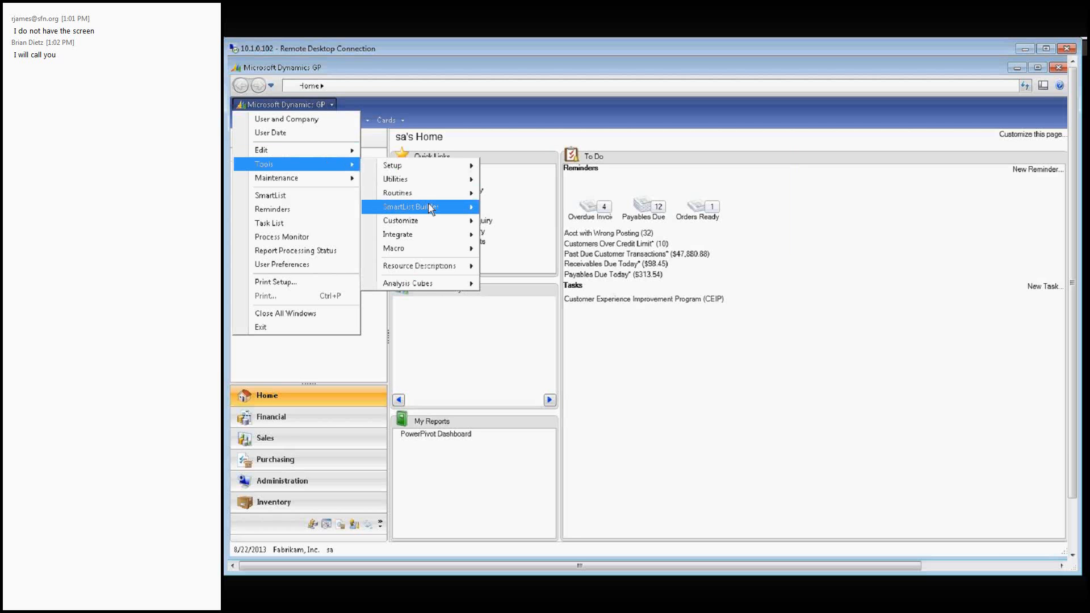
pyautogui.moveTo(429, 208)
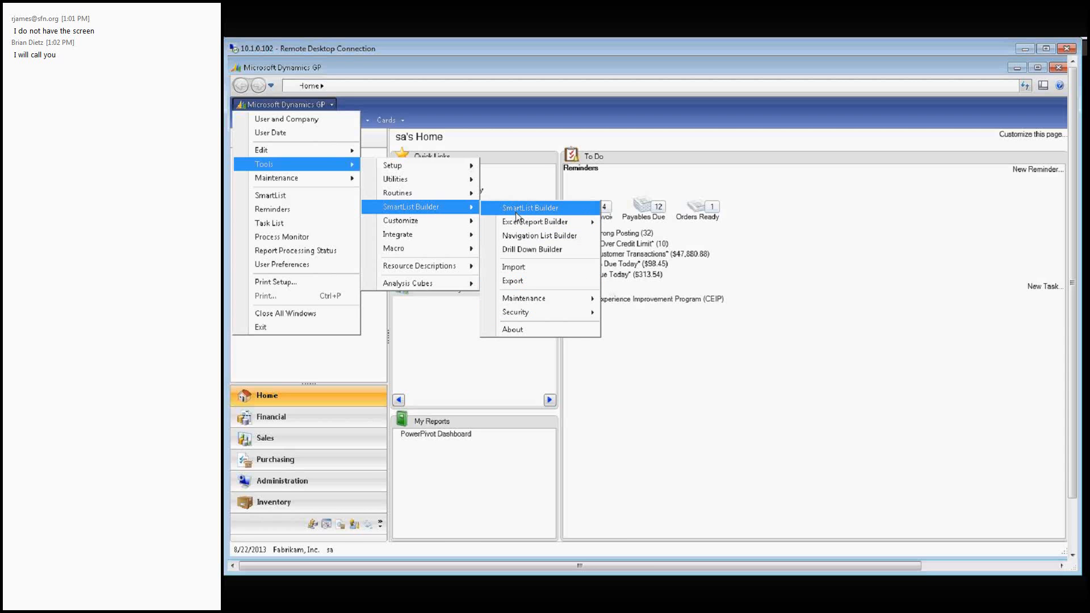
pyautogui.moveTo(383, 165)
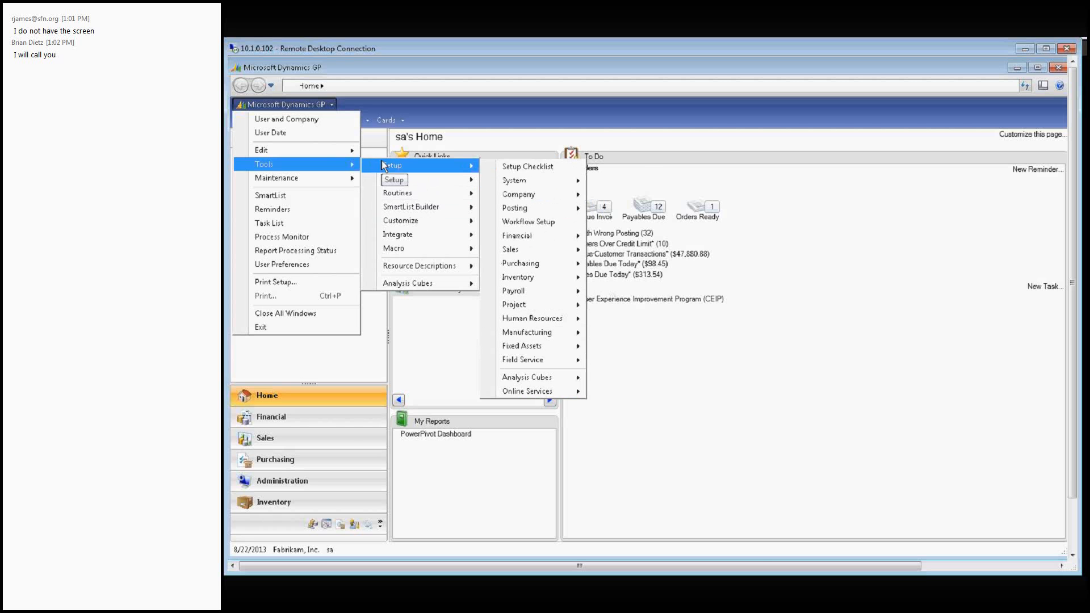
pyautogui.moveTo(521, 182)
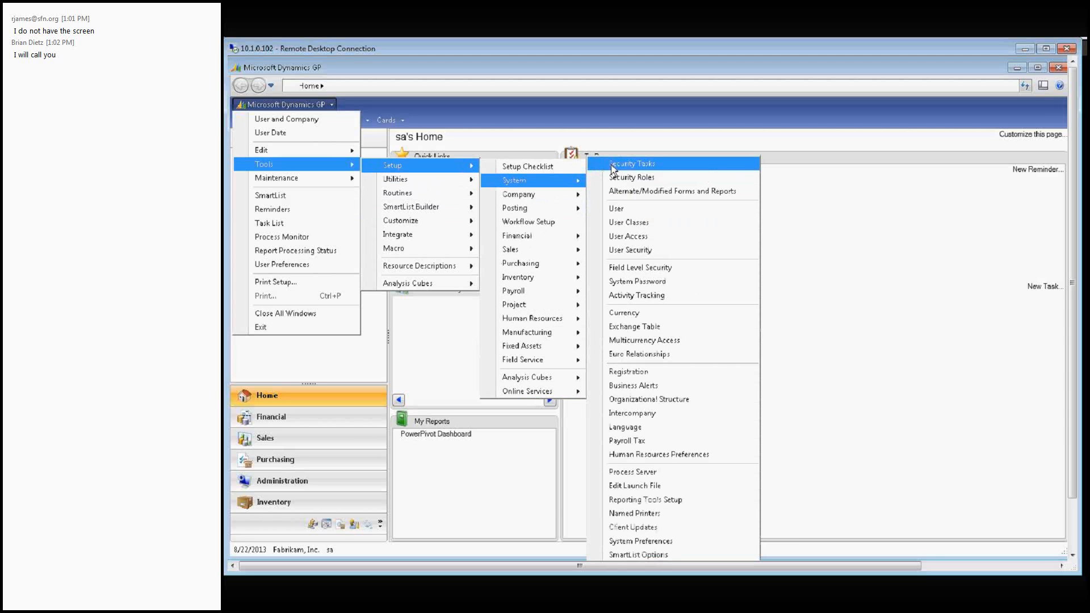
pyautogui.click(612, 164)
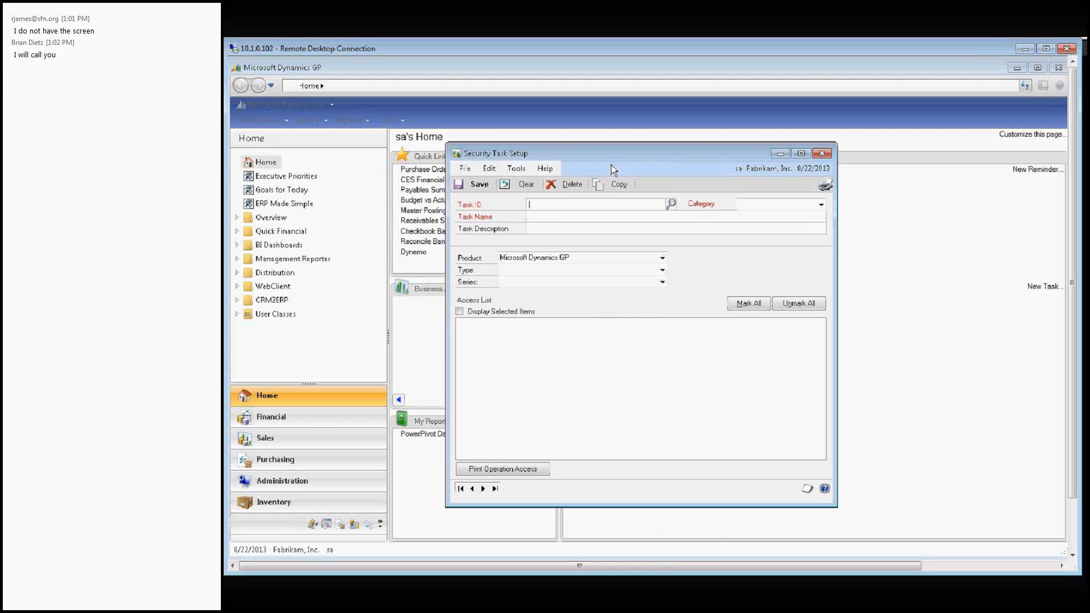
pyautogui.write('SMAR')
pyautogui.press('Down')
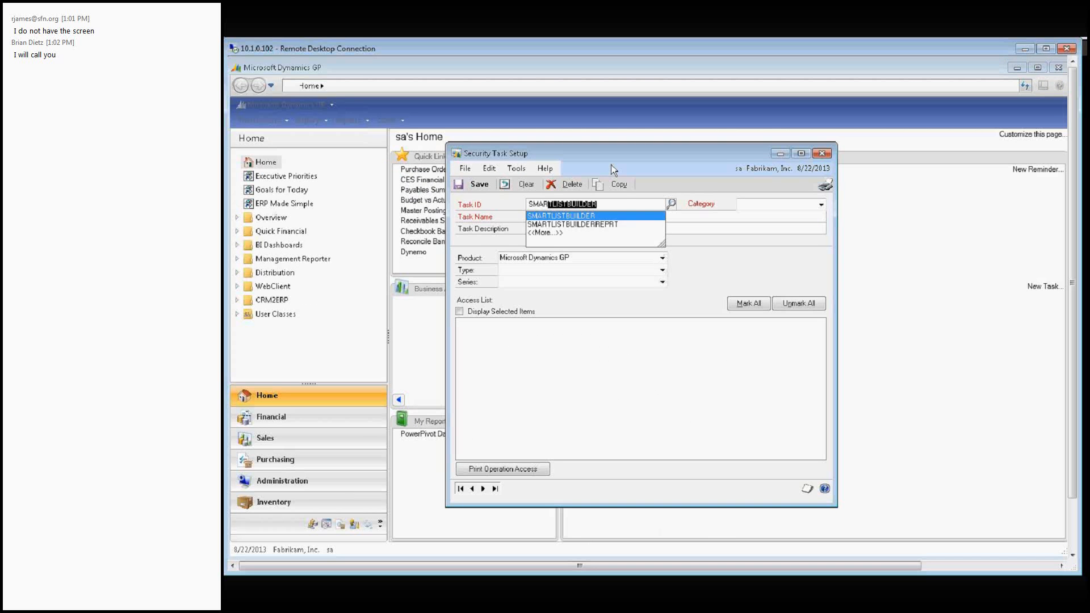
pyautogui.press('Tab')
pyautogui.click(821, 205)
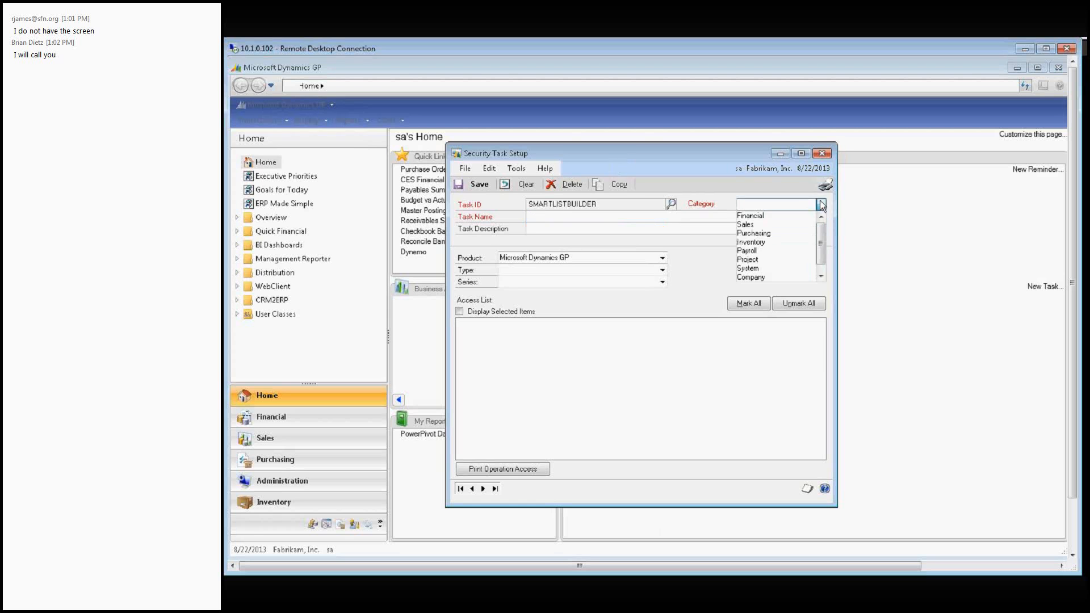
pyautogui.click(748, 268)
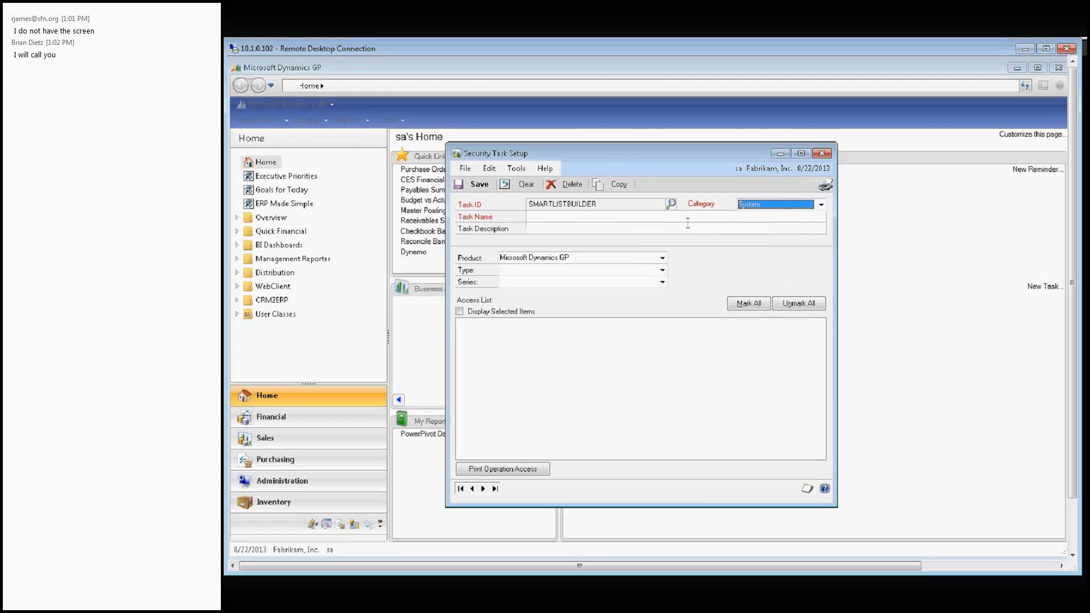
# Name the security task SmartList Builder and describe it as SmartList Builder User.
pyautogui.click(687, 219)
pyautogui.write('Smart')
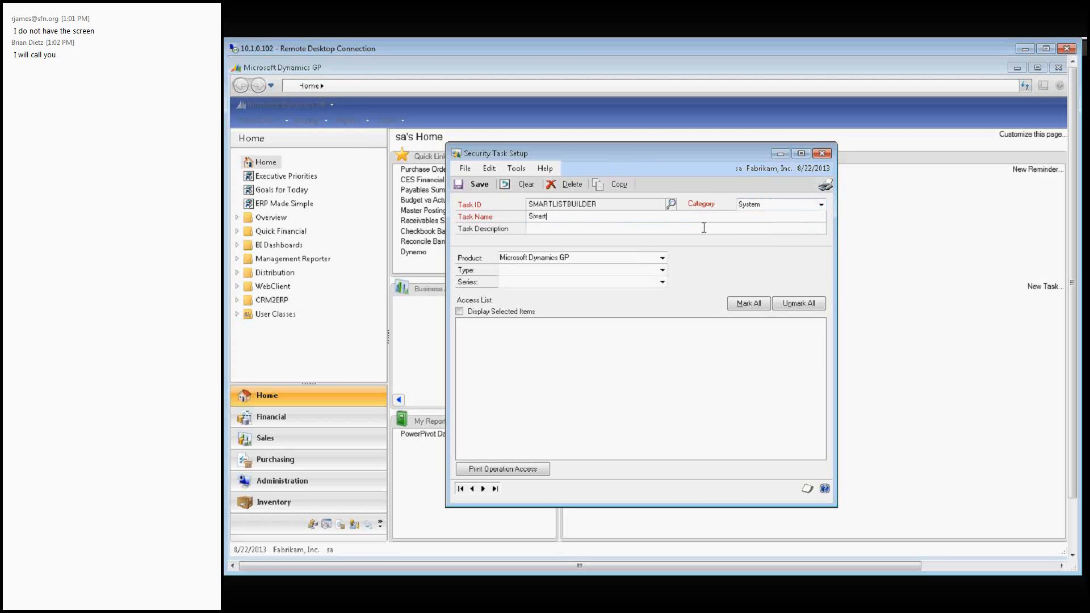
pyautogui.write('List Builder')
pyautogui.click(705, 228)
pyautogui.write('SmartList Builder Users')
pyautogui.press('Tab')
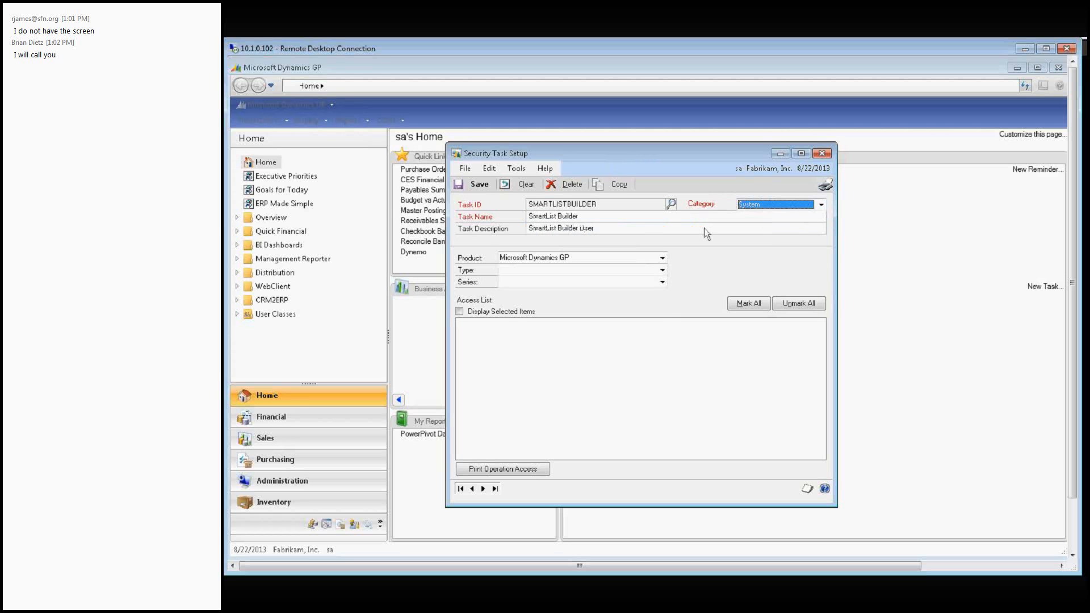
# List the task's operations for product SmartList Builder, type SmartList Builder Permissions and series SmartList Builder.
pyautogui.click(662, 257)
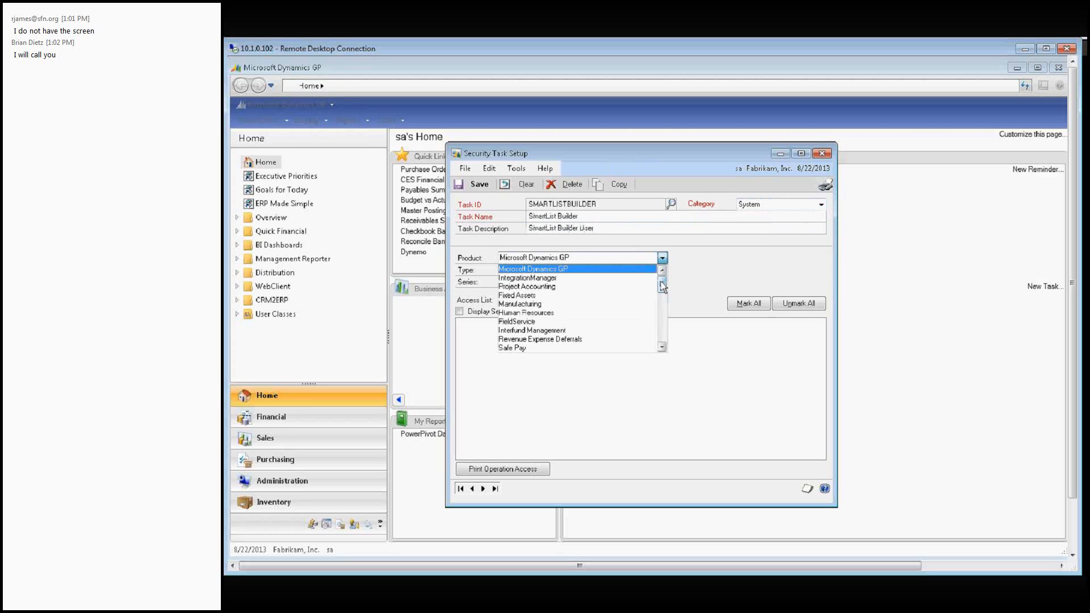
pyautogui.moveTo(662, 285); pyautogui.dragTo(664, 322)
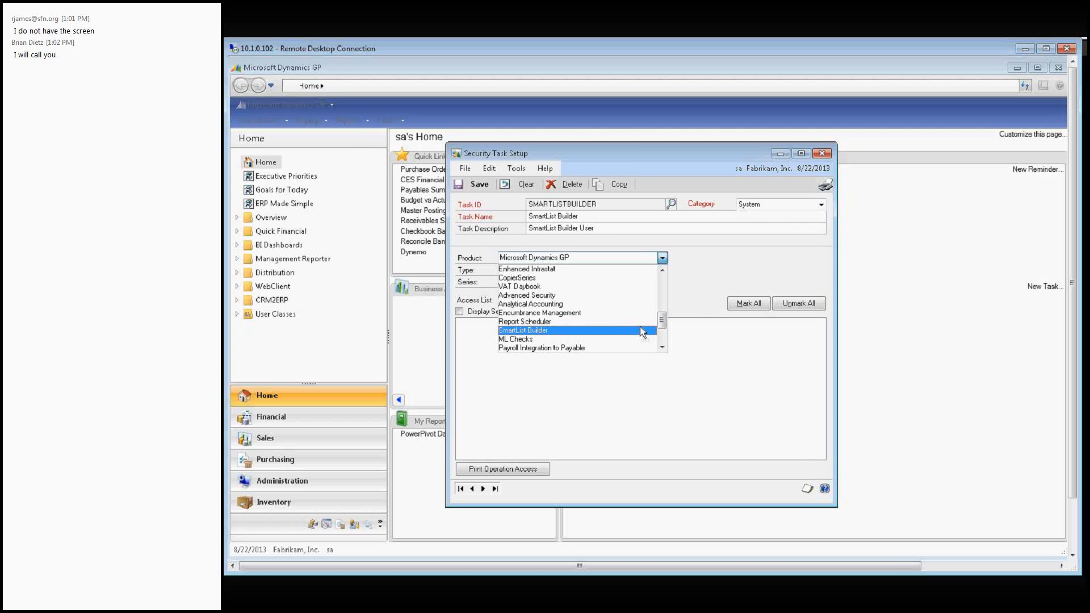
pyautogui.click(641, 330)
pyautogui.click(650, 272)
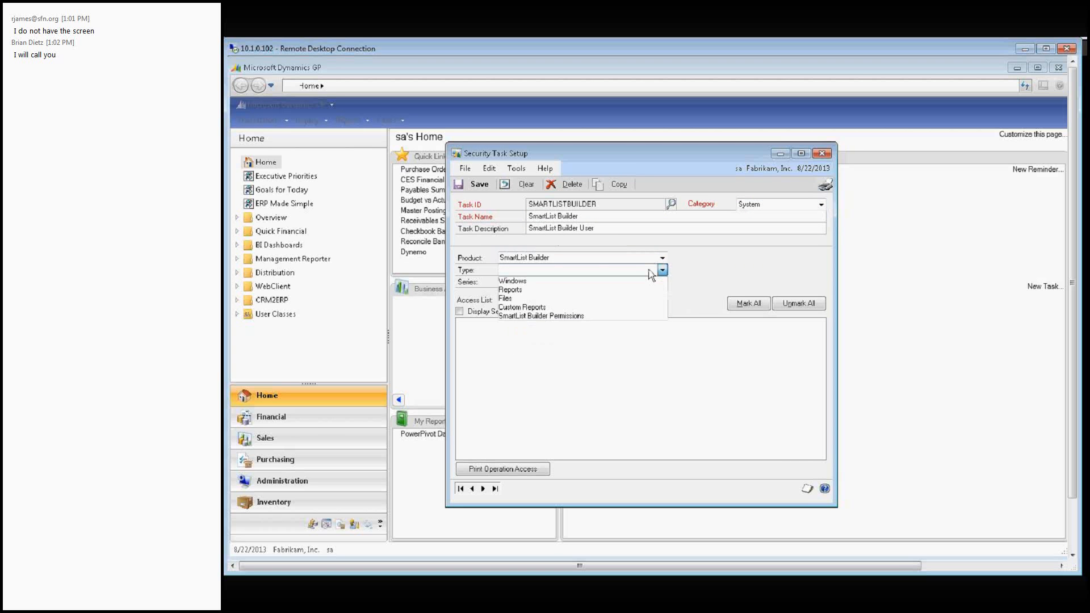
pyautogui.click(612, 315)
pyautogui.click(619, 282)
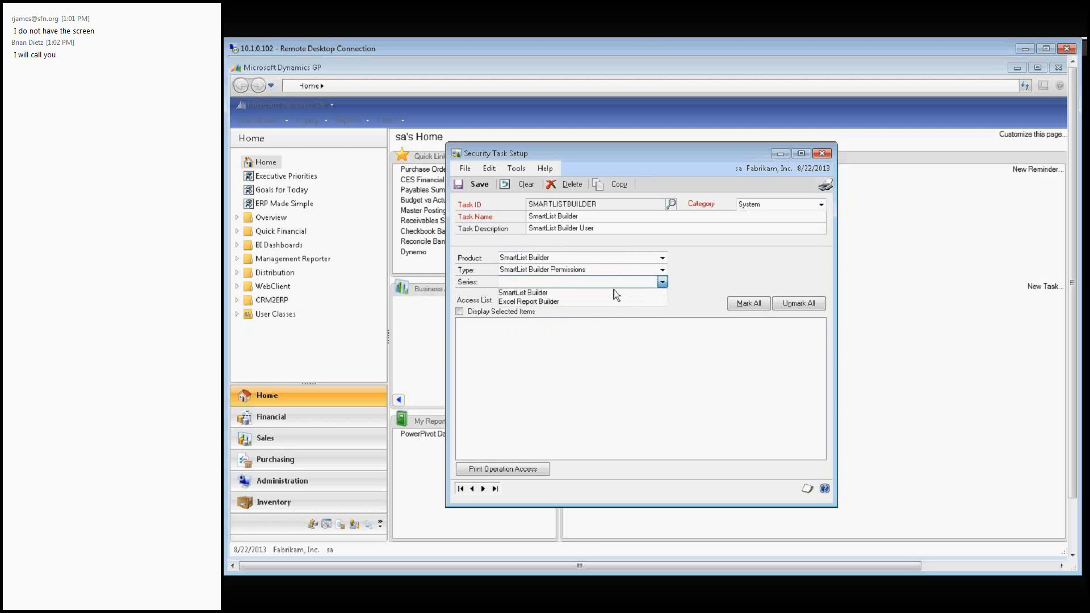
pyautogui.click(614, 291)
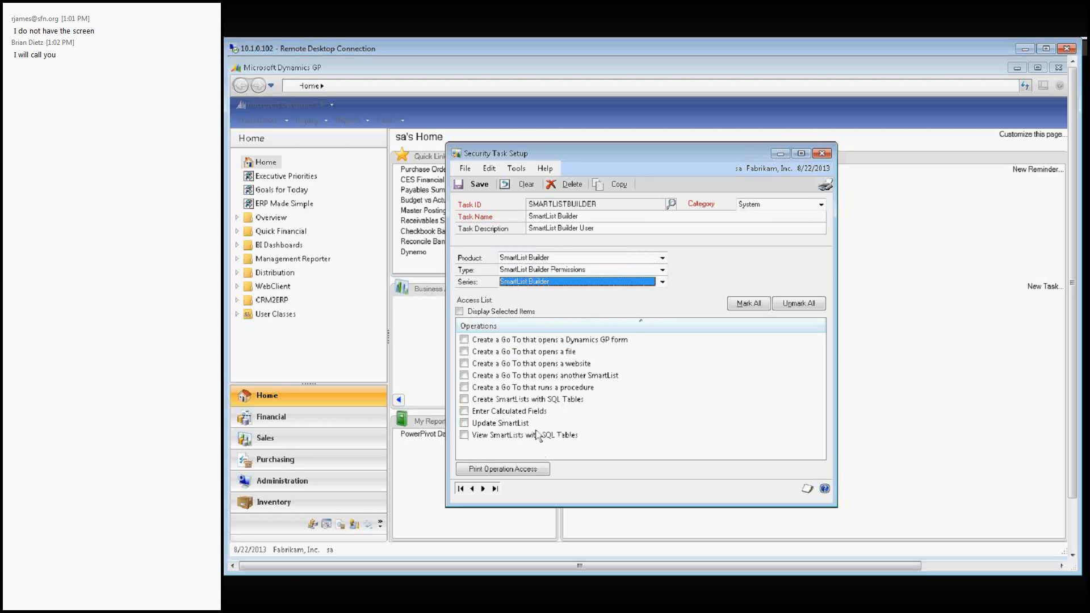
# Grant the task all listed SmartList Builder operations, then save it and close Security Task Setup.
pyautogui.click(748, 303)
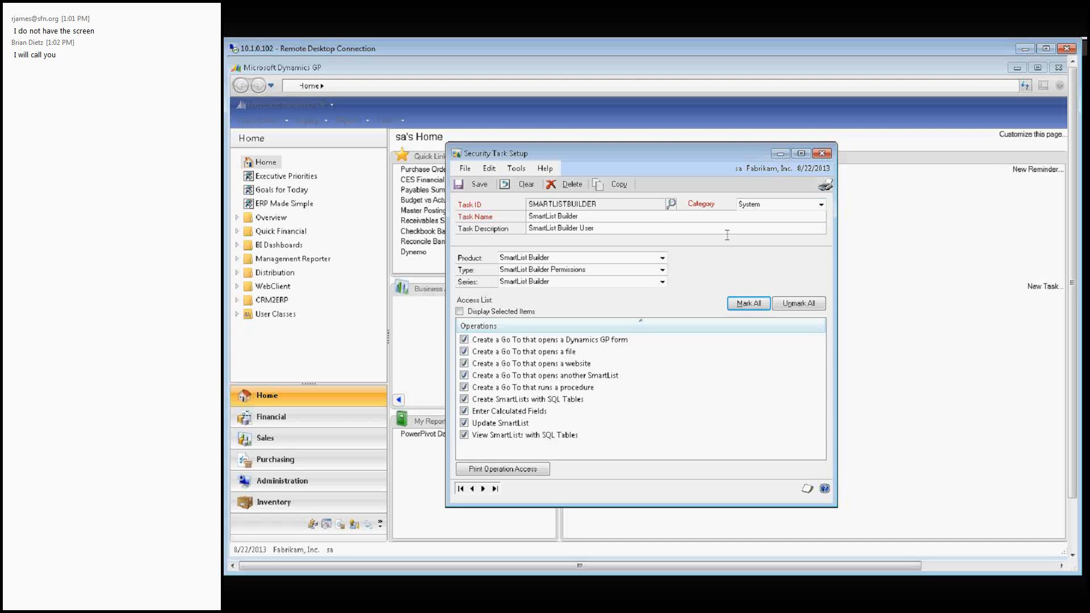
pyautogui.click(619, 216)
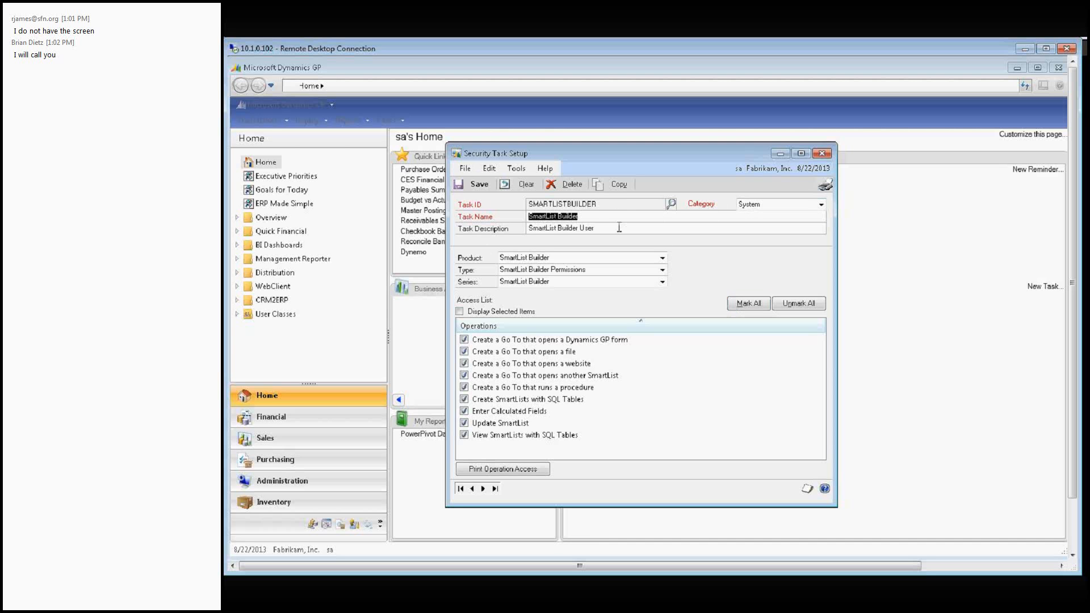
pyautogui.click(618, 228)
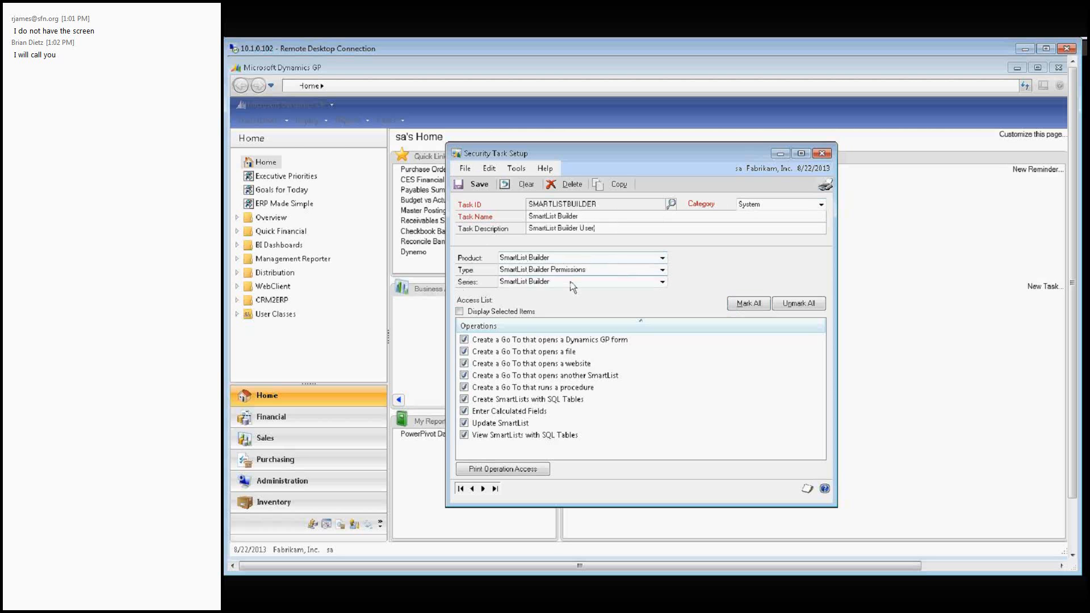
pyautogui.click(479, 185)
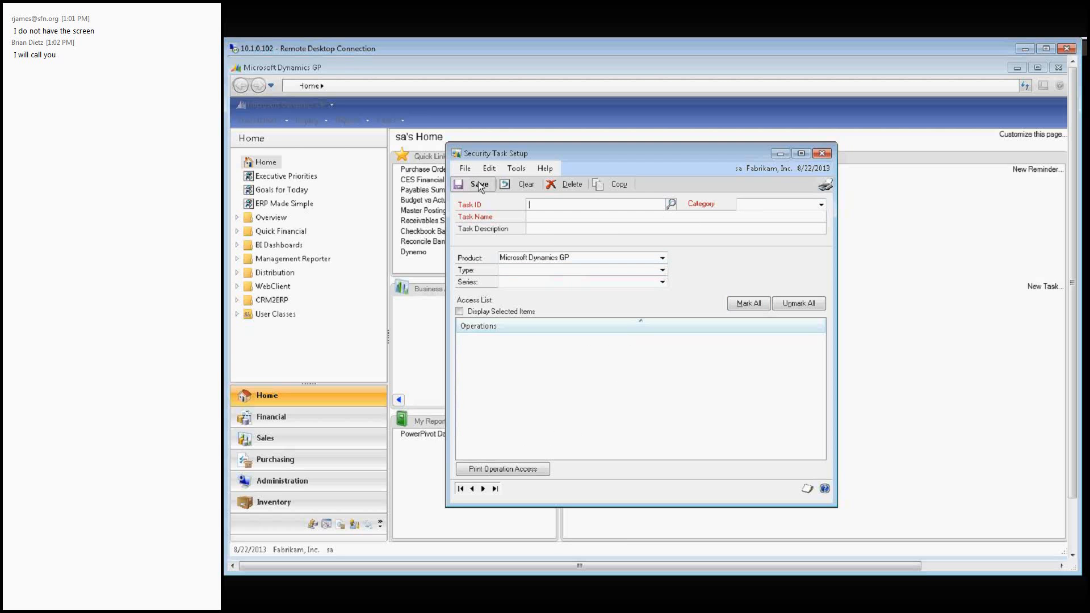
pyautogui.click(821, 154)
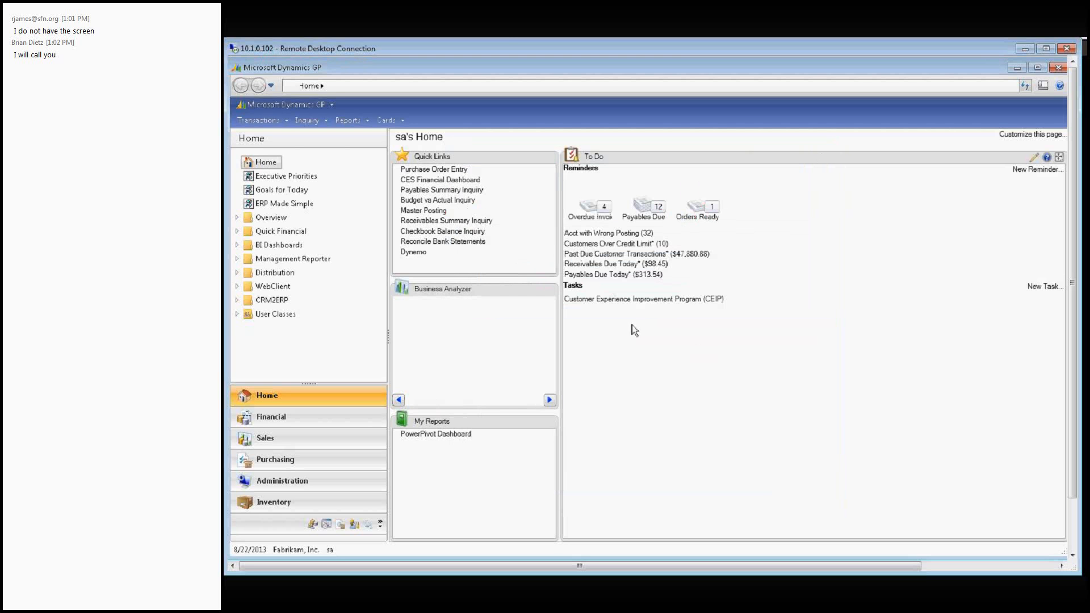
# Start a security role with the ID SMARTLISTBUILDER, using SmartList Builder as both its name and description.
pyautogui.click(290, 105)
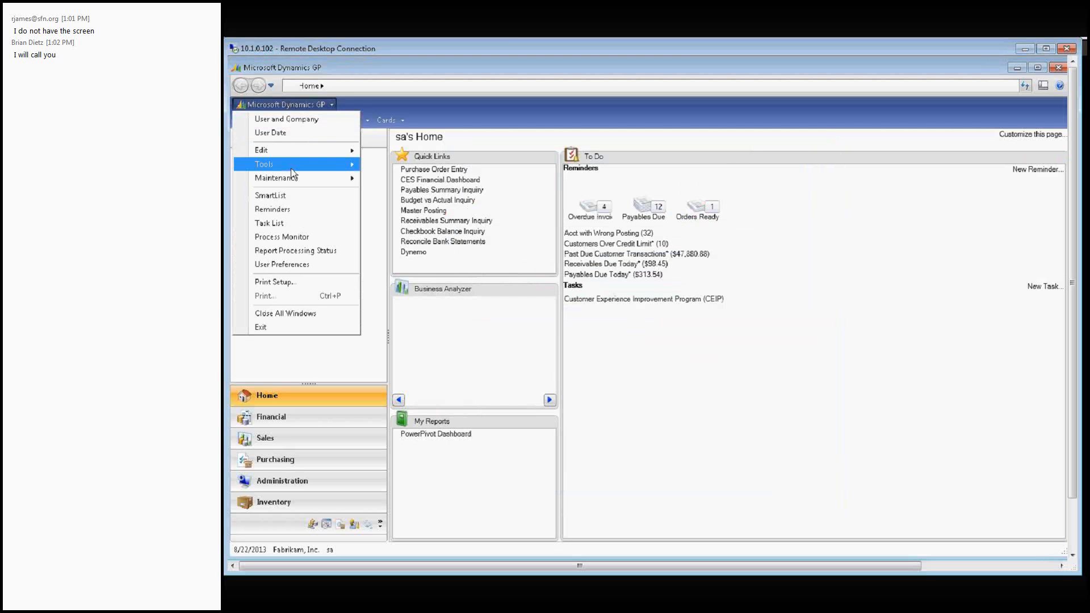
pyautogui.moveTo(291, 170)
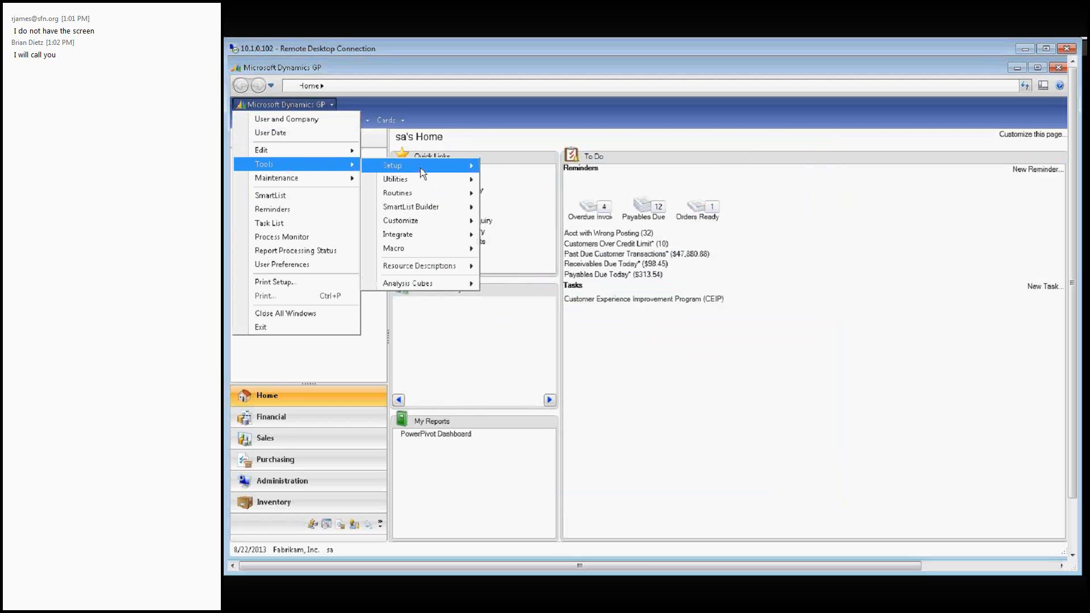
pyautogui.moveTo(423, 173)
pyautogui.moveTo(537, 182)
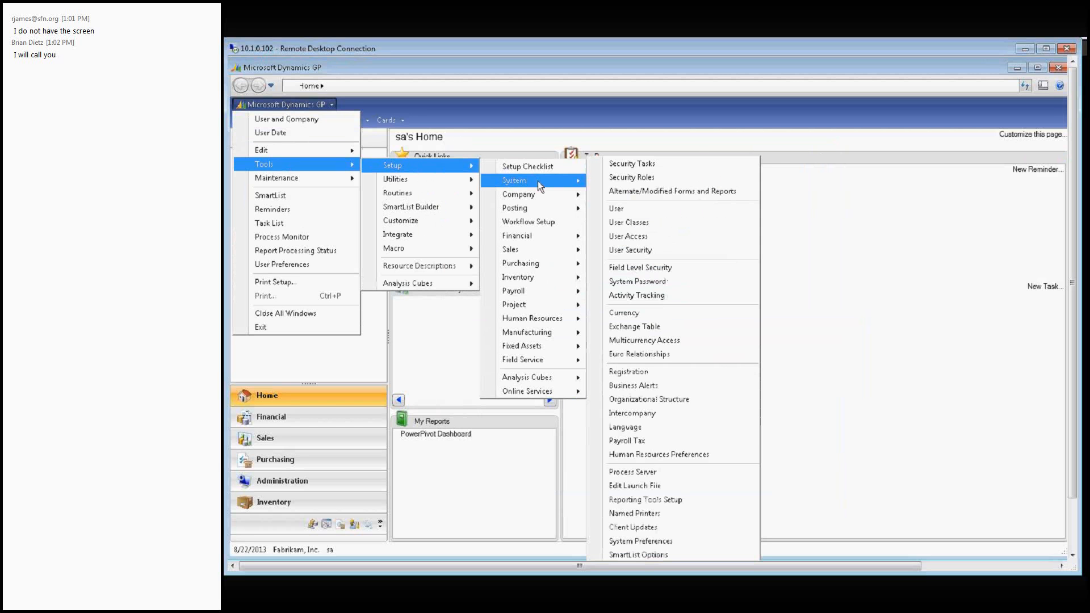
pyautogui.click(631, 177)
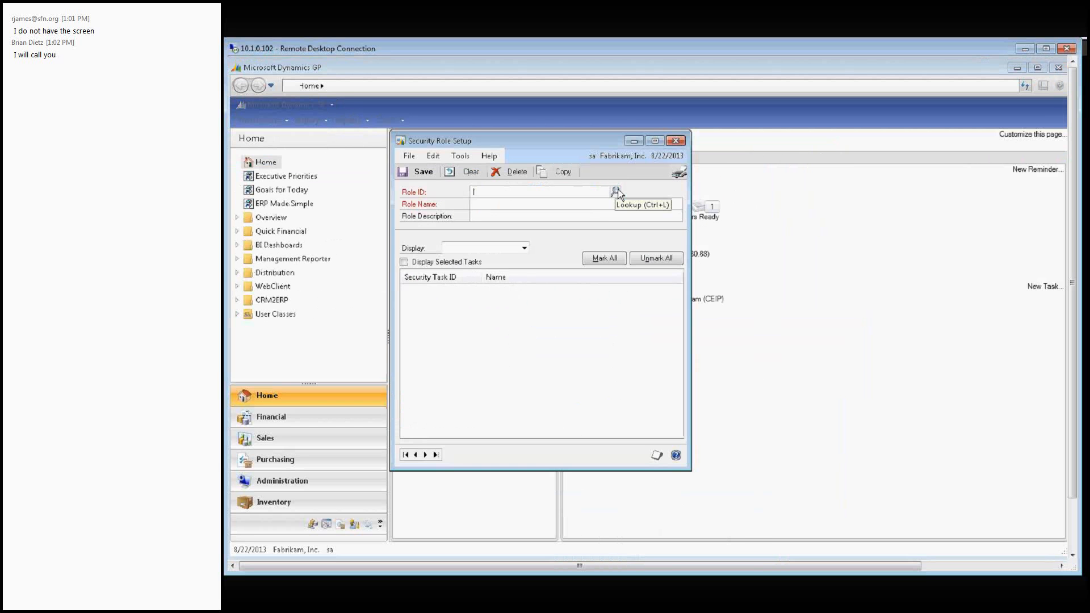
pyautogui.write('SMiART')
pyautogui.press('Down')
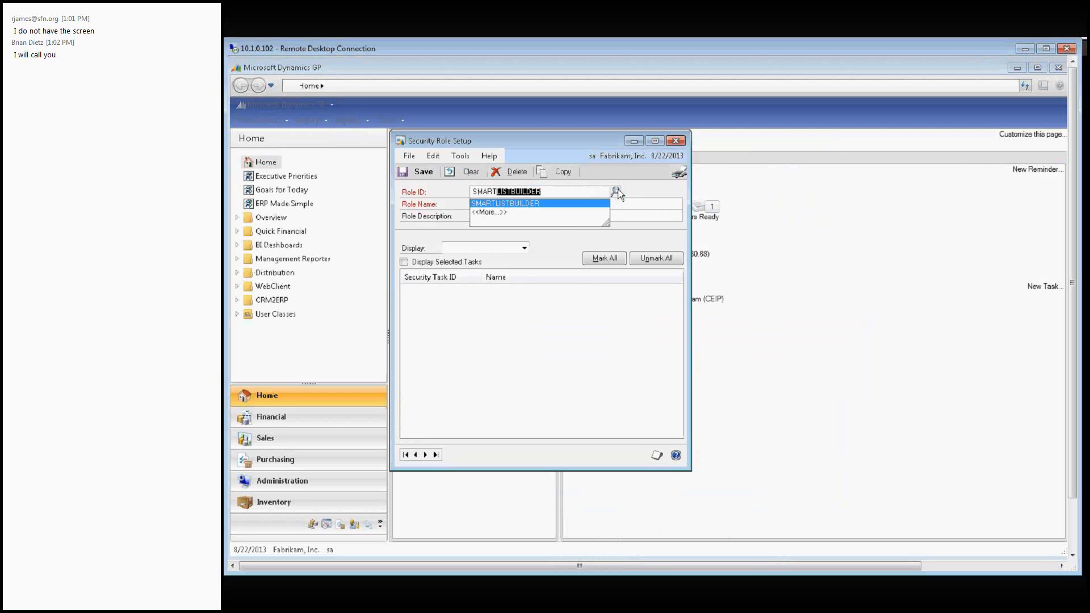
pyautogui.press('Tab')
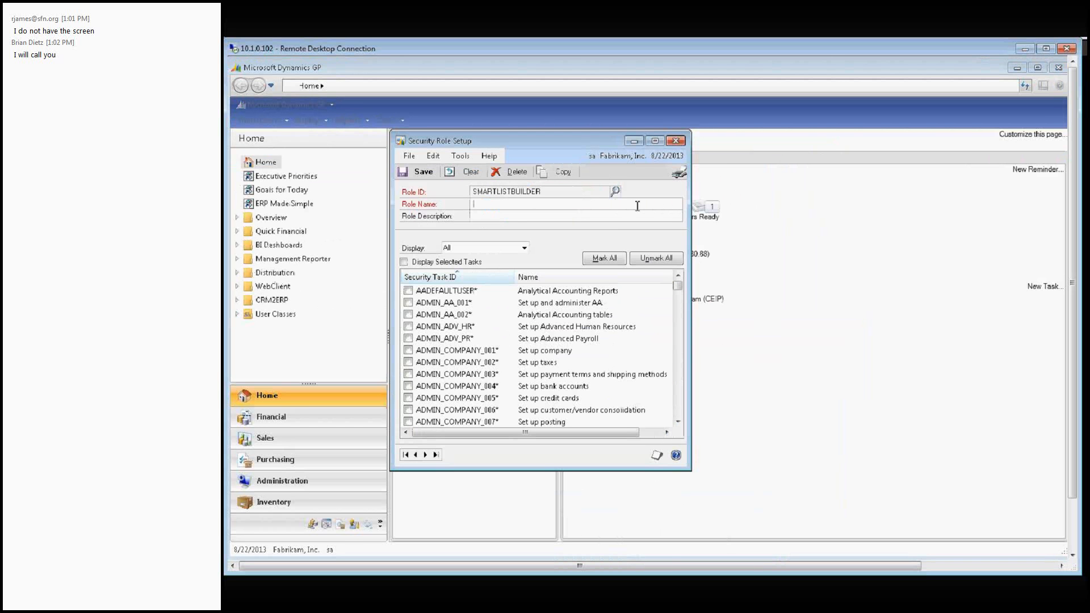
pyautogui.write('SmartList Builder')
pyautogui.press('Tab')
pyautogui.write('SmartList Builder')
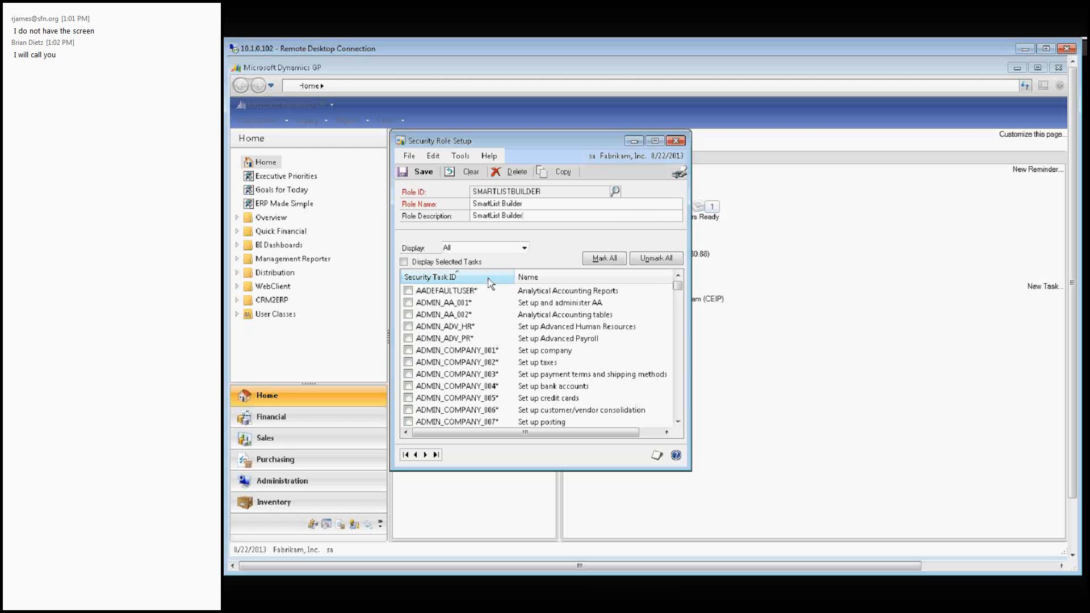
# Assign the SMARTLISTBUILDER security task to the role, save it and close Security Role Setup.
pyautogui.moveTo(677, 291); pyautogui.dragTo(695, 388)
pyautogui.click(407, 326)
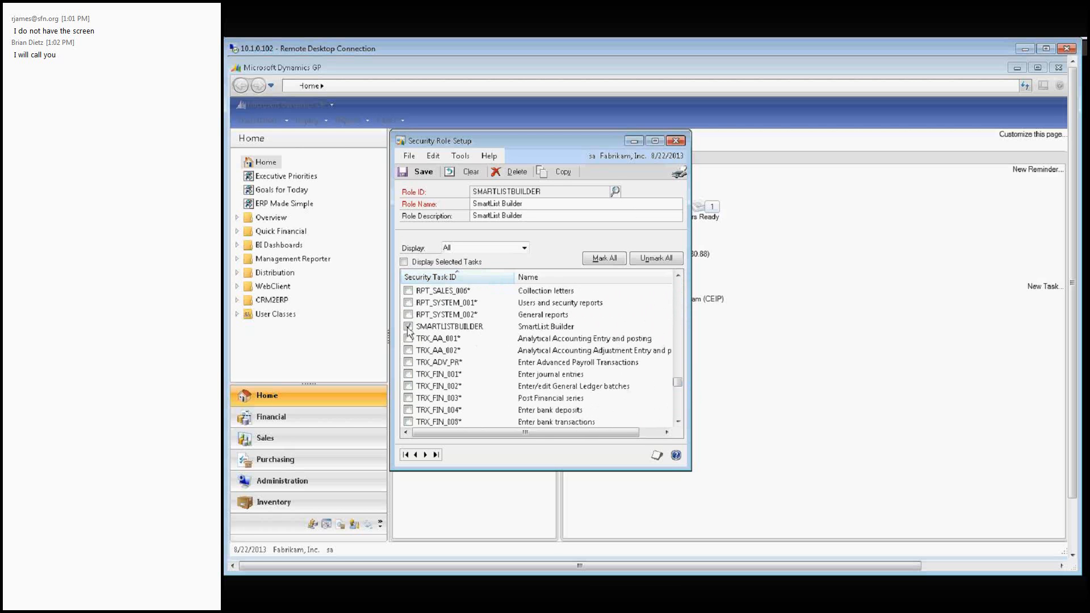
pyautogui.click(423, 172)
pyautogui.click(675, 141)
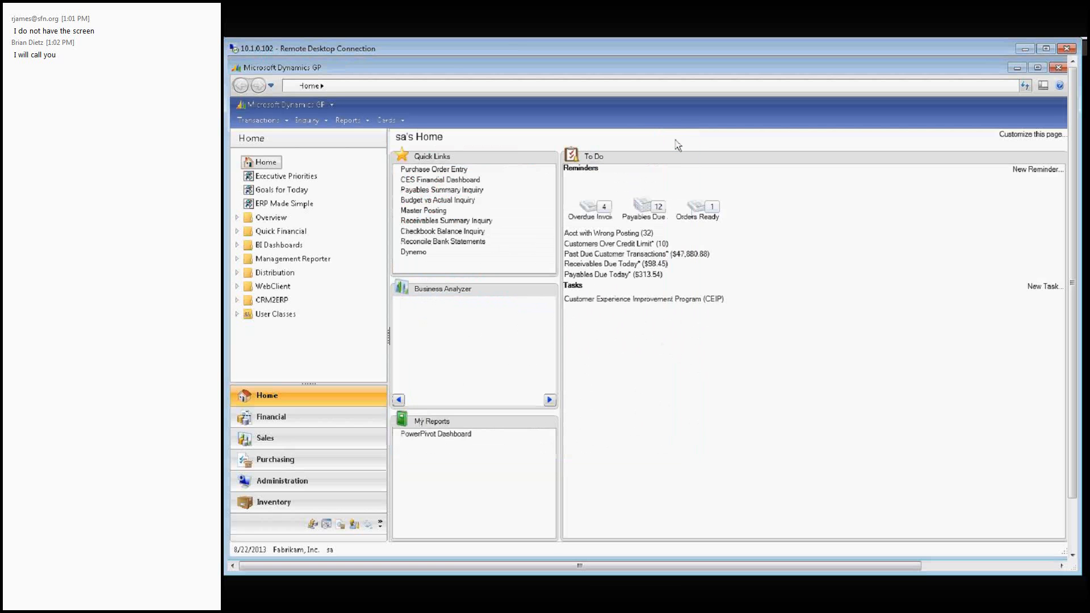
# Open User Security Setup and load testuser's security roles for company Fabrikam, Inc.
pyautogui.click(273, 105)
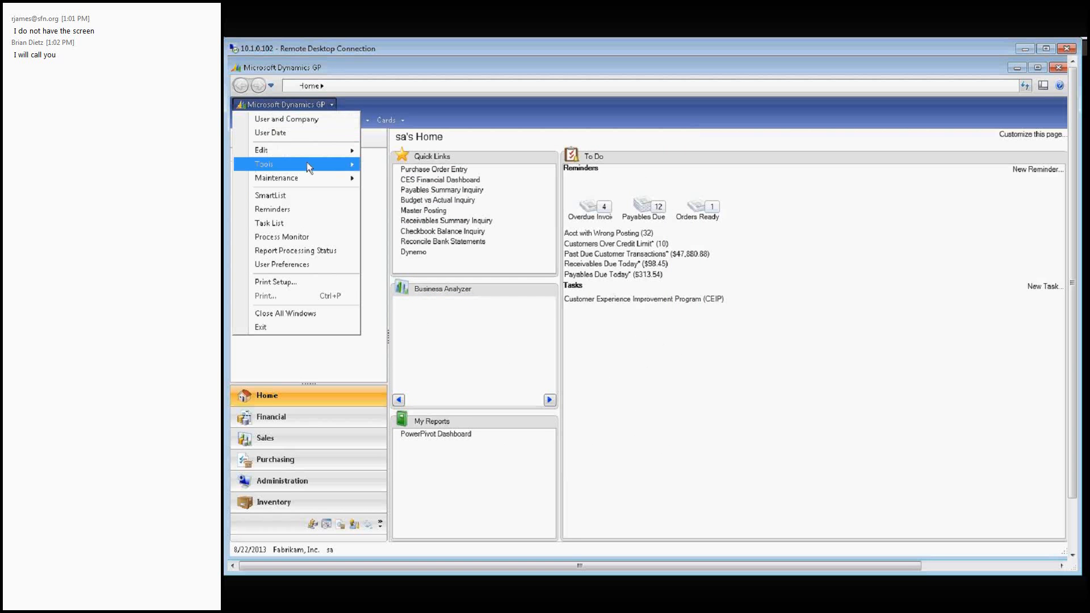
pyautogui.moveTo(310, 166)
pyautogui.moveTo(370, 169)
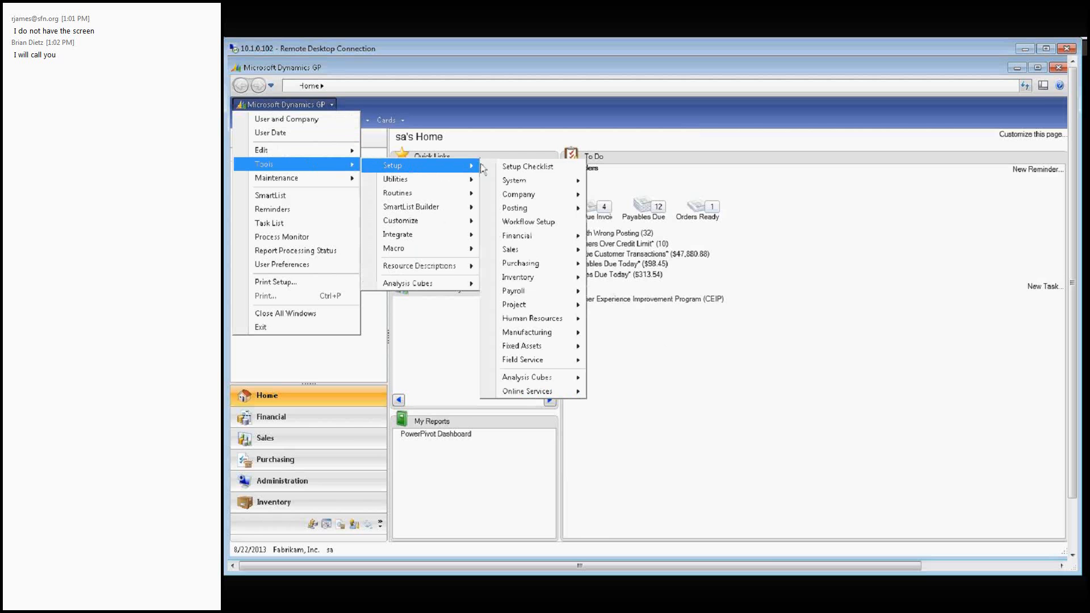
pyautogui.moveTo(540, 186)
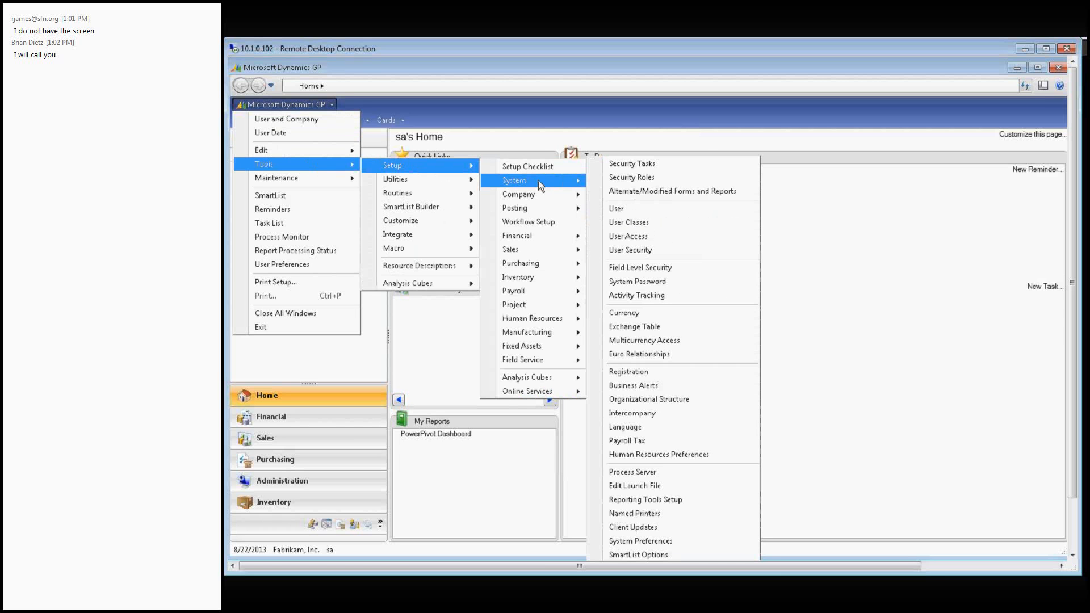
pyautogui.click(670, 255)
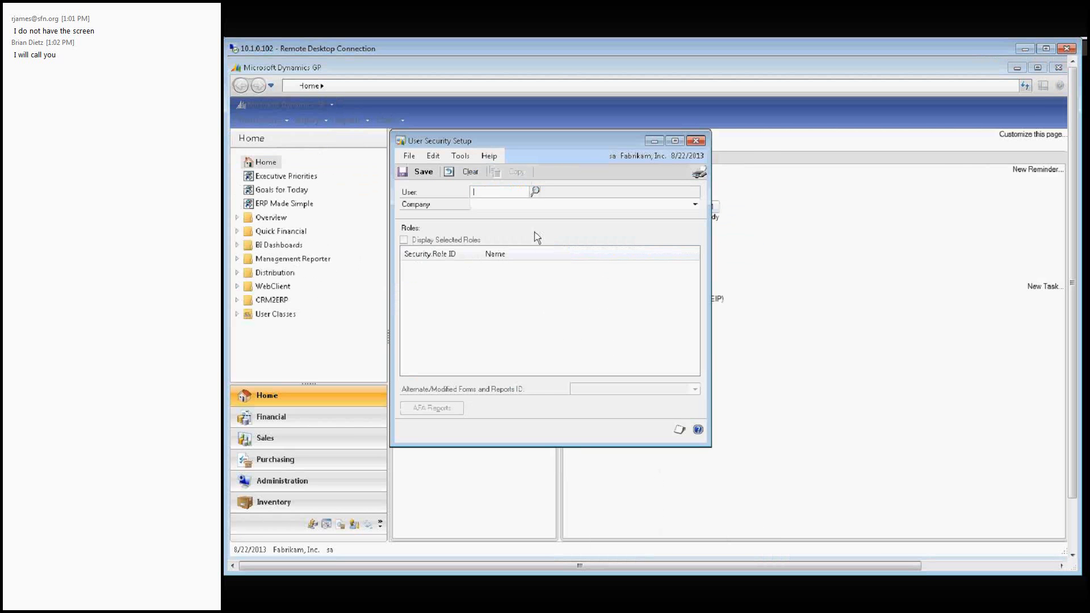
pyautogui.click(535, 192)
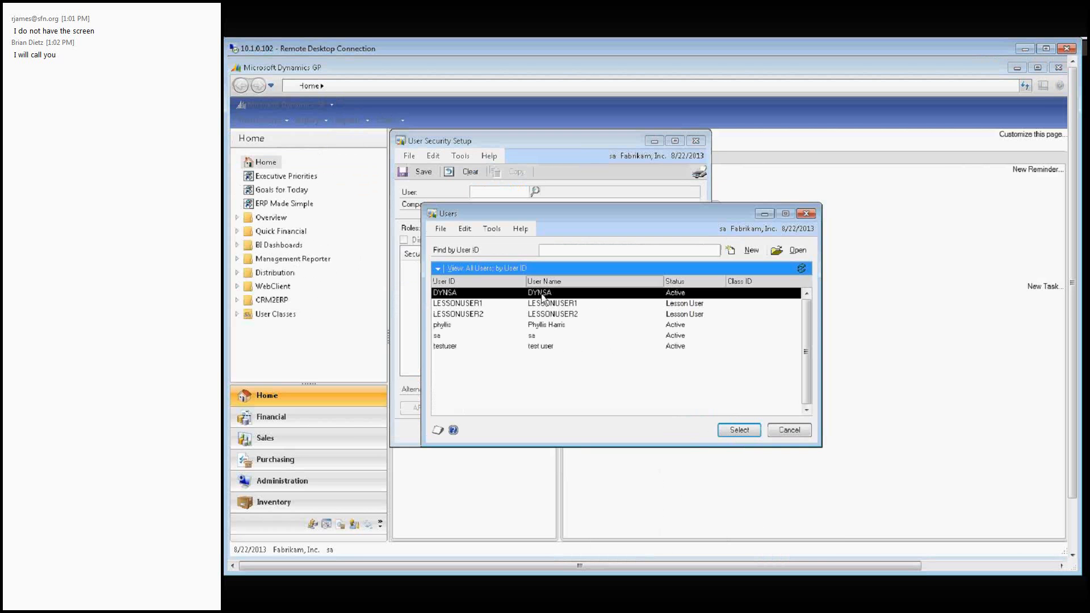
pyautogui.doubleClick(499, 347)
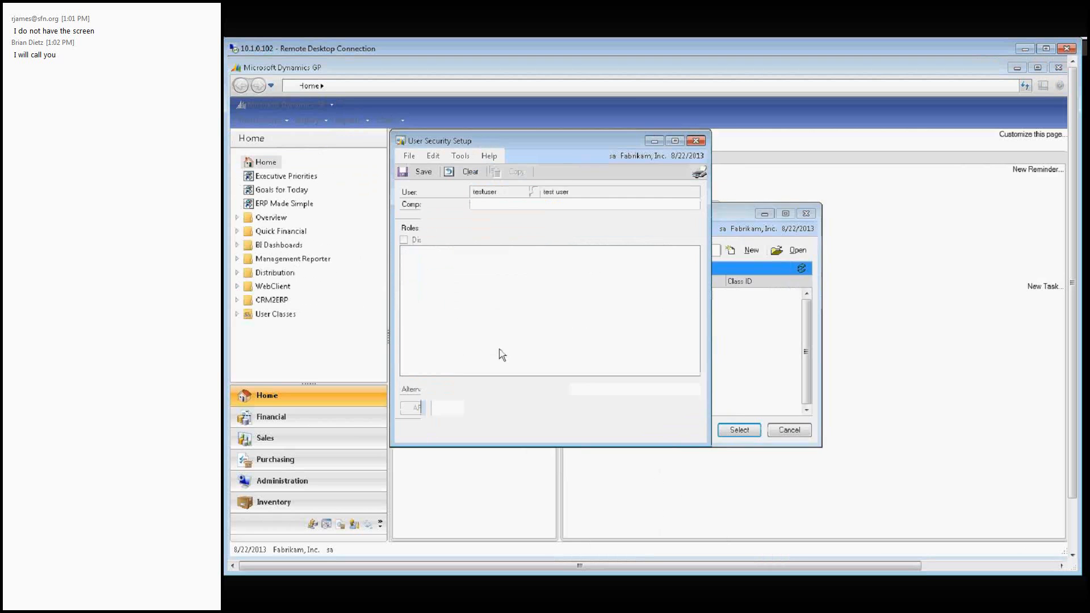
pyautogui.click(516, 205)
pyautogui.click(511, 224)
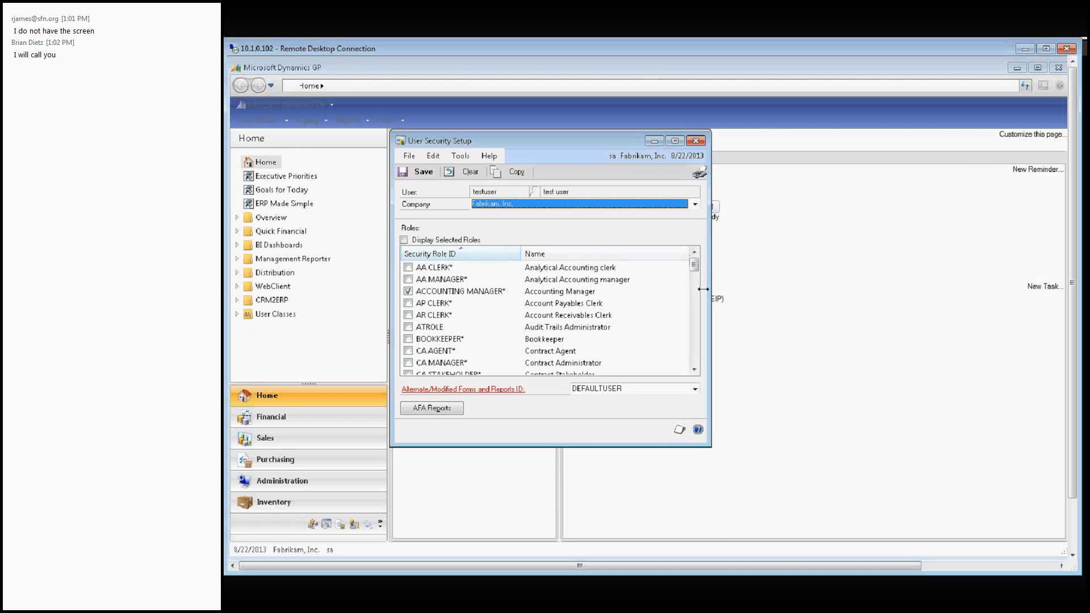
# Assign the SMARTLISTBUILDER role to testuser for Fabrikam, Inc. and save the user's security settings.
pyautogui.click(694, 368)
pyautogui.moveTo(694, 369); pyautogui.dragTo(694, 369)
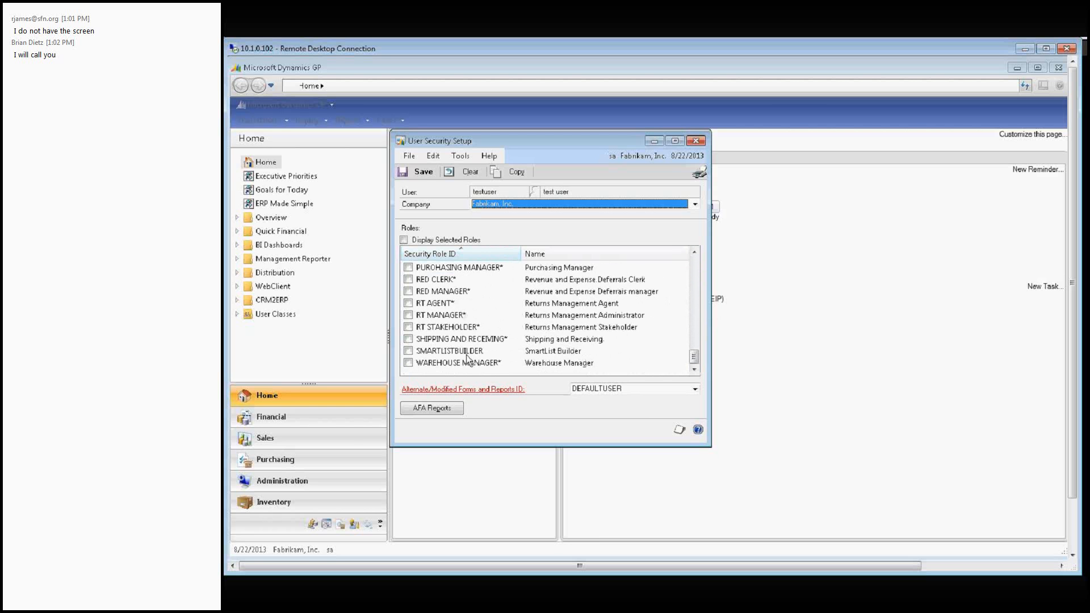
pyautogui.click(408, 351)
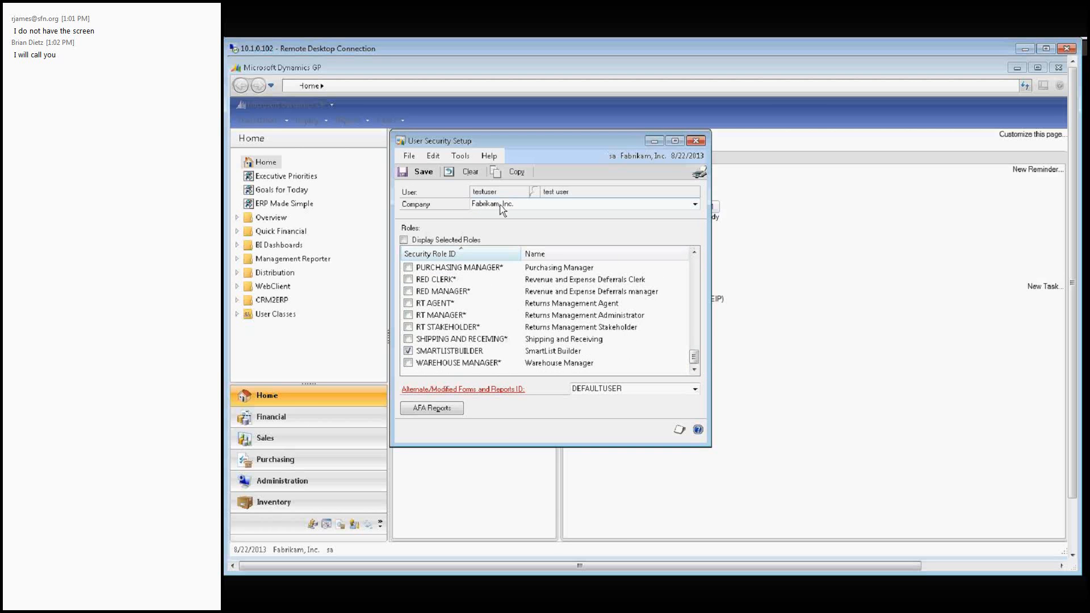
pyautogui.click(423, 173)
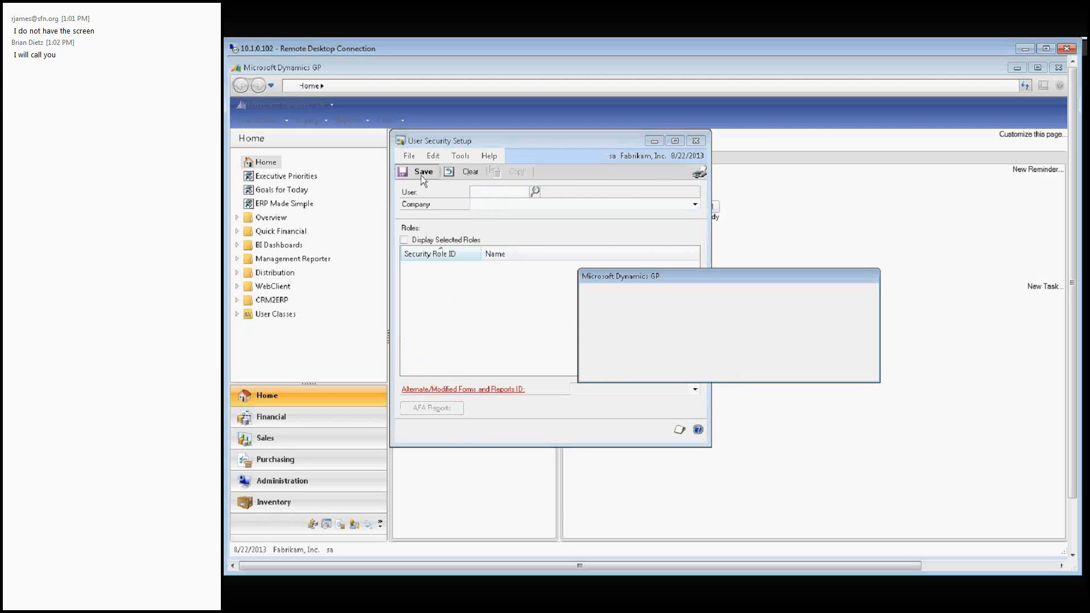
pyautogui.click(713, 370)
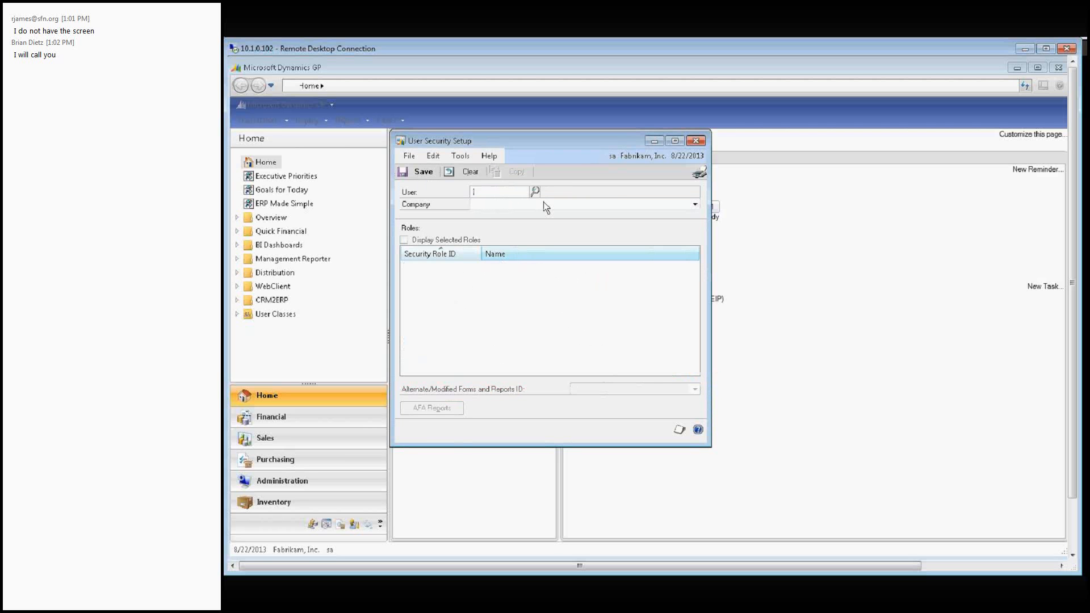
# Assign the SMARTLISTBUILDER role to testuser for company Fabrikam A, save it and close User Security Setup.
pyautogui.click(535, 191)
pyautogui.doubleClick(519, 343)
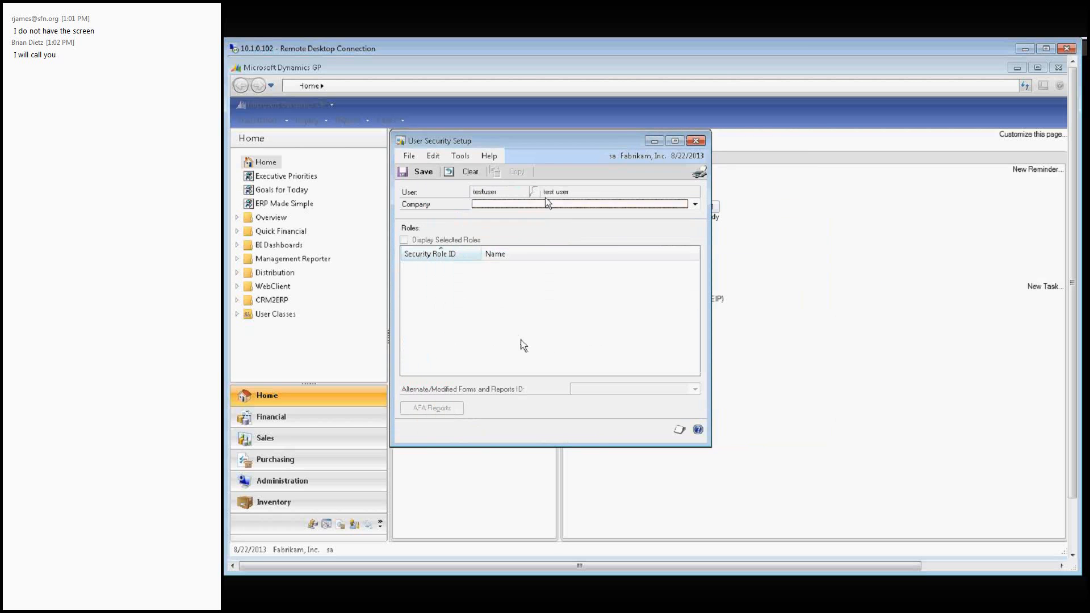
pyautogui.click(545, 206)
pyautogui.click(545, 214)
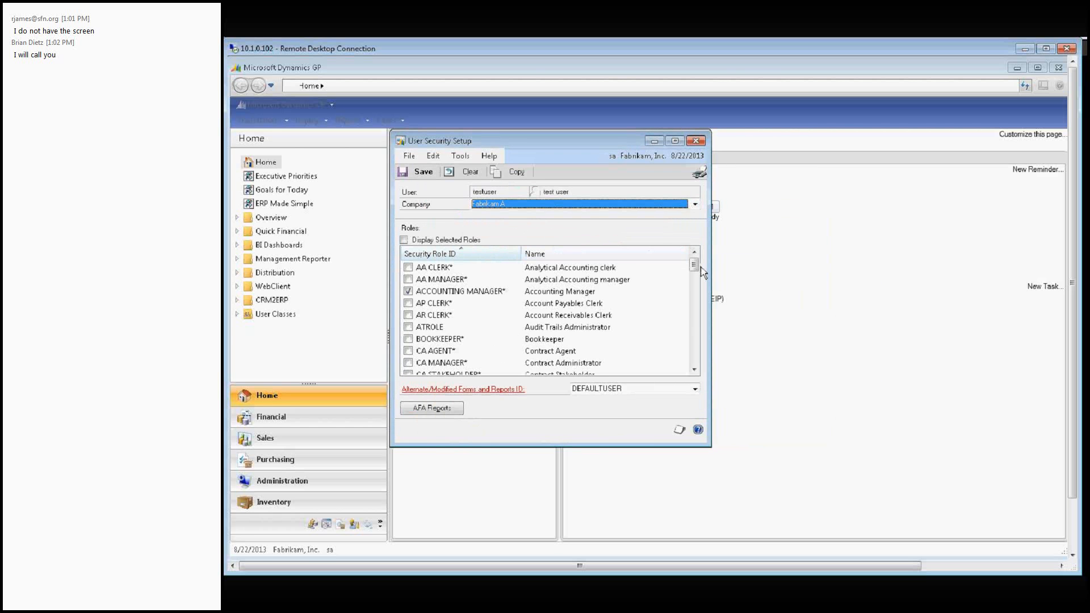
pyautogui.moveTo(694, 265); pyautogui.dragTo(694, 361)
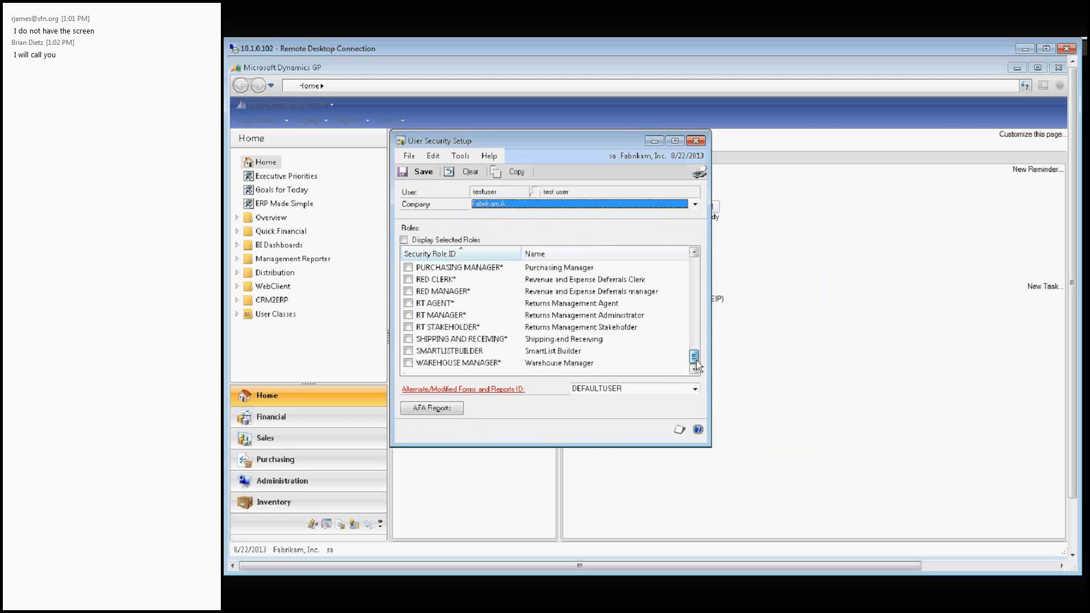
pyautogui.click(408, 351)
pyautogui.click(423, 173)
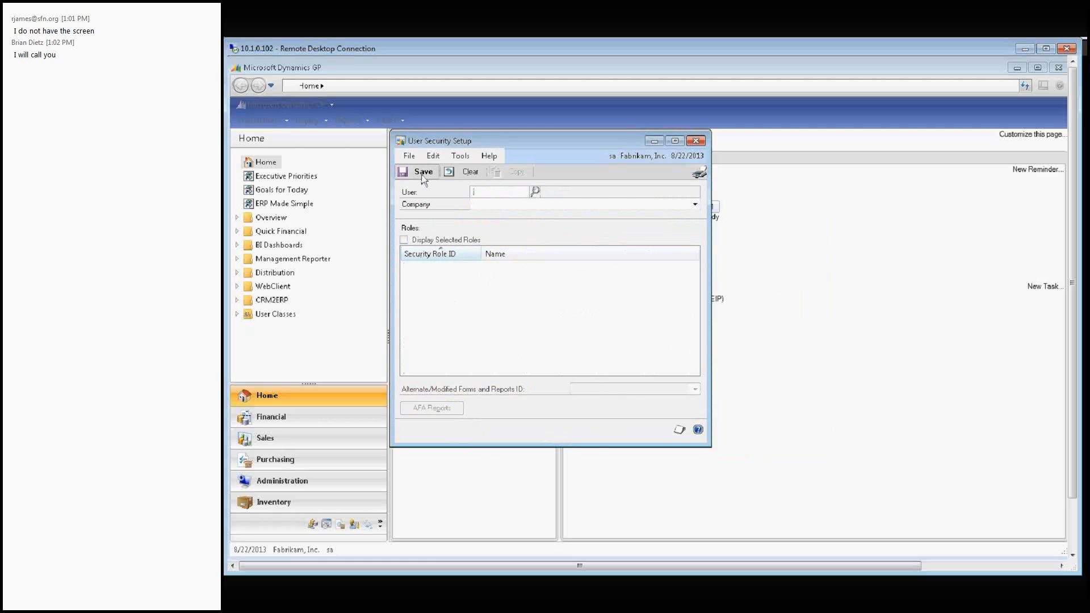
pyautogui.click(695, 141)
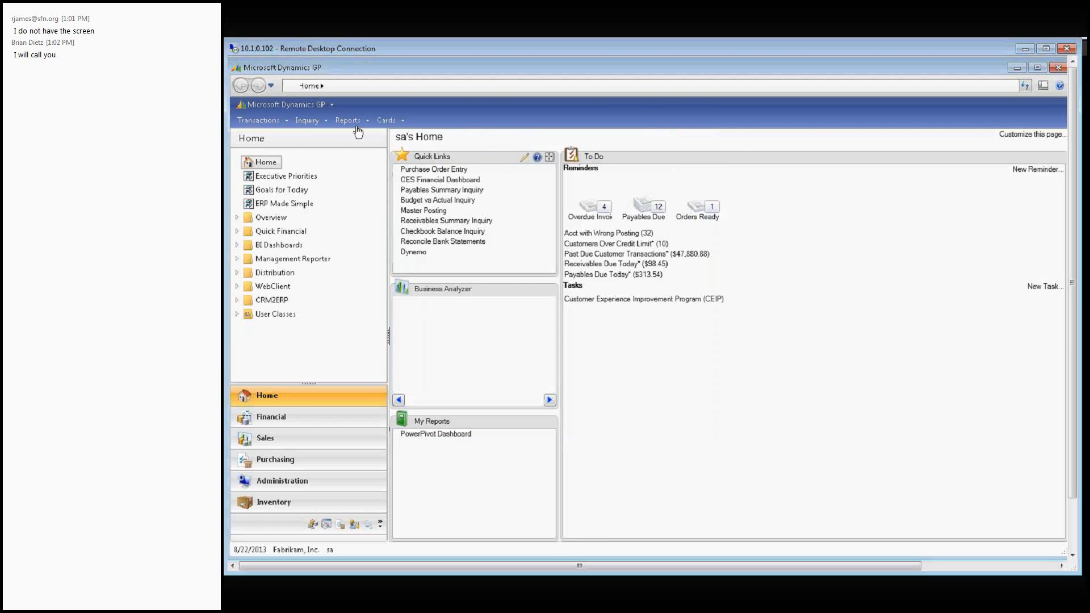
pyautogui.click(312, 104)
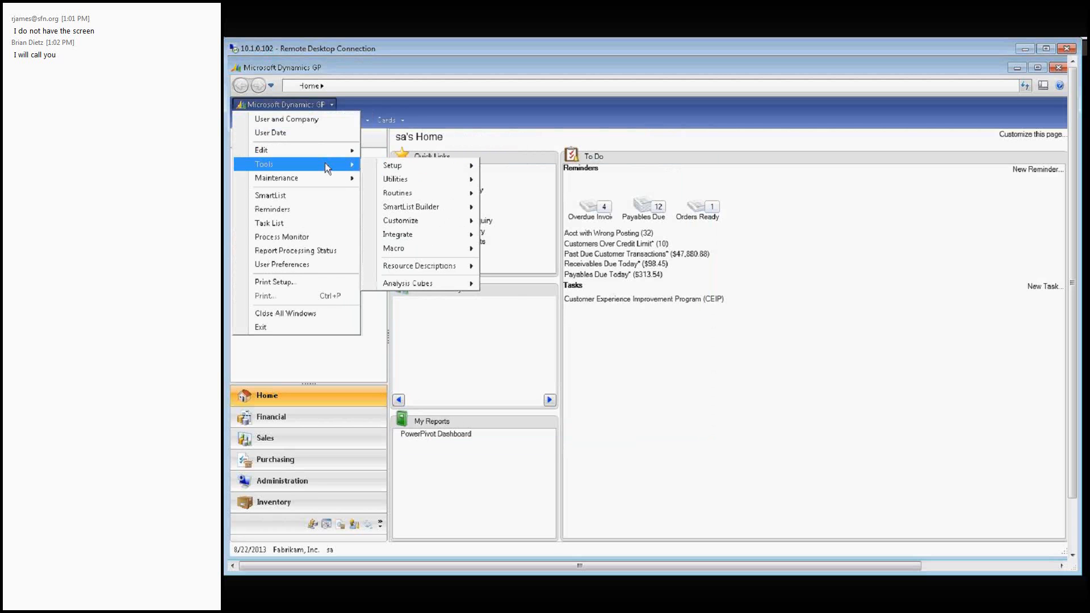
pyautogui.moveTo(429, 169)
pyautogui.moveTo(523, 184)
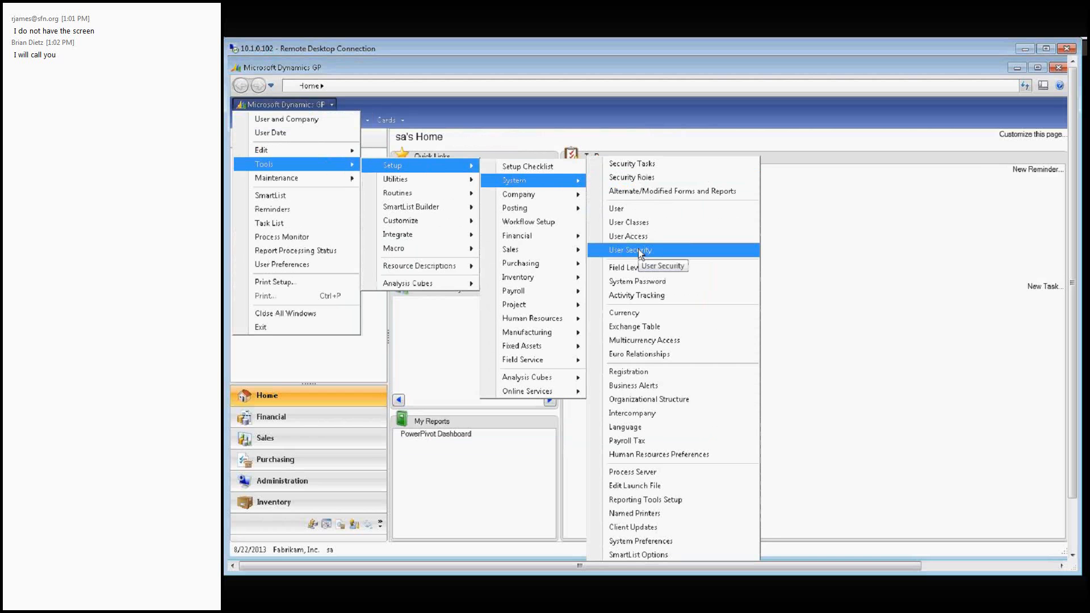
pyautogui.click(822, 253)
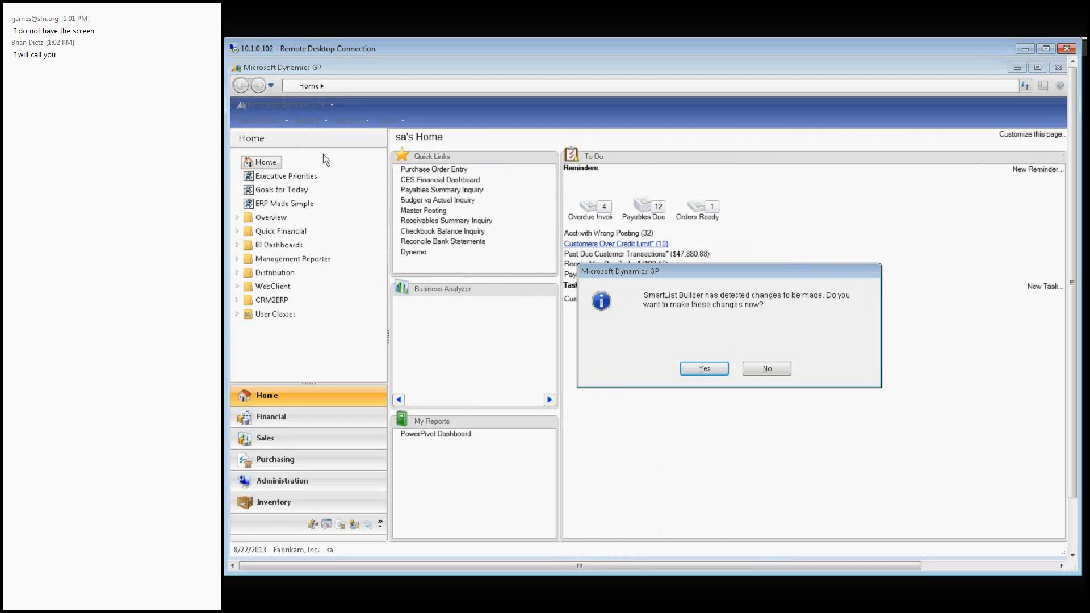
# Decline the changes detected by SmartList Builder and close the SmartList window.
pyautogui.click(758, 371)
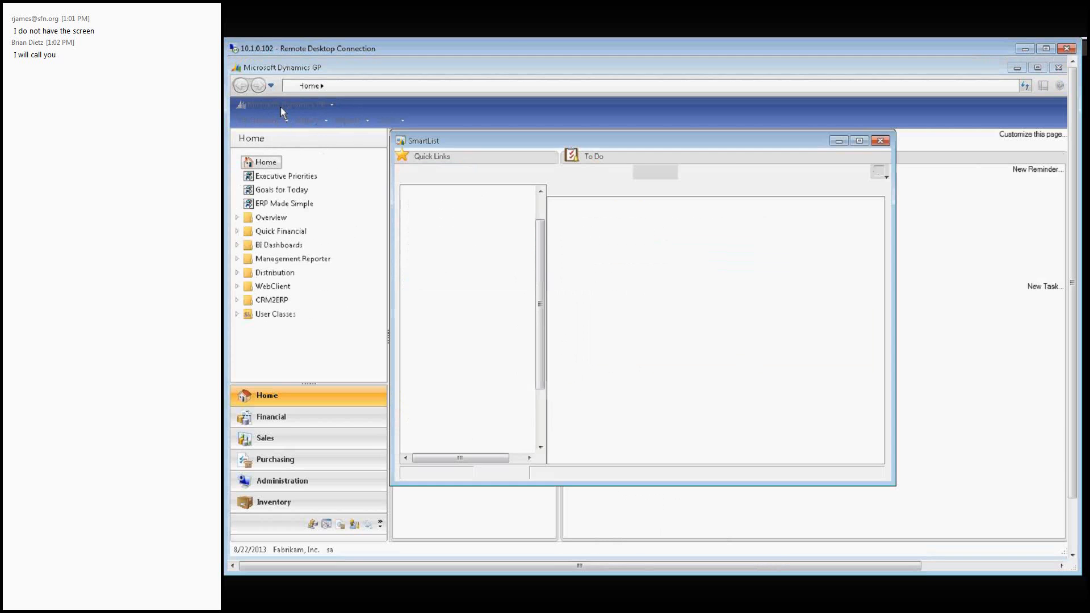
pyautogui.click(880, 141)
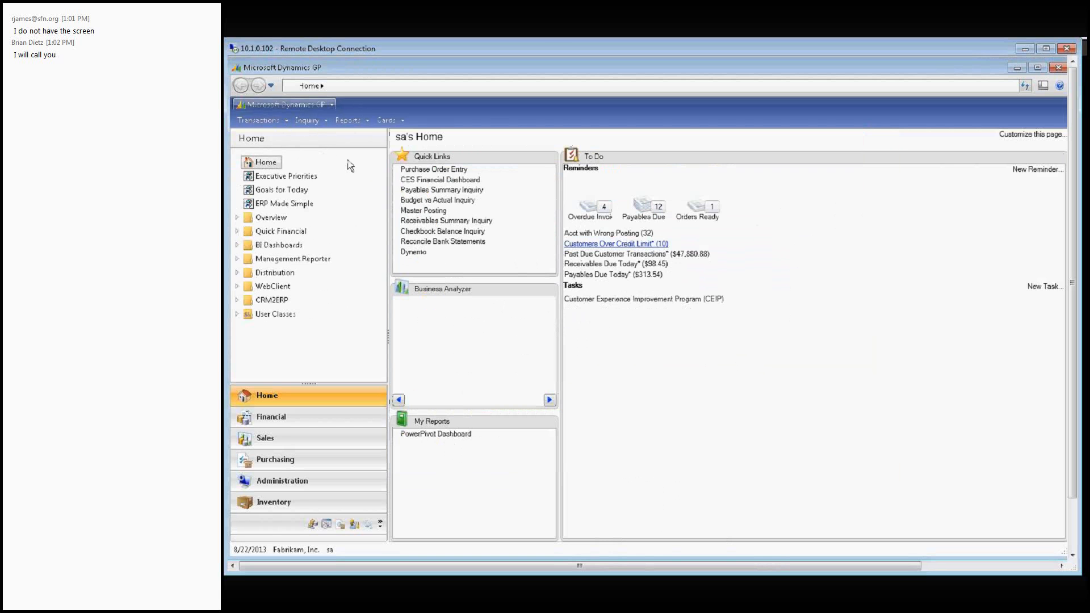
# Open SmartList Builder and start a SmartList with the ID Z_VENDALLTRX.
pyautogui.click(302, 106)
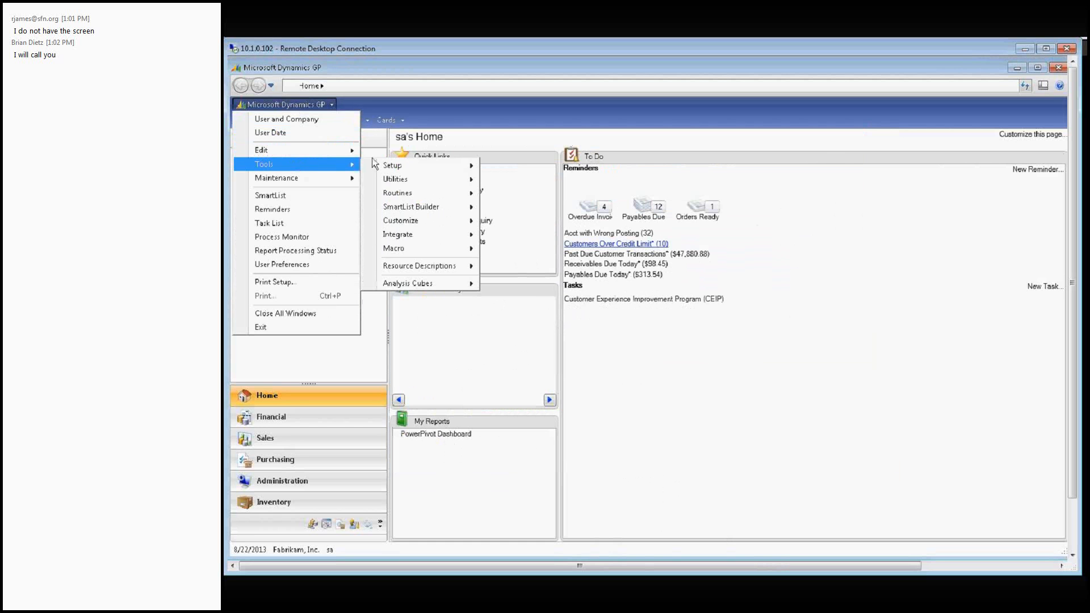
pyautogui.moveTo(460, 210)
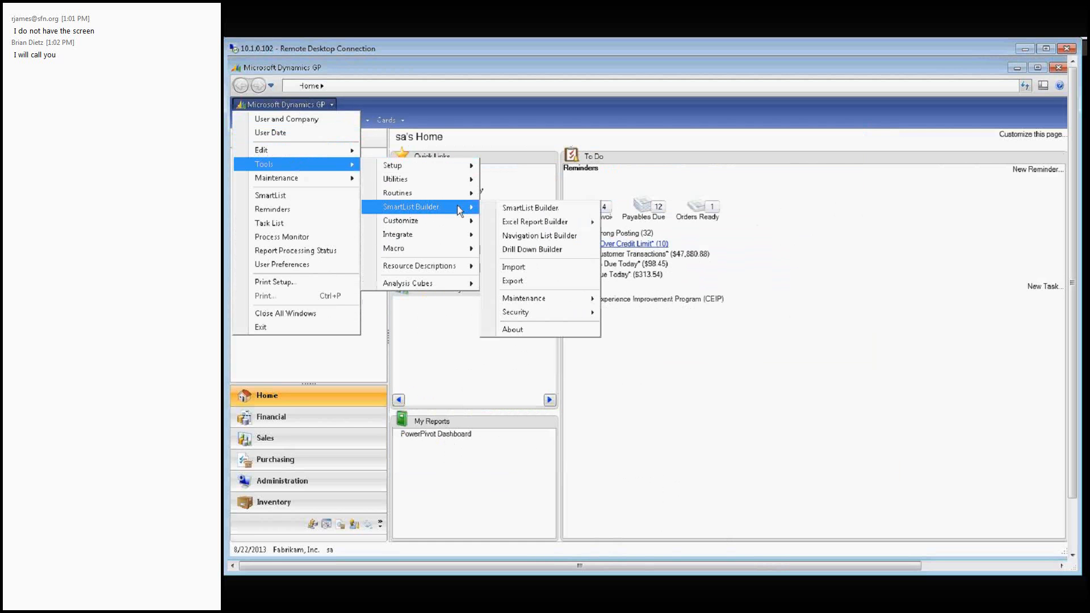
pyautogui.click(509, 209)
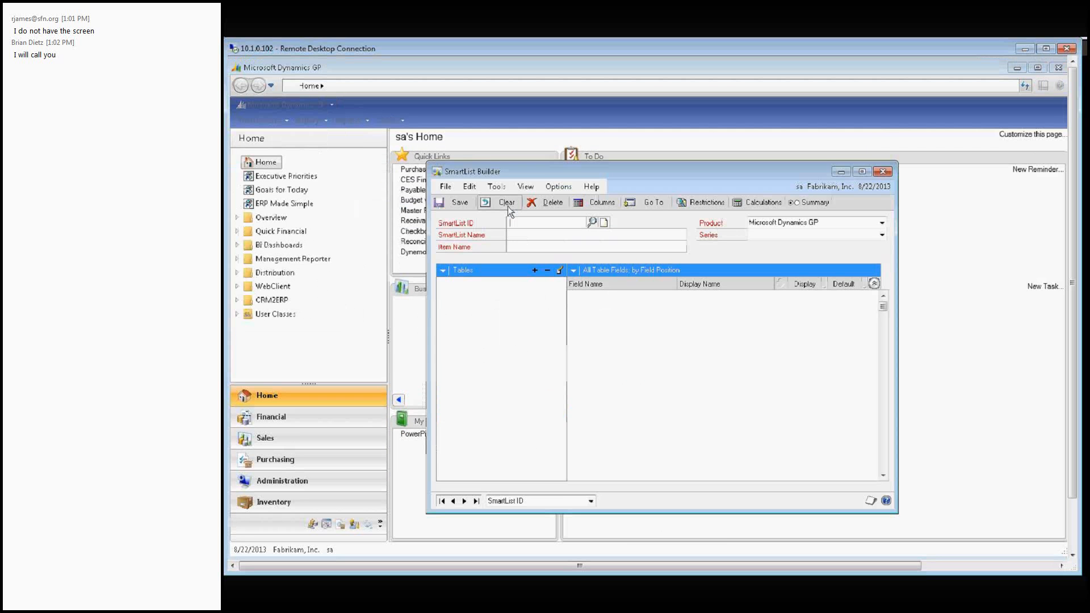
pyautogui.moveTo(495, 172); pyautogui.dragTo(486, 159)
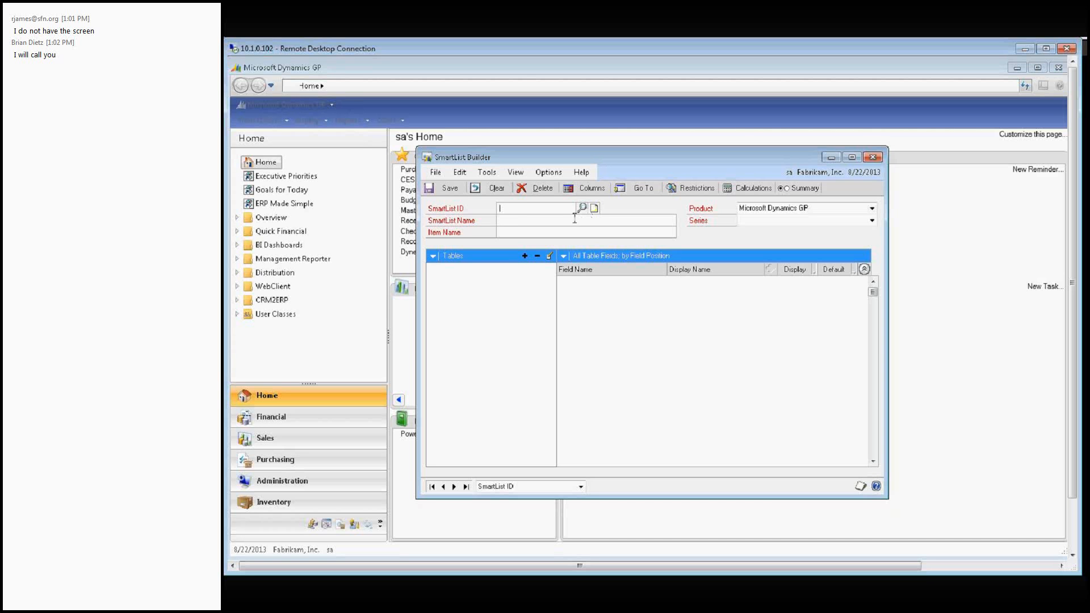
pyautogui.write('ZJ')
pyautogui.write('VEND')
pyautogui.write('ALLTRX')
pyautogui.press('Tab')
# Name the SmartList Paid Transactions and set its item name to Paid Transactions - All.
pyautogui.write('V')
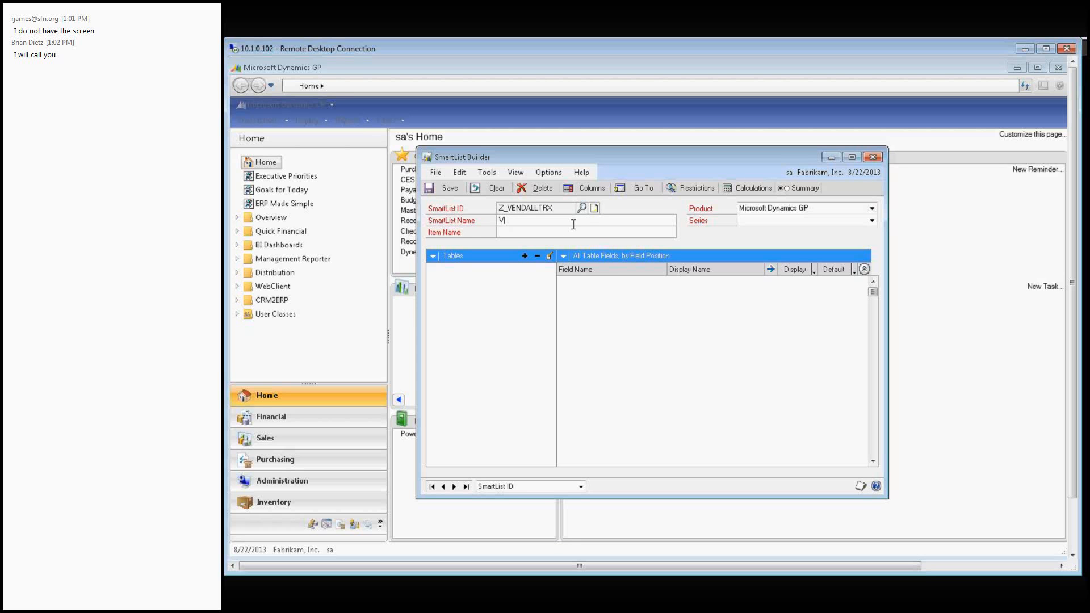
pyautogui.press('BackSpace')
pyautogui.write('Paid Transactions')
pyautogui.moveTo(573, 224); pyautogui.dragTo(497, 222)
pyautogui.press('Tab')
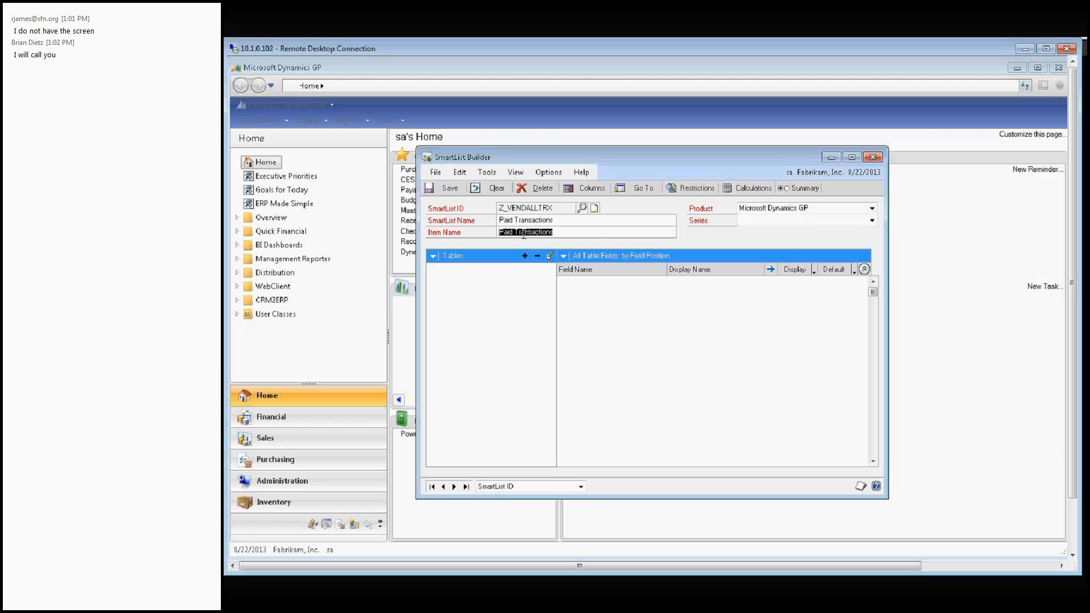
pyautogui.moveTo(562, 235); pyautogui.dragTo(498, 233)
pyautogui.click(598, 235)
pyautogui.write('- All')
pyautogui.moveTo(568, 232); pyautogui.dragTo(483, 235)
pyautogui.click(557, 221)
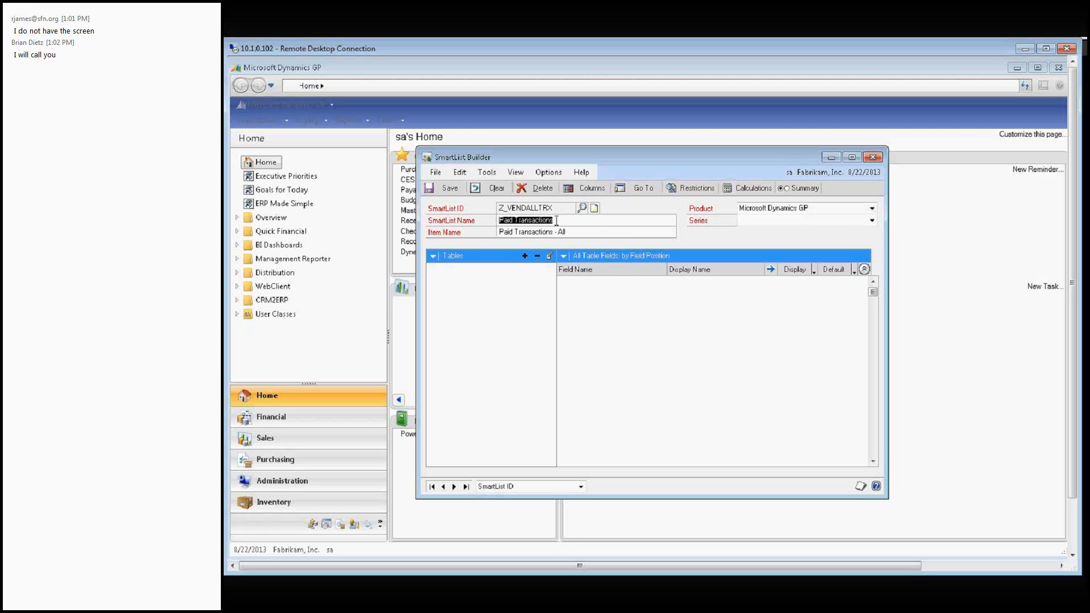
pyautogui.moveTo(557, 220); pyautogui.dragTo(497, 221)
pyautogui.click(588, 237)
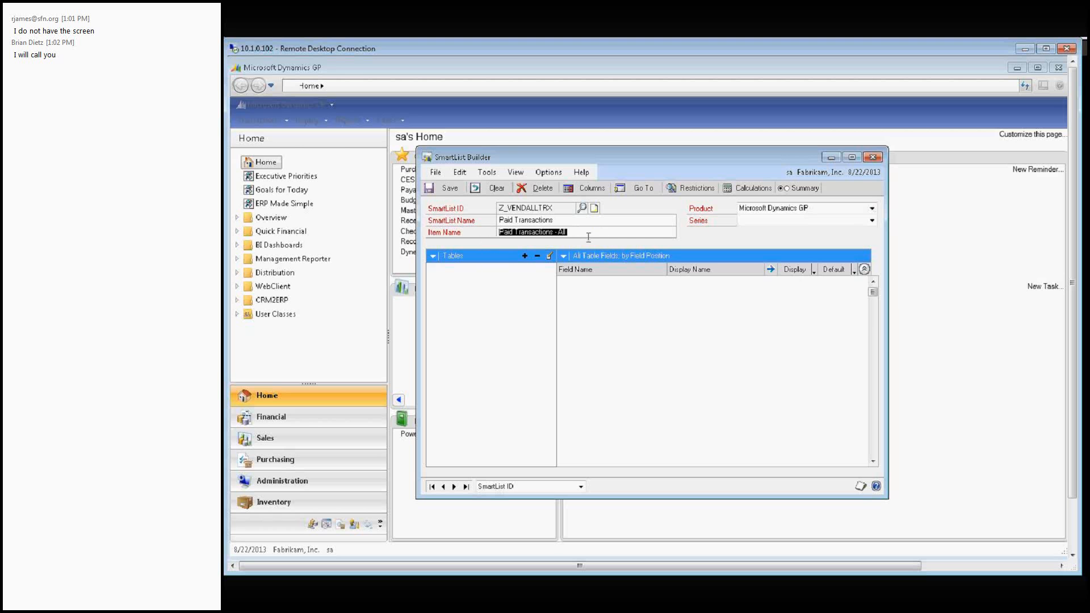
# Keep Microsoft Dynamics GP as the SmartList's product and set its series to Purchasing.
pyautogui.click(775, 211)
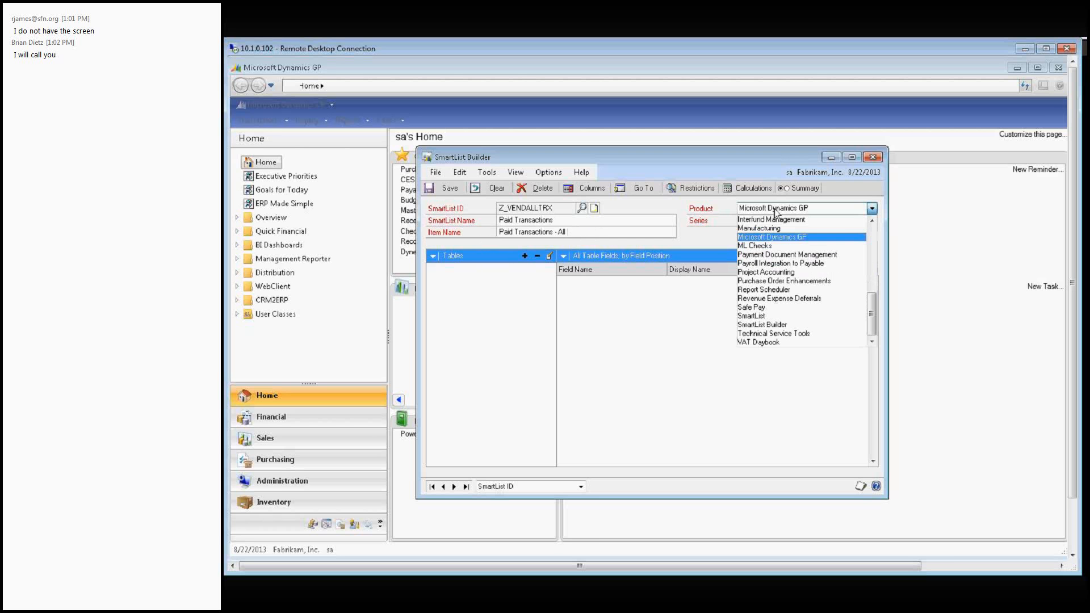
pyautogui.click(776, 212)
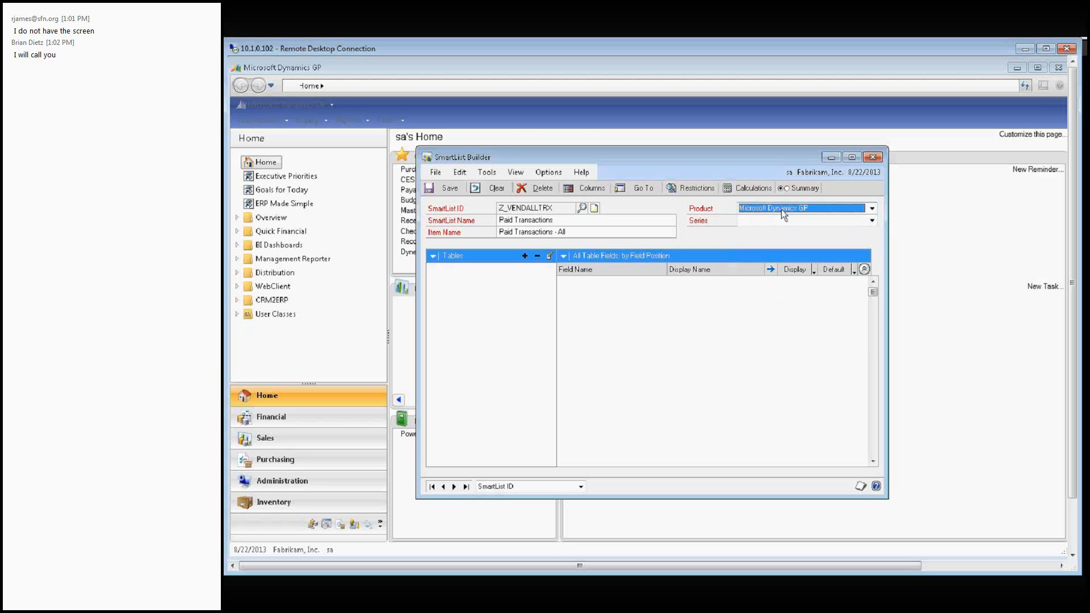
pyautogui.click(789, 222)
pyautogui.click(786, 249)
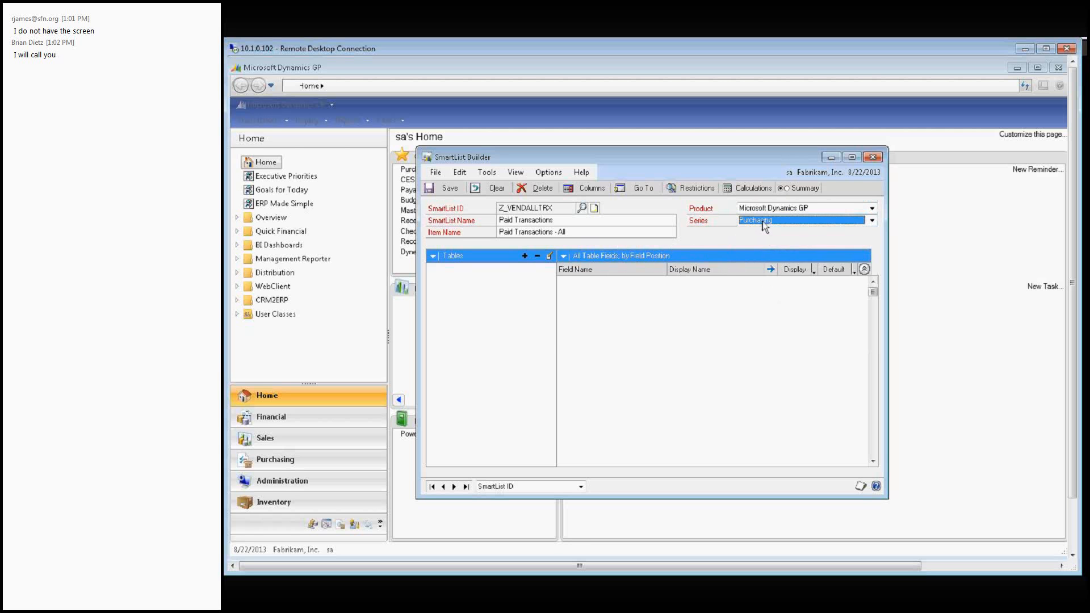
# Add the Microsoft Dynamics GP Purchasing table PM Paid Transaction History File with its suggested key fields to the SmartList.
pyautogui.click(524, 256)
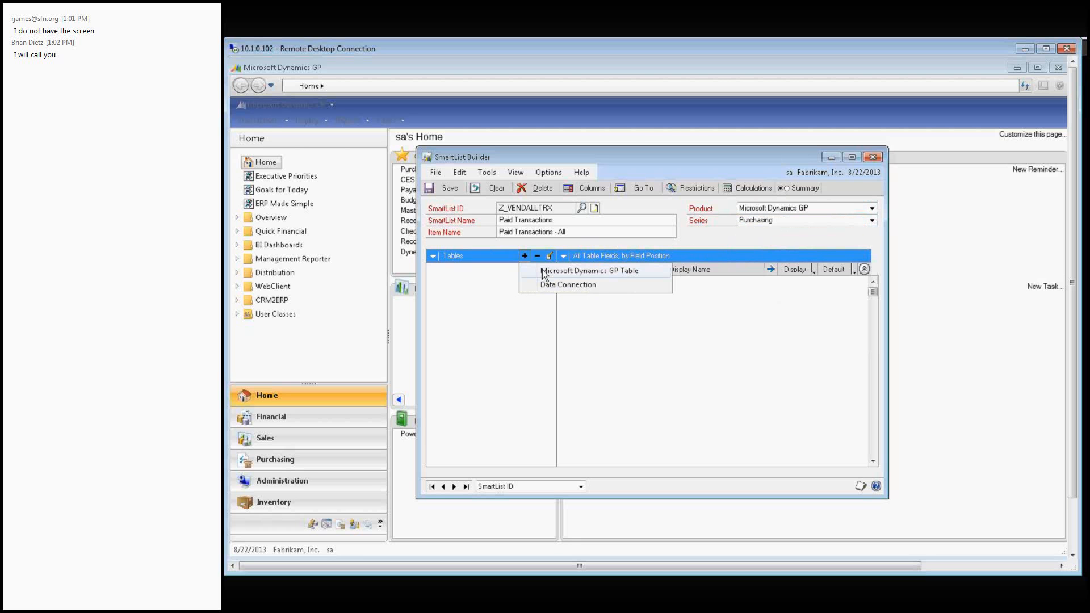
pyautogui.click(543, 271)
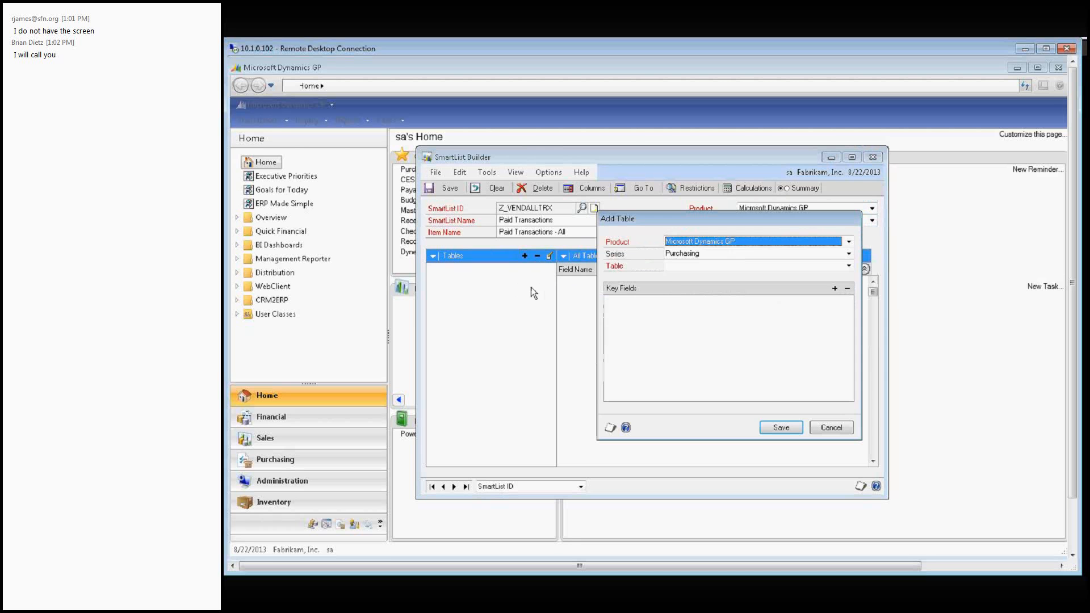
pyautogui.click(703, 268)
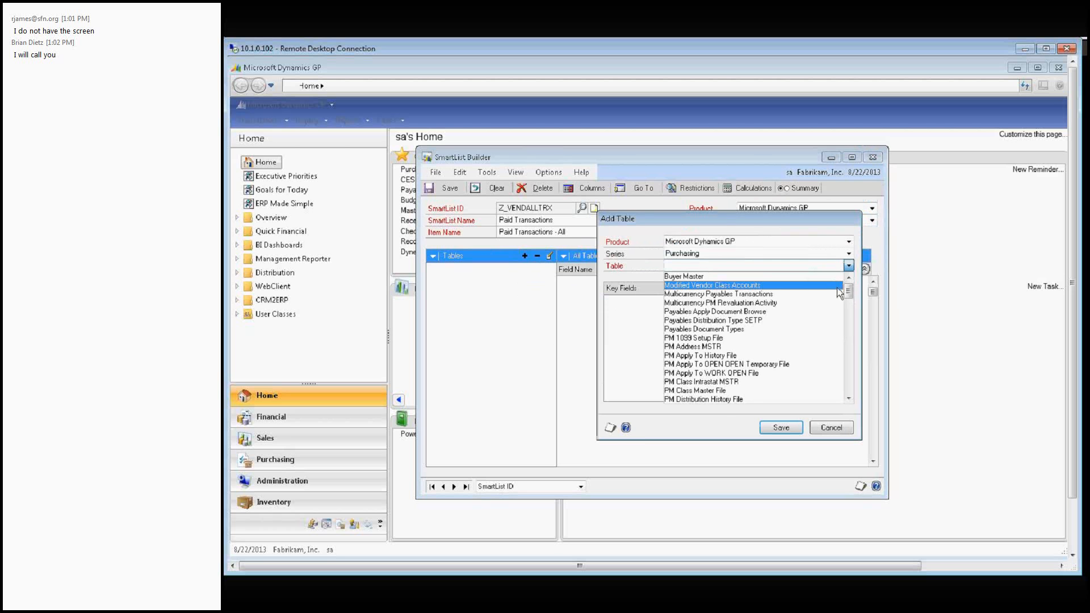
pyautogui.moveTo(848, 294); pyautogui.dragTo(850, 309)
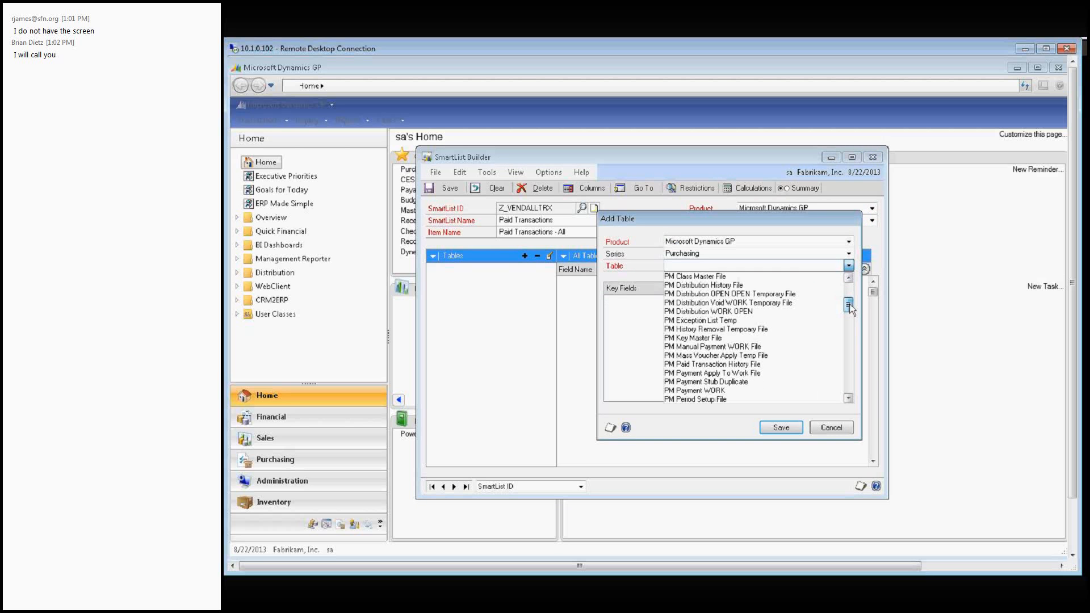
pyautogui.click(773, 364)
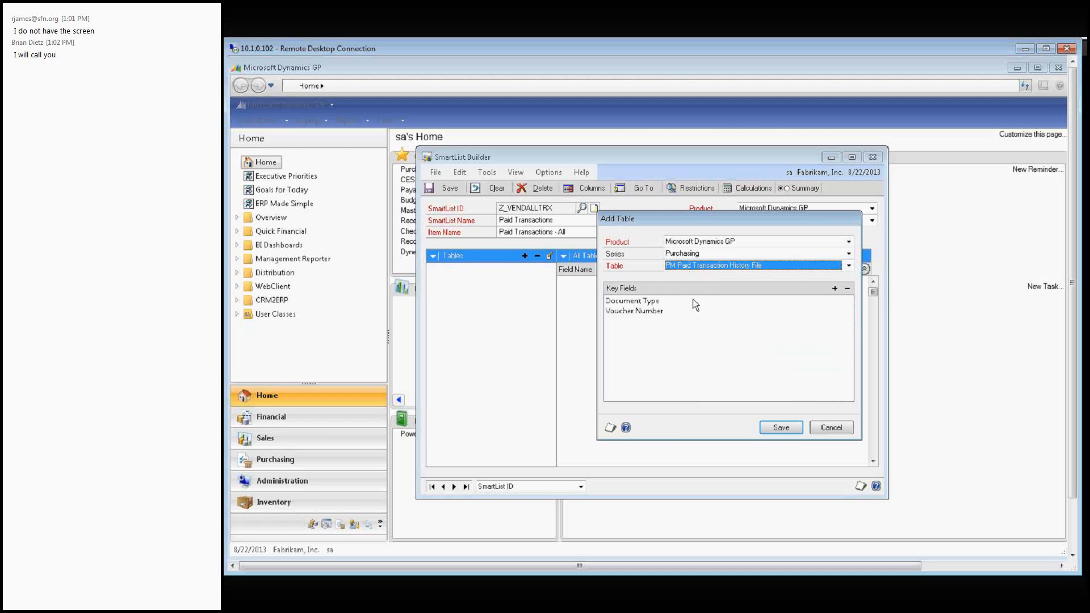
pyautogui.click(780, 427)
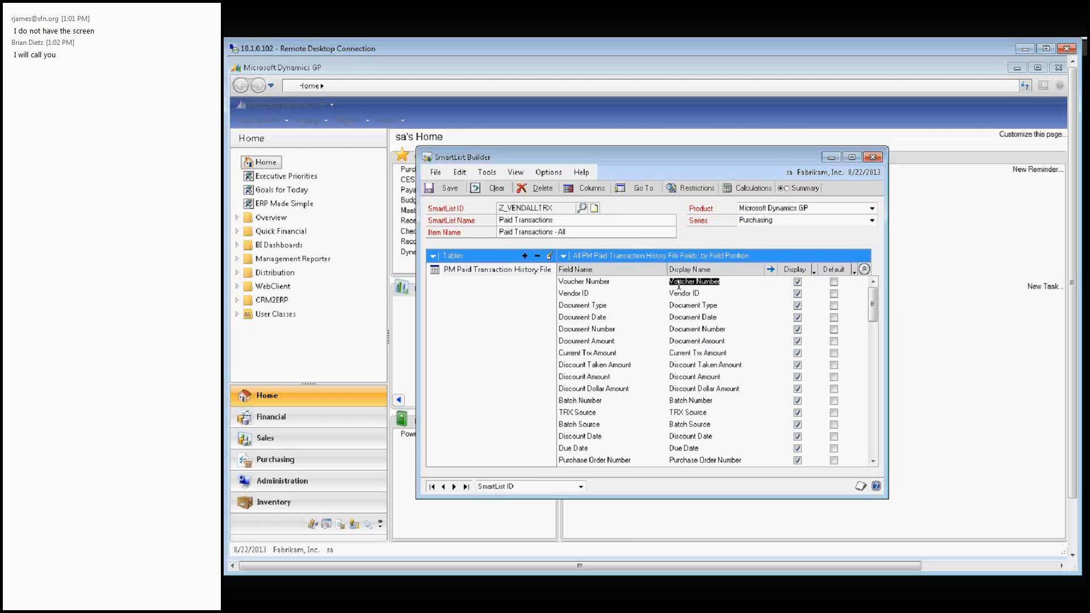
# Mark Voucher Number, Vendor ID, Document Type, Document Date, Document Number and Document Amount as default columns.
pyautogui.click(833, 282)
pyautogui.click(833, 294)
pyautogui.click(833, 305)
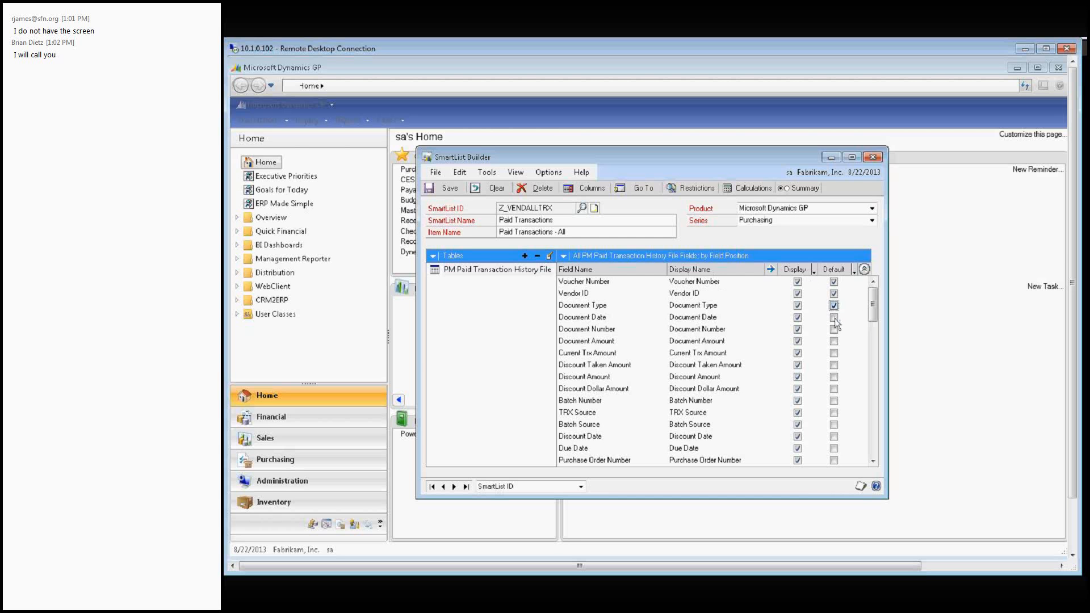
pyautogui.click(834, 318)
pyautogui.click(833, 330)
pyautogui.click(834, 341)
# Look through the remaining fields available in the PM Paid Transaction History File table.
pyautogui.moveTo(872, 313); pyautogui.dragTo(876, 336)
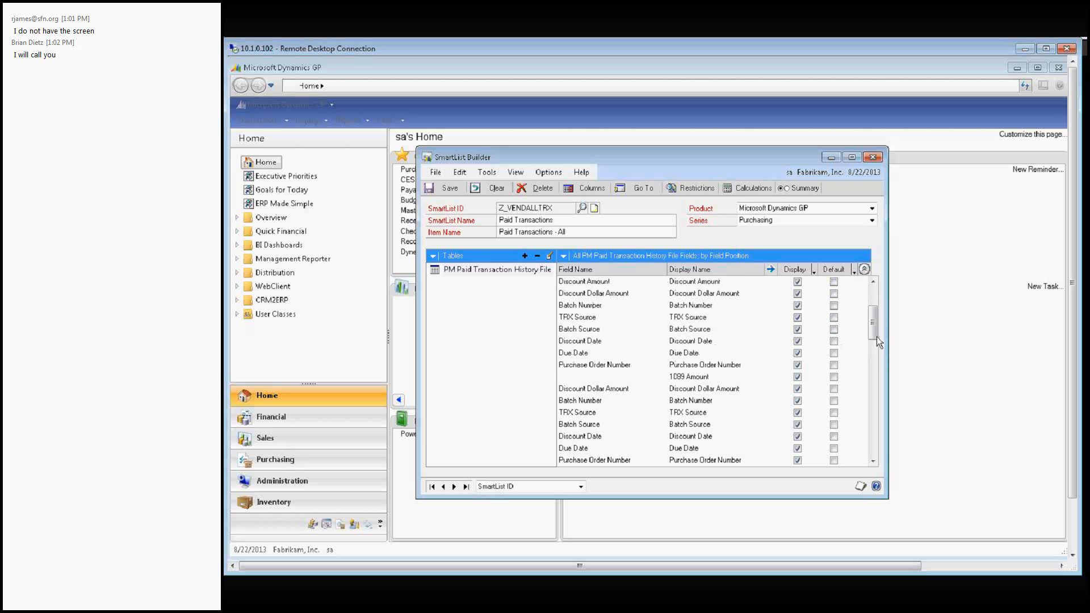
pyautogui.click(873, 461)
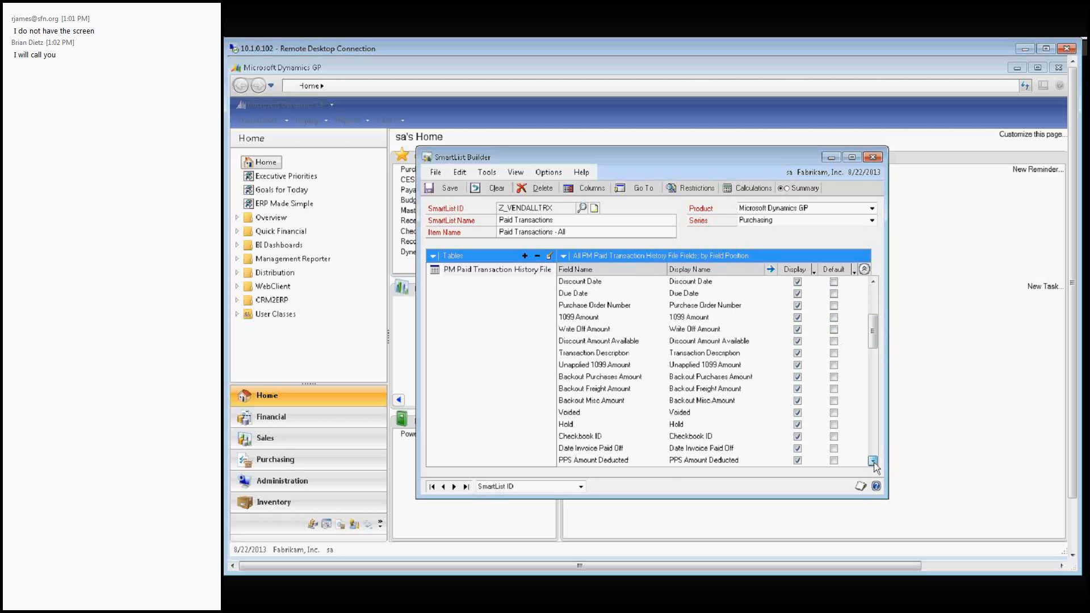
pyautogui.click(874, 462)
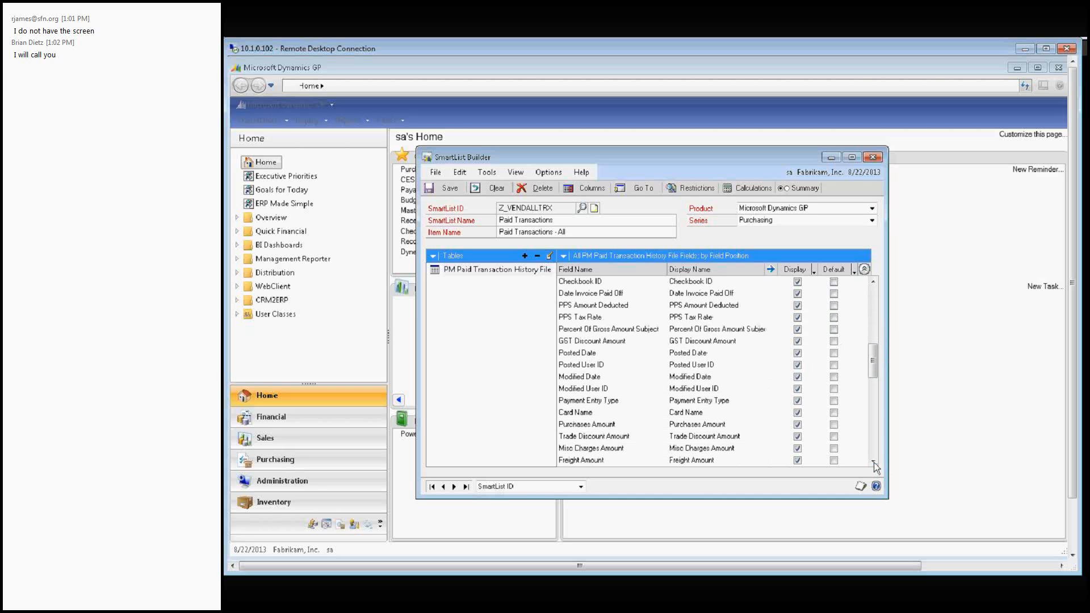
pyautogui.click(873, 461)
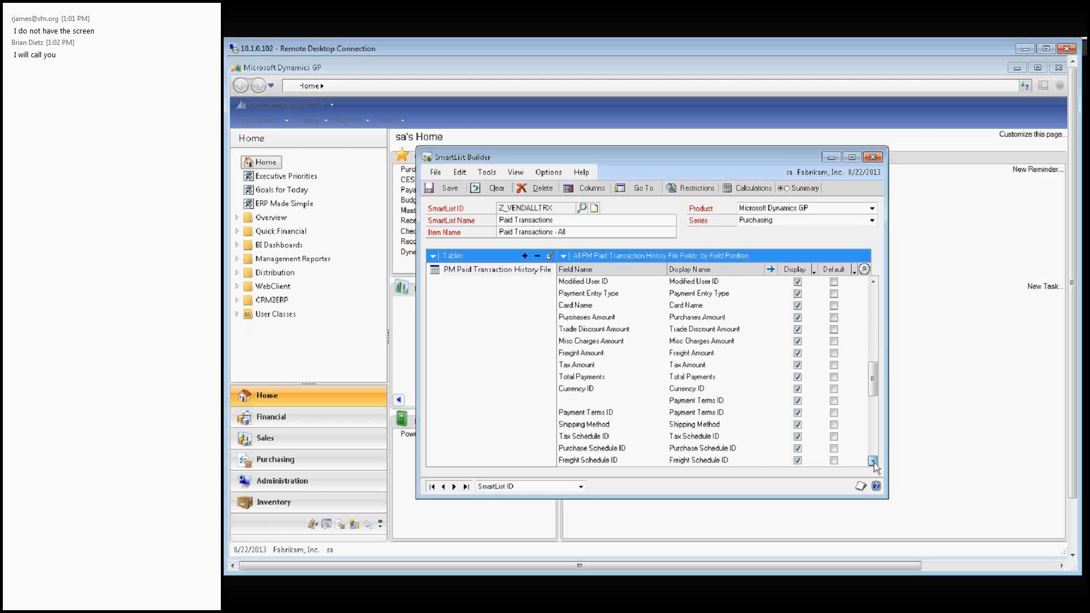
pyautogui.click(874, 462)
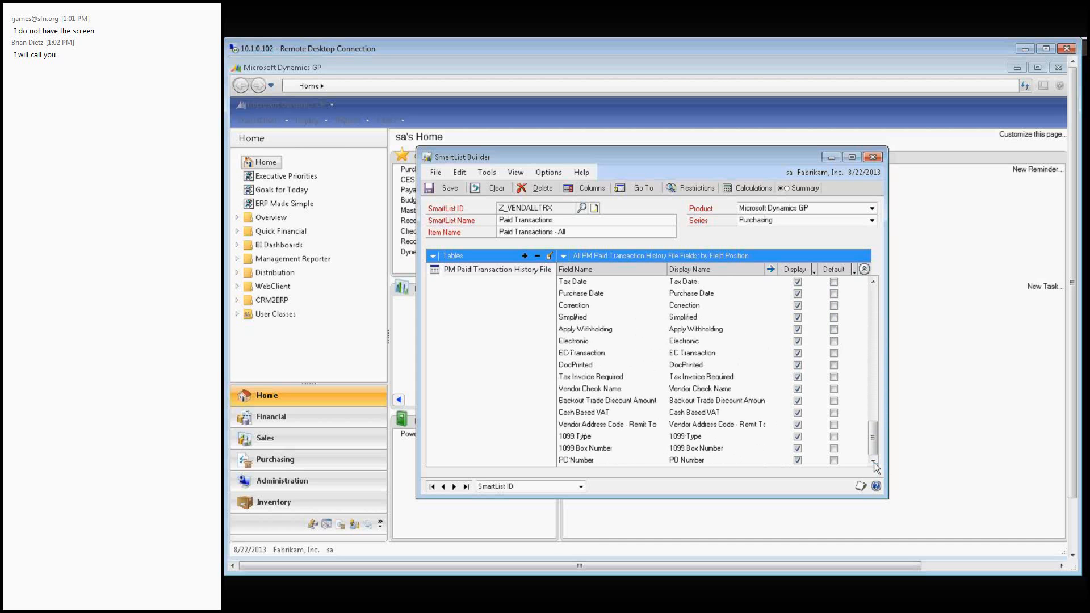
pyautogui.moveTo(872, 437); pyautogui.dragTo(872, 302)
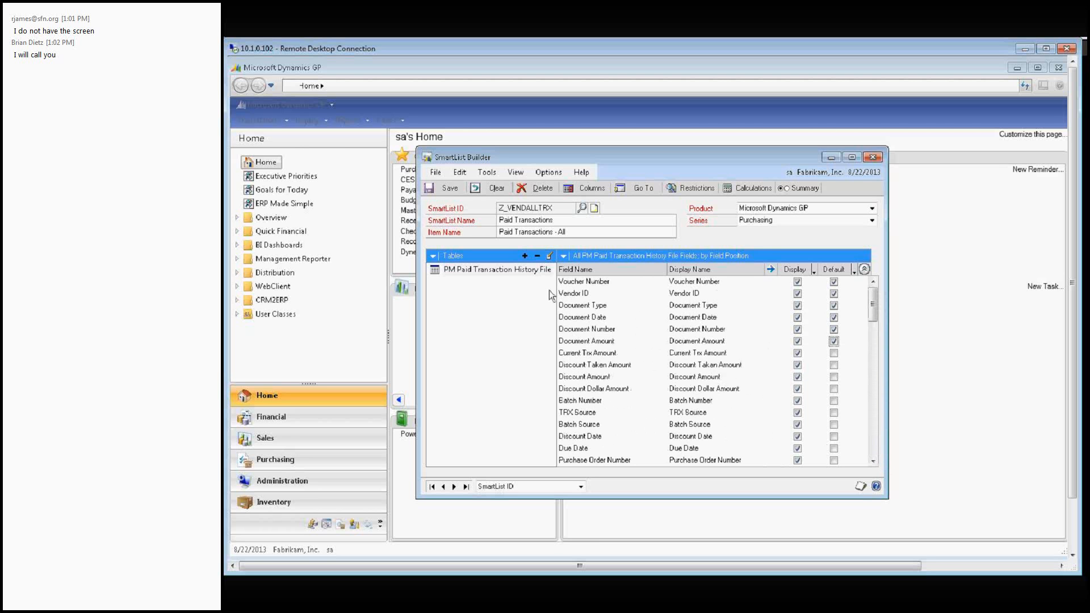
# Try ordering the fields by field name and display name, settle on field name, and mark 1099 Amount as a default column.
pyautogui.click(572, 258)
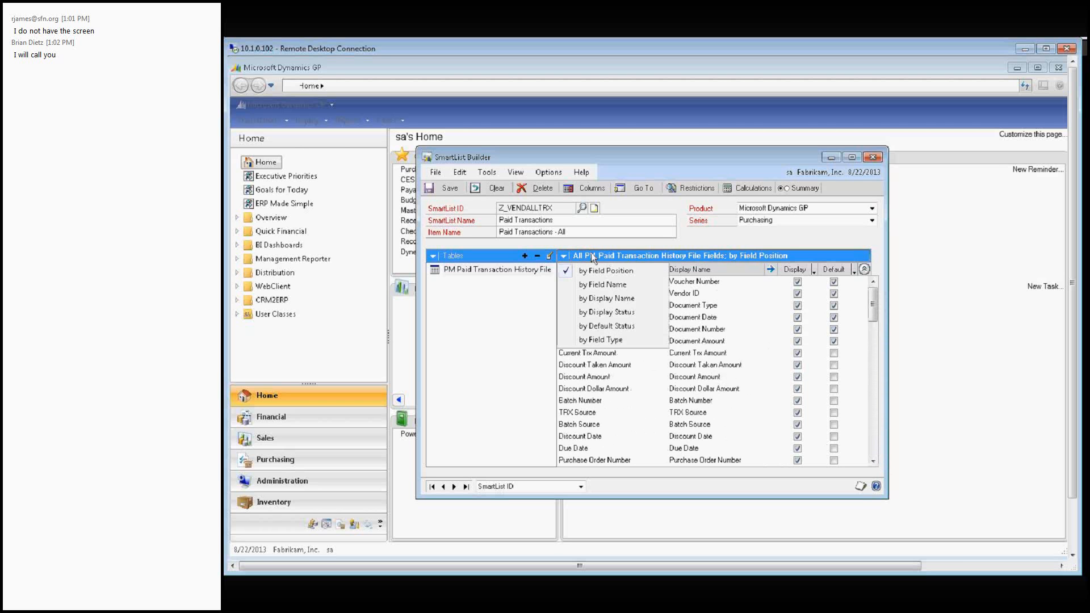
pyautogui.click(603, 285)
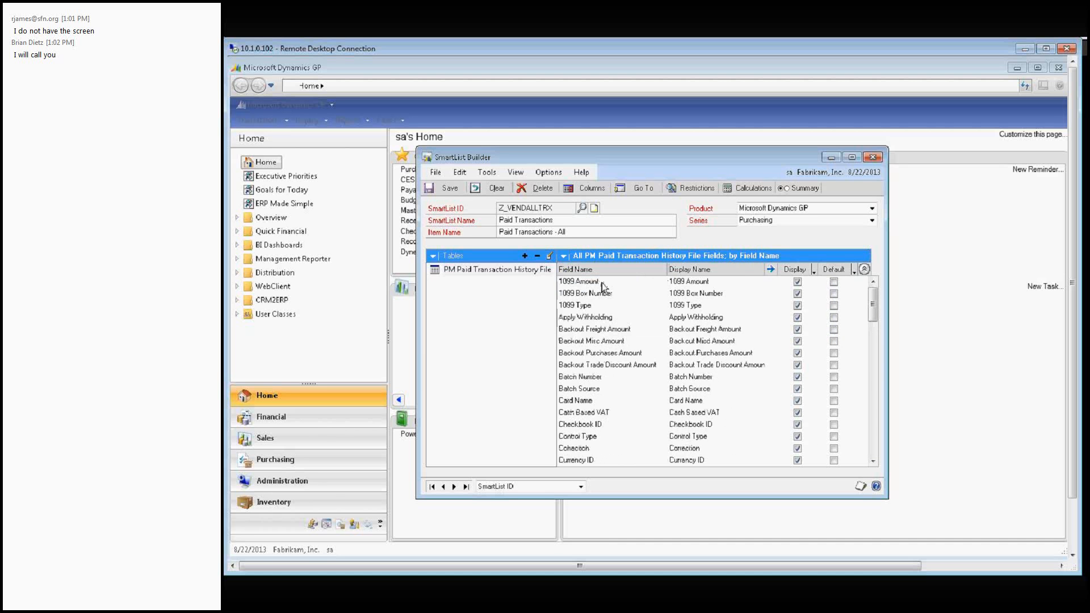
pyautogui.click(564, 256)
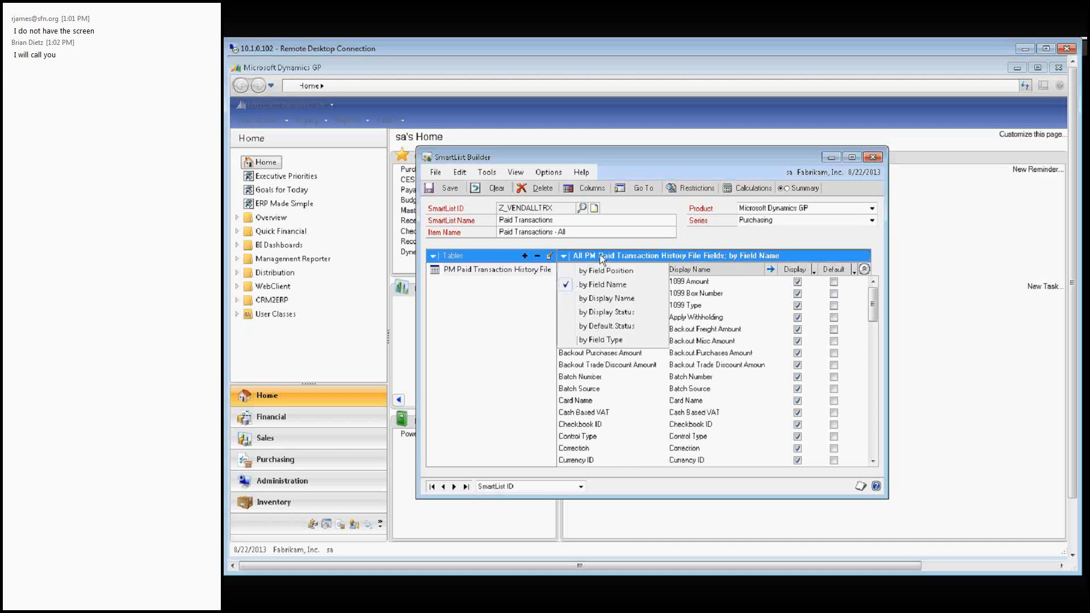
pyautogui.click(603, 297)
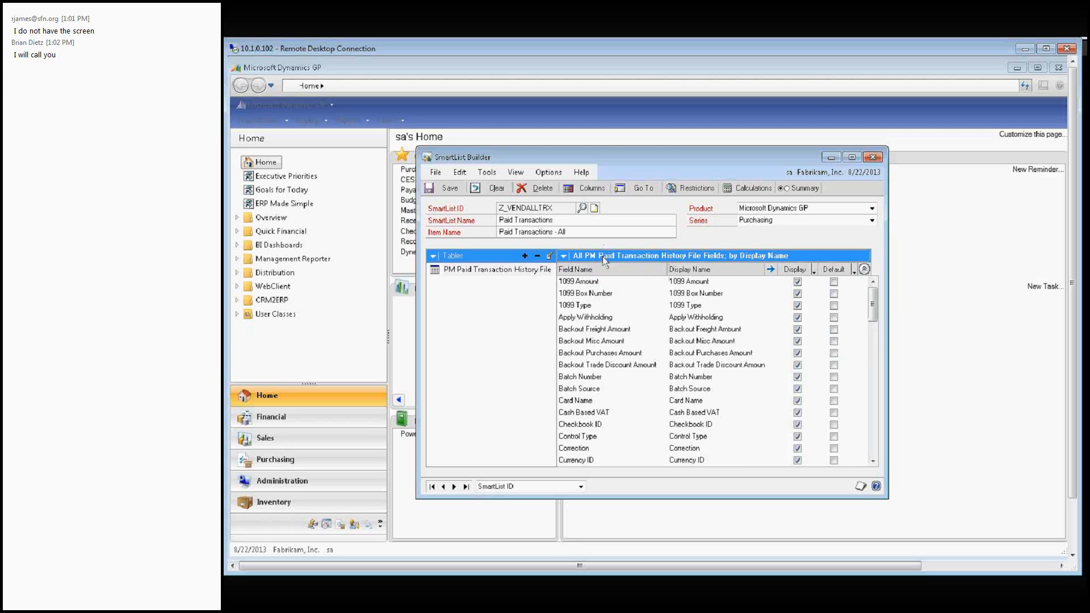
pyautogui.click(605, 255)
pyautogui.click(604, 288)
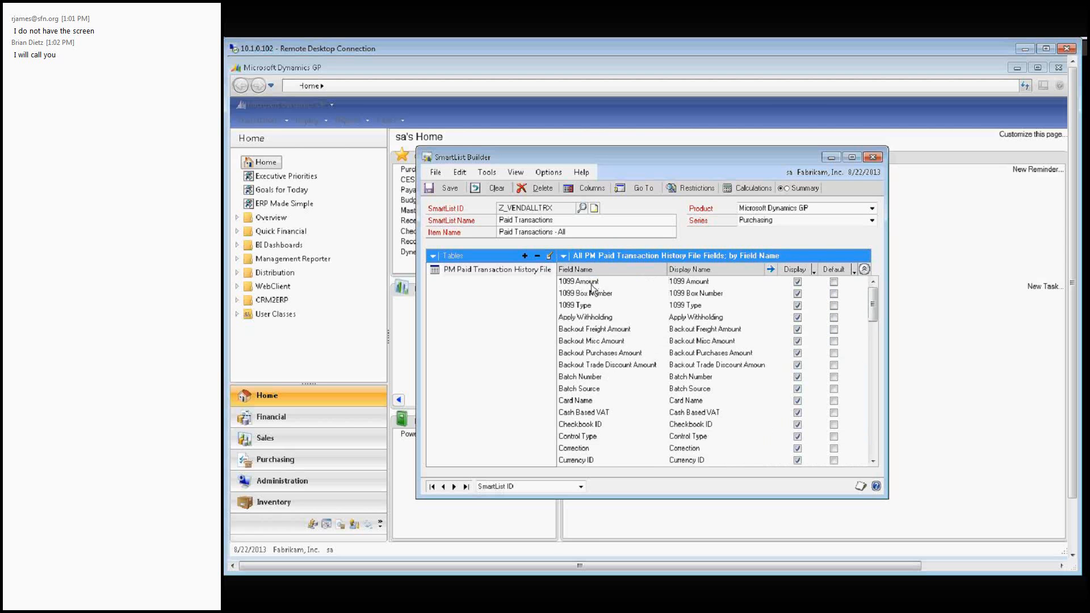
pyautogui.click(834, 282)
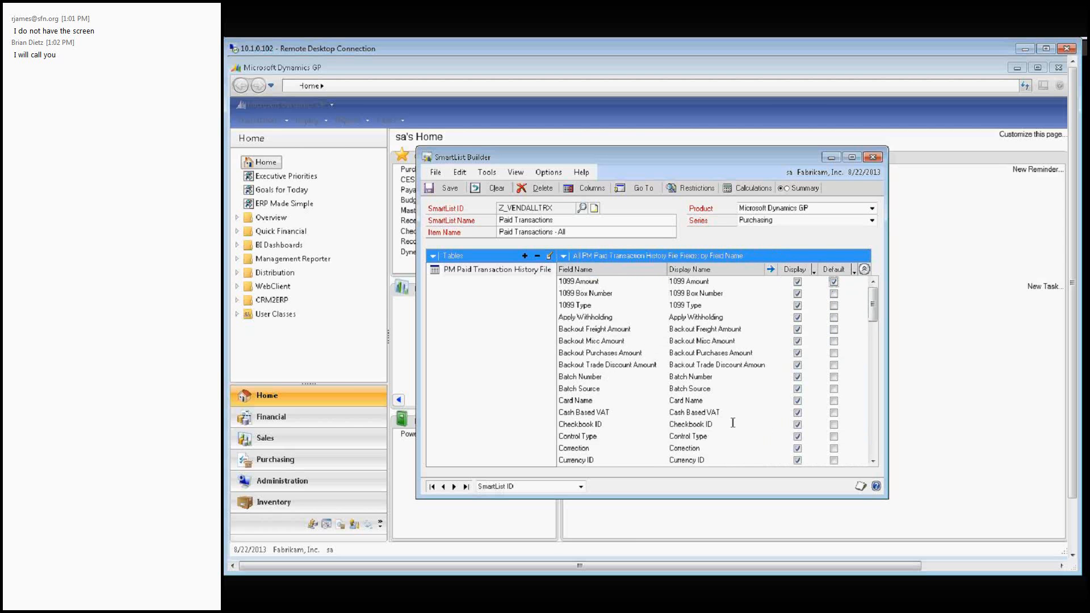
# Return the field list to field position order and go through the display names from Vendor ID to Document Amount.
pyautogui.click(563, 255)
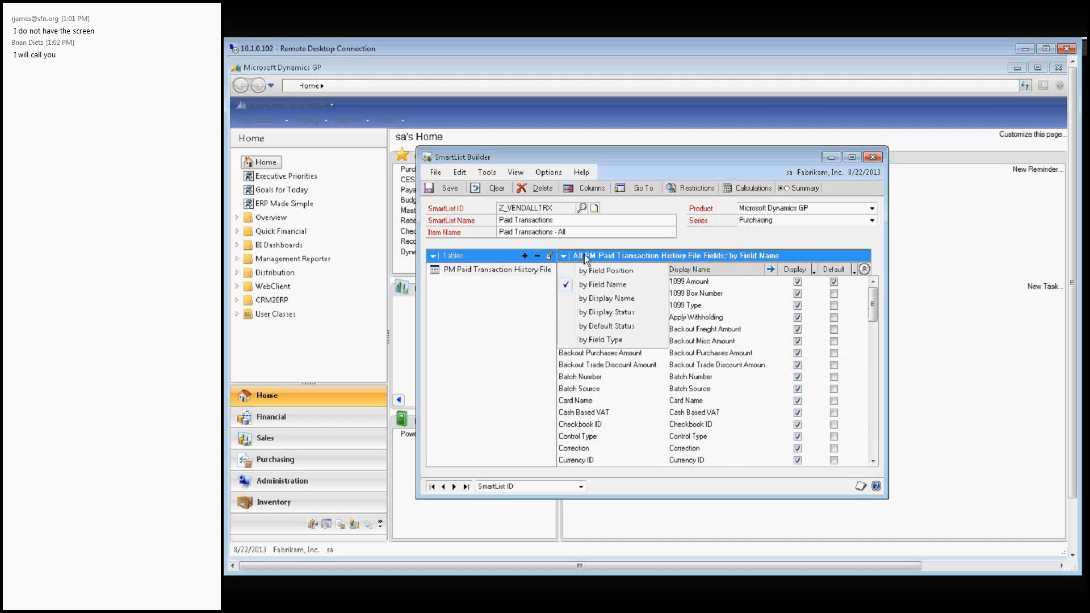
pyautogui.click(590, 273)
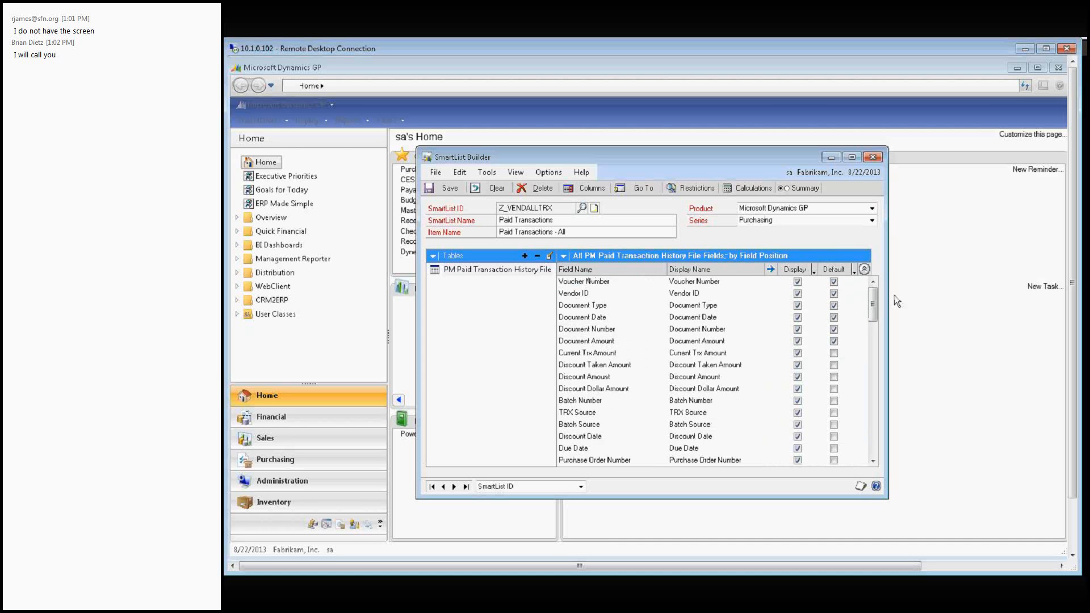
pyautogui.click(718, 293)
pyautogui.click(717, 305)
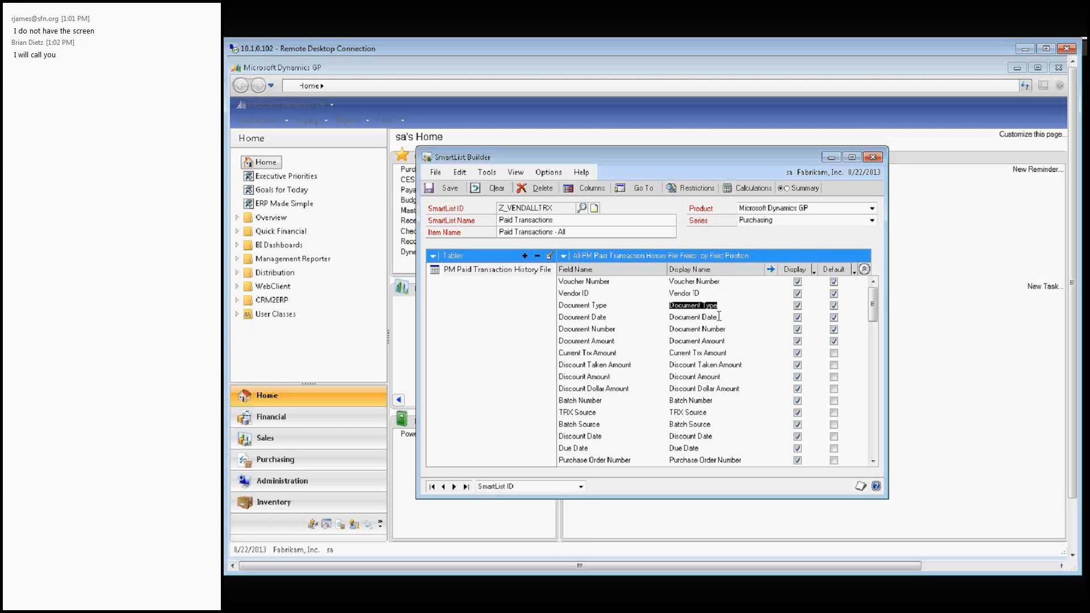
pyautogui.click(719, 317)
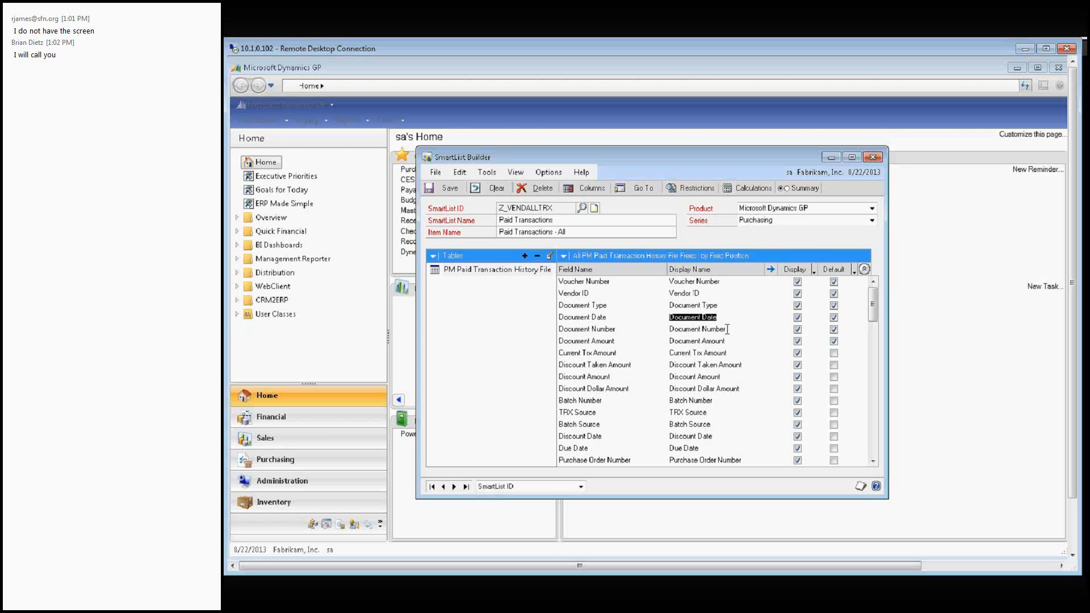
pyautogui.click(727, 329)
pyautogui.click(735, 342)
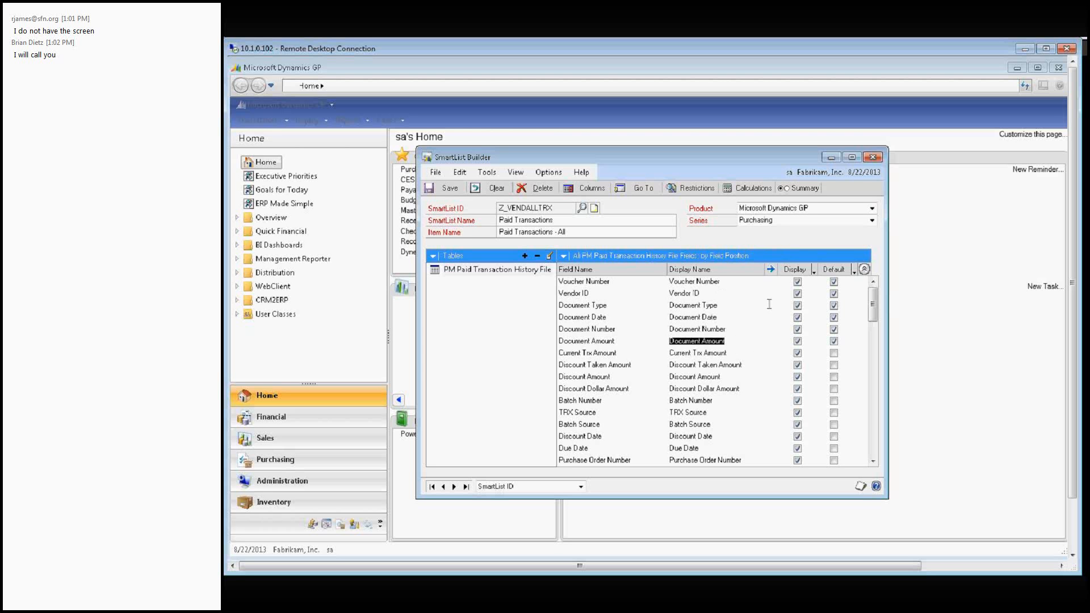
# Check where 1099 Amount sits in the field list and return to the Vendor ID field's display name.
pyautogui.click(874, 460)
pyautogui.click(874, 461)
pyautogui.click(874, 461)
pyautogui.click(874, 461)
pyautogui.click(874, 461)
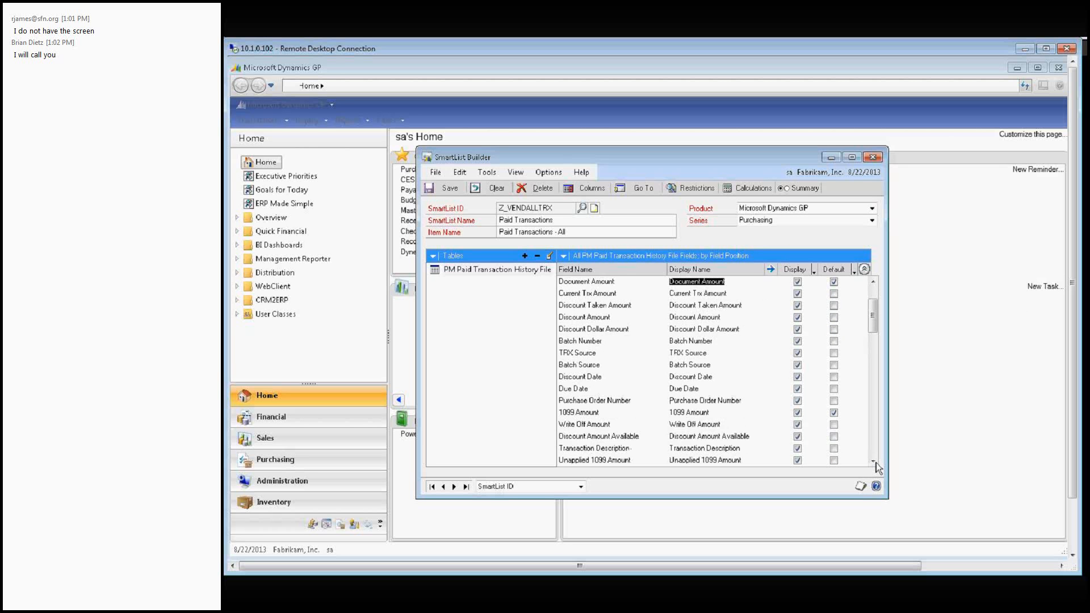
pyautogui.click(874, 461)
pyautogui.click(874, 461)
pyautogui.click(874, 460)
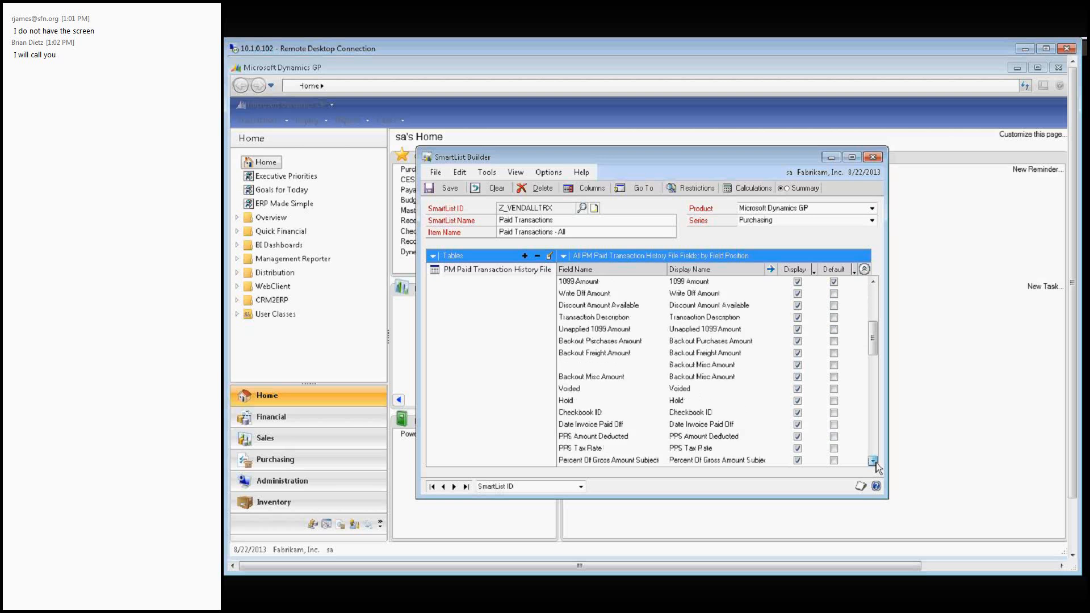
pyautogui.click(874, 461)
pyautogui.moveTo(874, 461); pyautogui.dragTo(874, 299)
pyautogui.click(874, 462)
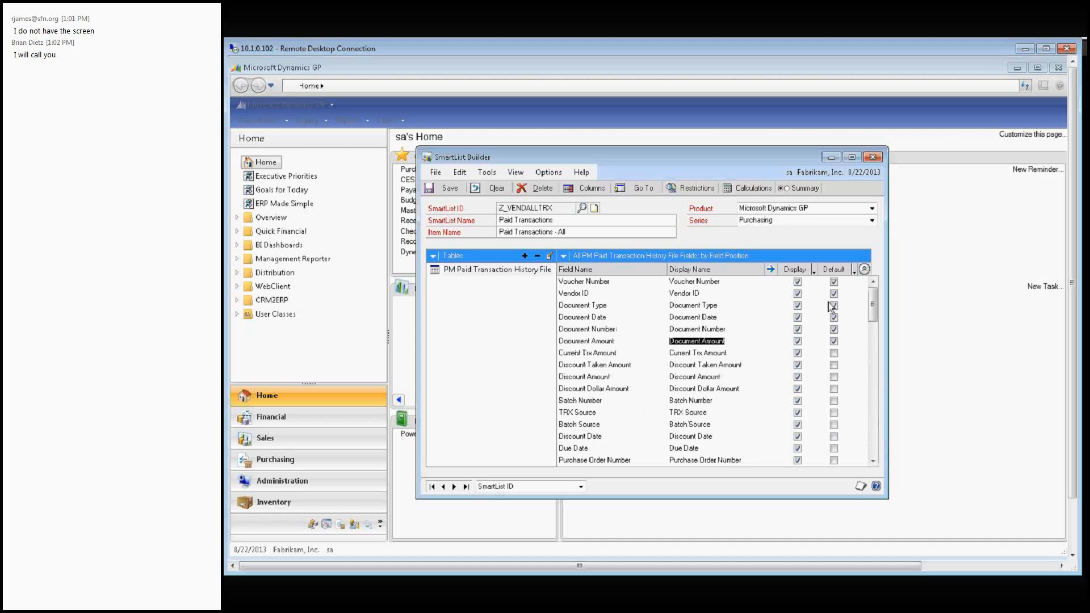
pyautogui.click(686, 293)
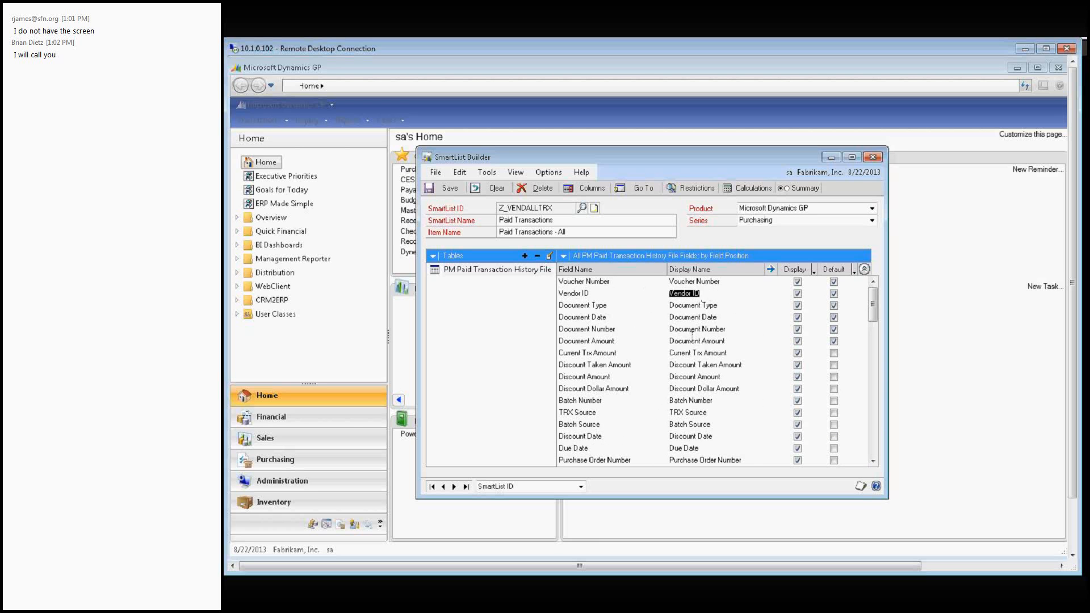
# Start adding a second Microsoft Dynamics GP table and choose the Purchasing table PM Vendor Master File.
pyautogui.click(525, 256)
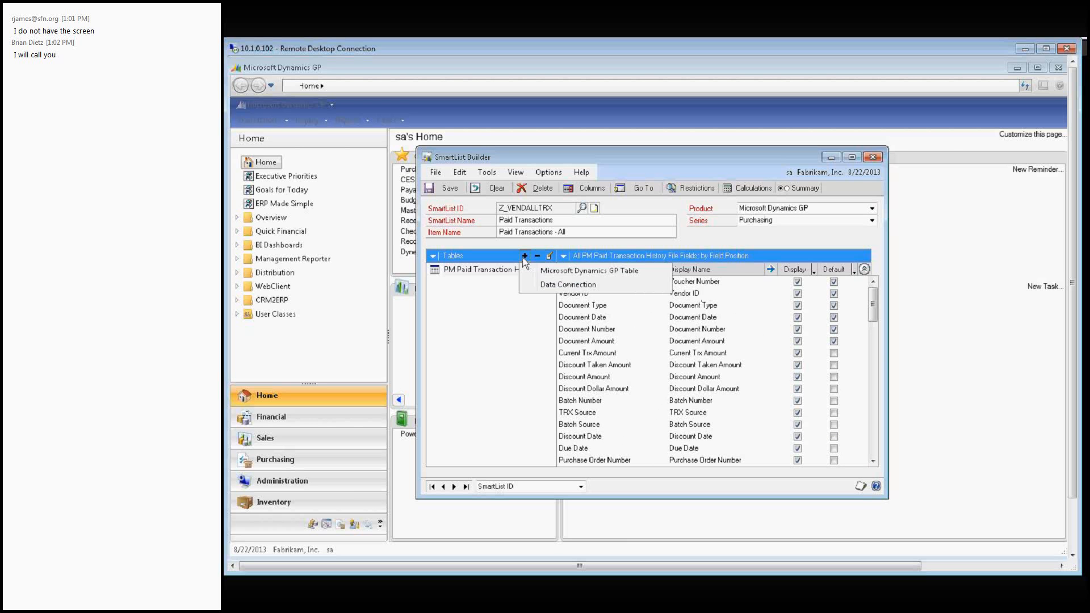
pyautogui.click(554, 274)
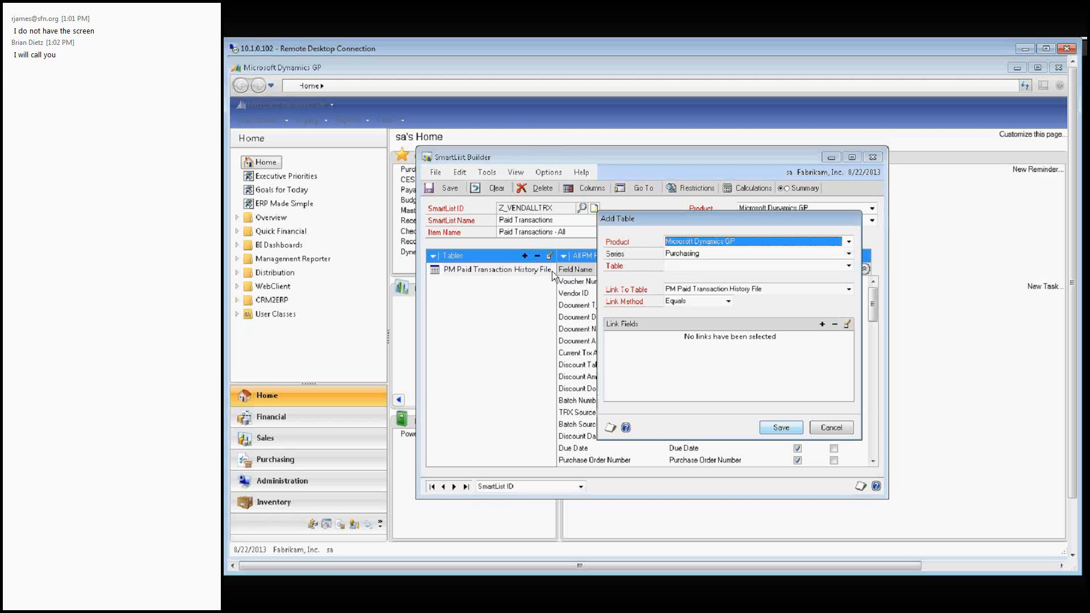
pyautogui.click(692, 266)
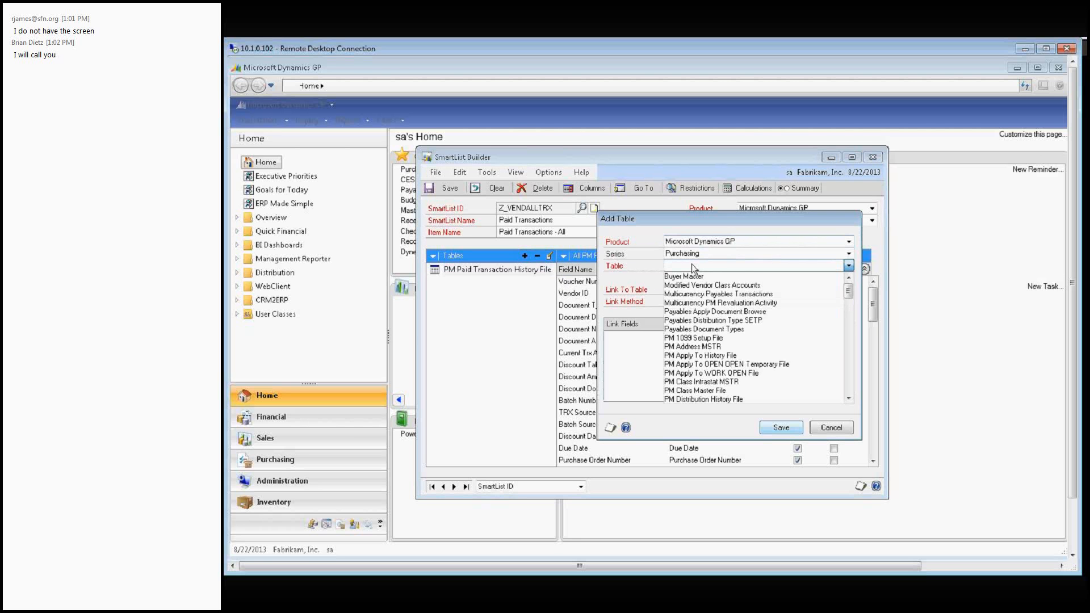
pyautogui.moveTo(848, 295); pyautogui.dragTo(852, 330)
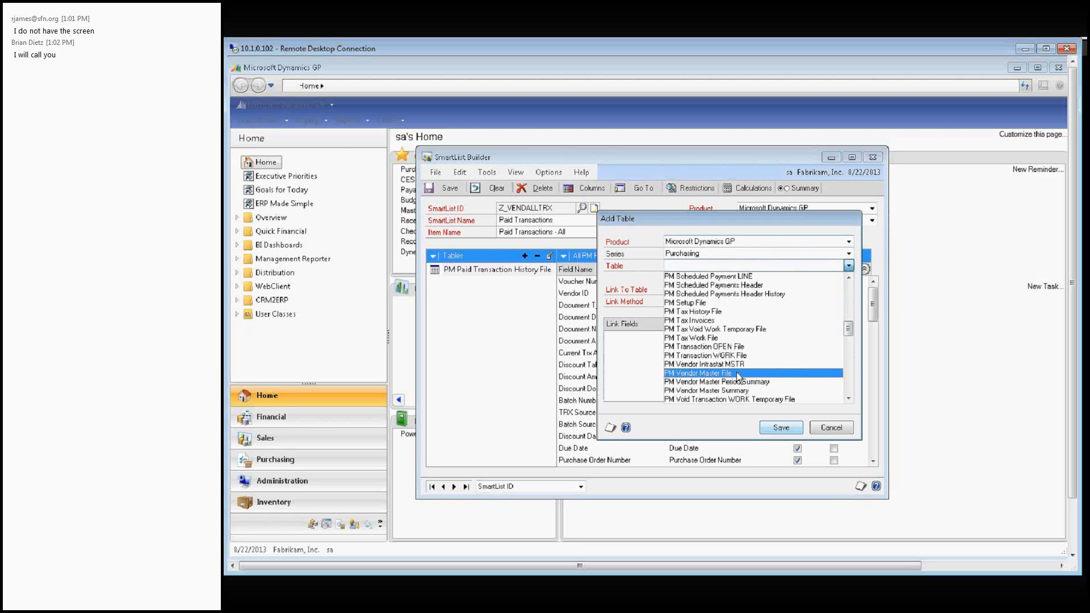
pyautogui.click(738, 374)
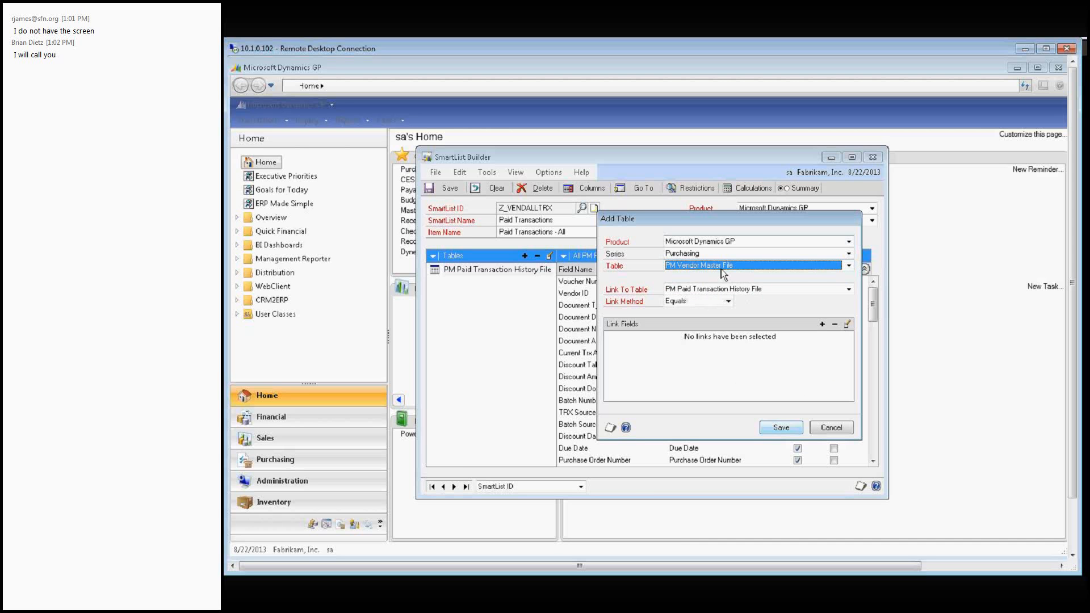
# Link Vendor ID in PM Paid Transaction History File to Vendor ID in PM Vendor Master File, save the added table and select it.
pyautogui.click(822, 325)
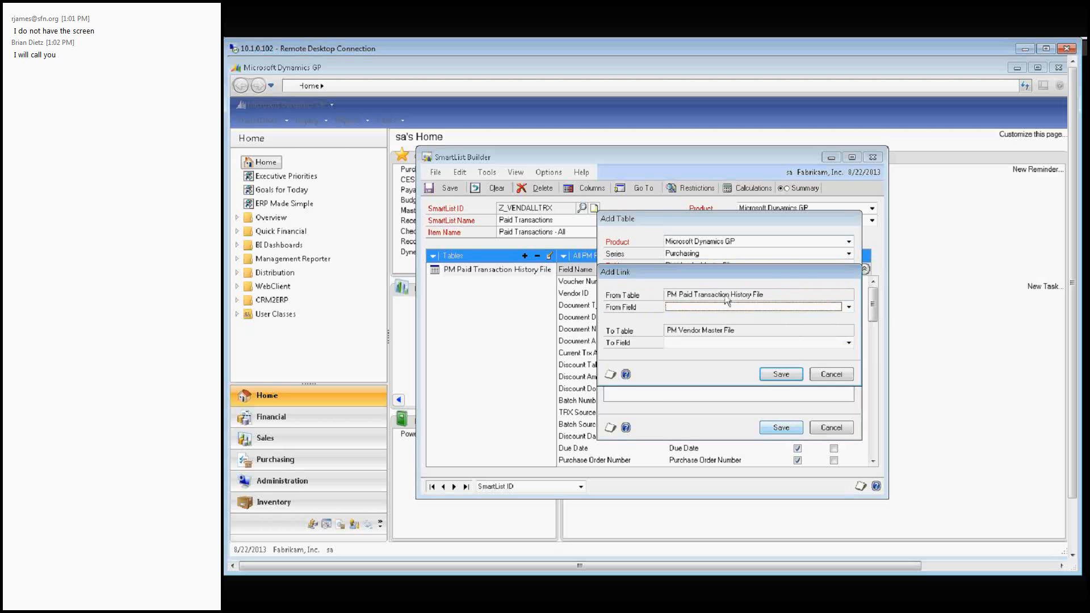
pyautogui.click(712, 308)
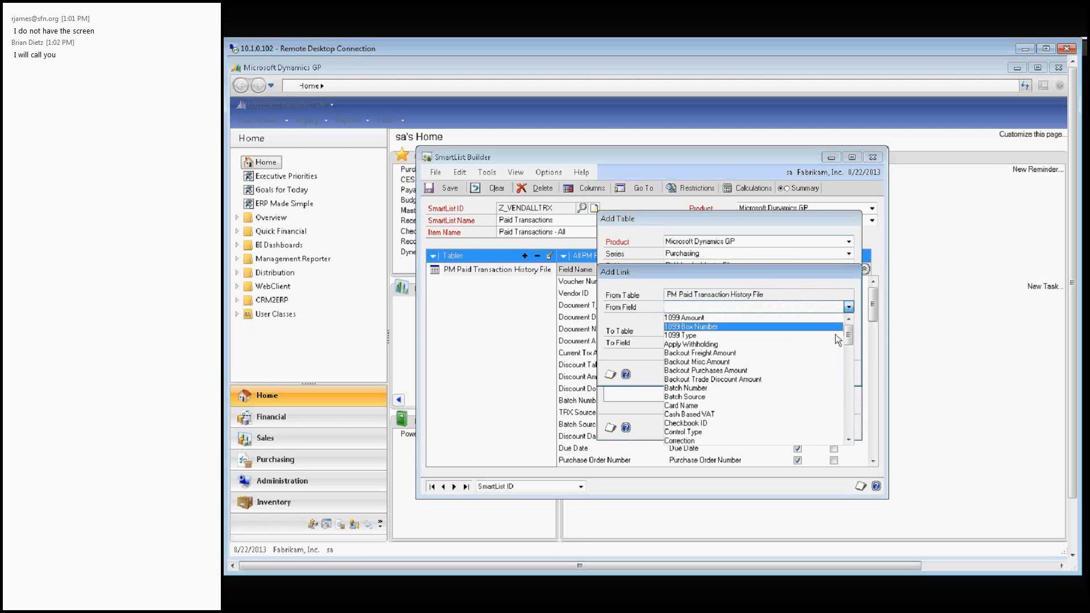
pyautogui.moveTo(849, 336); pyautogui.dragTo(849, 432)
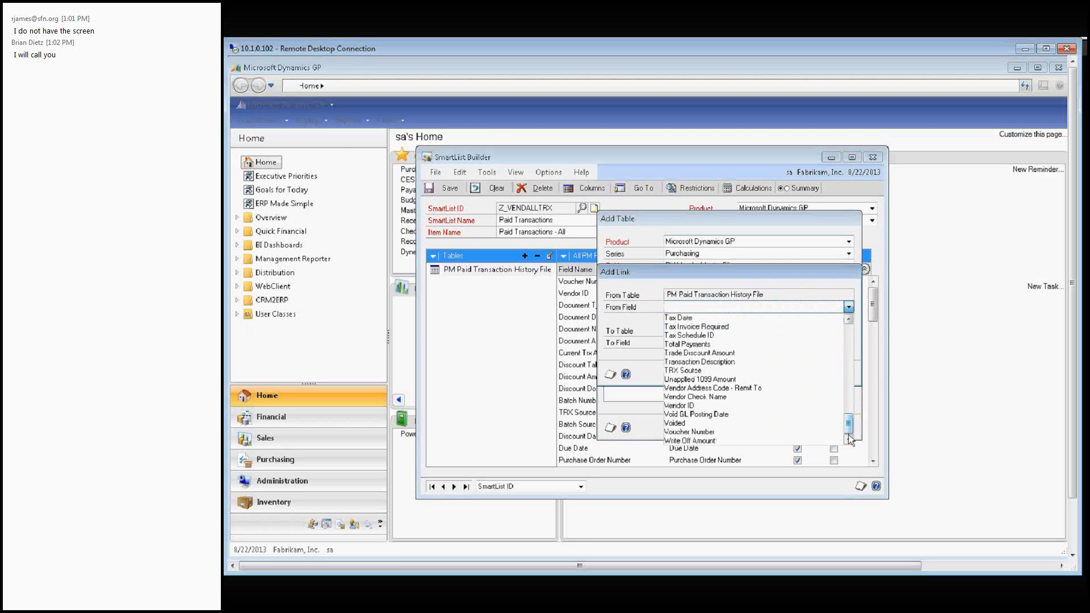
pyautogui.click(773, 405)
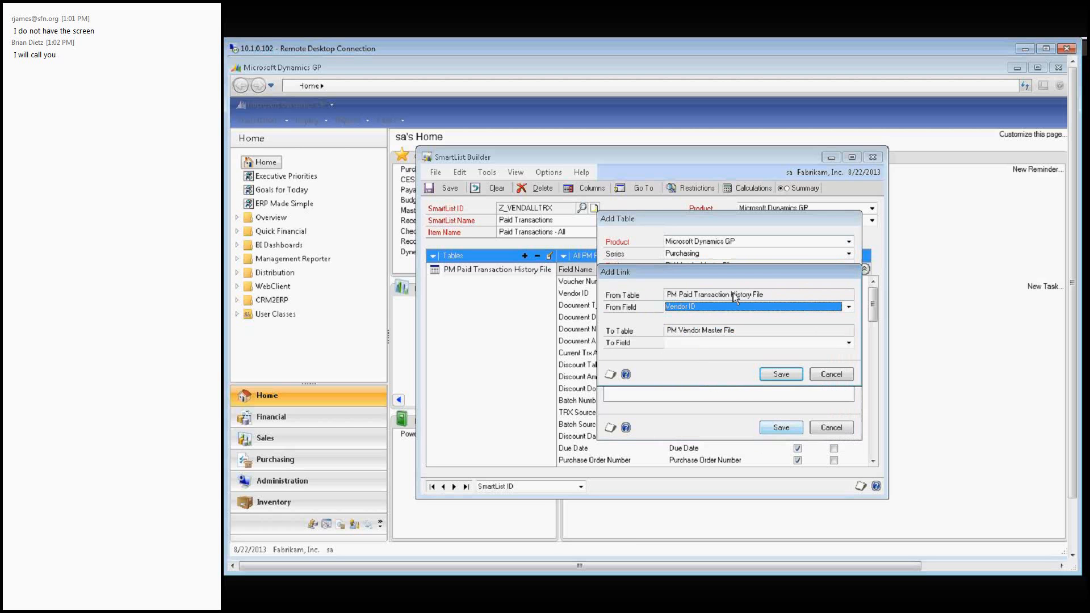
pyautogui.click(743, 343)
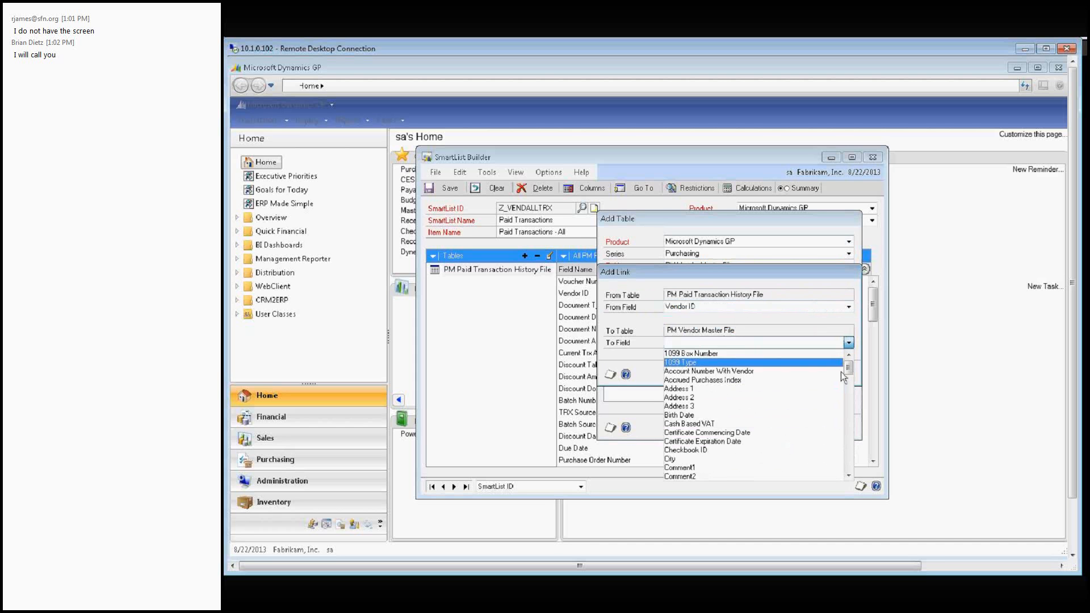
pyautogui.moveTo(848, 368); pyautogui.dragTo(851, 454)
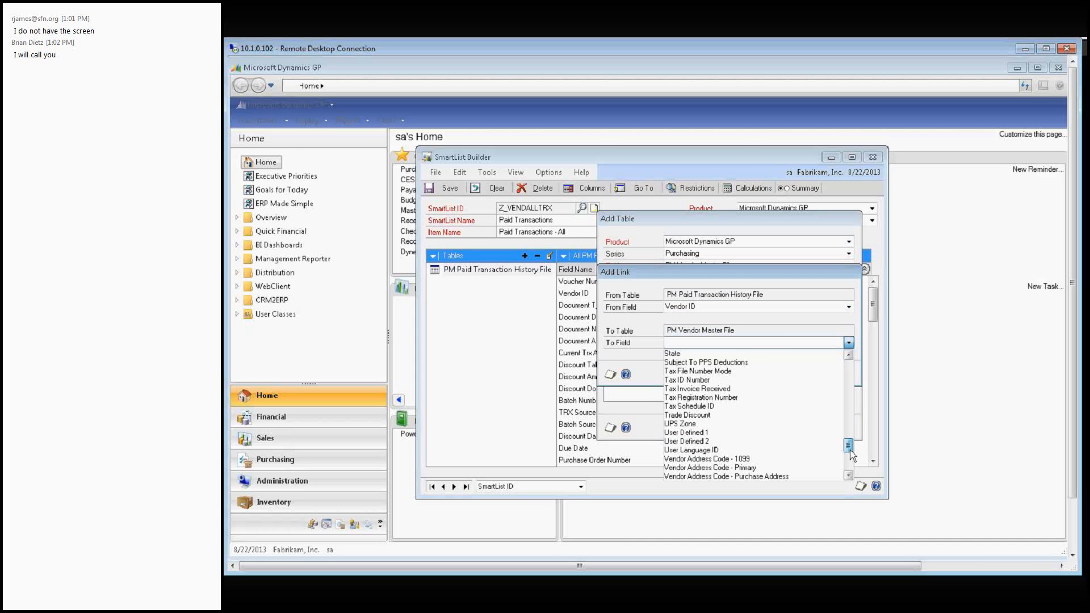
pyautogui.click(774, 396)
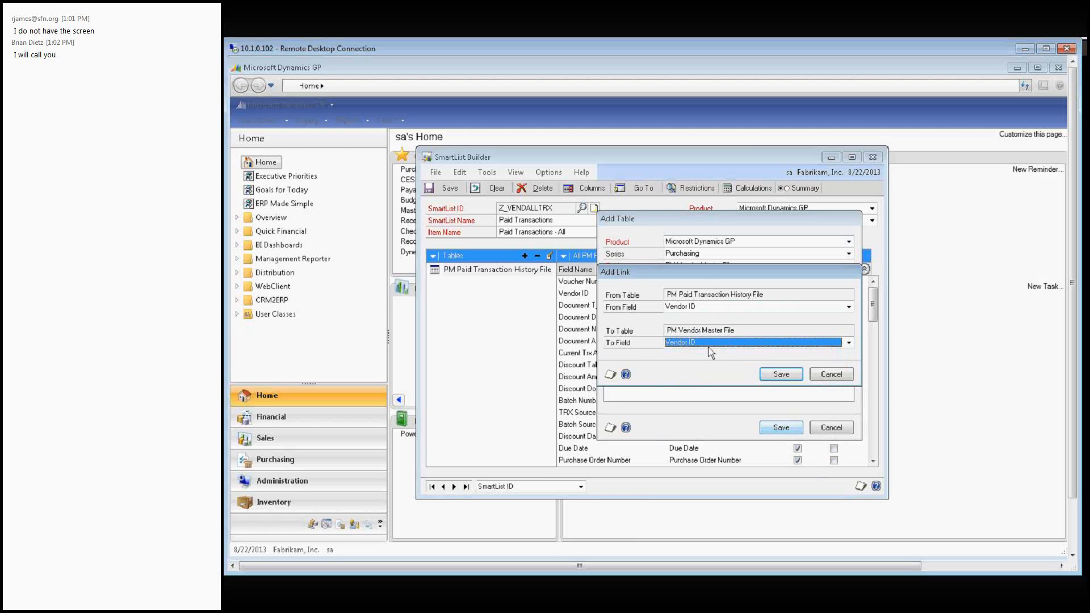
pyautogui.click(779, 374)
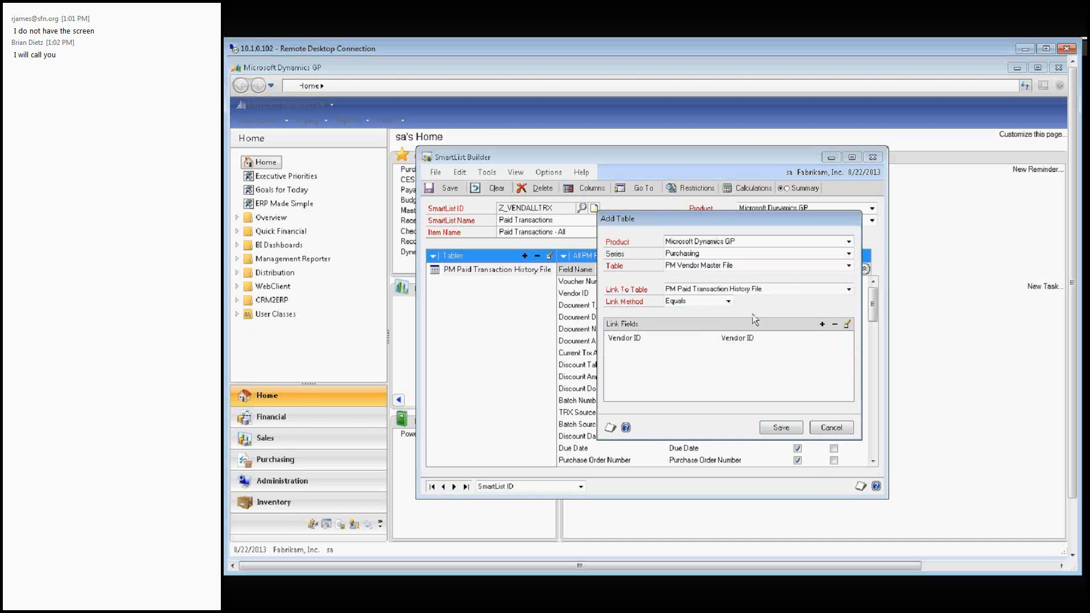
pyautogui.click(781, 427)
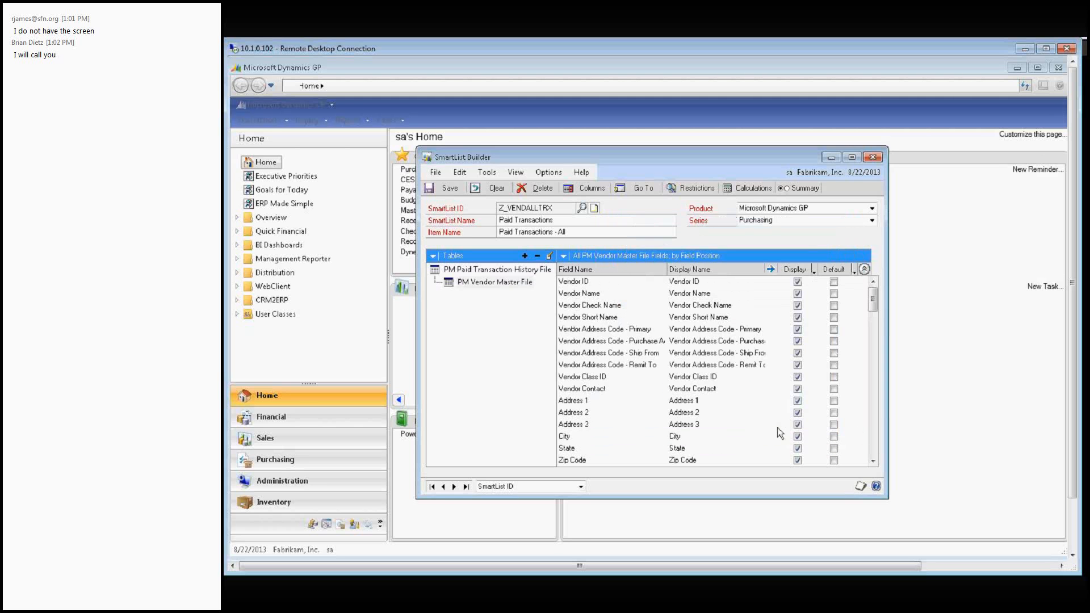
pyautogui.click(484, 284)
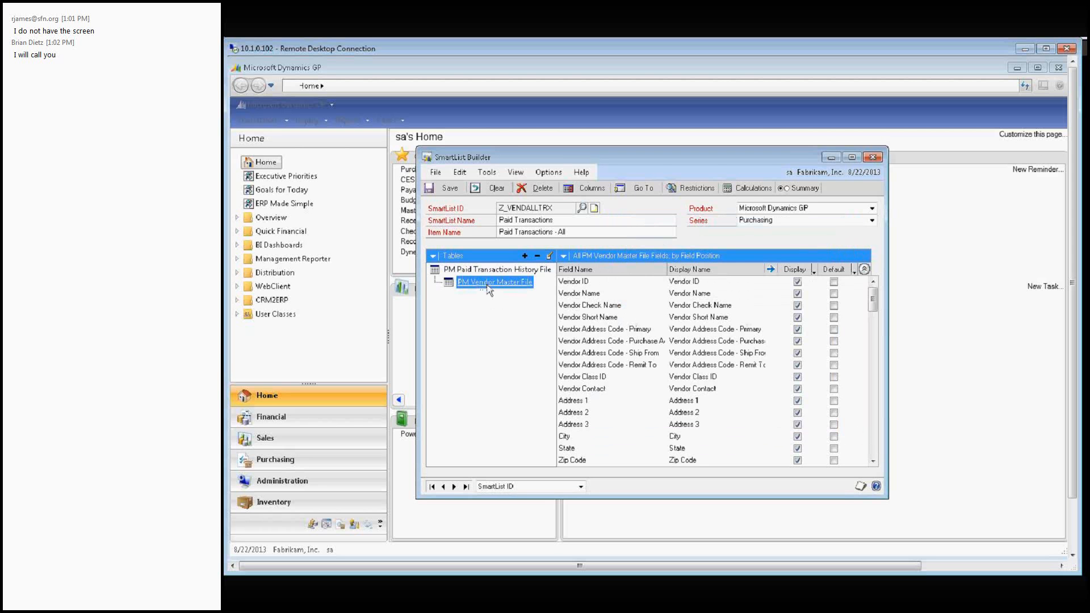
# Make Vendor Name from PM Vendor Master File a default column and return to the PM Paid Transaction History File fields.
pyautogui.click(694, 294)
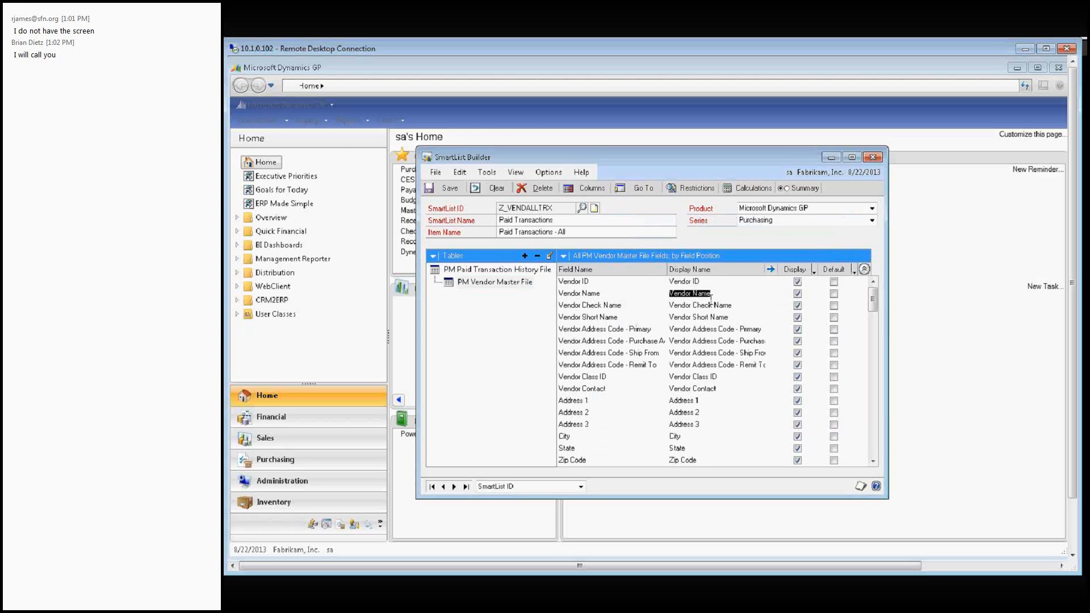
pyautogui.click(833, 293)
pyautogui.click(534, 270)
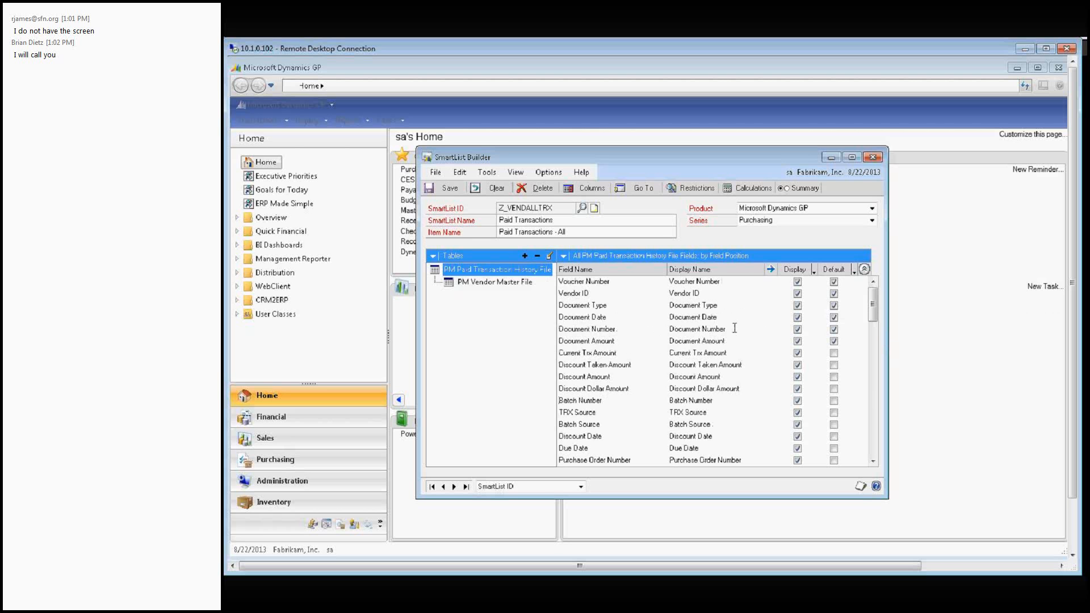
# Try System Number as the display name of the Voucher Number field, and restore the name to Voucher Number.
pyautogui.click(719, 282)
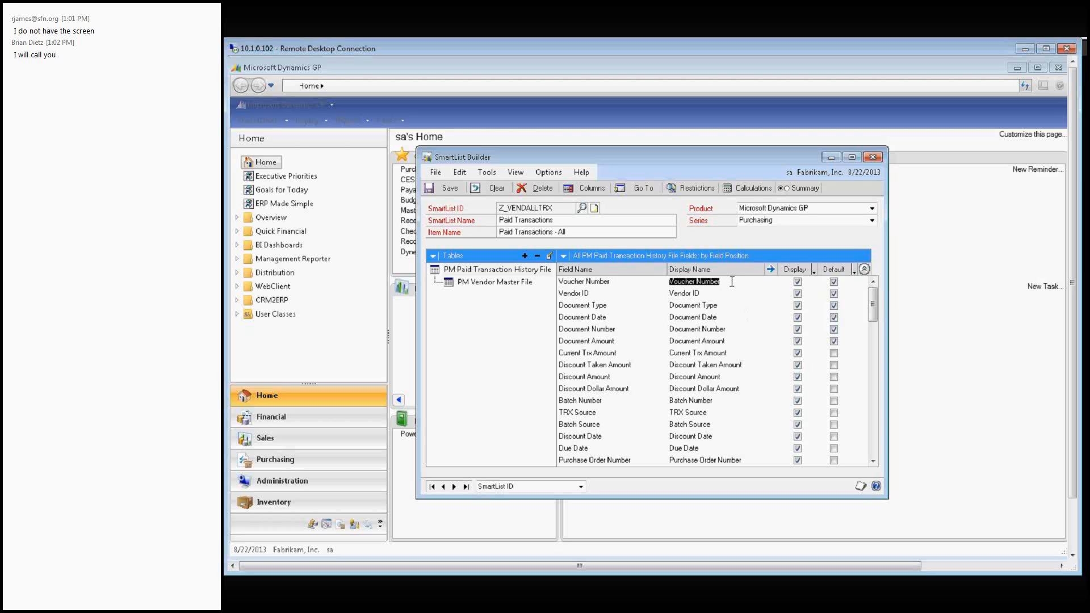
pyautogui.write('System Number')
pyautogui.press('BackSpace')
pyautogui.press('BackSpace')
pyautogui.press('BackSpace')
pyautogui.press('BackSpace')
pyautogui.press('BackSpace')
pyautogui.press('BackSpace')
pyautogui.press('BackSpace')
pyautogui.press('BackSpace')
pyautogui.press('BackSpace')
pyautogui.press('BackSpace')
pyautogui.press('BackSpace')
pyautogui.press('BackSpace')
pyautogui.press('BackSpace')
pyautogui.write('col')
pyautogui.press('BackSpace')
pyautogui.press('BackSpace')
pyautogui.press('BackSpace')
pyautogui.write('Voucher Number')
# Shorten the display names of the document amount, number and date fields to Doc Amount, Doc Number and Doc Date.
pyautogui.click(732, 291)
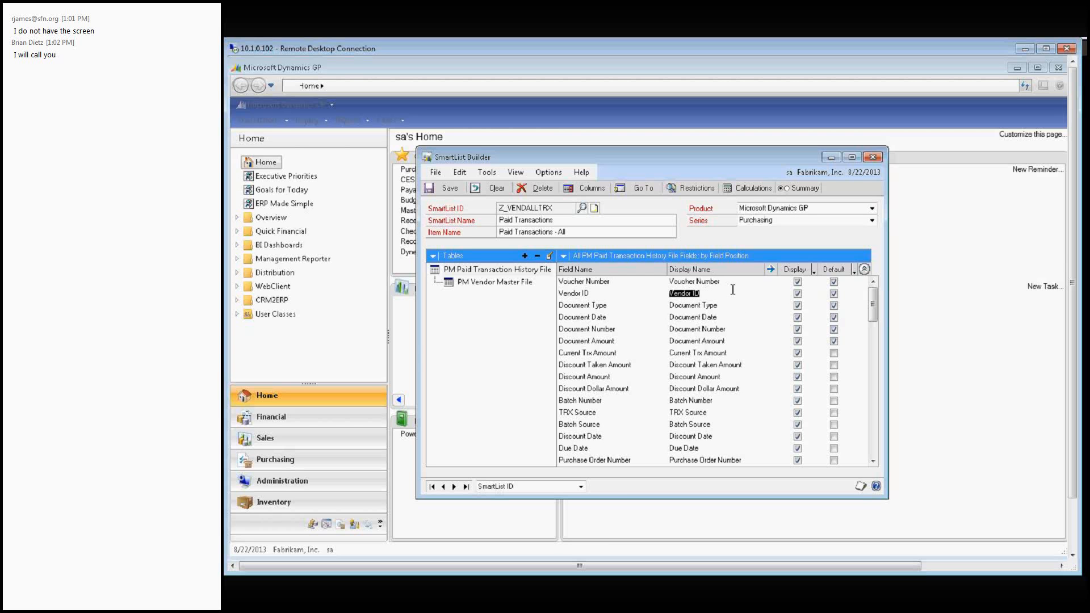
pyautogui.click(732, 305)
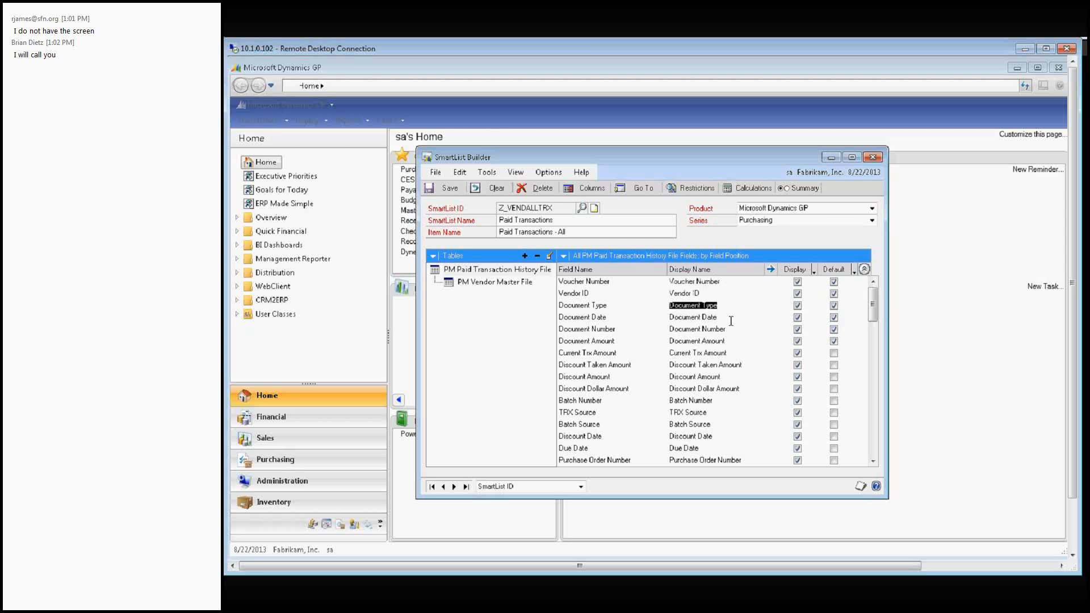
pyautogui.click(731, 316)
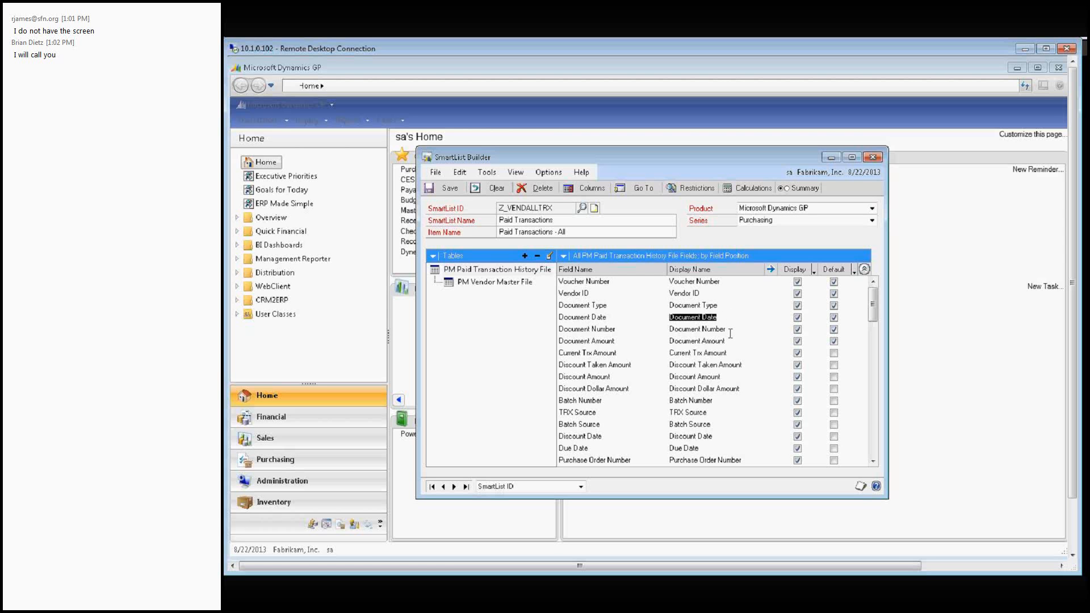
pyautogui.click(731, 332)
pyautogui.click(731, 339)
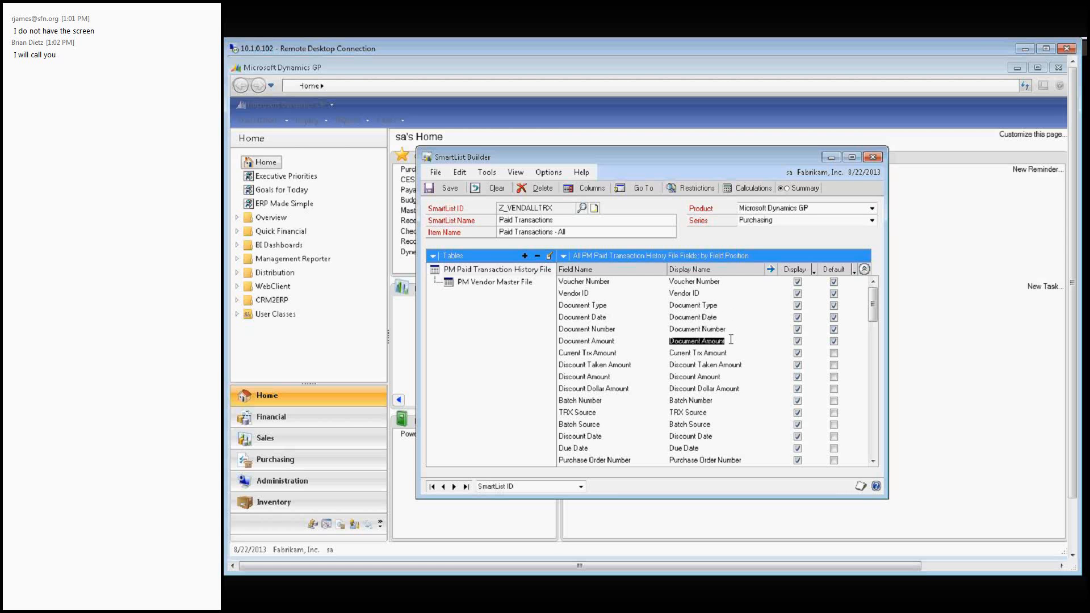
pyautogui.click(729, 330)
pyautogui.click(729, 341)
pyautogui.write('Doc Amount')
pyautogui.click(727, 330)
pyautogui.click(727, 341)
pyautogui.click(737, 330)
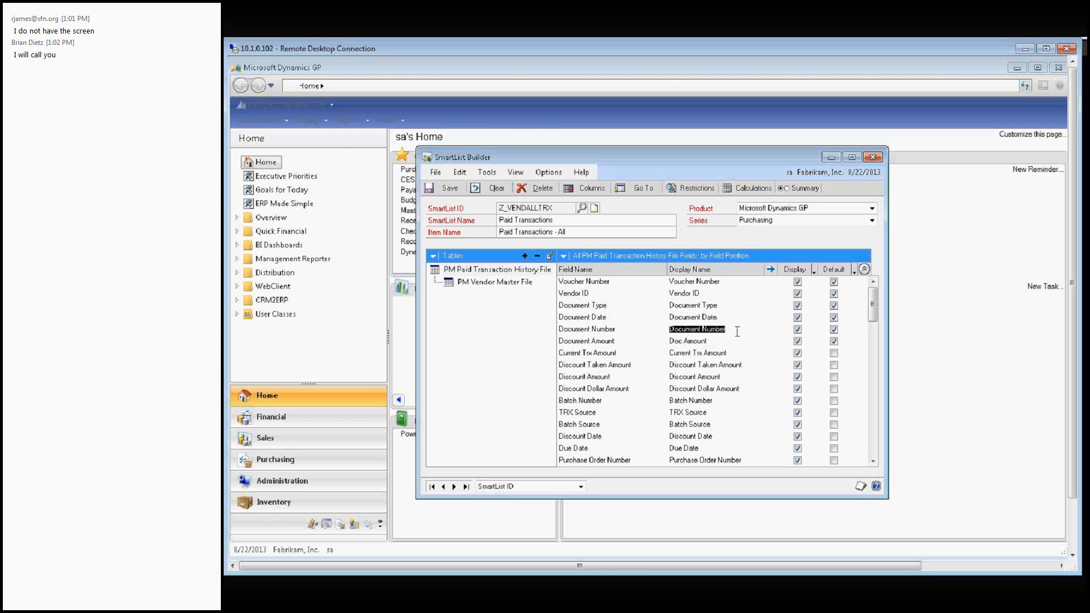
pyautogui.write('Doc Number')
pyautogui.click(716, 319)
pyautogui.write('Doc Date')
# Examine the field options of Voucher Number, including the available string formats, and cancel out of them.
pyautogui.moveTo(706, 282); pyautogui.dragTo(719, 287)
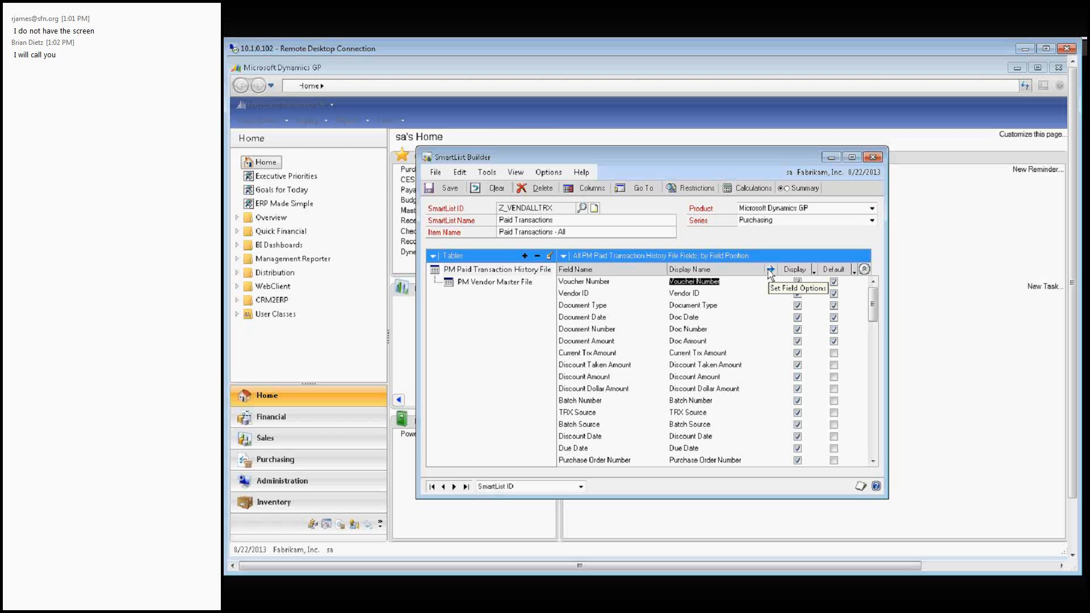
pyautogui.click(709, 293)
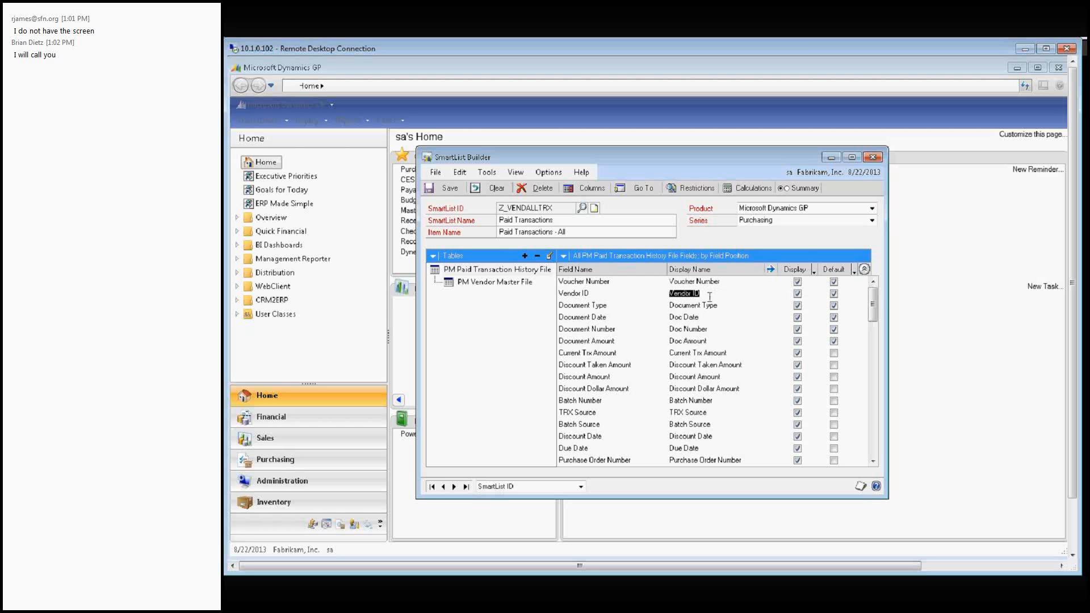
pyautogui.click(716, 307)
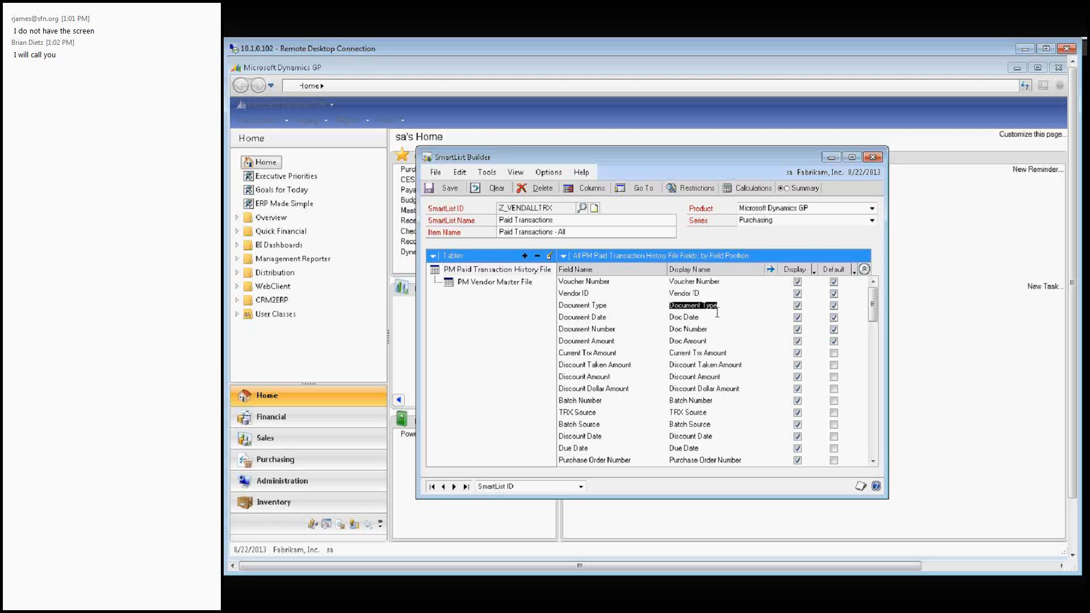
pyautogui.click(716, 283)
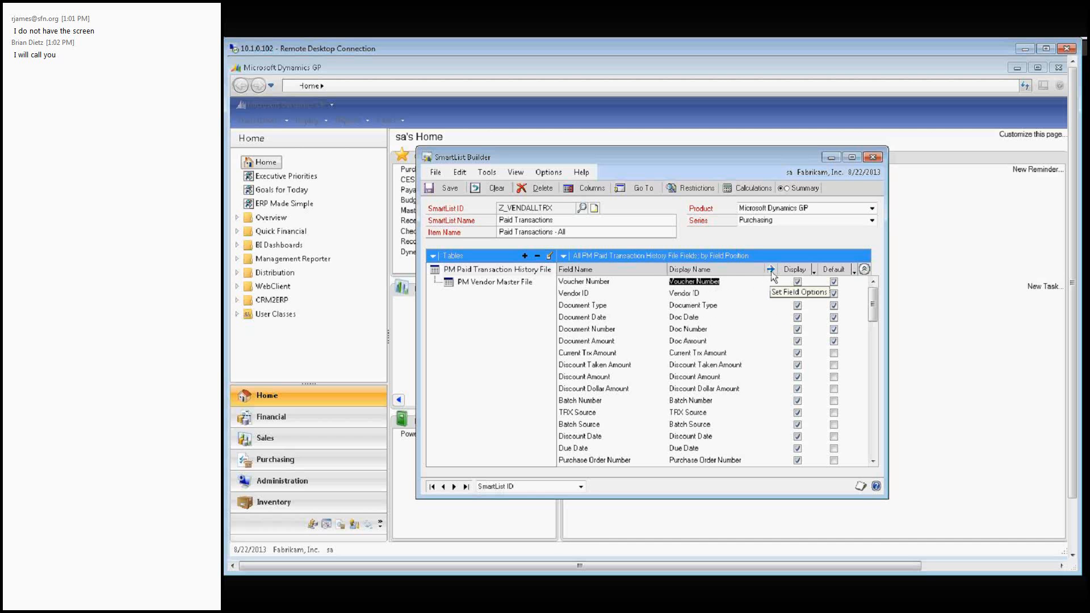
pyautogui.click(771, 270)
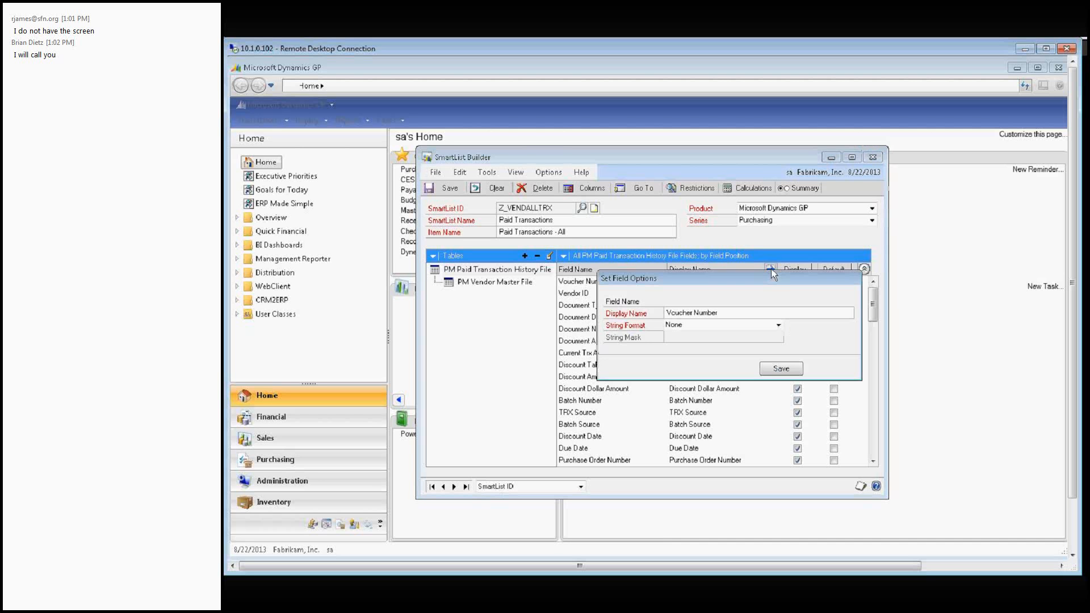
pyautogui.click(716, 327)
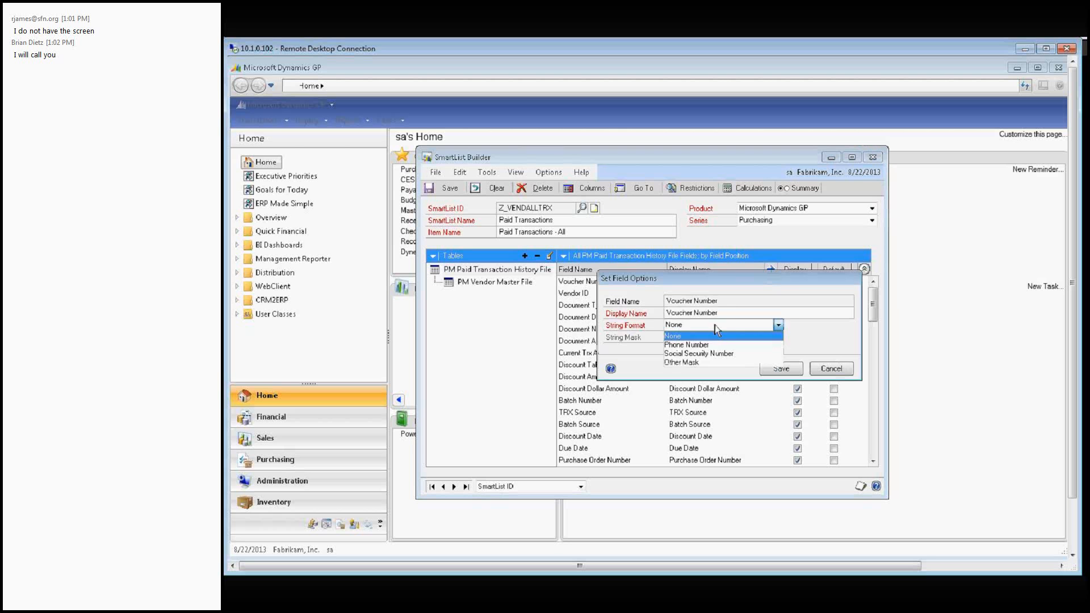
pyautogui.click(716, 329)
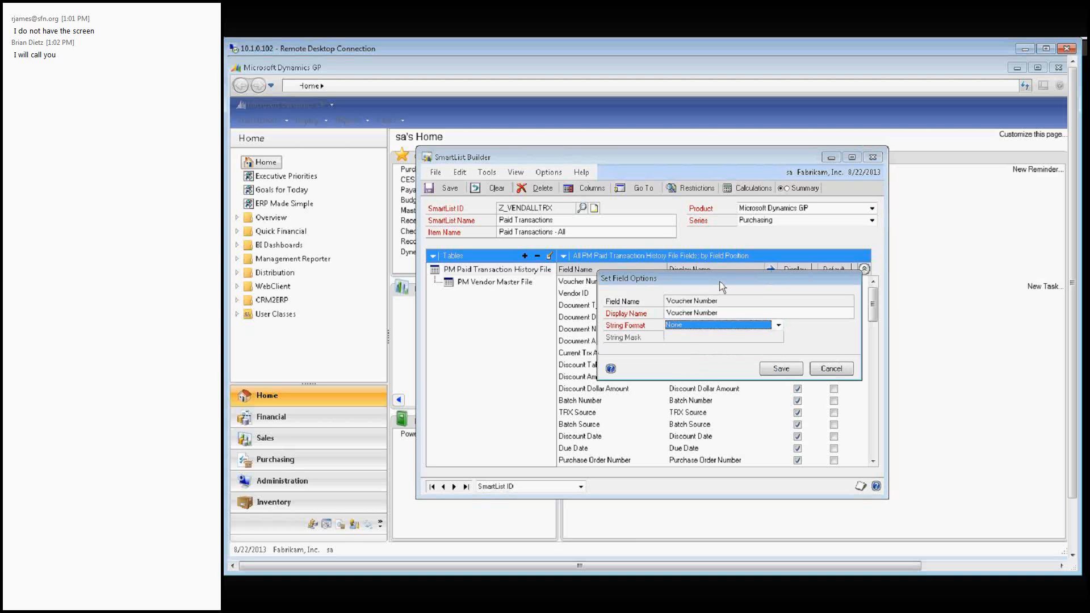
pyautogui.click(687, 327)
pyautogui.click(686, 326)
pyautogui.click(826, 373)
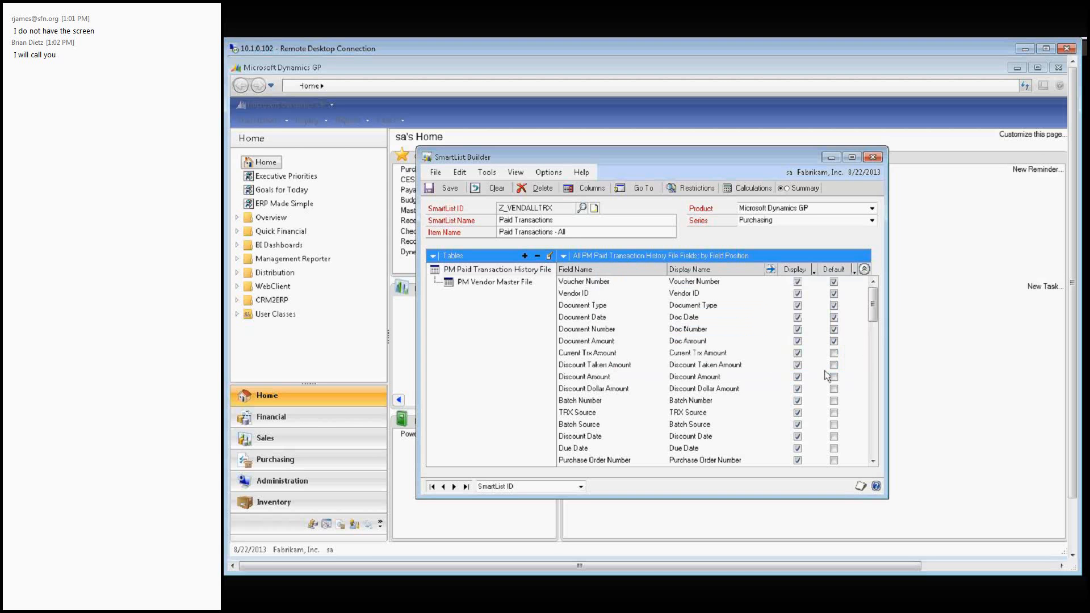
# View the field options of Vendor ID and close them without saving.
pyautogui.click(711, 295)
pyautogui.click(770, 269)
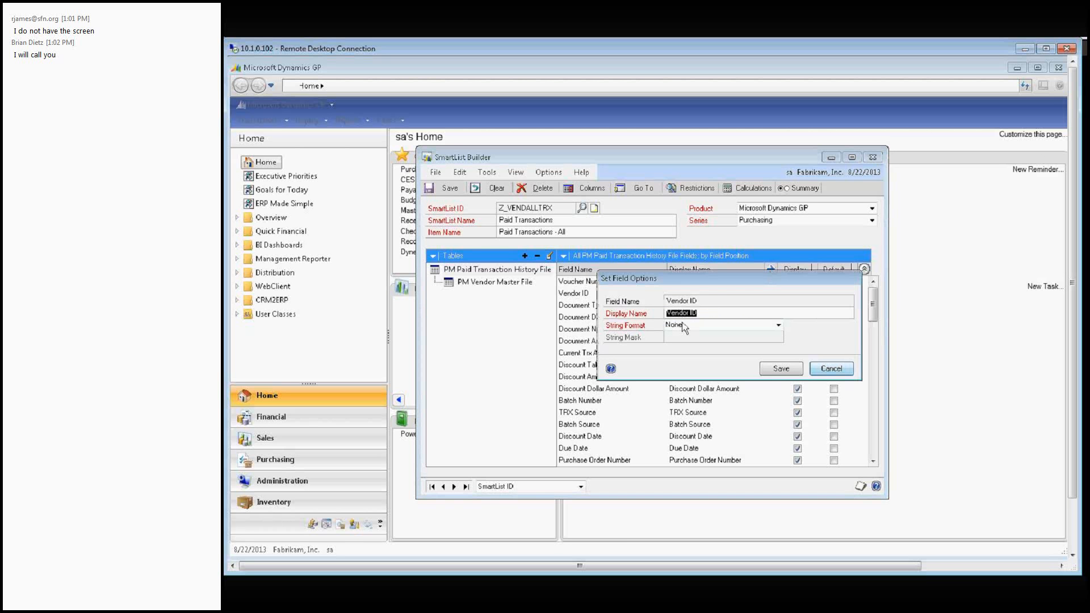
pyautogui.click(832, 369)
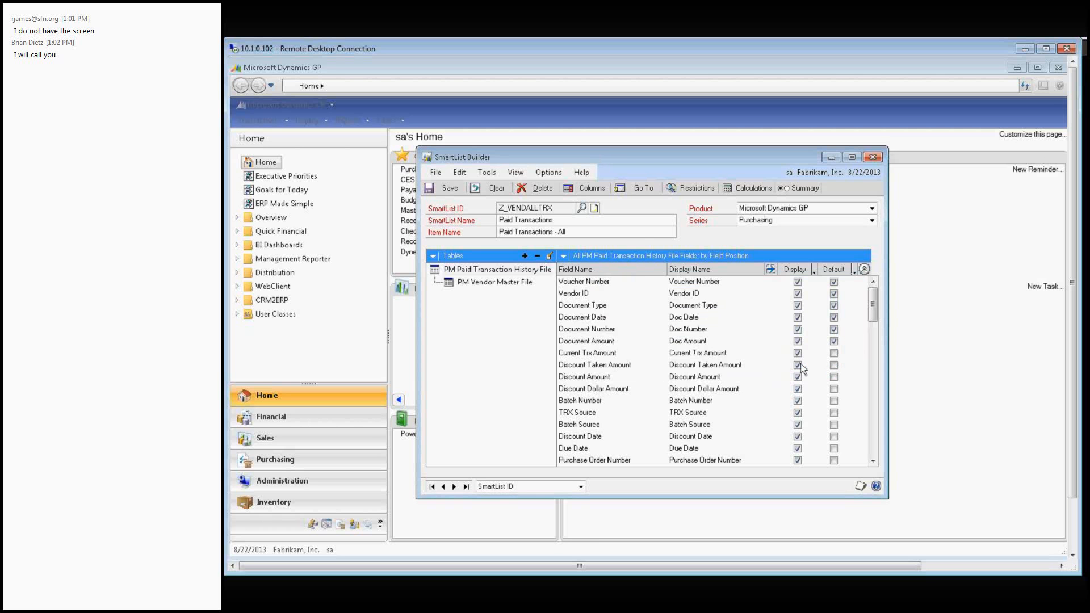
# Examine the field options of Document Type with its list number and description table, and cancel without saving.
pyautogui.click(719, 306)
pyautogui.click(723, 307)
pyautogui.moveTo(722, 307); pyautogui.dragTo(668, 307)
pyautogui.click(722, 308)
pyautogui.click(771, 271)
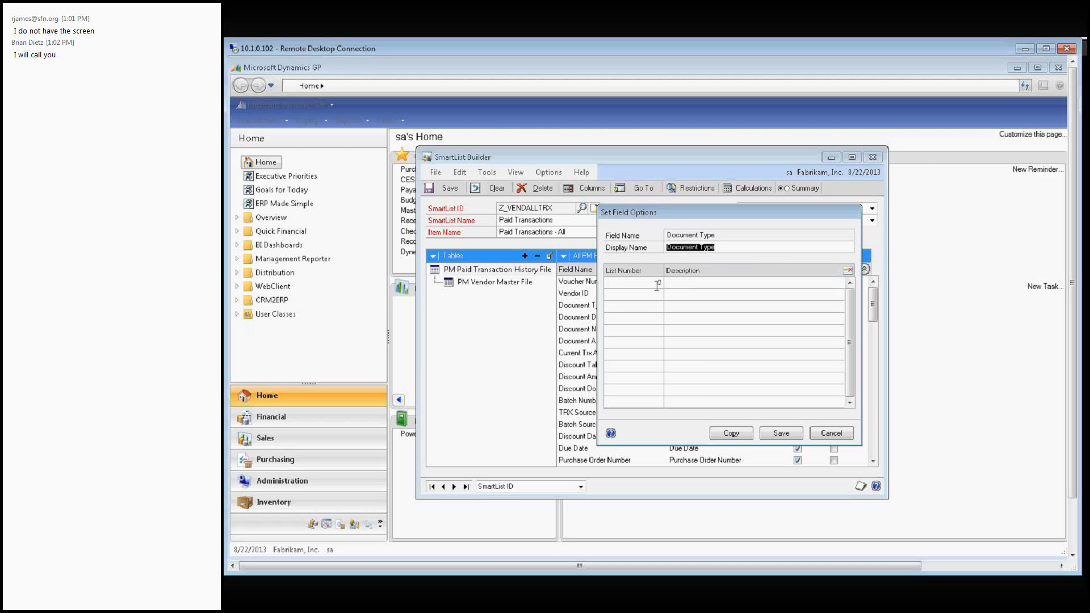
pyautogui.click(699, 285)
pyautogui.click(832, 435)
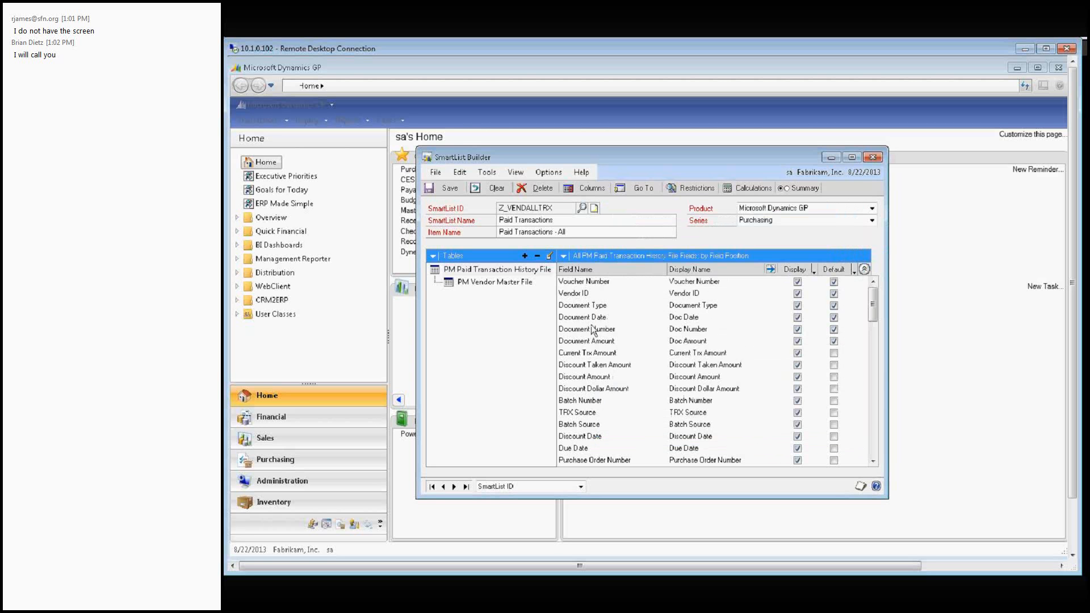
# Save the Paid Transactions SmartList and open SmartList, accepting the pending SmartList Builder changes.
pyautogui.click(437, 189)
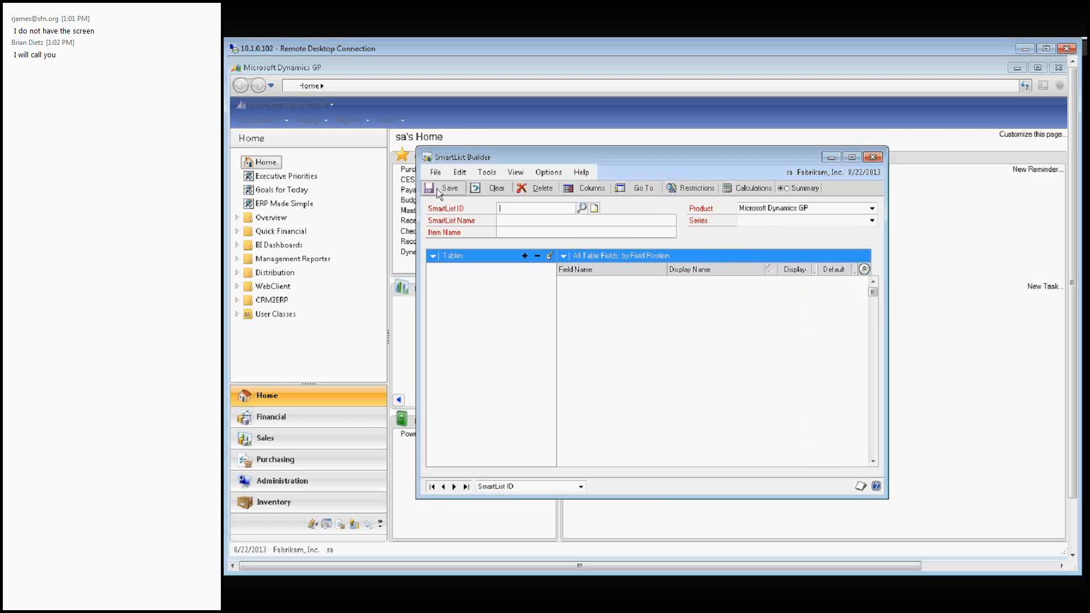
pyautogui.click(875, 159)
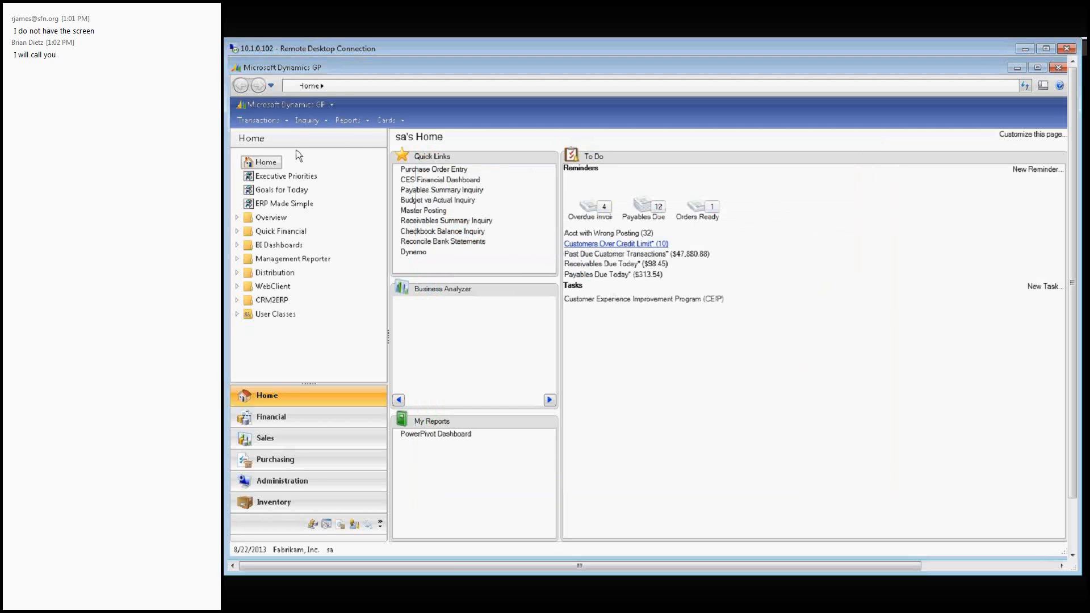
pyautogui.click(292, 105)
pyautogui.click(301, 194)
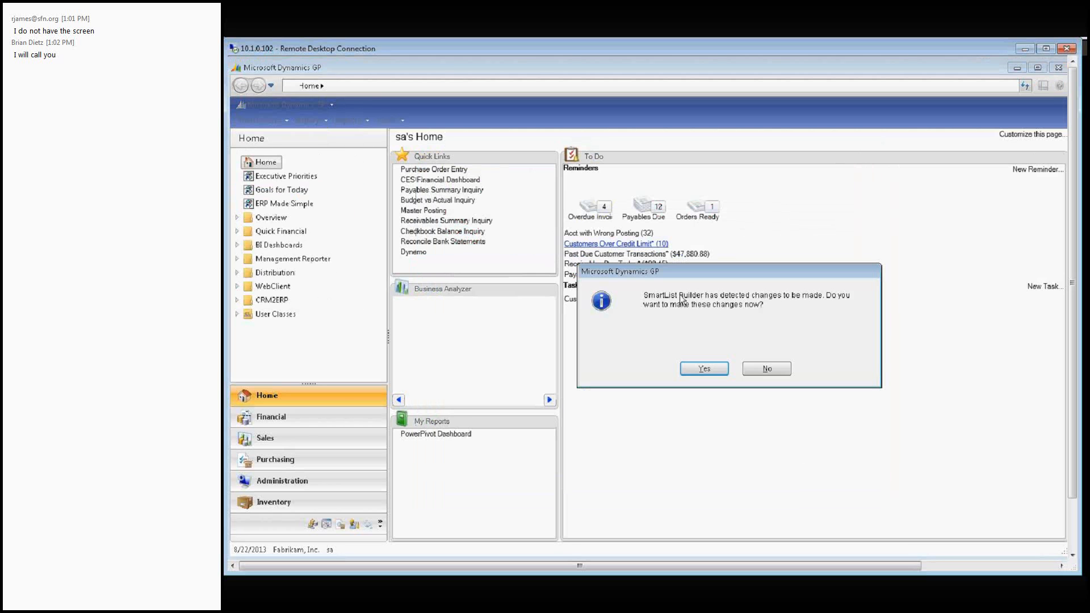
pyautogui.click(704, 369)
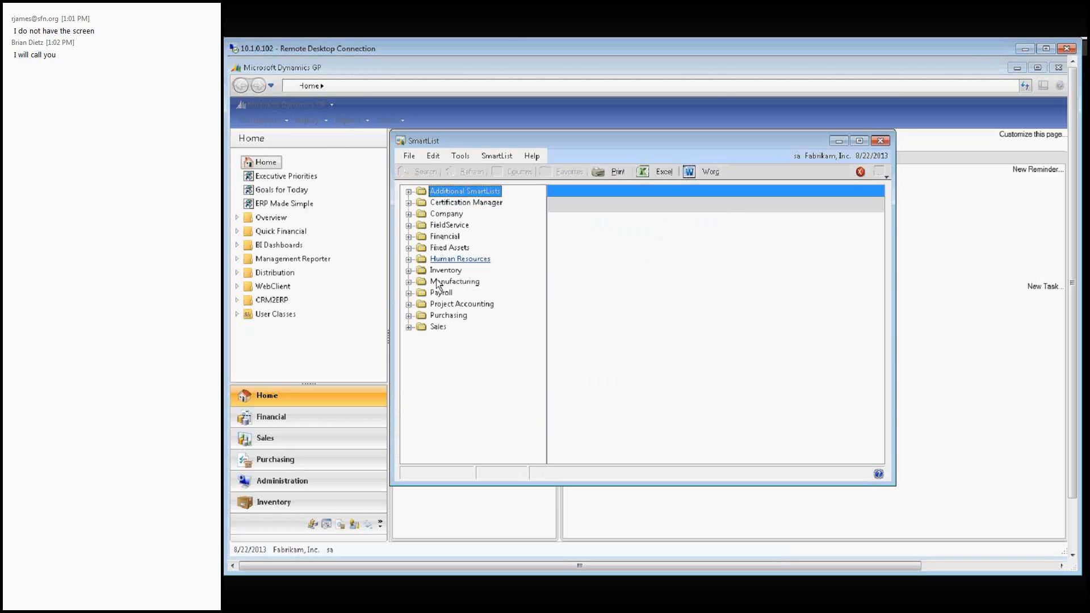
# Check the Purchasing folder for the Paid Transactions list and close SmartList.
pyautogui.click(457, 316)
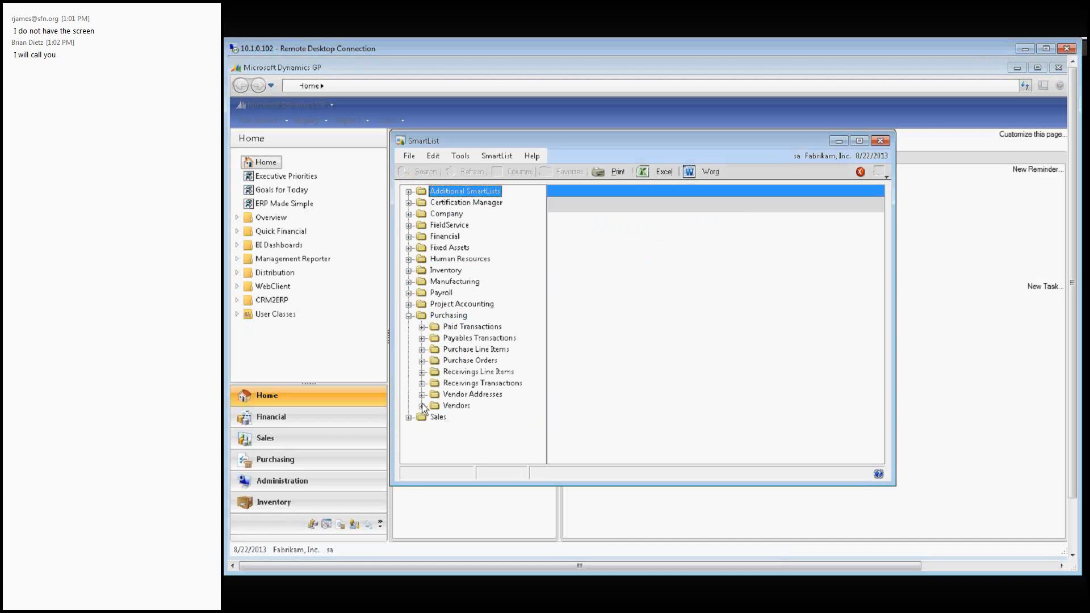
pyautogui.click(880, 141)
# Reopen the Z_VENDALLTRX definition in SmartList Builder, save it again and close the builder.
pyautogui.moveTo(1073, 285); pyautogui.dragTo(1077, 242)
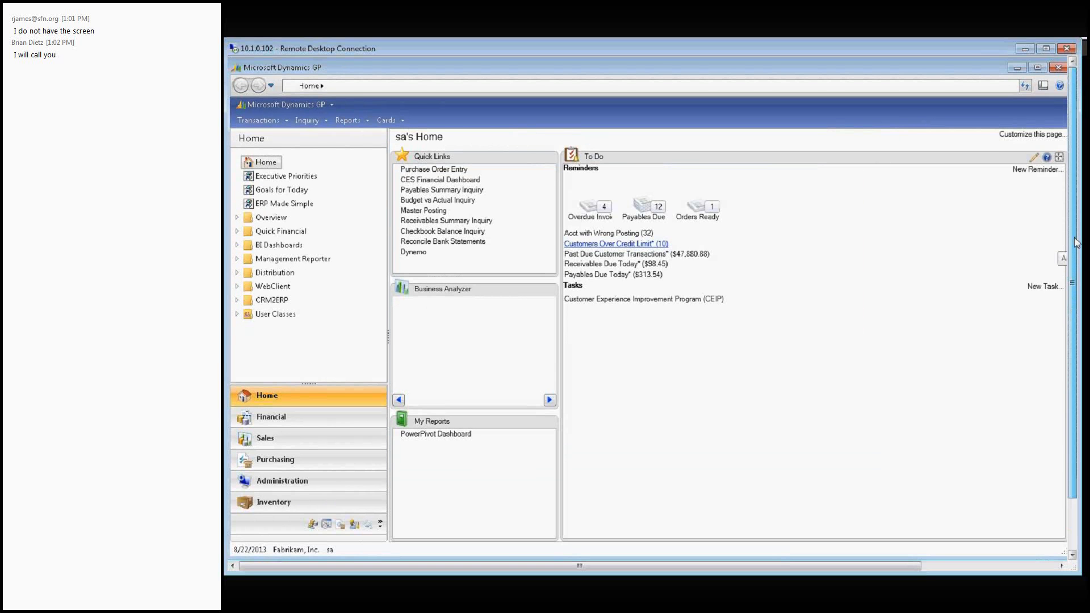
pyautogui.click(286, 105)
pyautogui.moveTo(308, 163)
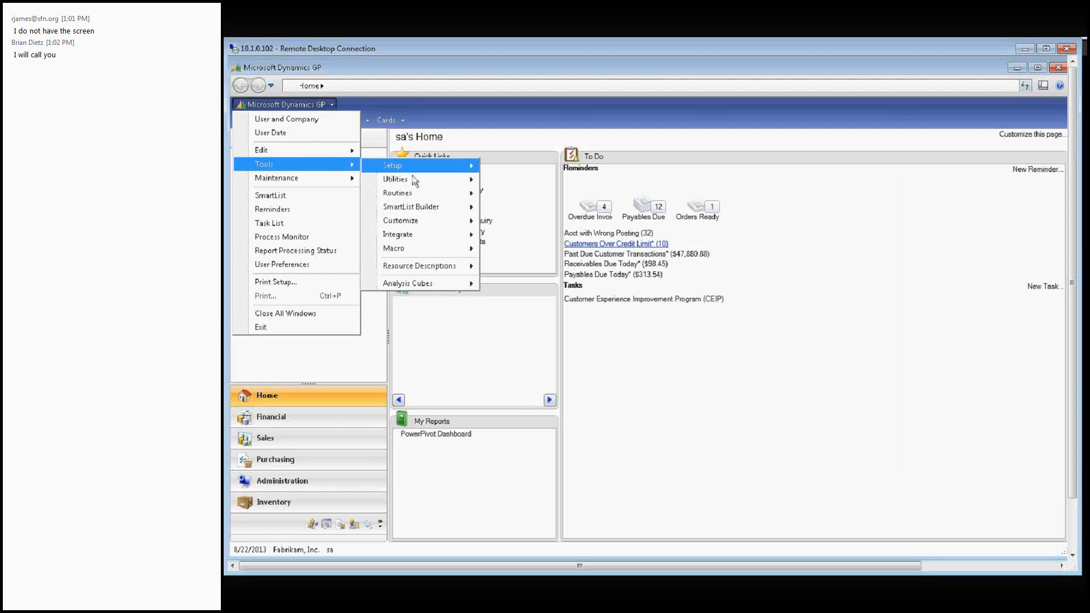
pyautogui.moveTo(417, 207)
pyautogui.click(508, 210)
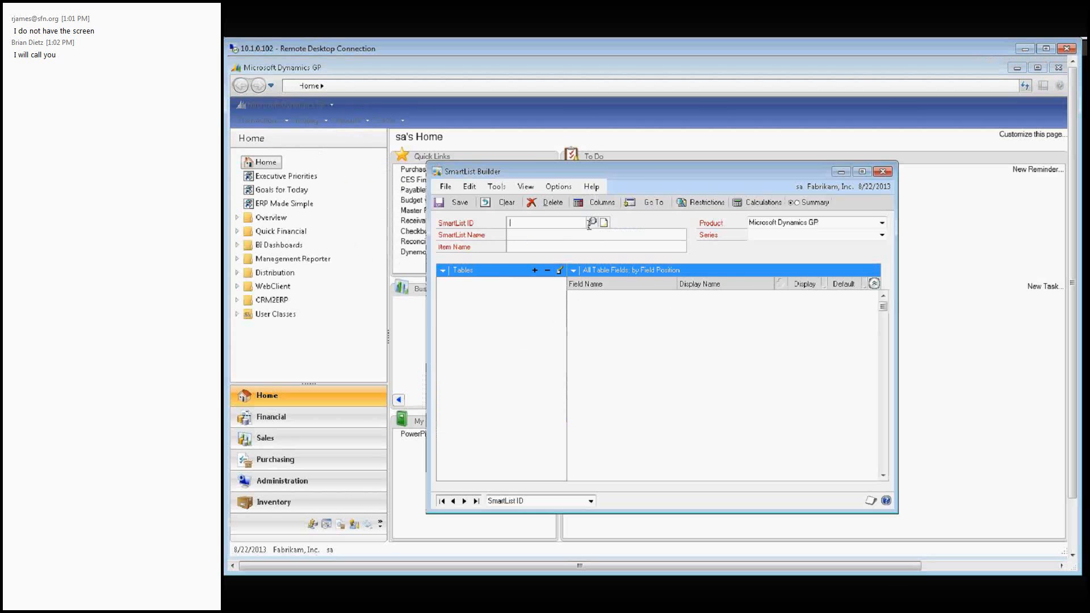
pyautogui.click(594, 223)
pyautogui.click(835, 399)
pyautogui.click(476, 500)
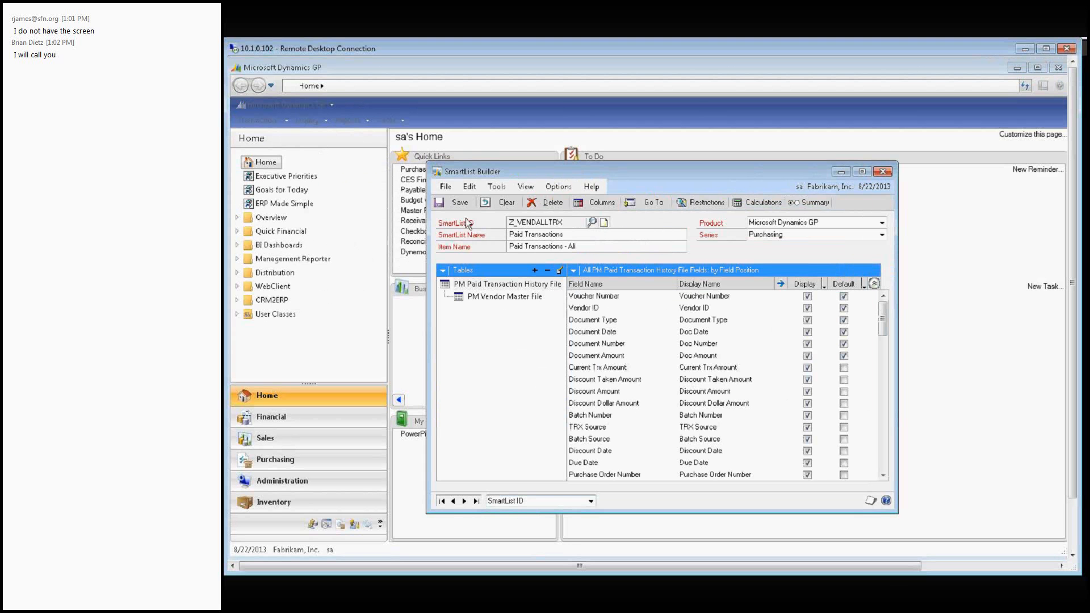
pyautogui.click(458, 202)
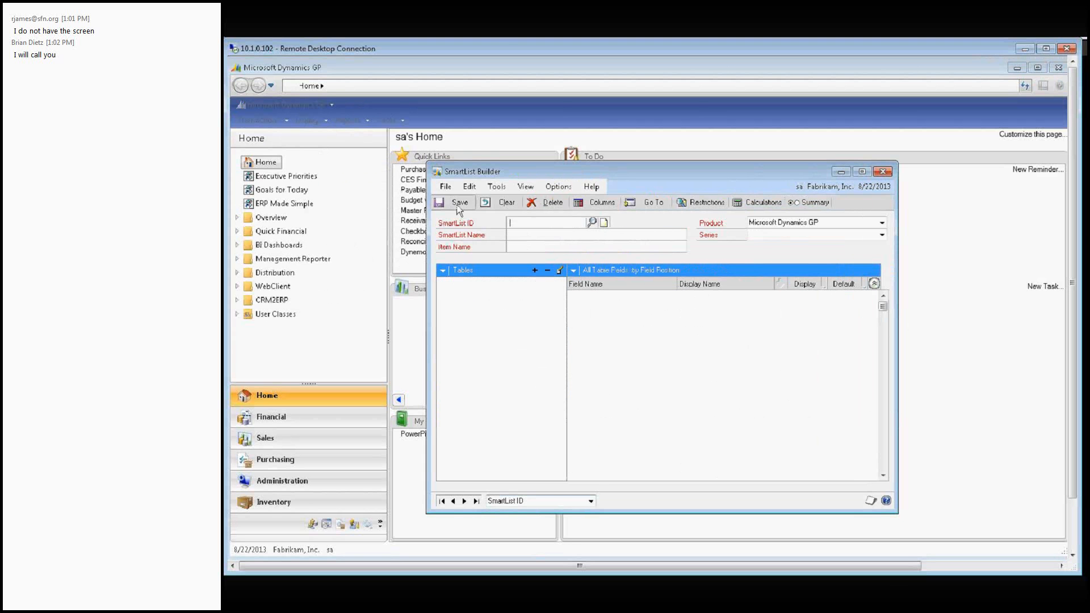
pyautogui.click(882, 171)
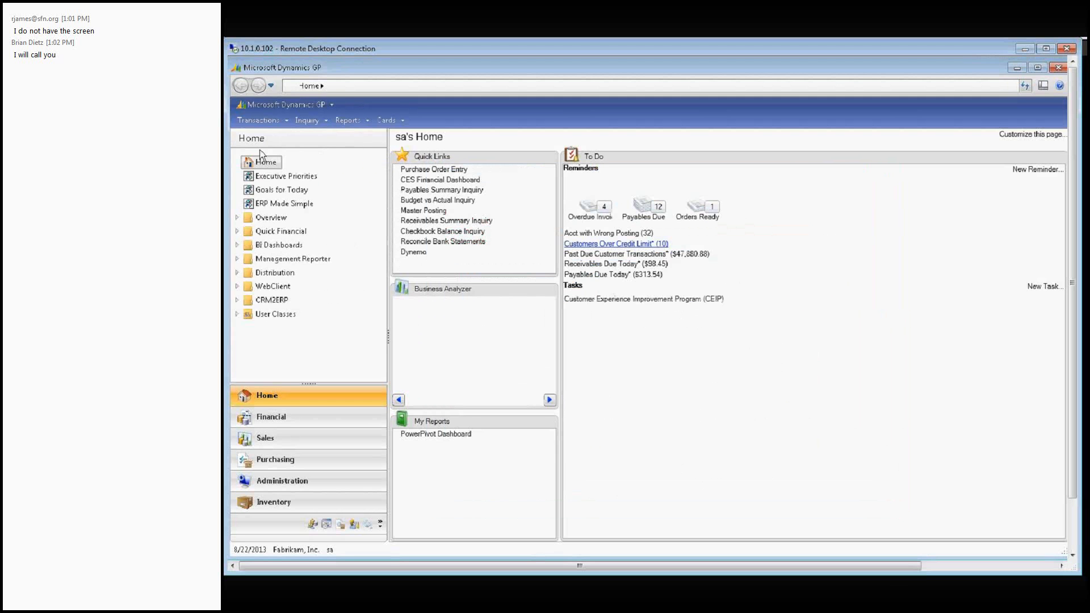
# Launch SmartList again and apply the changes from the re-saved definition.
pyautogui.click(287, 105)
pyautogui.click(286, 193)
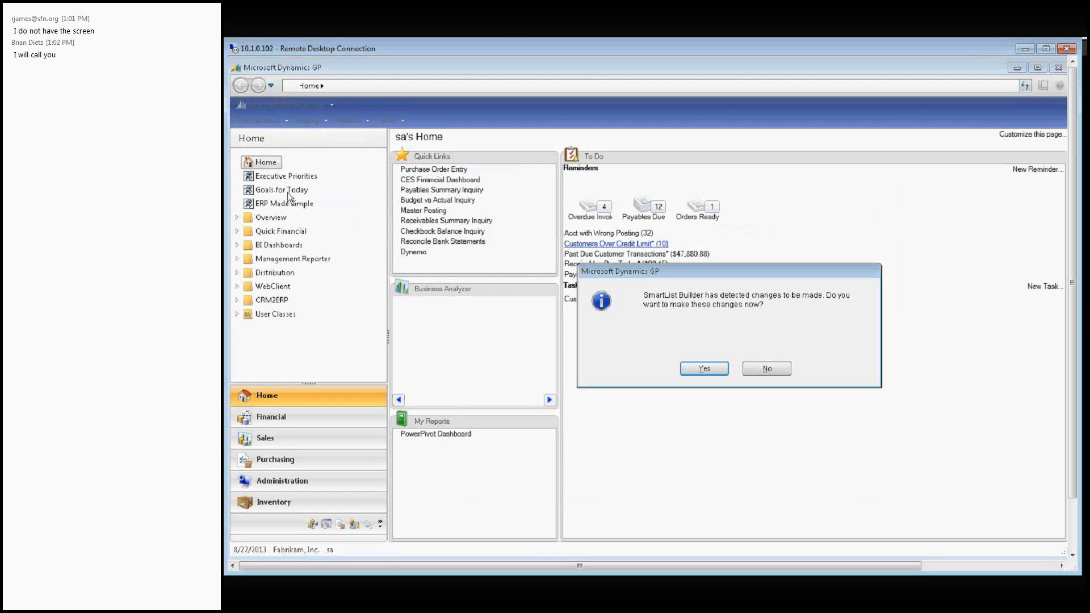
pyautogui.click(713, 370)
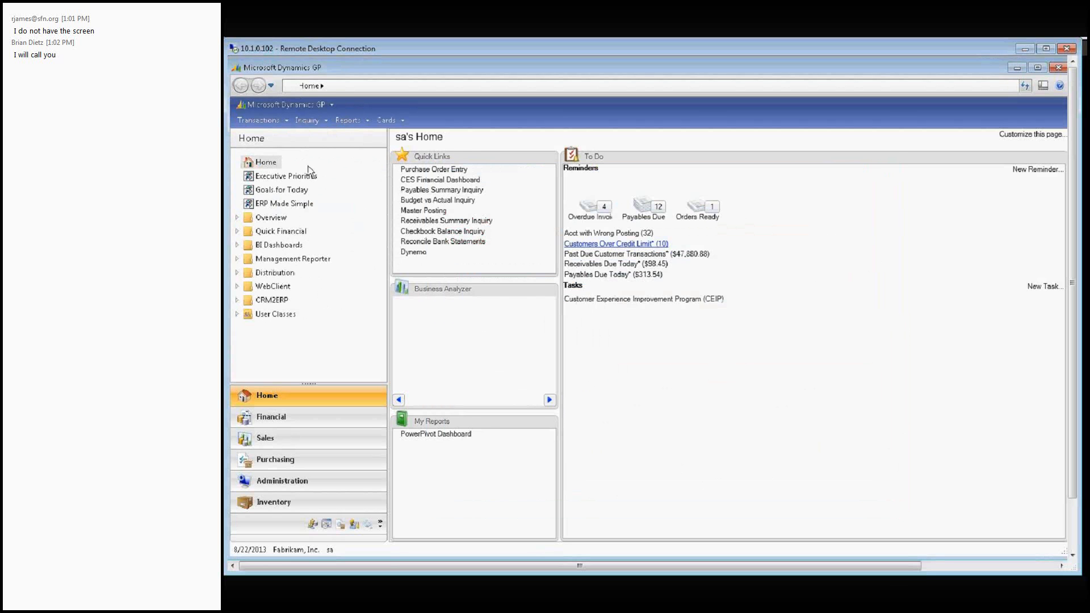
# Bring the open SmartList window to the front and display the Paid Transactions list from the Purchasing folder.
pyautogui.click(294, 107)
pyautogui.click(294, 109)
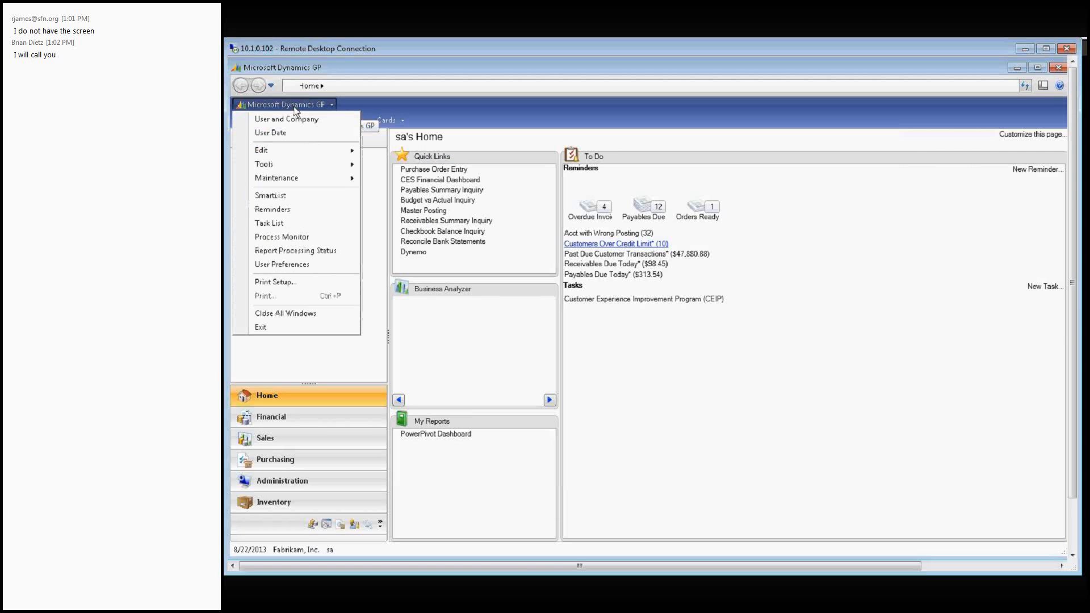
pyautogui.click(1071, 338)
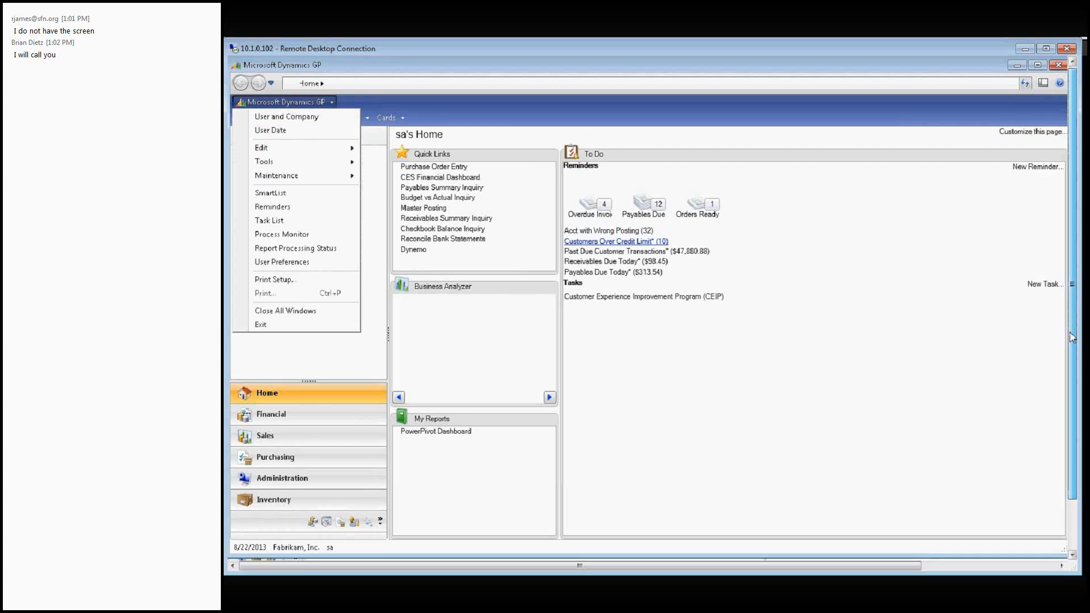
pyautogui.scroll(-3, 1071, 338)
pyautogui.click(405, 550)
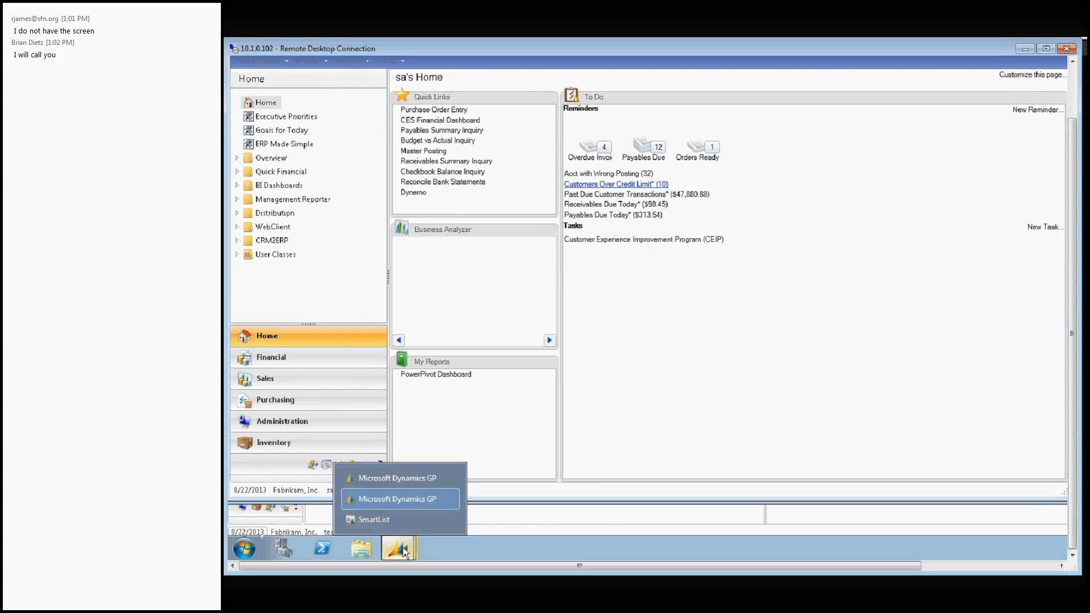
pyautogui.click(373, 519)
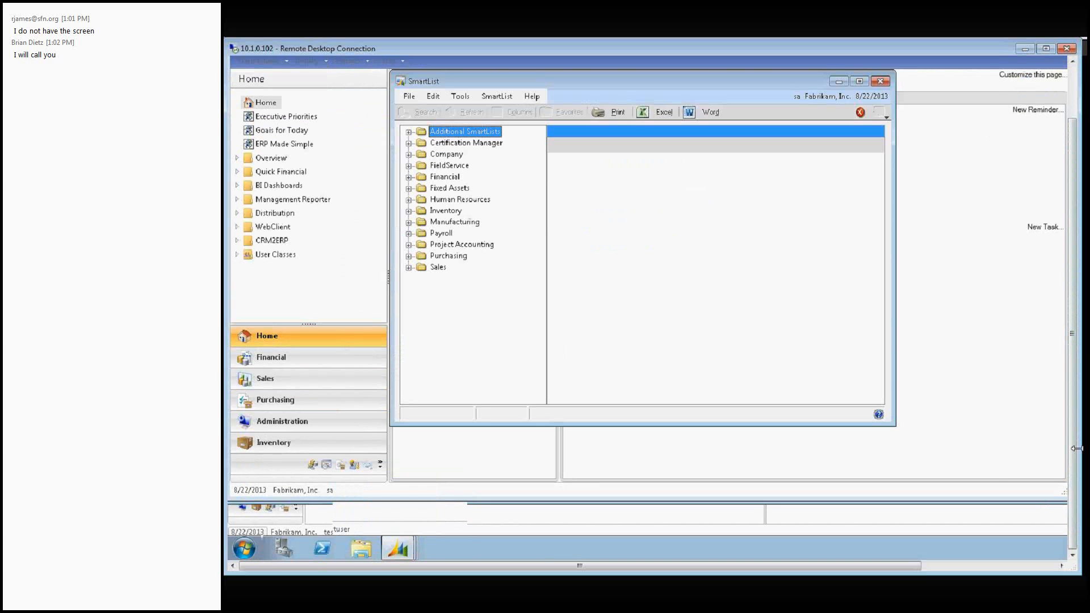
pyautogui.scroll(3, 1074, 448)
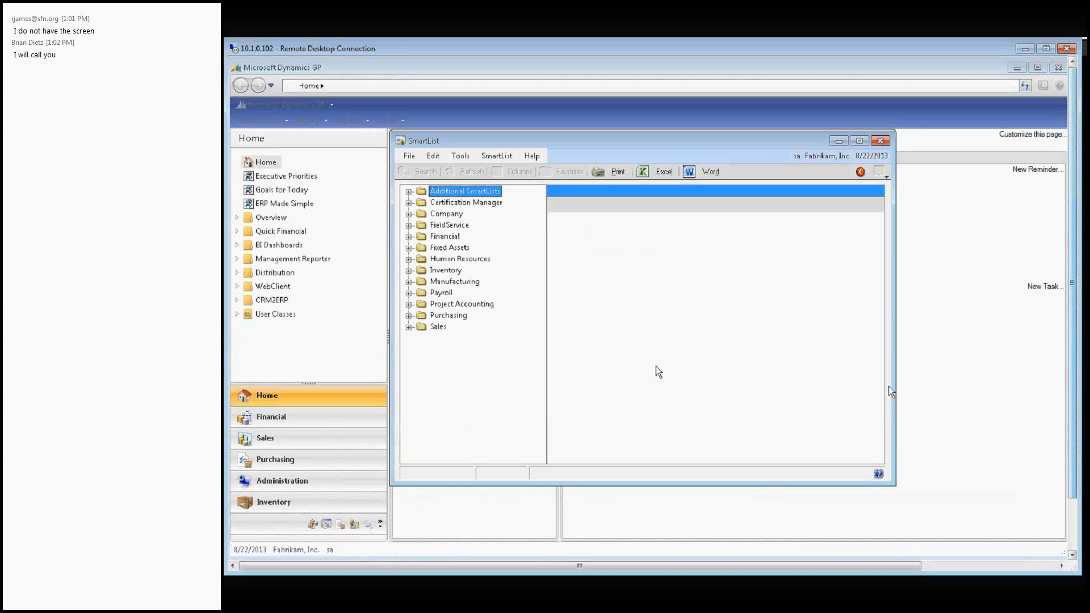
pyautogui.click(408, 316)
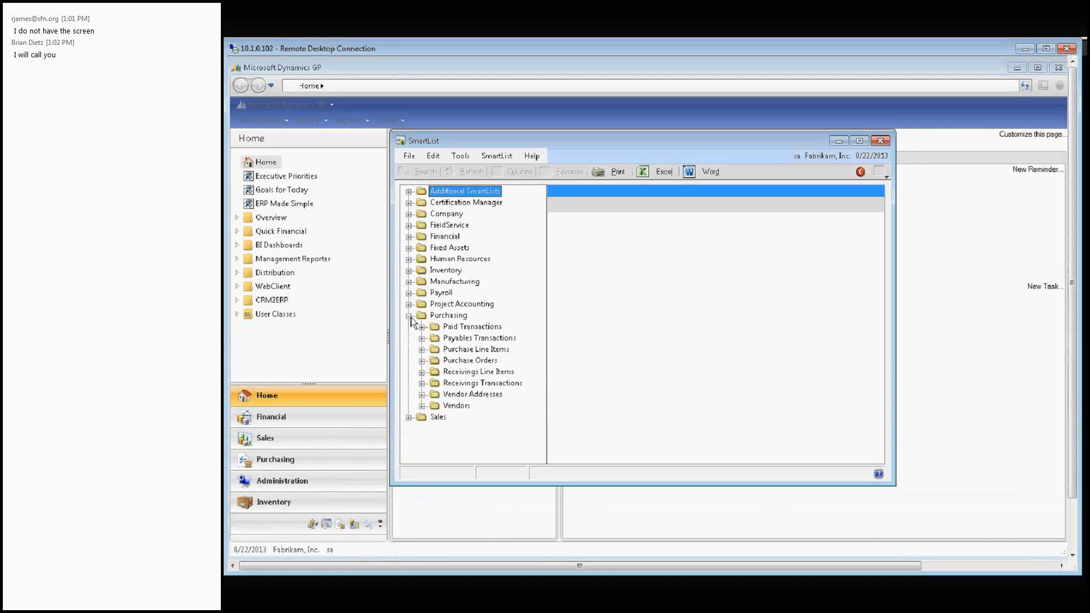
pyautogui.click(452, 328)
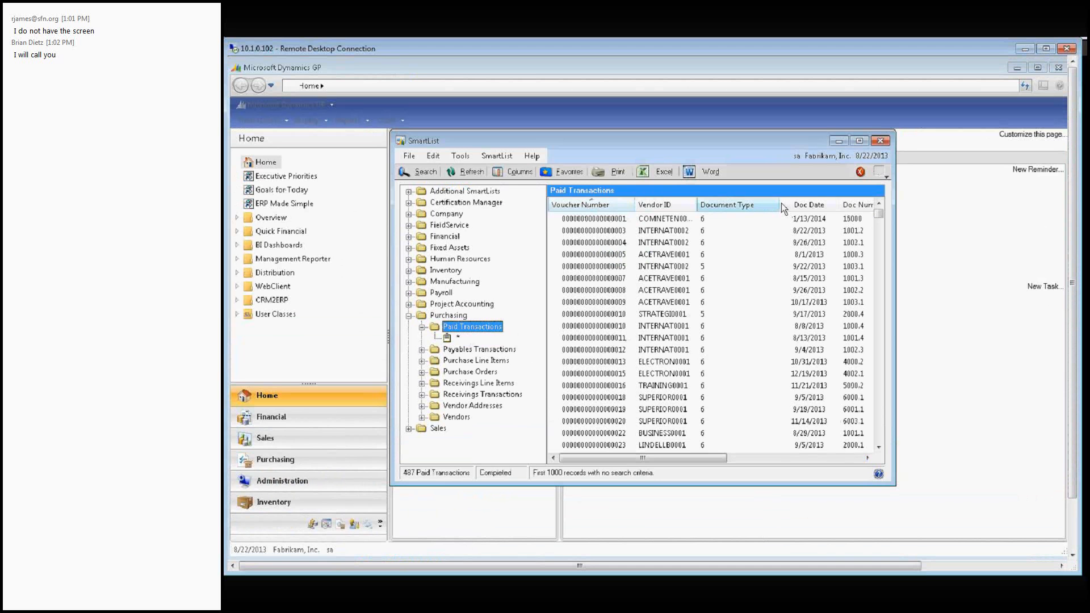
# Adjust the Document Type column until its full heading fits and review the Paid Transactions columns through Vendor Name.
pyautogui.moveTo(781, 203); pyautogui.dragTo(738, 204)
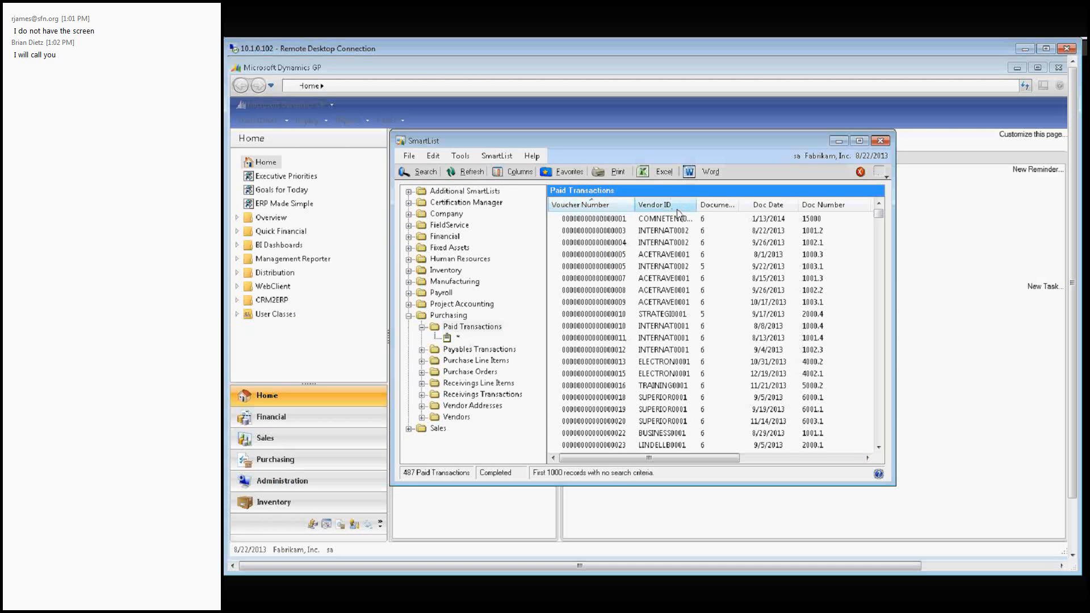
pyautogui.doubleClick(739, 206)
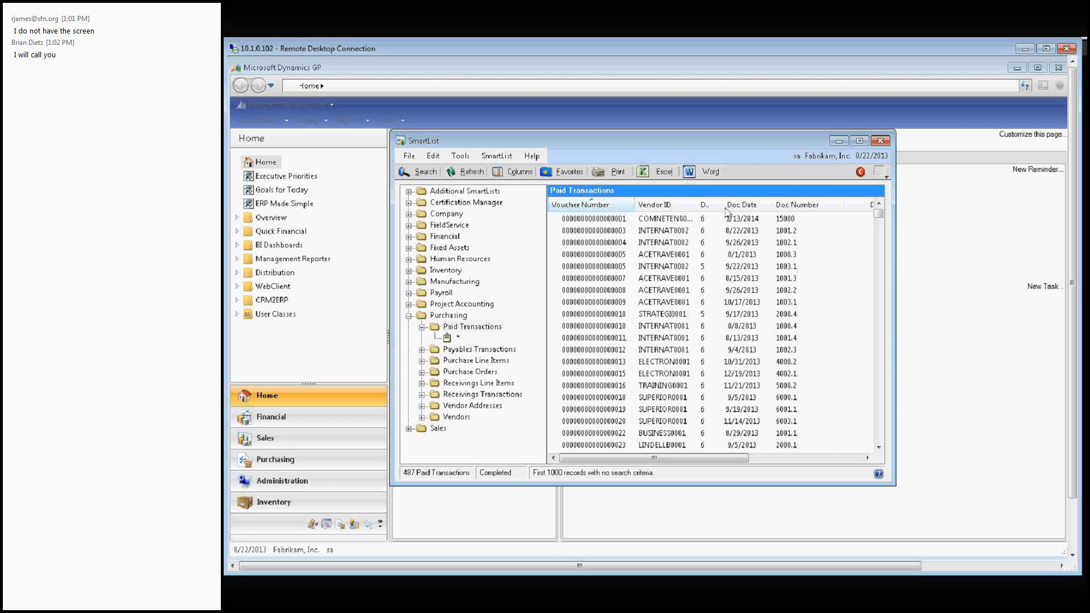
pyautogui.moveTo(723, 206); pyautogui.dragTo(759, 206)
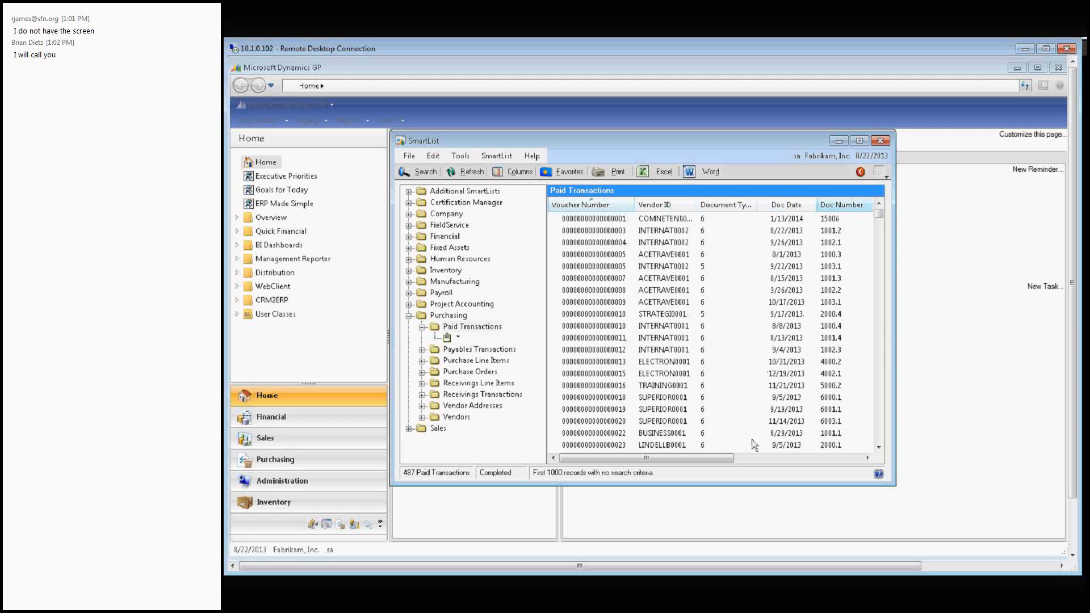
pyautogui.moveTo(720, 458); pyautogui.dragTo(848, 464)
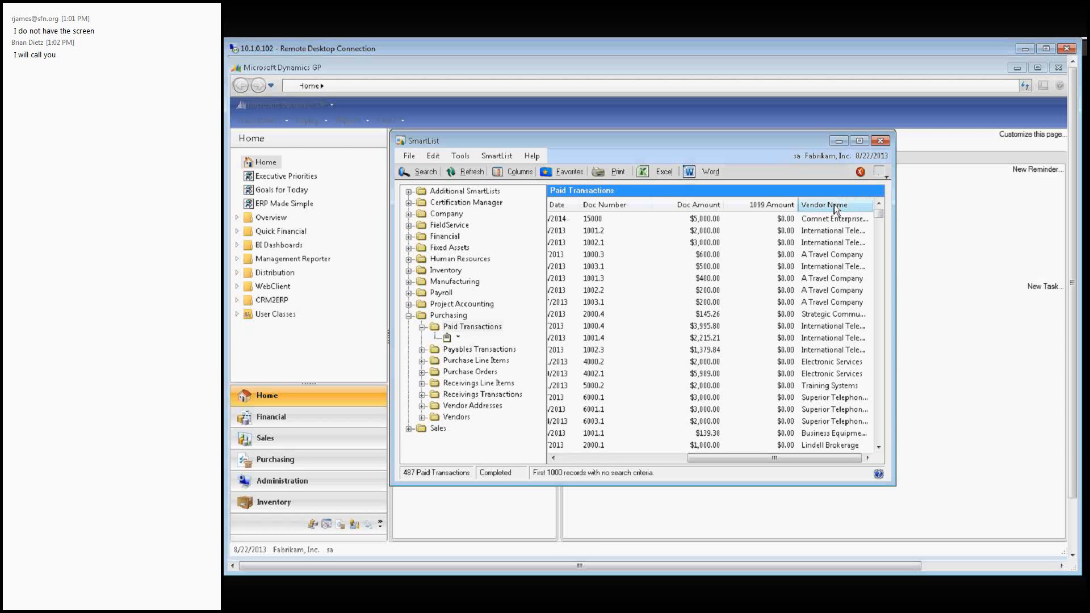
pyautogui.moveTo(799, 459); pyautogui.dragTo(614, 465)
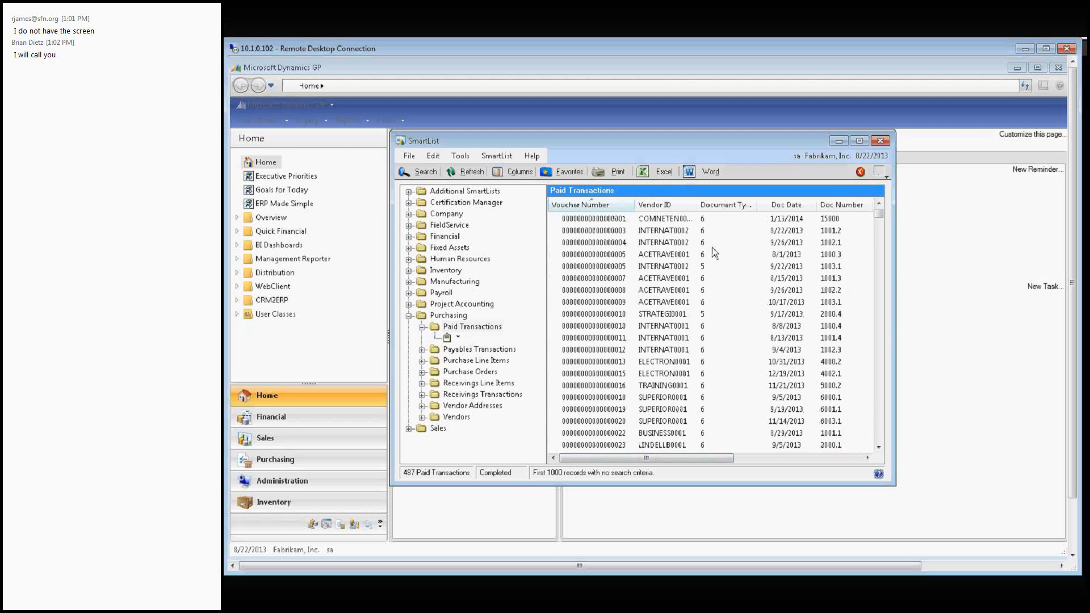
pyautogui.moveTo(755, 204); pyautogui.dragTo(795, 206)
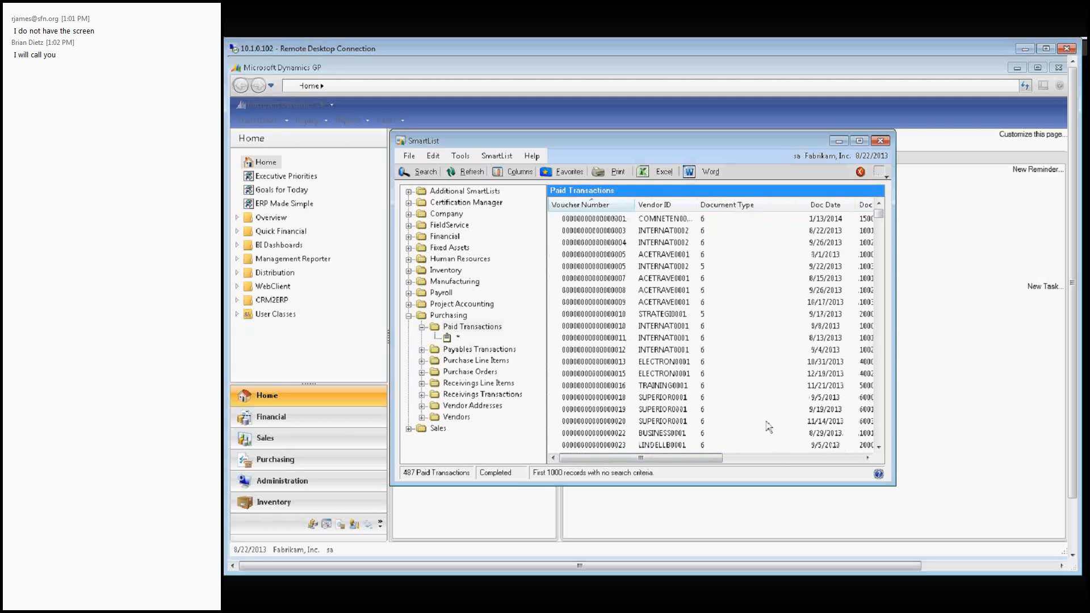
# Browse the document types in the Paid Transactions records, look at the list's search criteria and cancel the search.
pyautogui.click(879, 447)
pyautogui.click(879, 447)
pyautogui.click(878, 447)
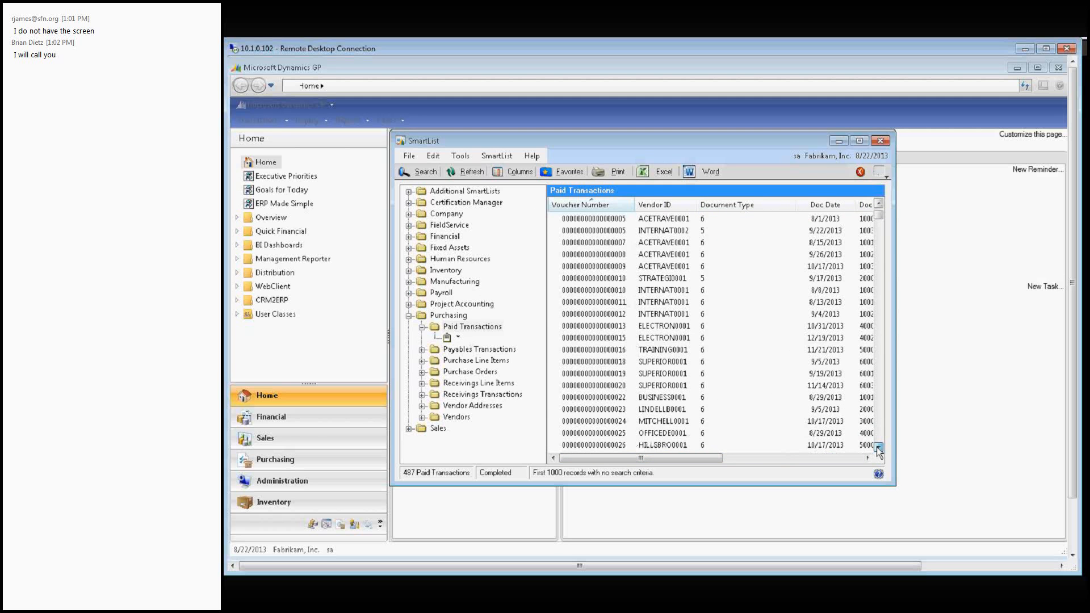
pyautogui.moveTo(879, 448); pyautogui.dragTo(879, 447)
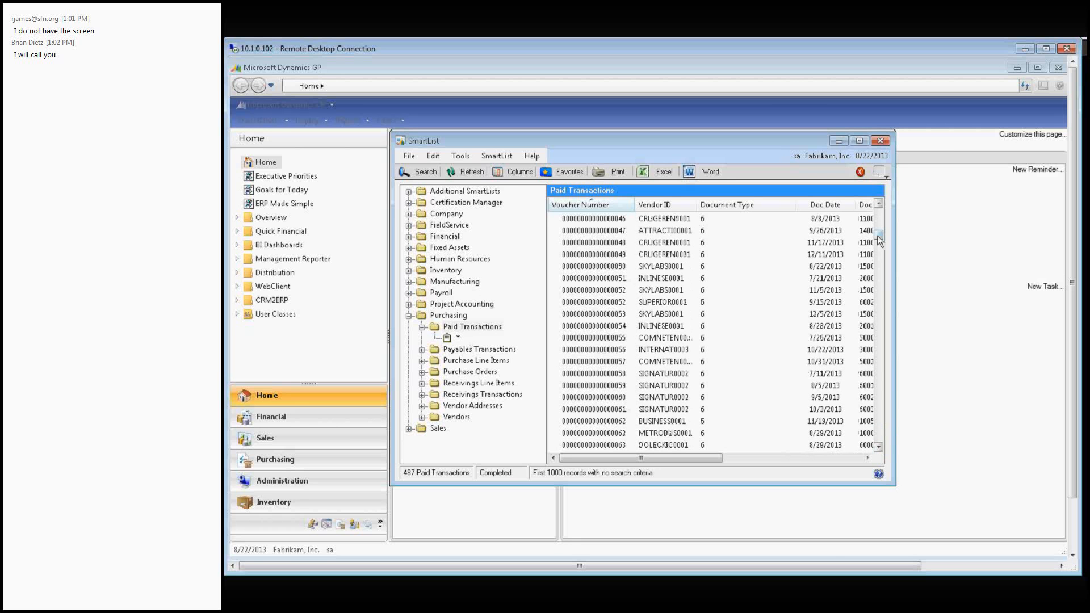
pyautogui.moveTo(877, 236); pyautogui.dragTo(878, 209)
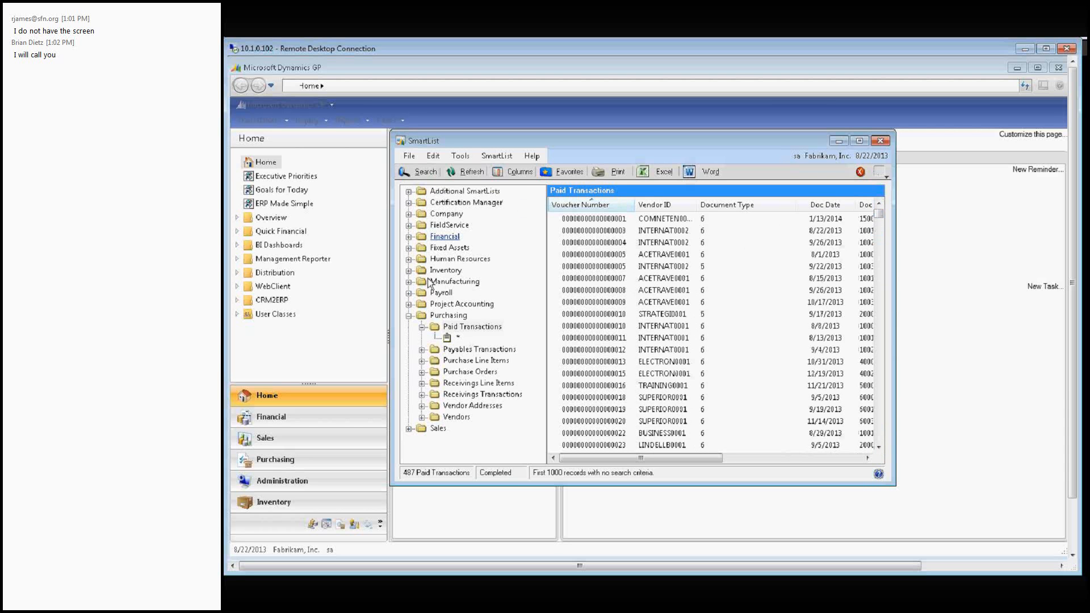
pyautogui.click(420, 171)
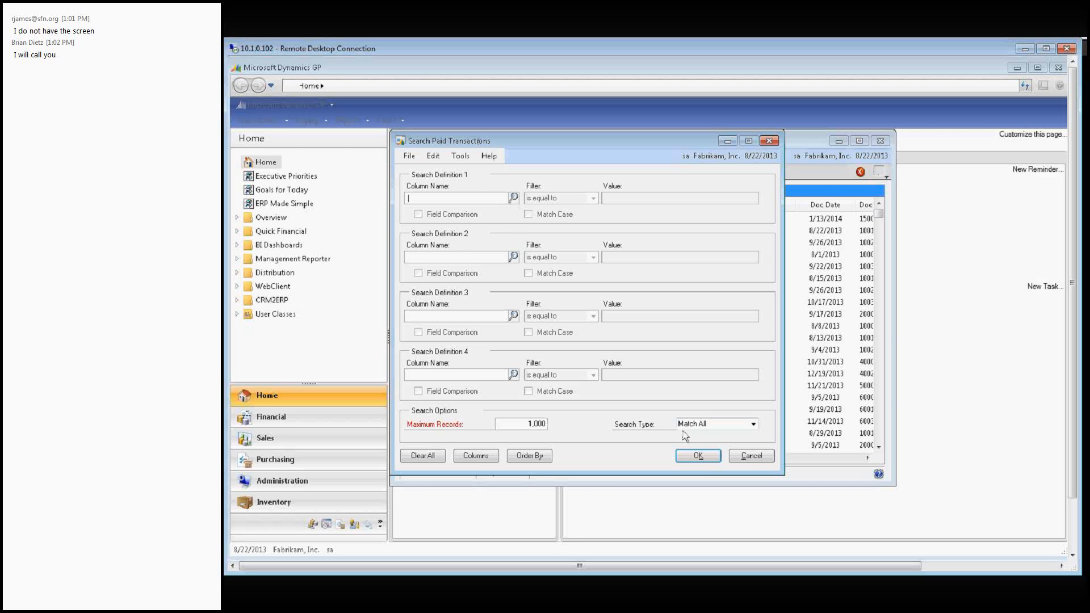
pyautogui.click(751, 458)
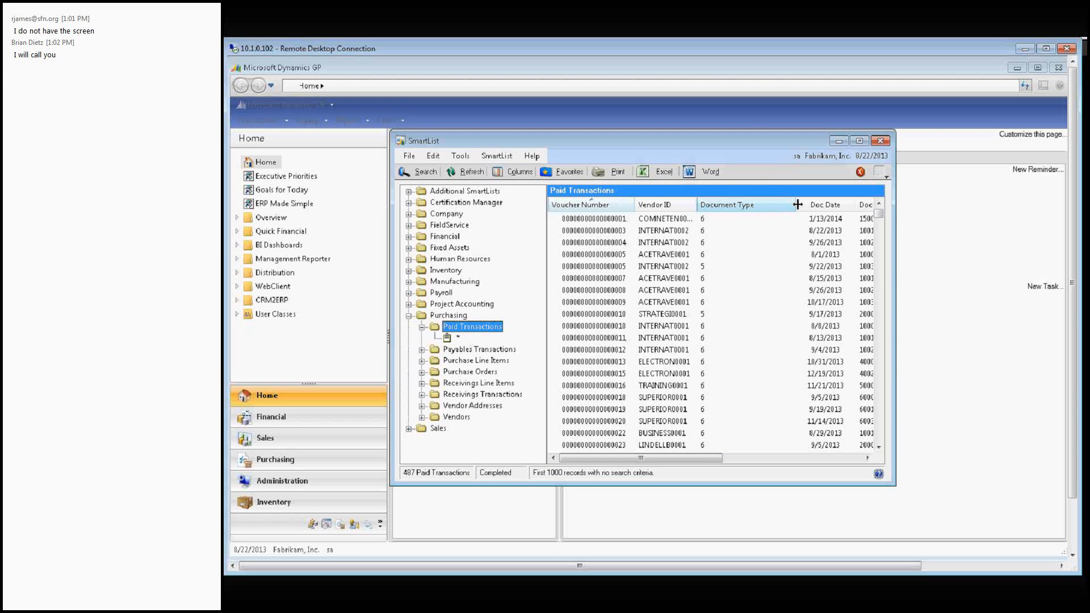
# Narrow the Document Type column slightly and examine the document types further down the Paid Transactions records.
pyautogui.moveTo(797, 204); pyautogui.dragTo(786, 204)
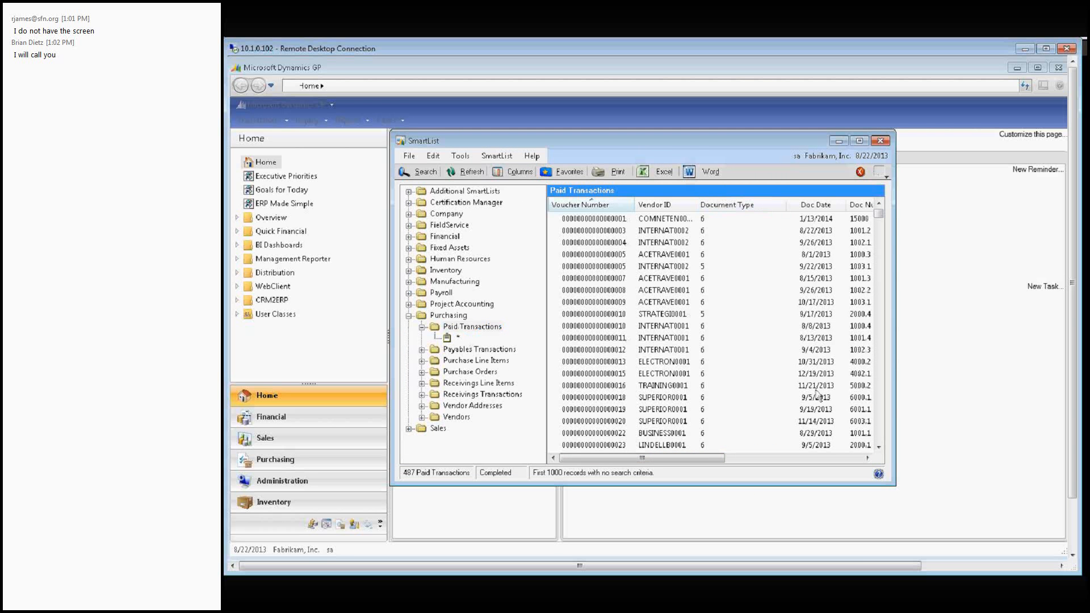
pyautogui.click(812, 219)
pyautogui.scroll(-3, 797, 375)
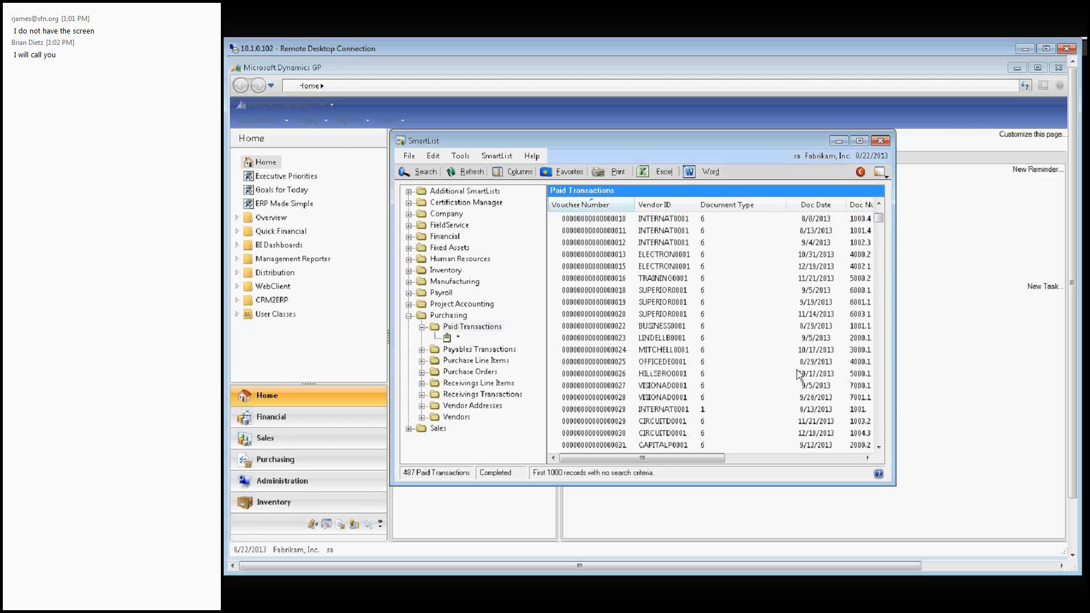
pyautogui.scroll(-15, 798, 374)
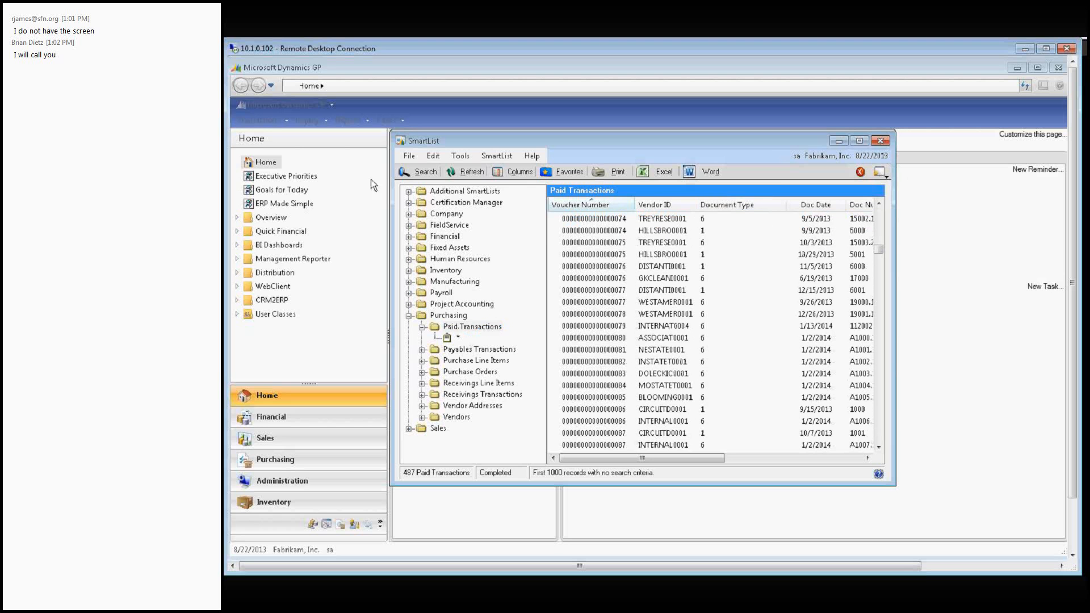
# Recheck the search criteria for Paid Transactions without running a search, and close SmartList.
pyautogui.click(419, 173)
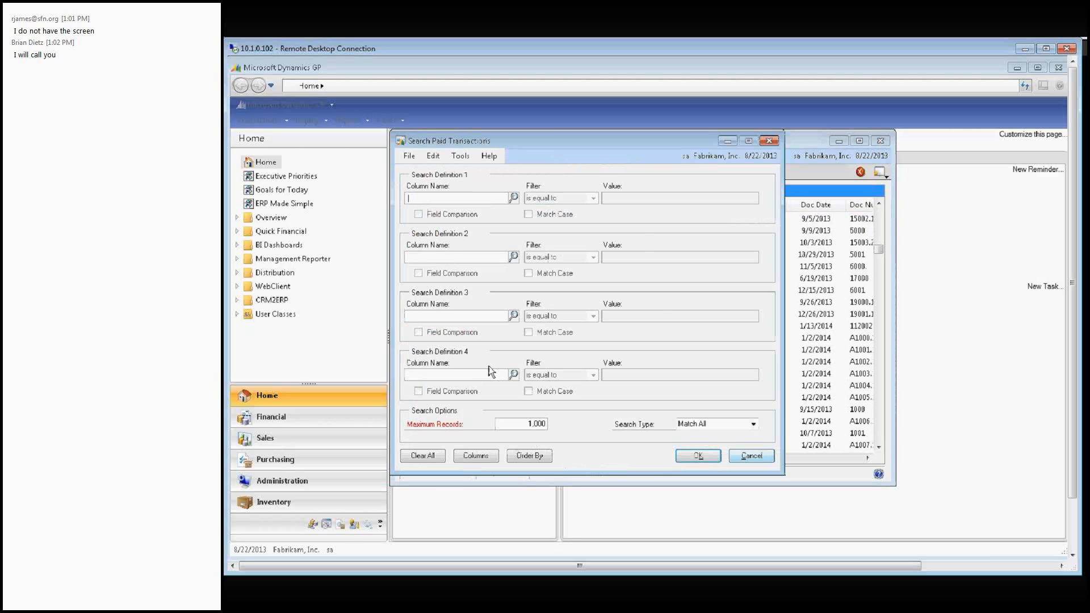
pyautogui.click(752, 457)
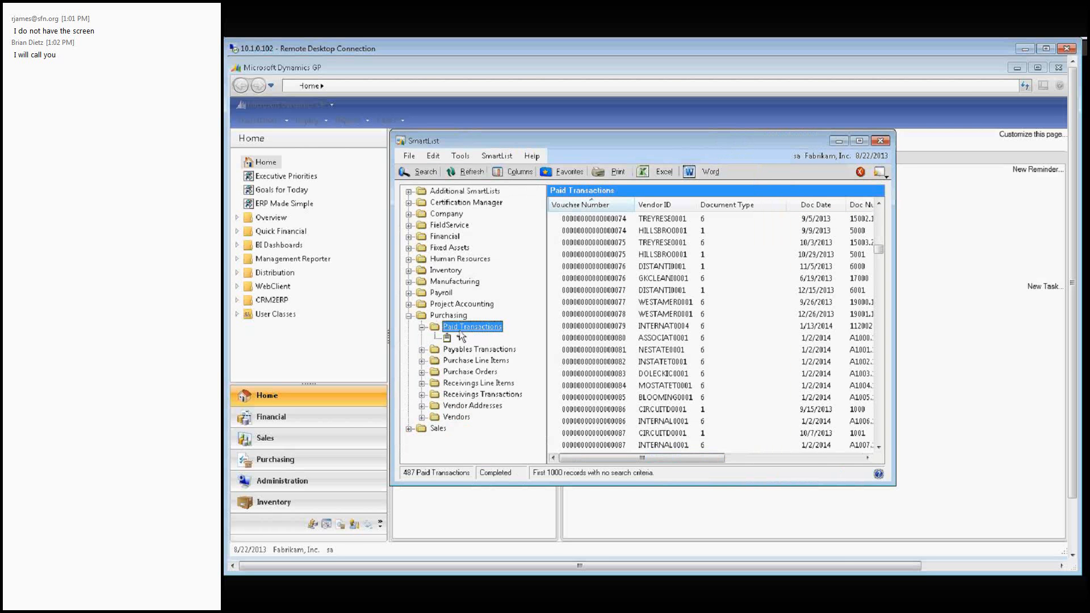
pyautogui.click(880, 141)
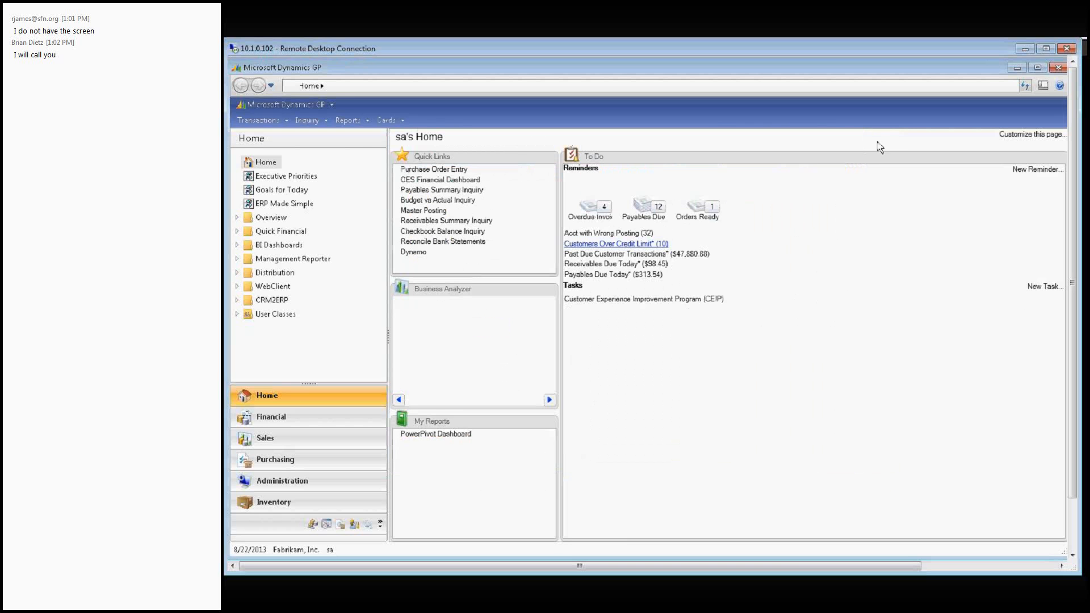
# Load the Z_VENDALLTRX definition in SmartList Builder and open its restrictions.
pyautogui.click(290, 106)
pyautogui.moveTo(304, 164)
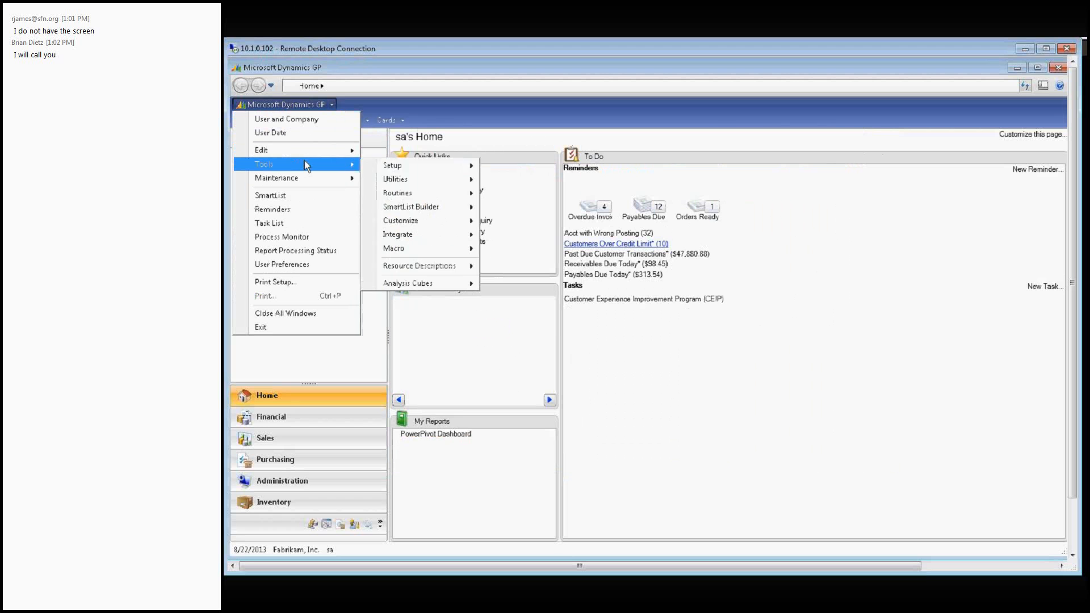
pyautogui.moveTo(443, 209)
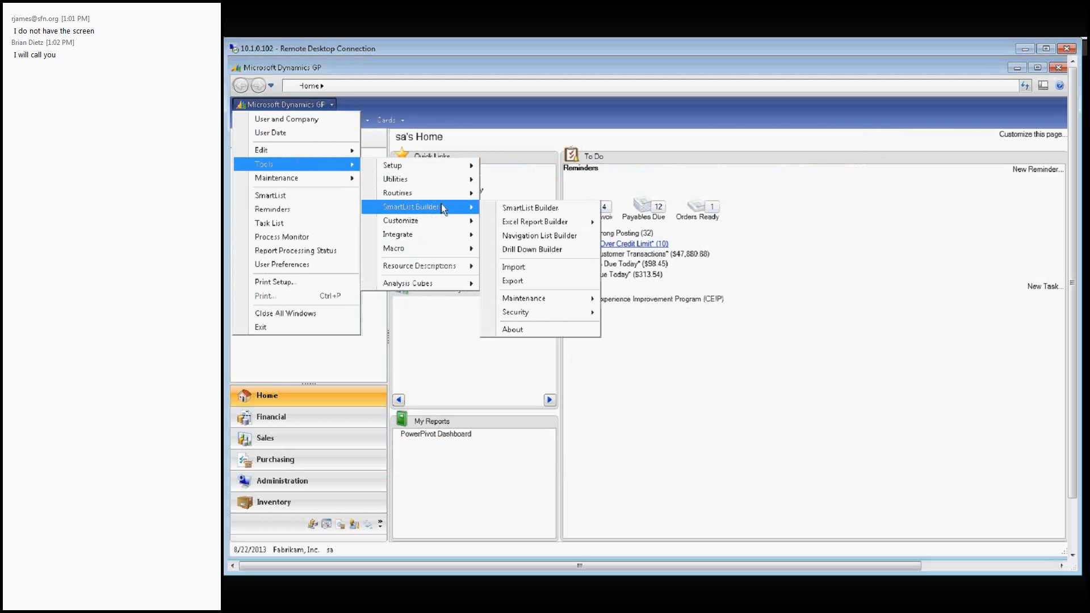
pyautogui.click(510, 210)
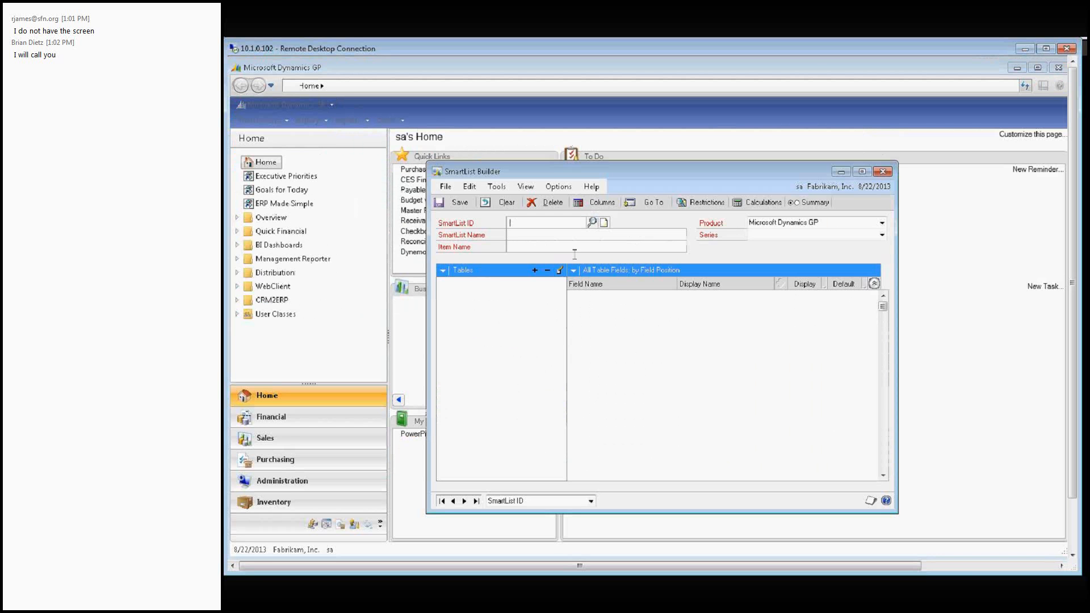
pyautogui.click(476, 501)
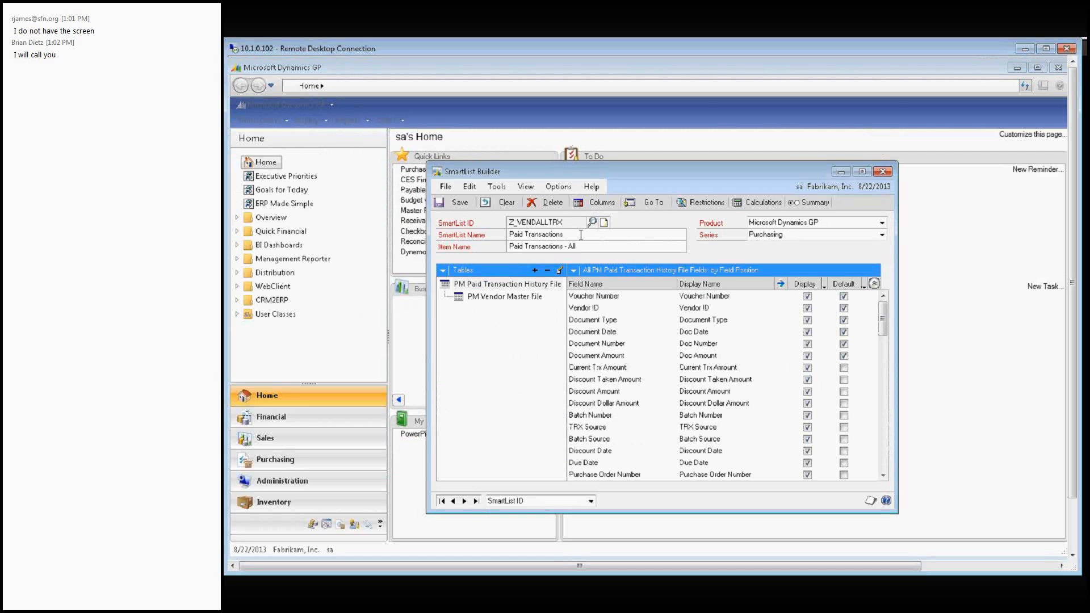
pyautogui.click(696, 208)
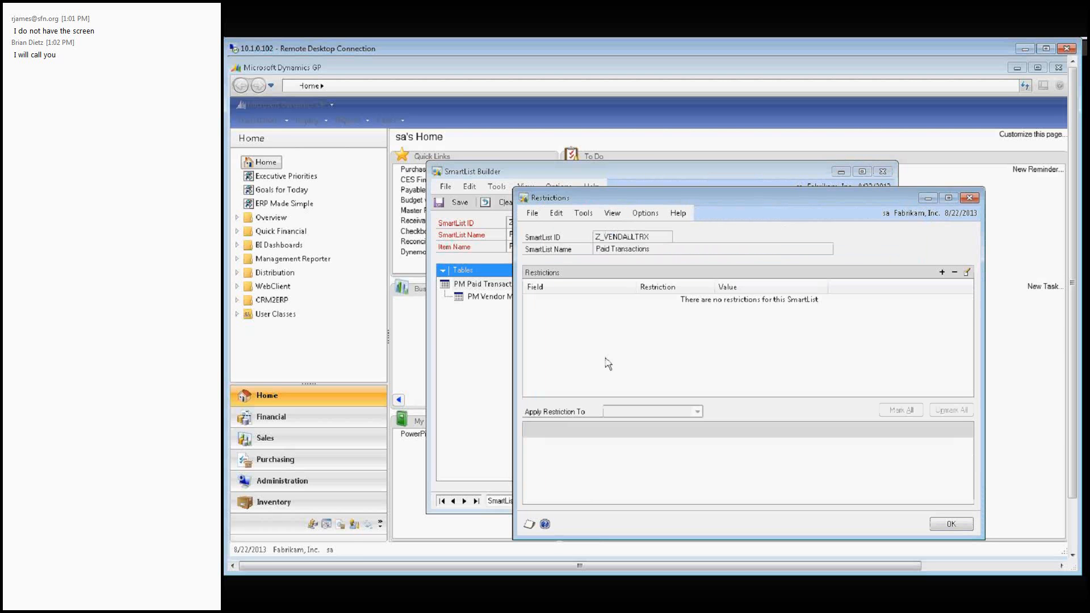
pyautogui.moveTo(637, 191); pyautogui.dragTo(637, 191)
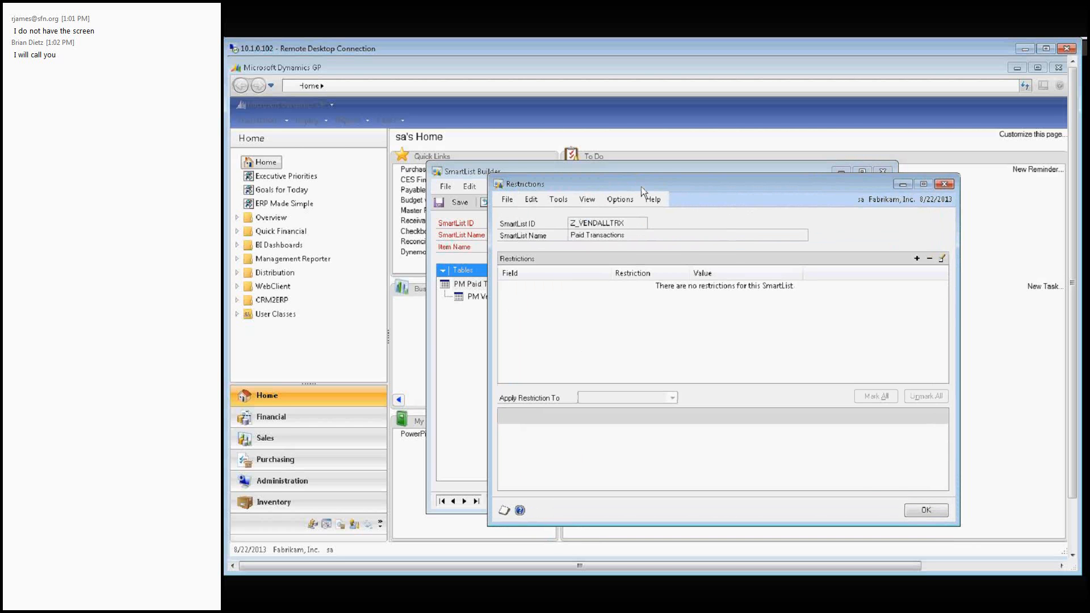
# Start a new restriction on the Doc Date field of the PM Paid Transaction History File table.
pyautogui.click(916, 260)
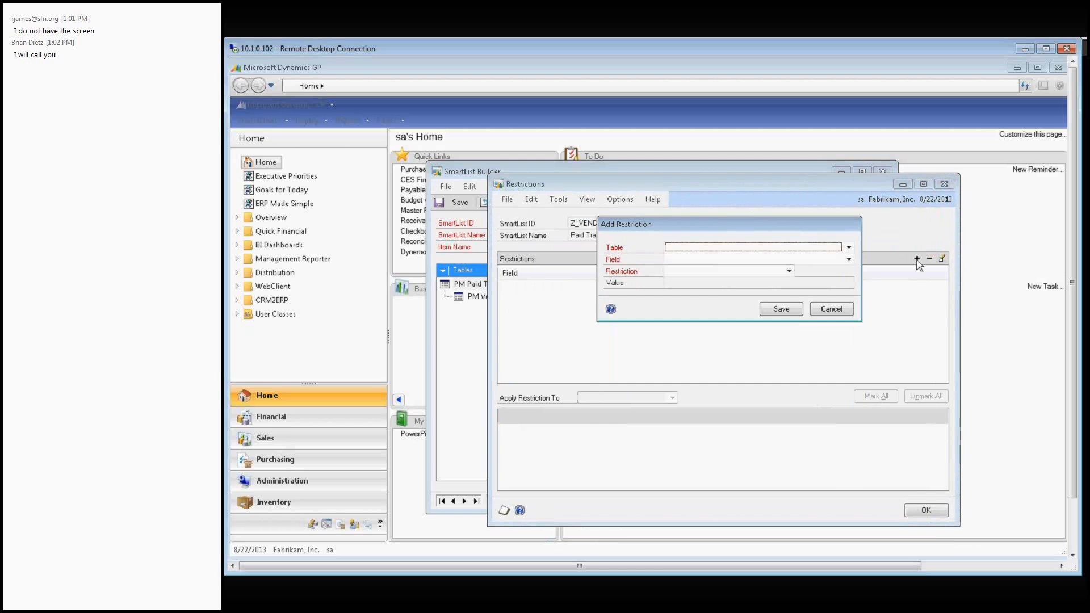
pyautogui.click(849, 247)
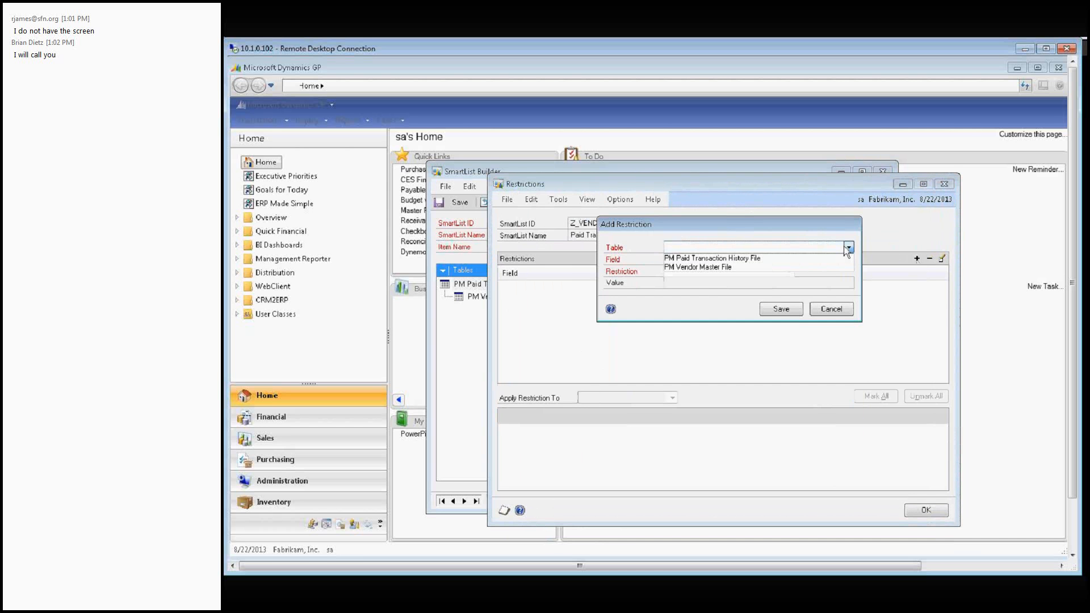
pyautogui.click(833, 256)
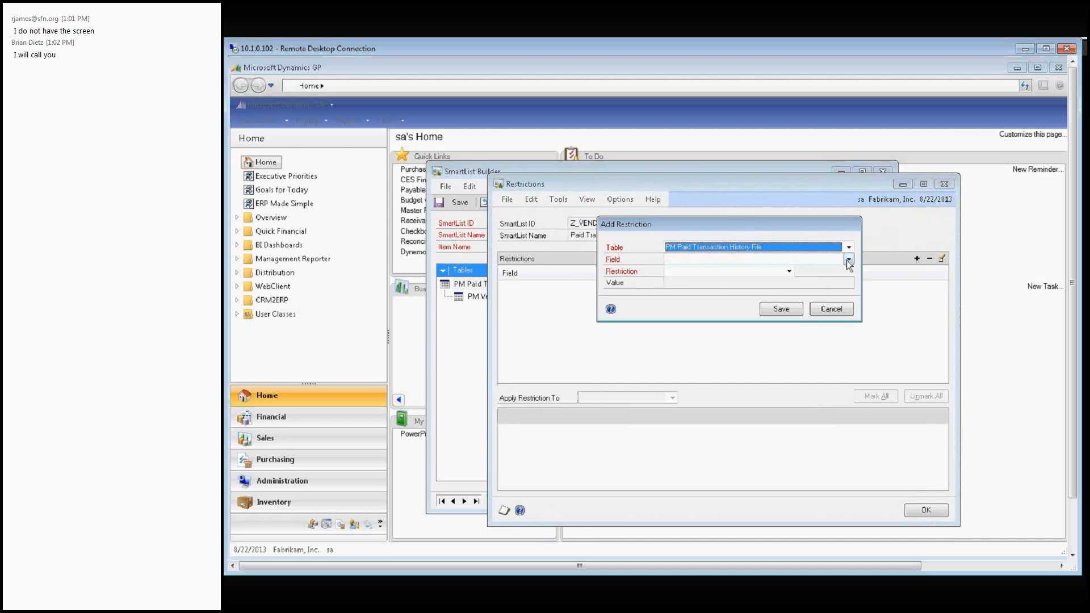
pyautogui.click(848, 260)
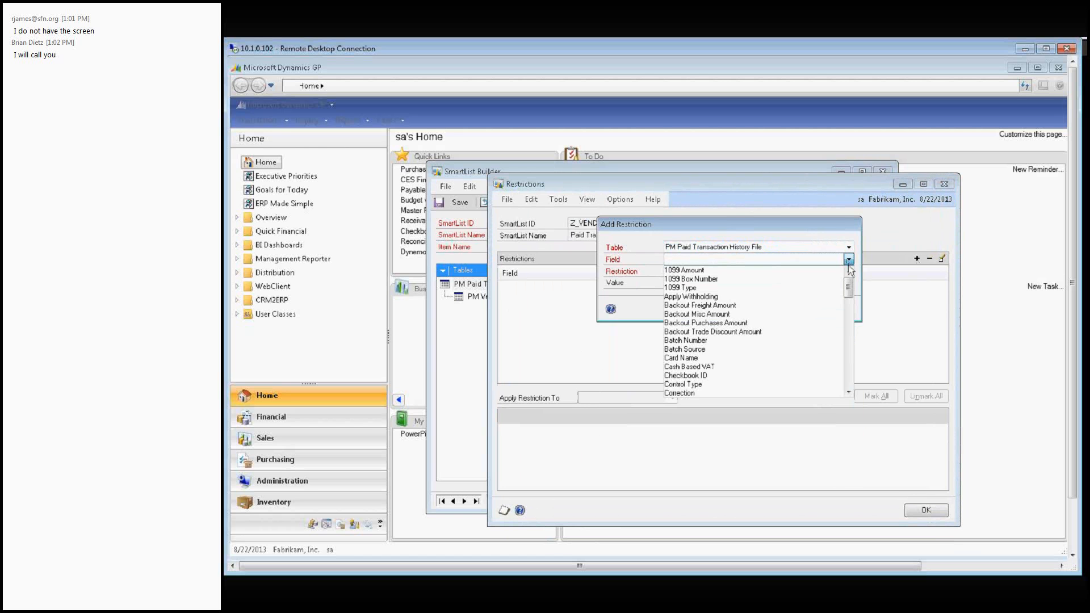
pyautogui.moveTo(849, 288); pyautogui.dragTo(851, 316)
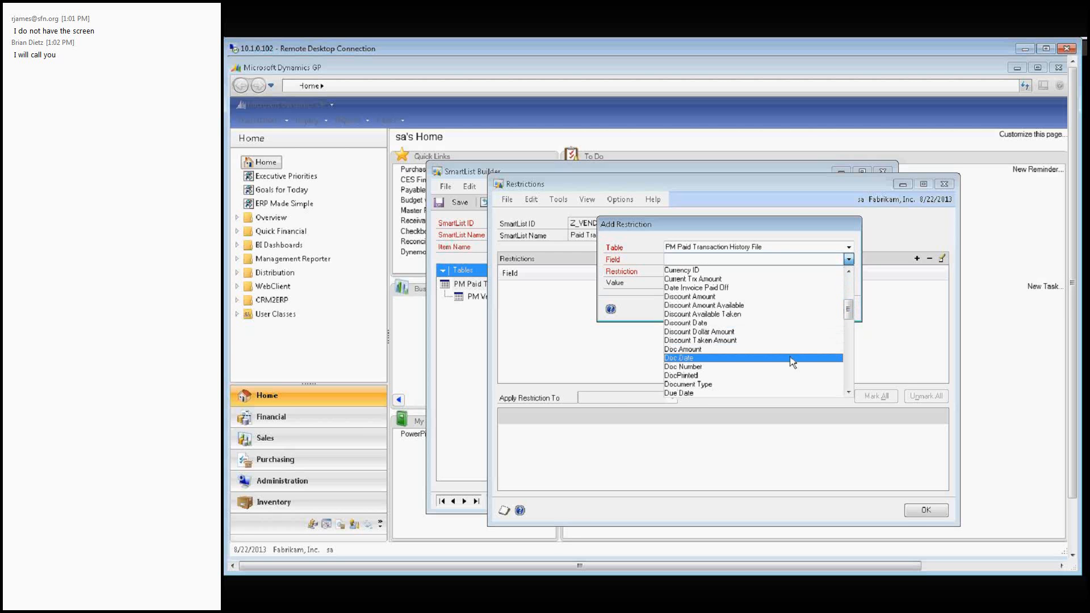
pyautogui.click(792, 362)
# Restrict Doc Date to between Beginning of Year and End of Year and save the restriction.
pyautogui.click(789, 271)
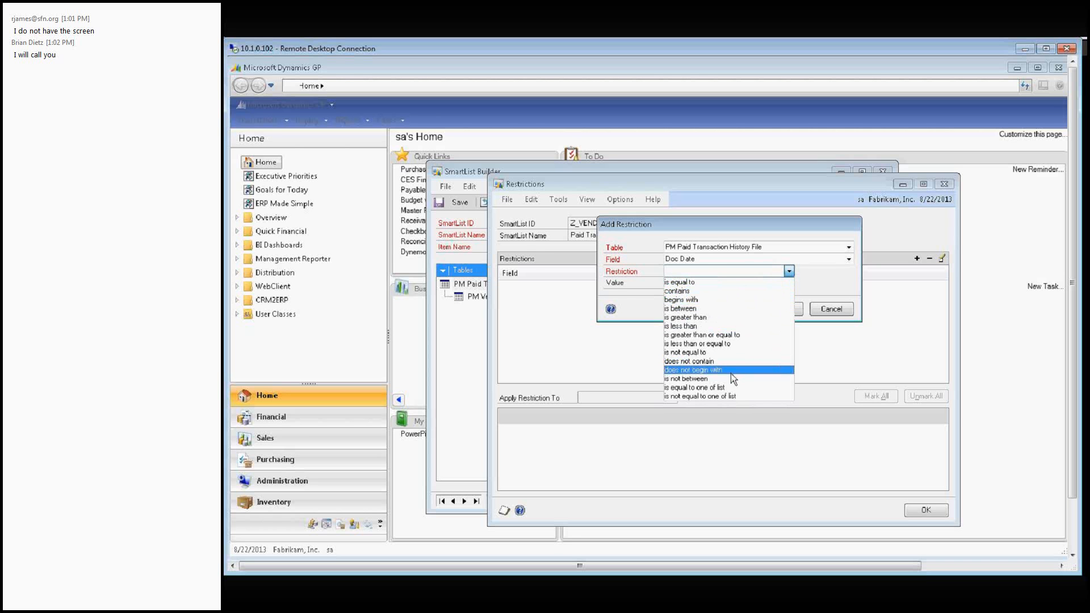
pyautogui.click(721, 309)
pyautogui.click(789, 282)
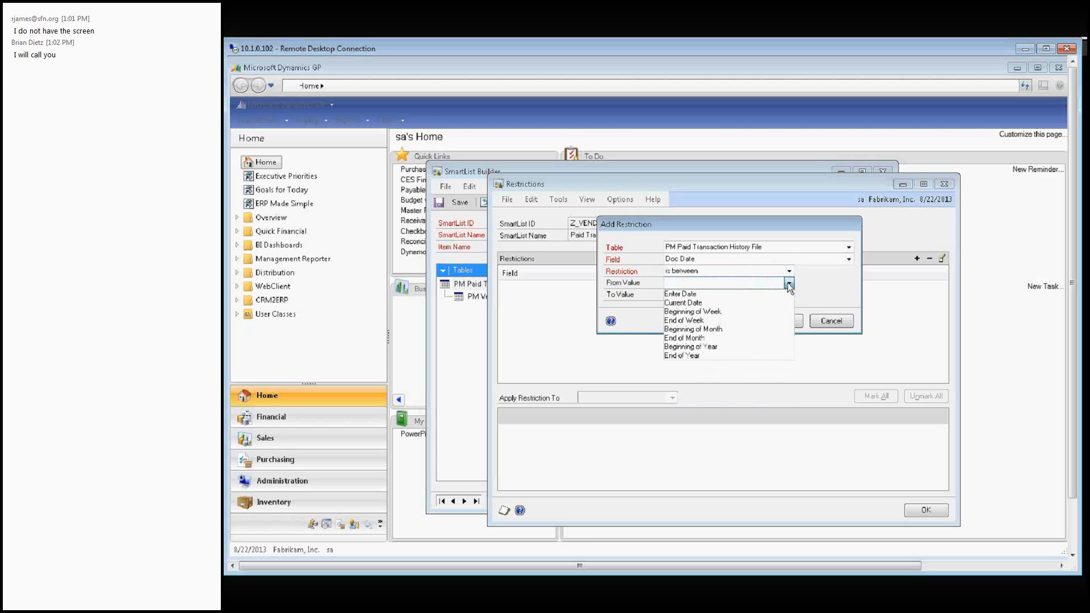
pyautogui.click(726, 346)
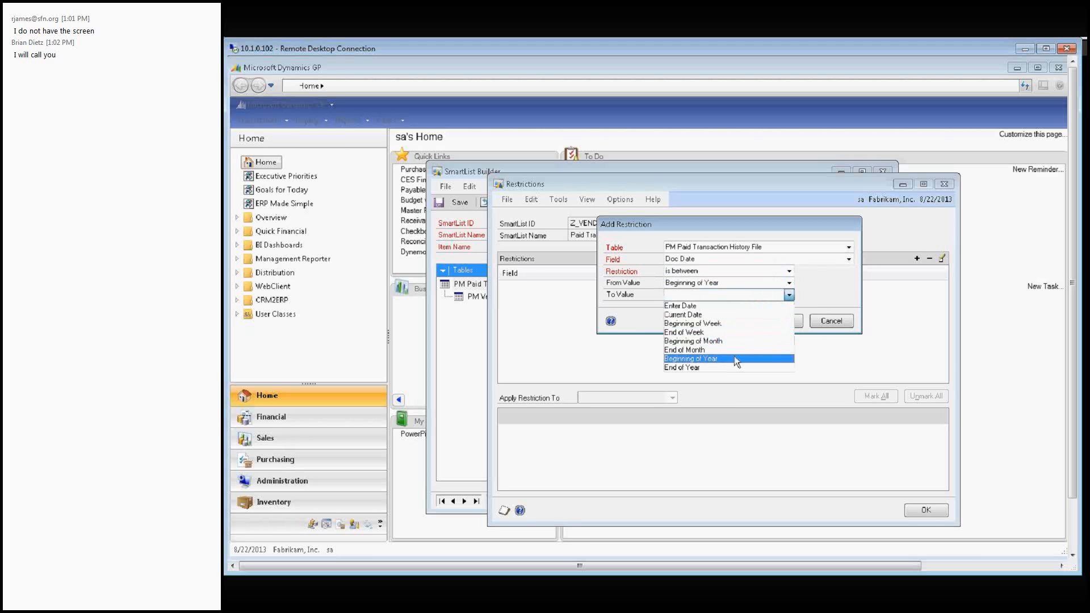
pyautogui.click(733, 366)
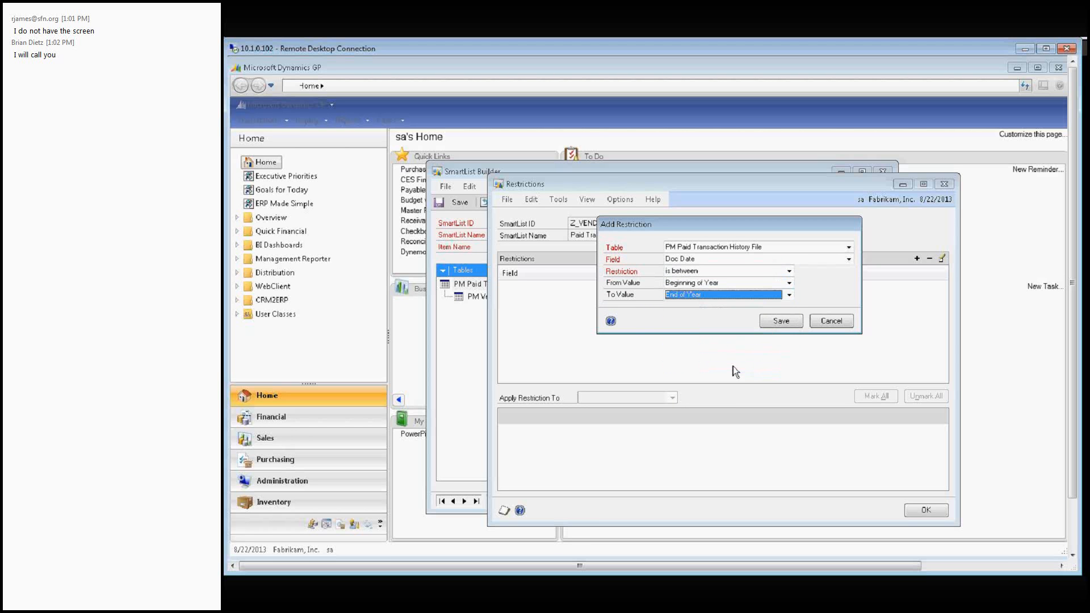
pyautogui.click(782, 322)
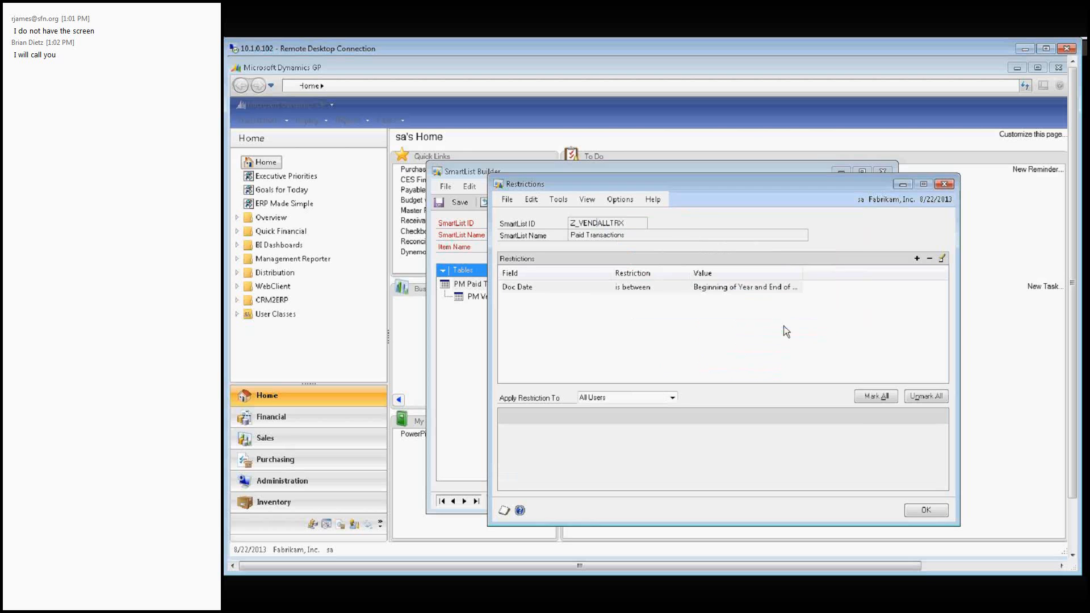
# Widen the Value column to show the full Doc Date restriction, and accept the restrictions.
pyautogui.click(599, 287)
pyautogui.moveTo(802, 273); pyautogui.dragTo(848, 273)
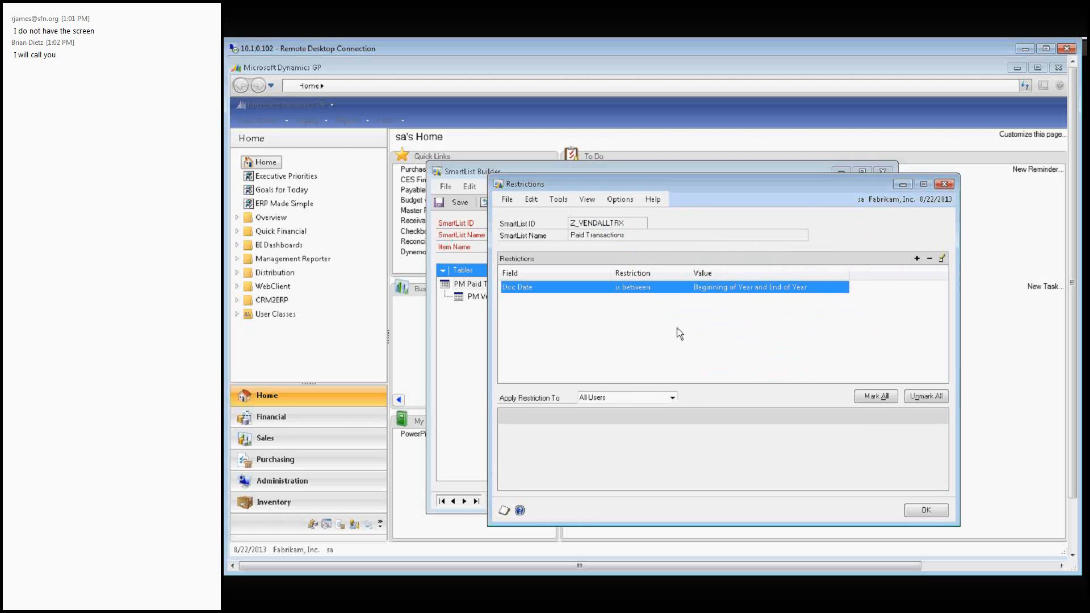
pyautogui.click(925, 510)
# Rename the SmartList to "Paid Transactions_Current Year".
pyautogui.click(584, 238)
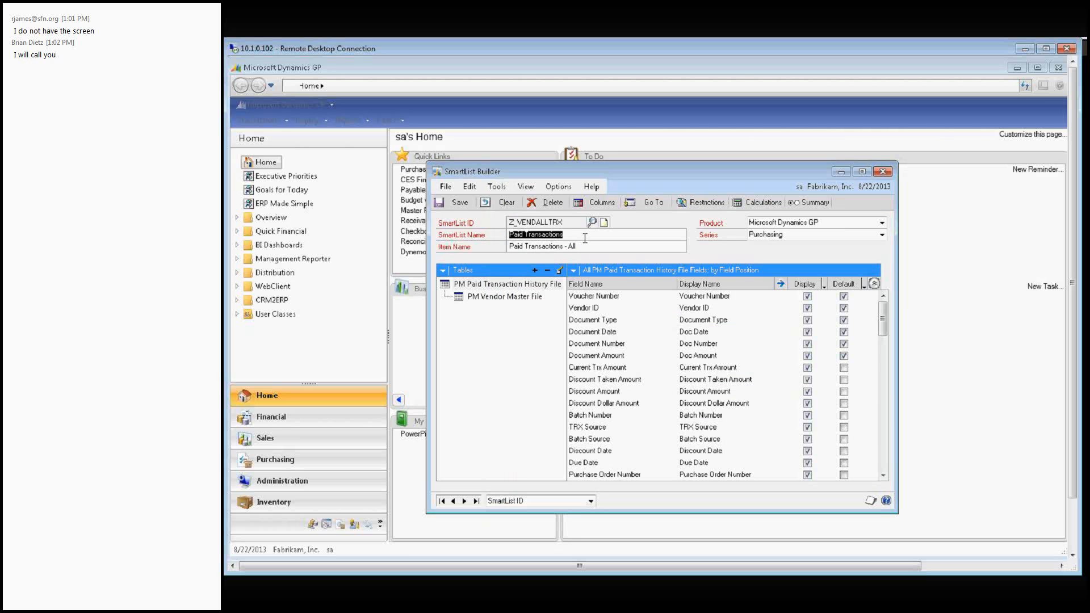
pyautogui.click(588, 236)
pyautogui.write('_Cu')
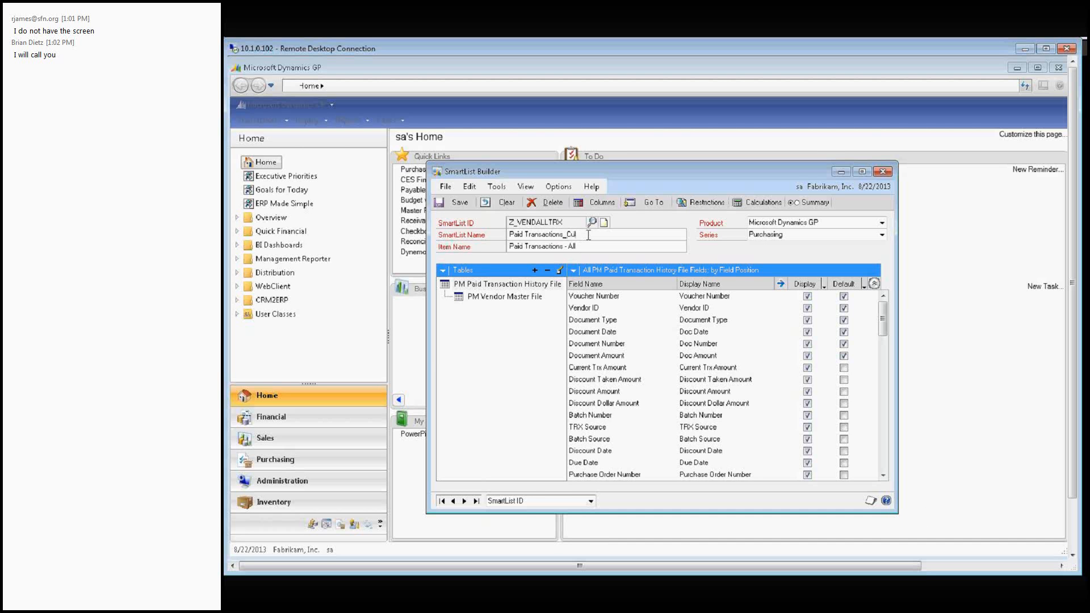
pyautogui.write('rrentYear')
pyautogui.click(604, 244)
pyautogui.click(612, 234)
pyautogui.click(612, 245)
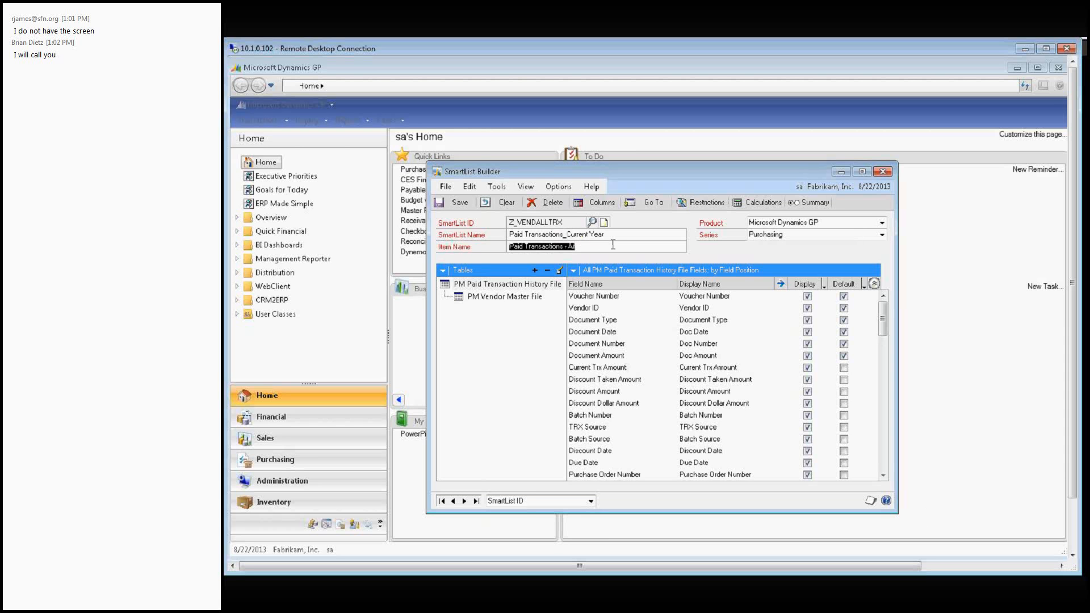
pyautogui.click(613, 245)
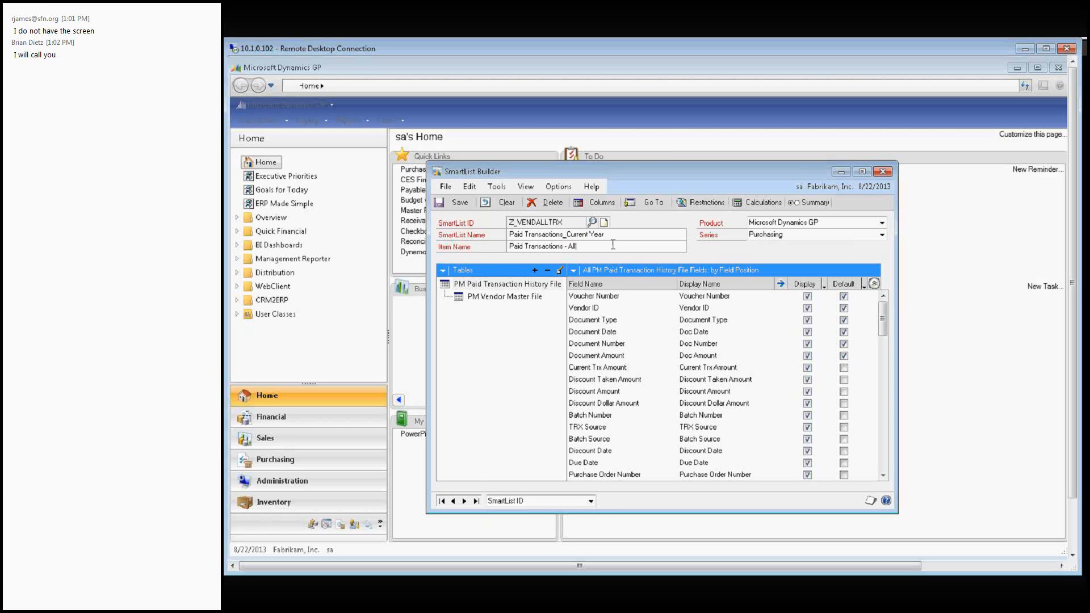
pyautogui.click(614, 235)
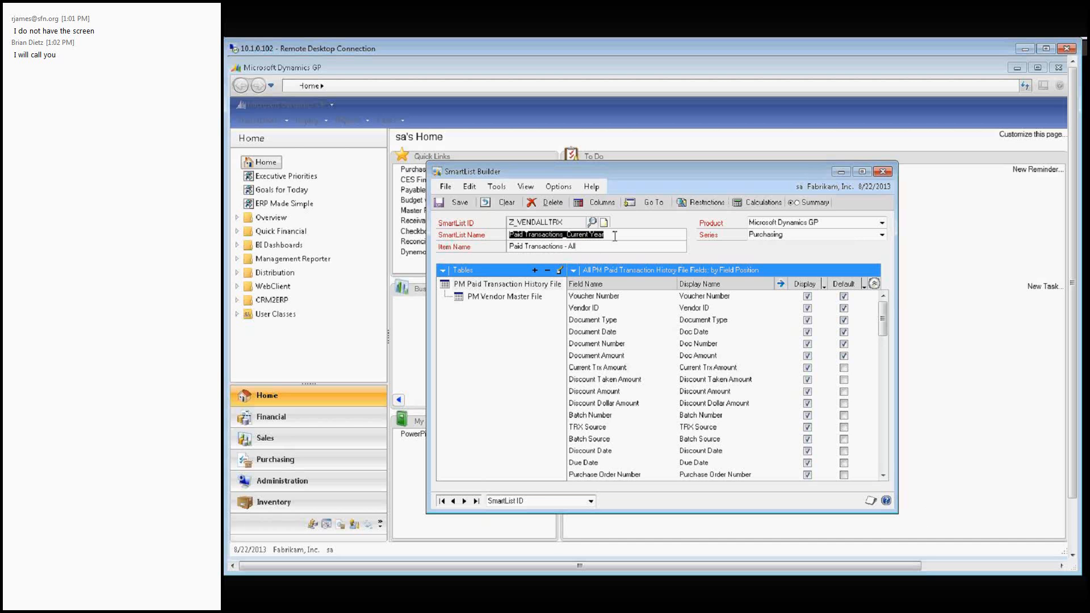
pyautogui.click(615, 246)
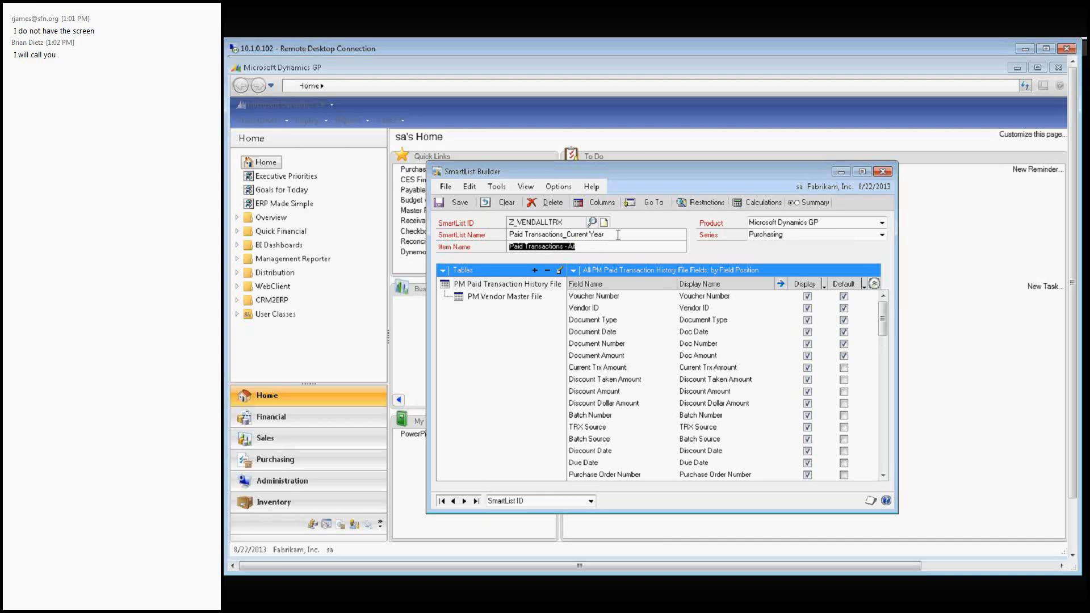
pyautogui.click(618, 234)
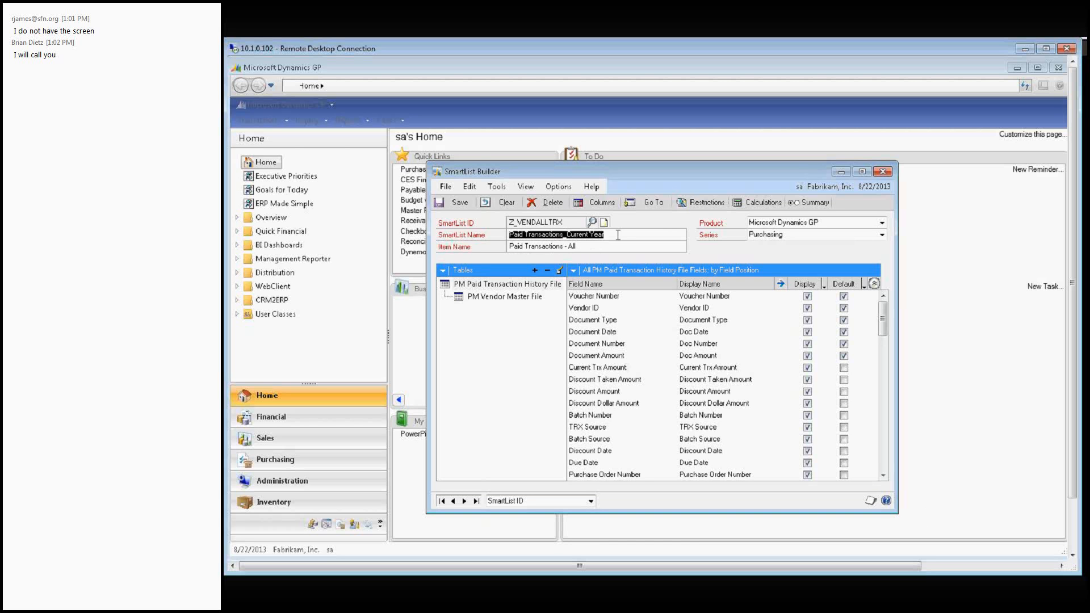
pyautogui.click(619, 246)
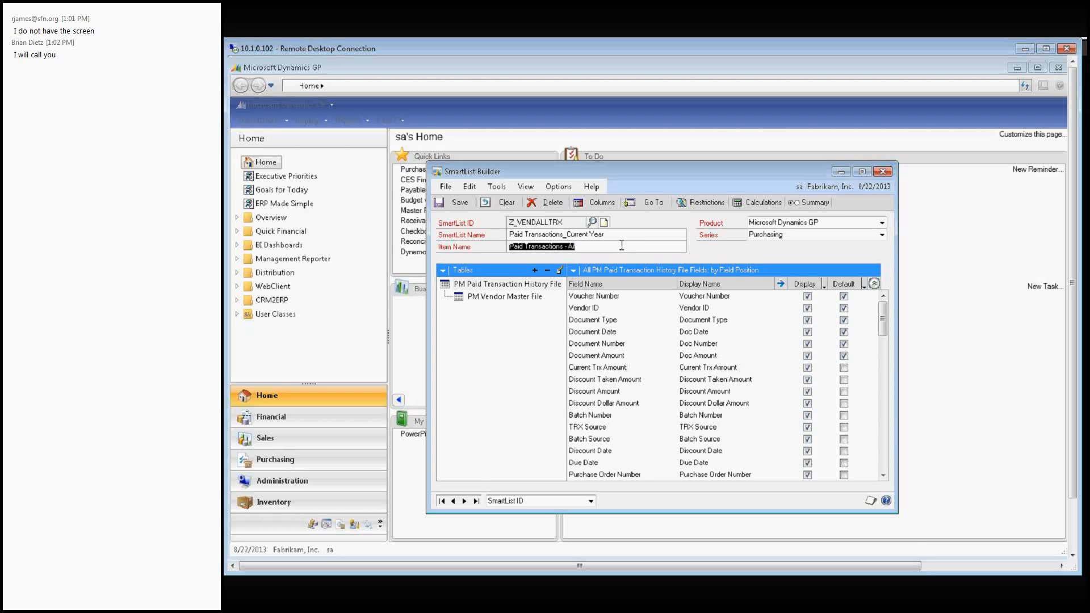
# Open the field options for Document Type and look over its display name and list number entries.
pyautogui.click(733, 321)
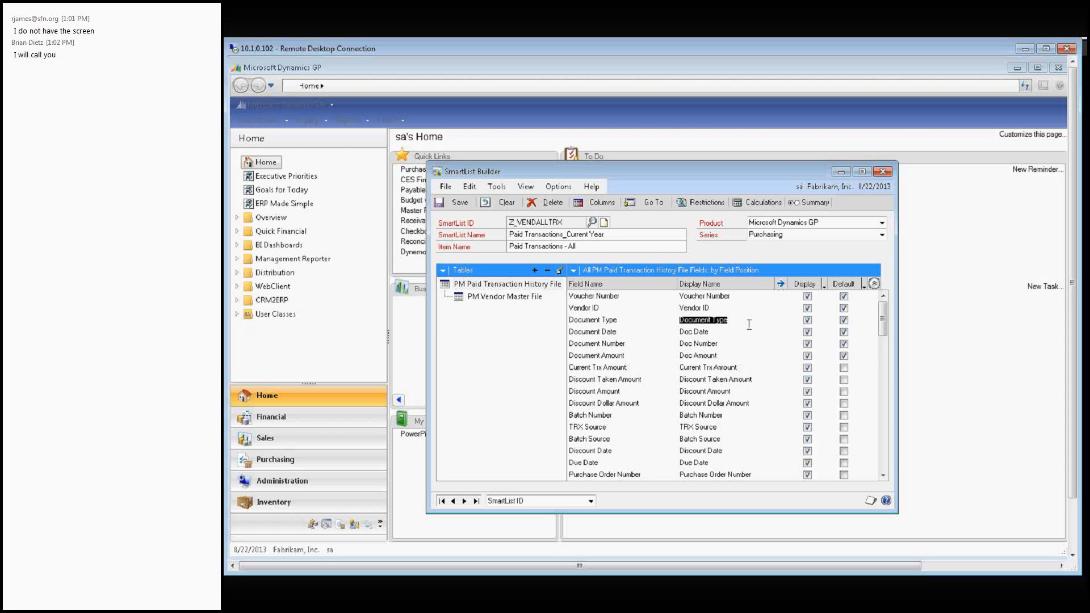
pyautogui.click(780, 285)
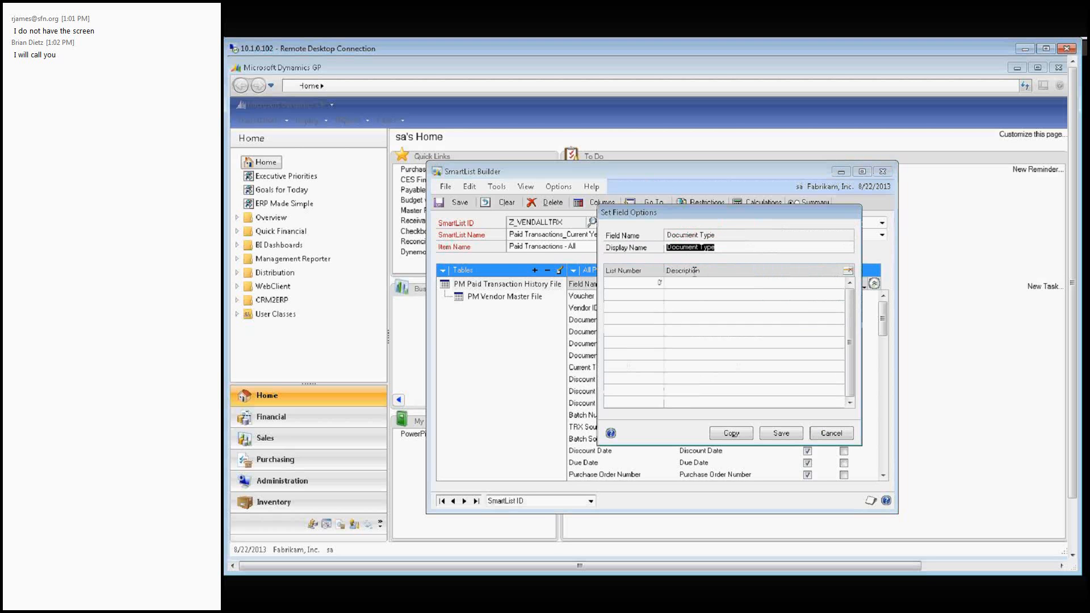
pyautogui.click(723, 247)
pyautogui.moveTo(722, 252); pyautogui.dragTo(653, 243)
pyautogui.click(658, 283)
pyautogui.click(679, 284)
pyautogui.click(662, 283)
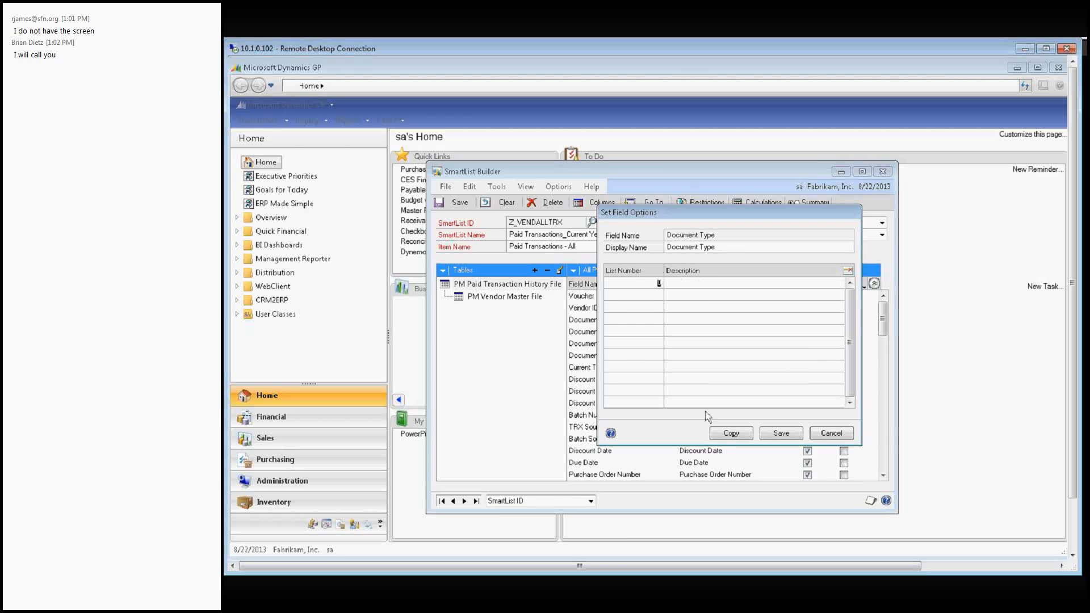
# Copy the Document Type list items from the Payables Transactions SmartList and check the copied descriptions.
pyautogui.click(729, 432)
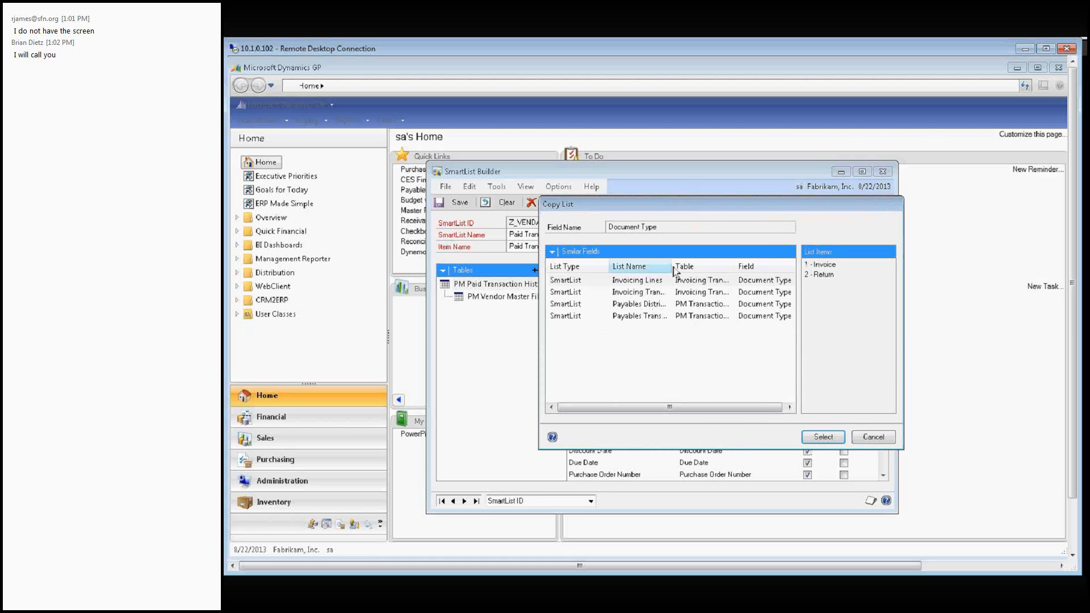
pyautogui.moveTo(671, 265); pyautogui.dragTo(692, 265)
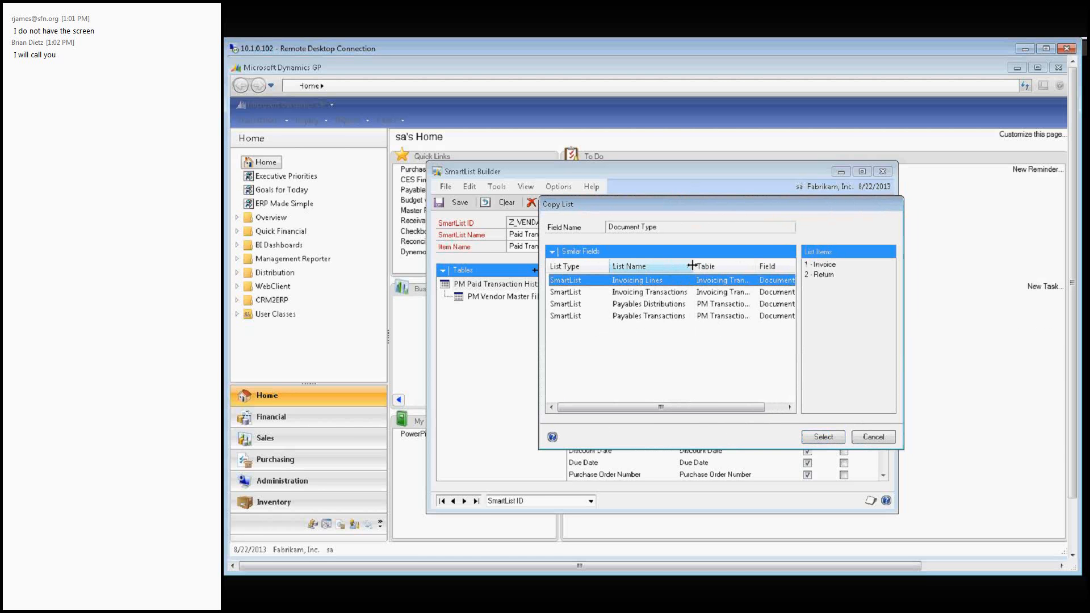
pyautogui.click(684, 318)
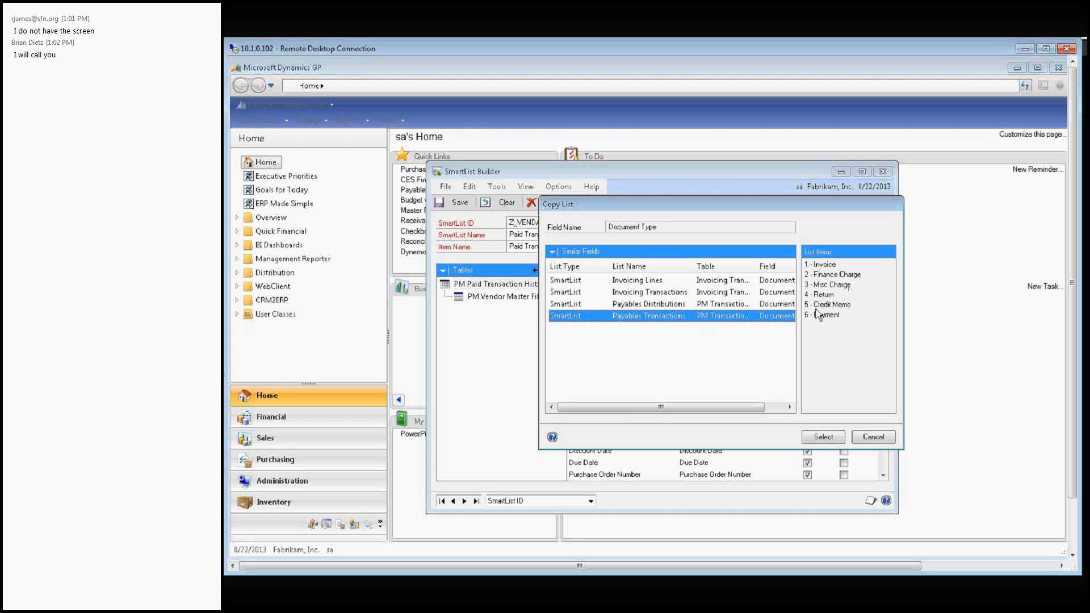
pyautogui.click(832, 440)
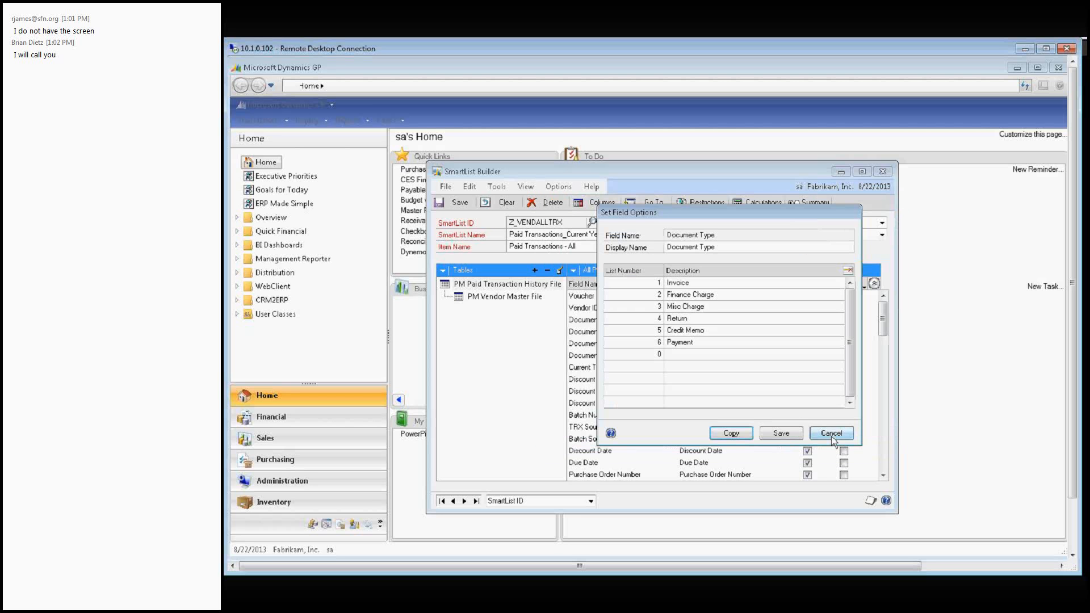
pyautogui.click(709, 294)
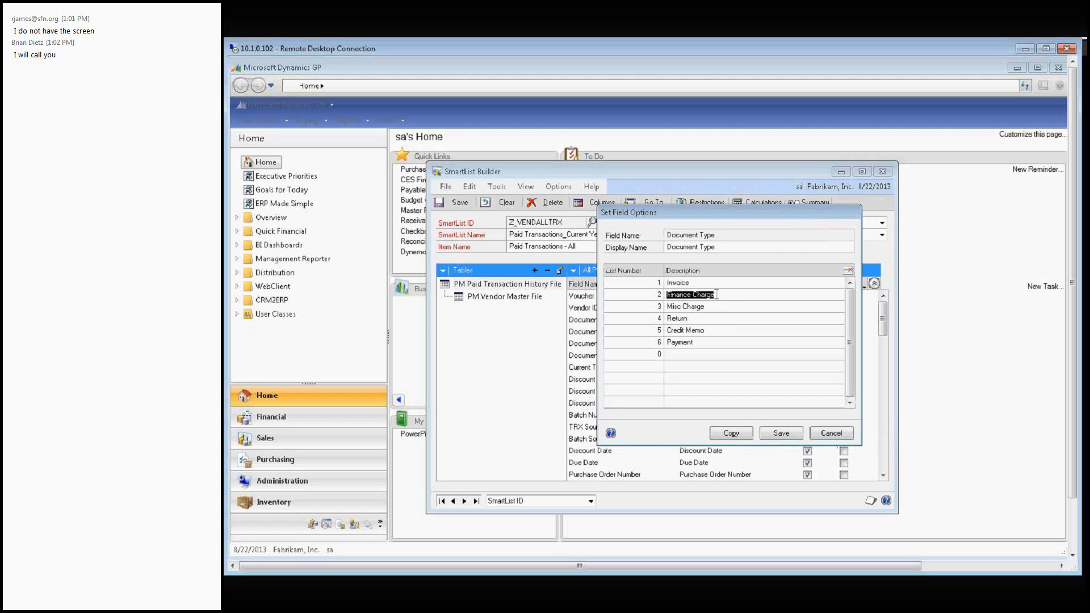
pyautogui.click(724, 342)
# Try to copy the Document Type list items from the Paid Transactions SmartList instead.
pyautogui.click(733, 433)
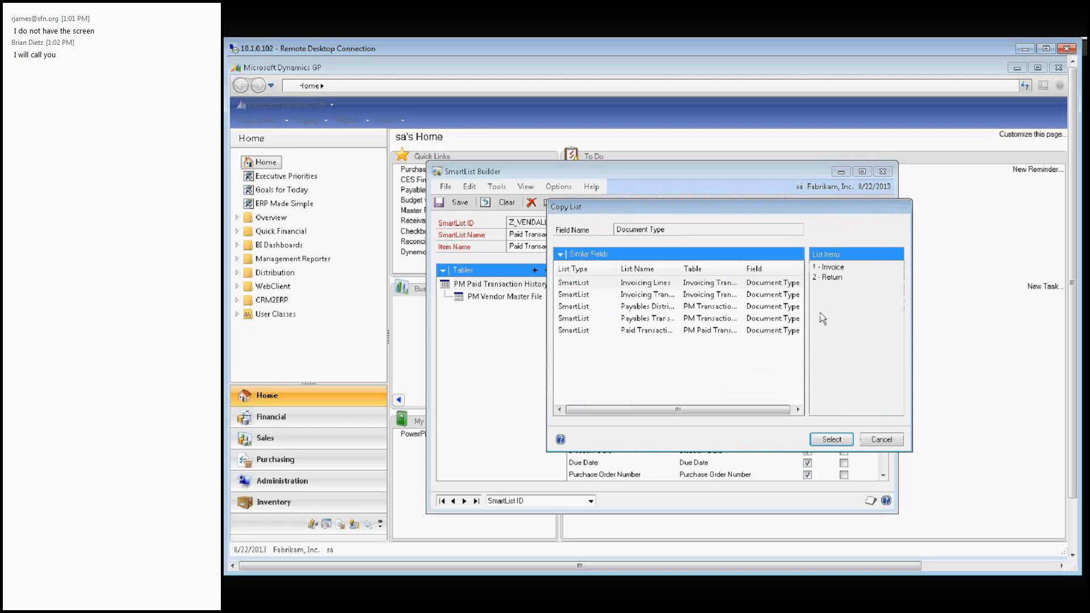
pyautogui.click(726, 331)
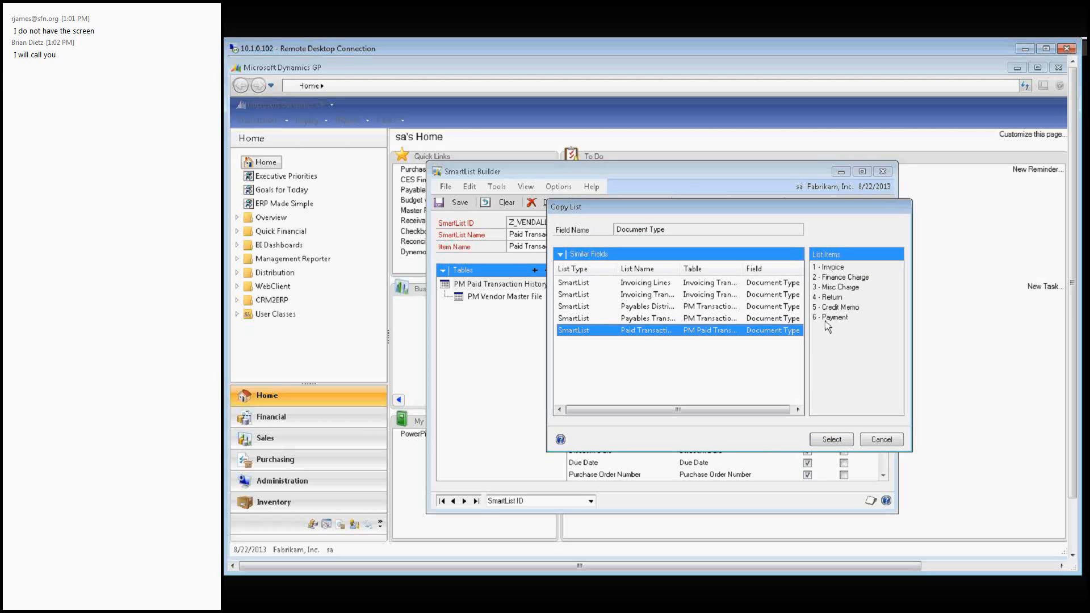
pyautogui.click(829, 440)
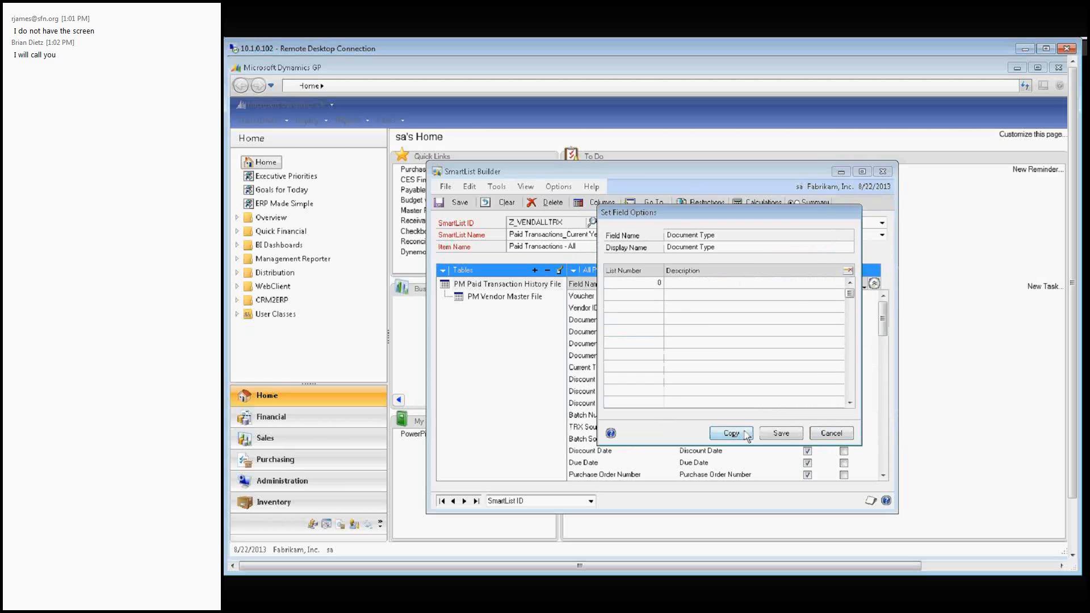
# Copy the list items from the Payables Transactions SmartList into the Document Type field and save the field options.
pyautogui.click(731, 433)
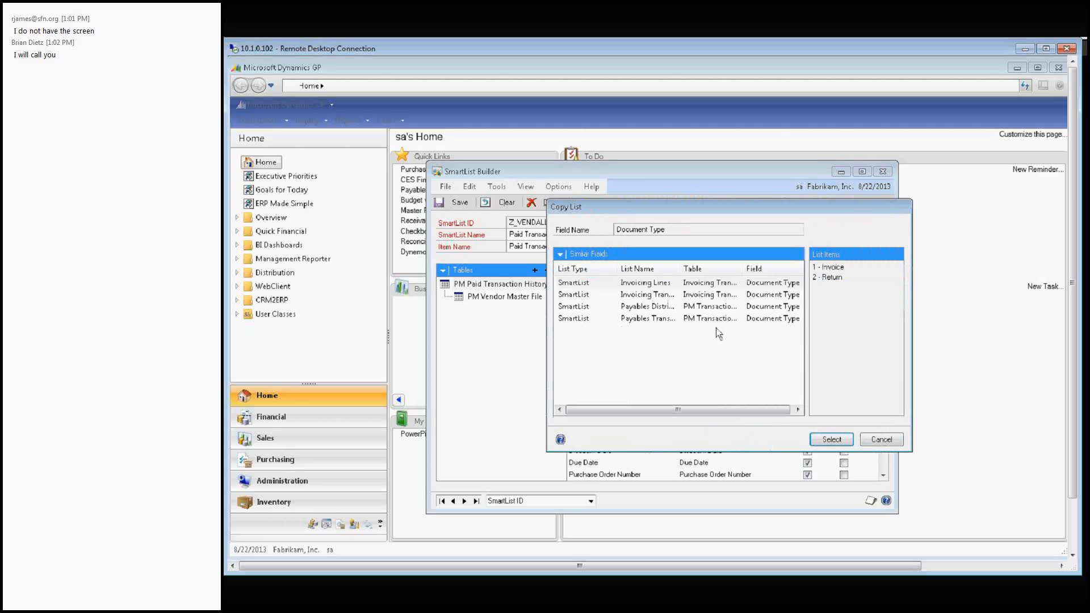
pyautogui.click(716, 320)
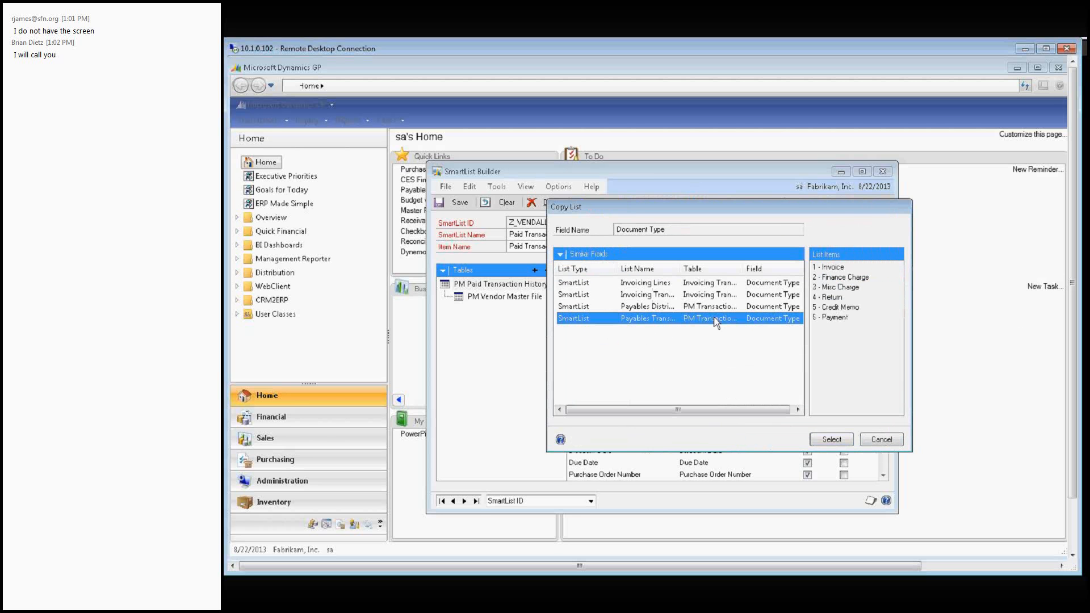
pyautogui.click(832, 440)
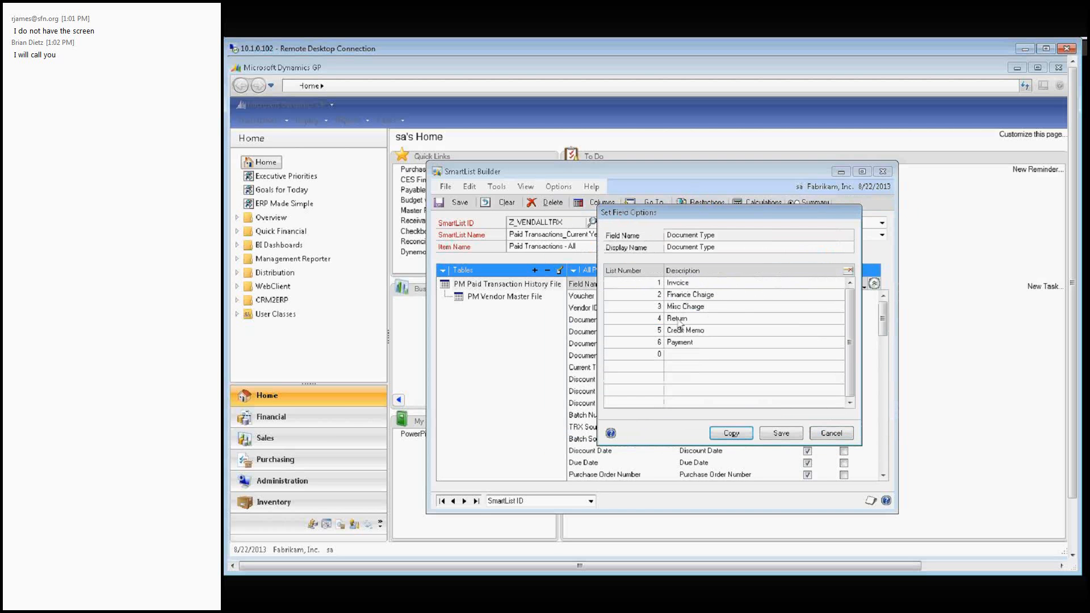
pyautogui.click(709, 304)
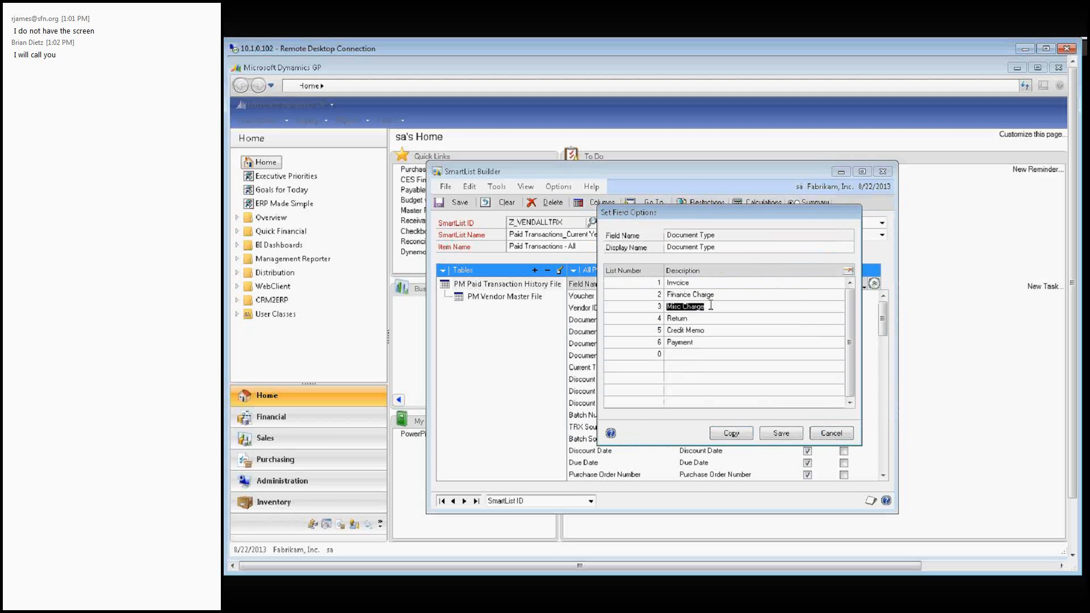
pyautogui.click(711, 319)
pyautogui.click(785, 435)
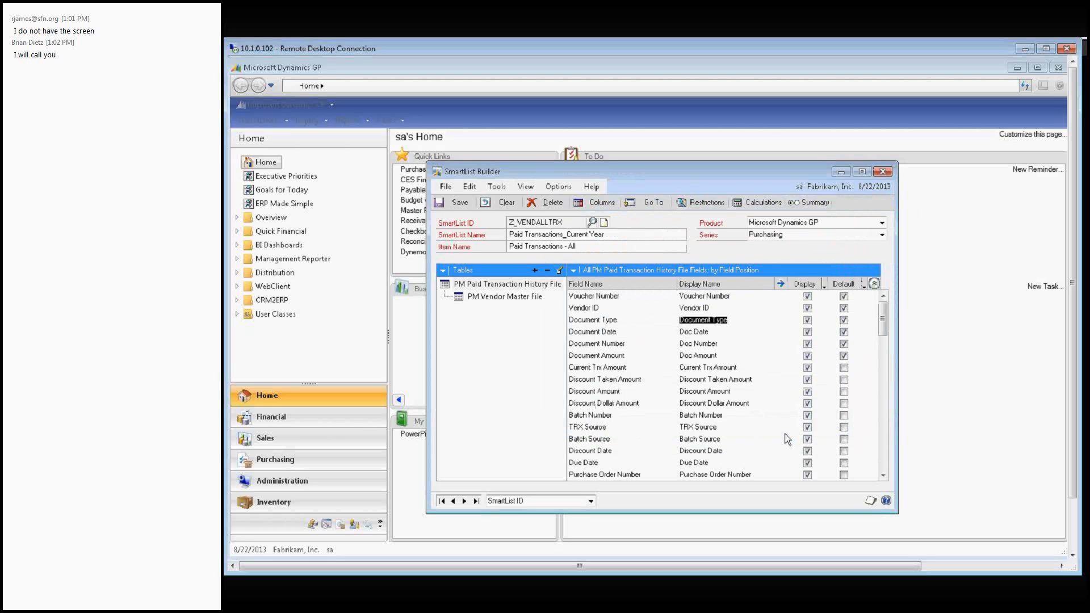
# Add a new restriction on the Document Type field of the PM Paid Transaction History File table.
pyautogui.click(739, 321)
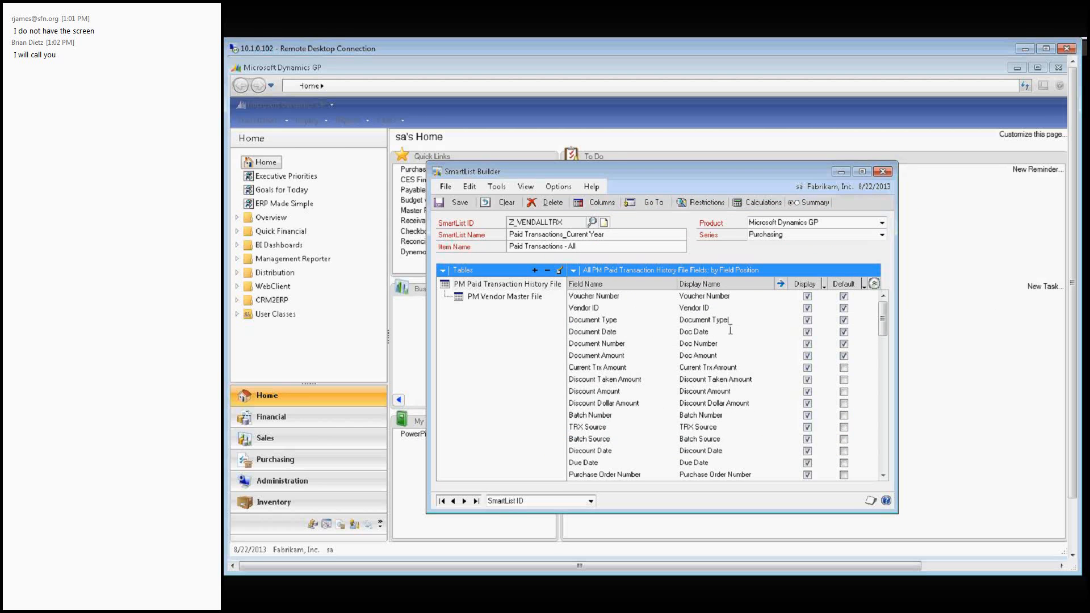
pyautogui.click(700, 203)
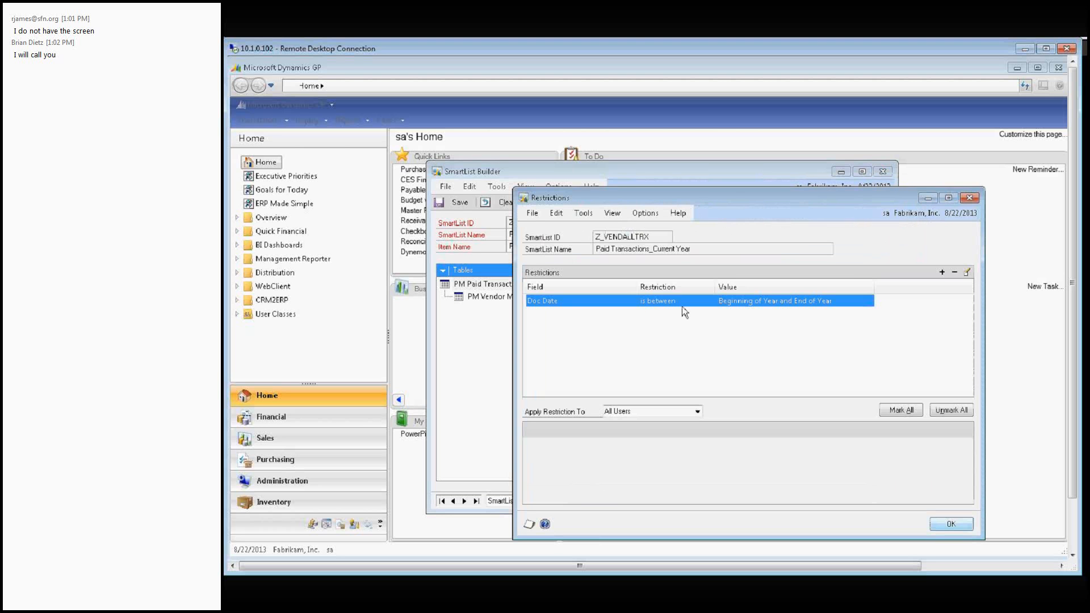
pyautogui.click(942, 273)
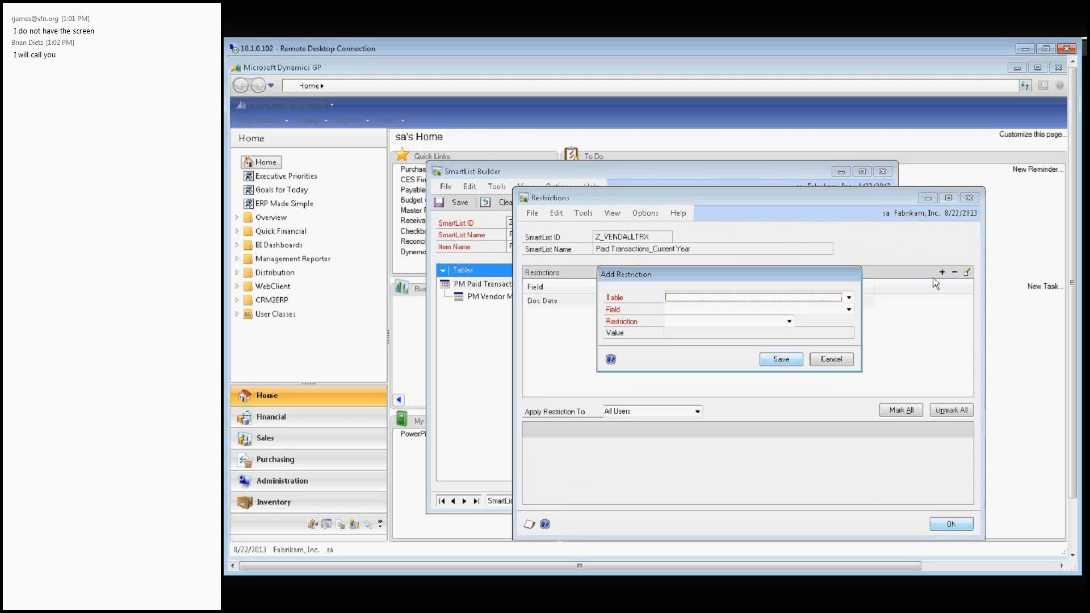
pyautogui.click(790, 300)
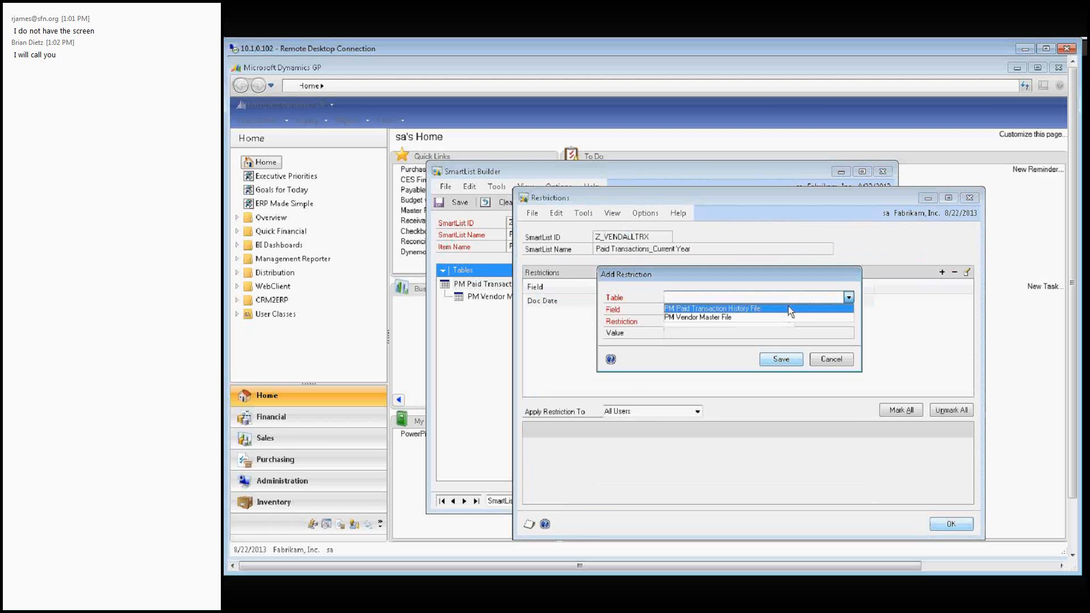
pyautogui.click(788, 310)
pyautogui.click(848, 309)
pyautogui.moveTo(847, 332); pyautogui.dragTo(848, 363)
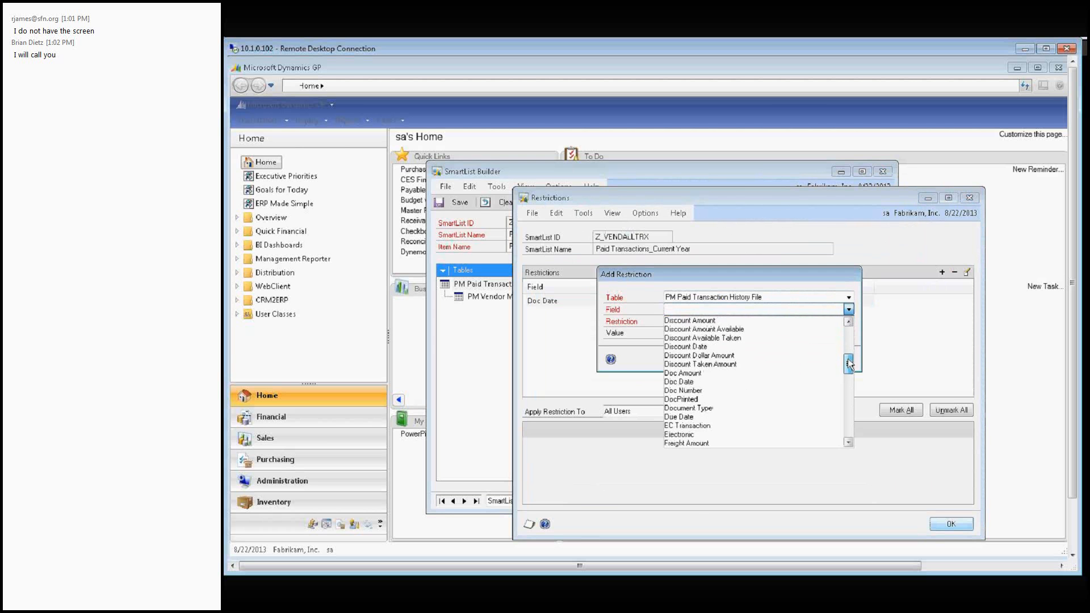
pyautogui.click(779, 409)
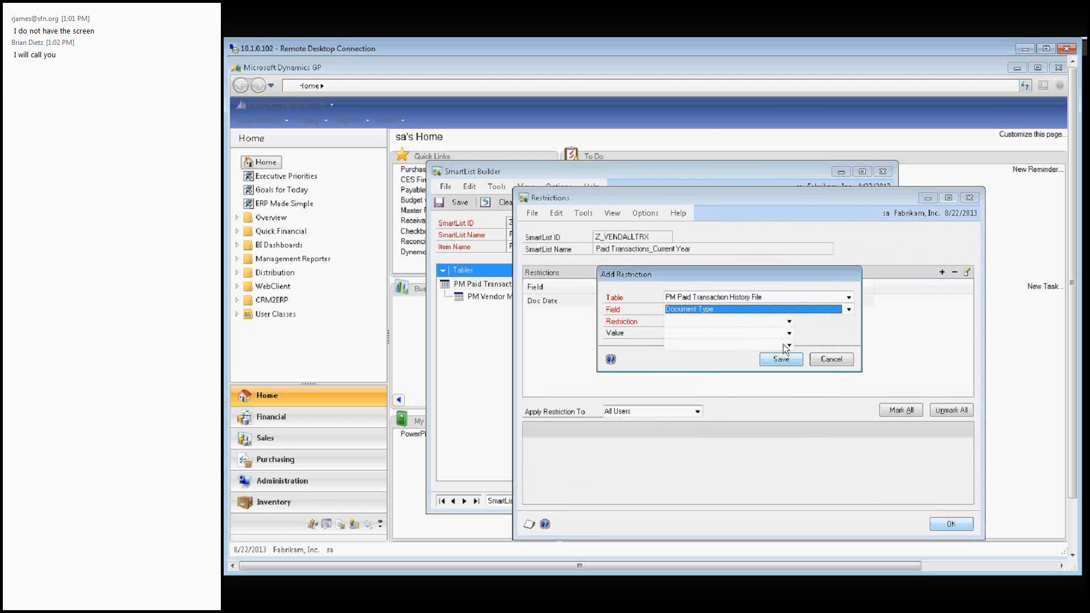
# Set the Document Type restriction to "is not equal to one of list" with Payment as the listed value, and save it.
pyautogui.click(788, 321)
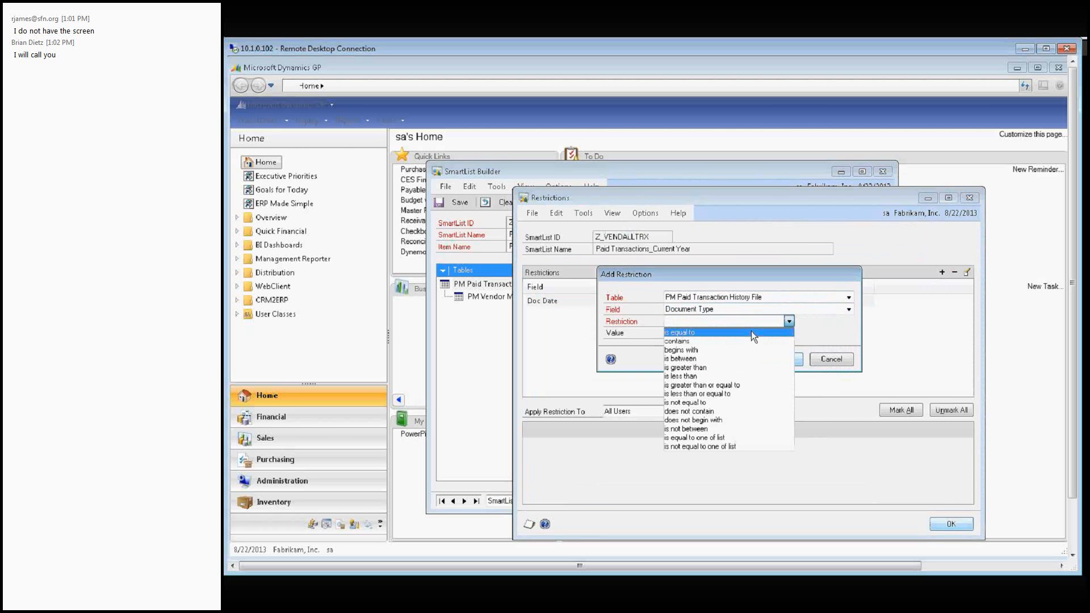
pyautogui.click(737, 447)
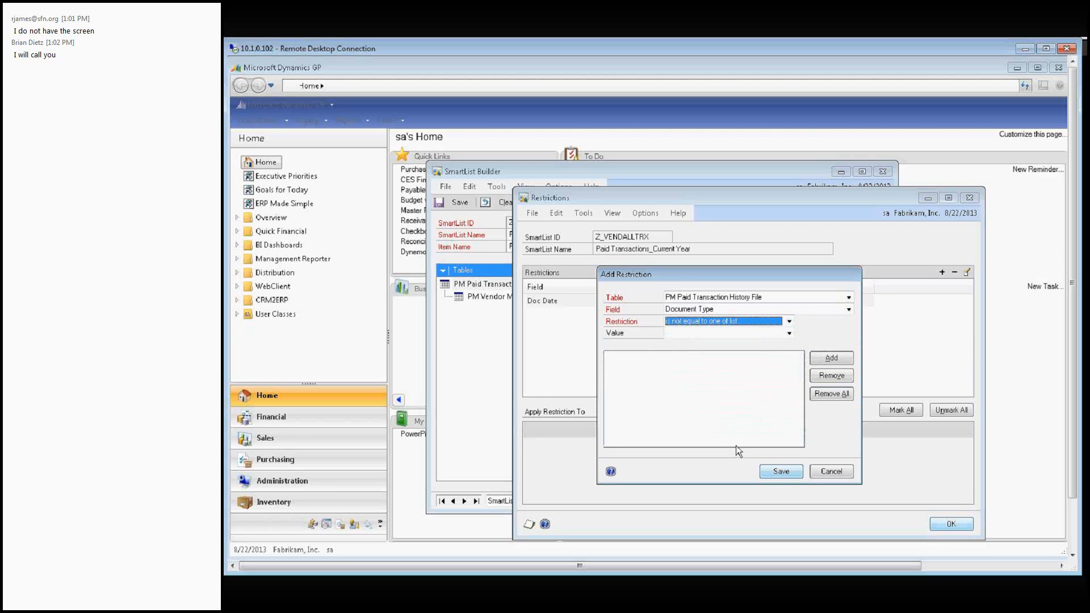
pyautogui.click(789, 333)
pyautogui.click(741, 392)
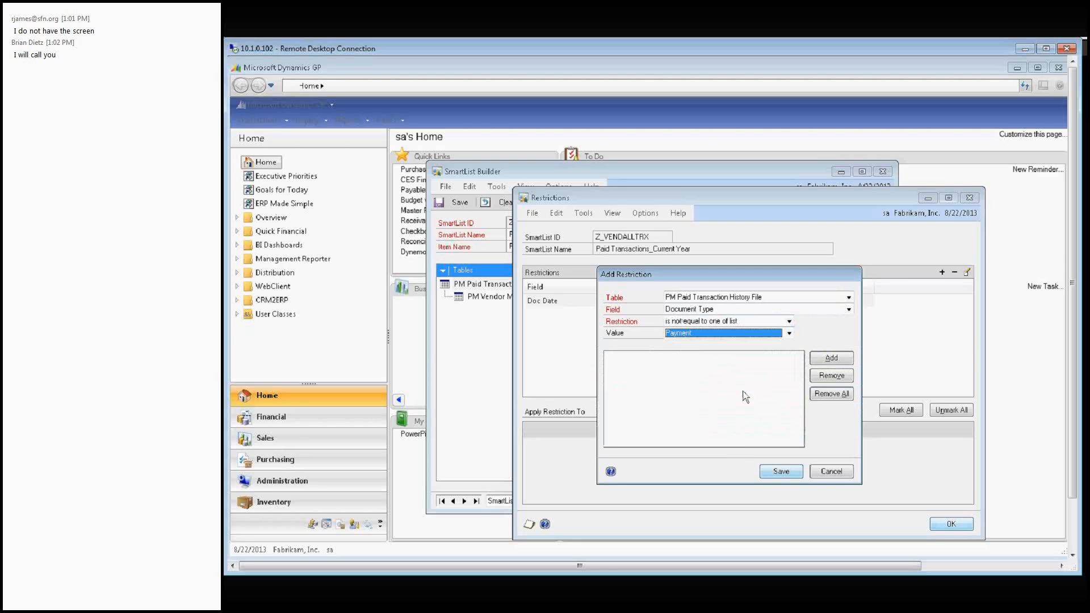
pyautogui.click(830, 359)
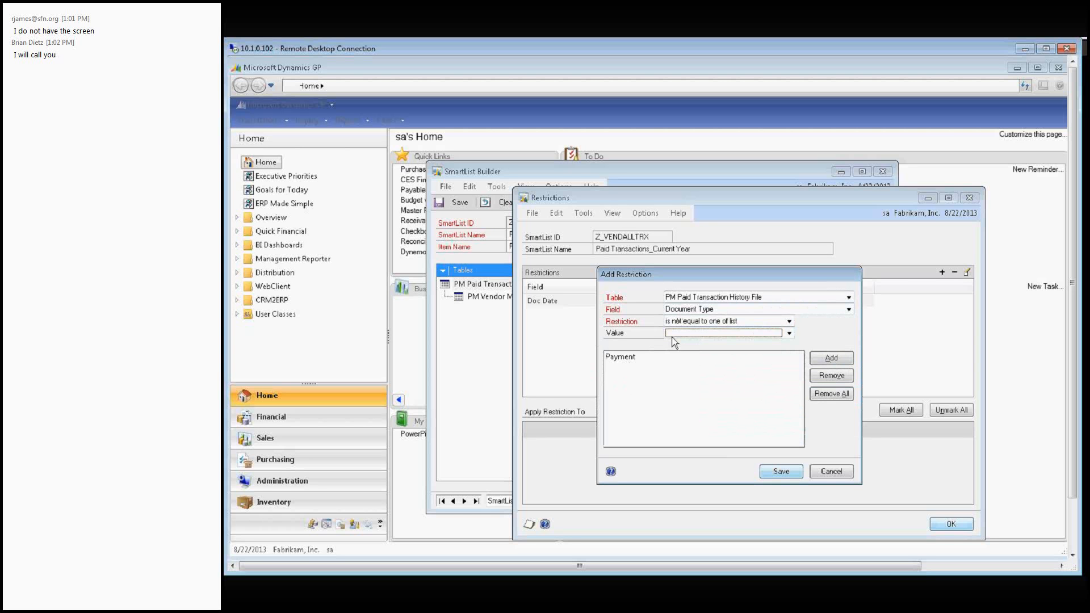
pyautogui.click(789, 472)
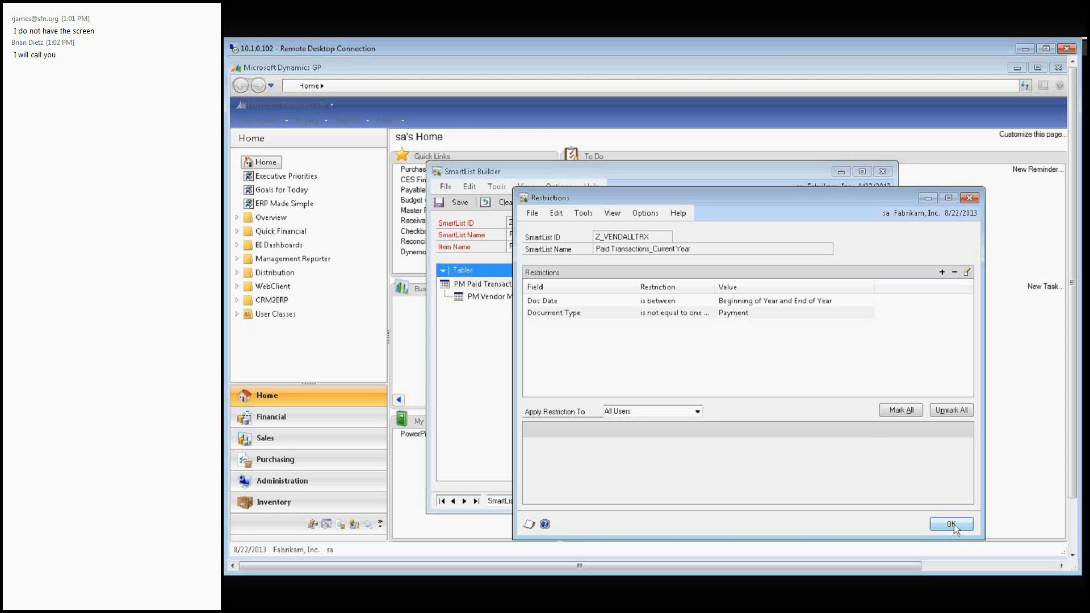
# Try applying the restrictions to Selected Users, look over the user list, and return the setting to All Users.
pyautogui.click(750, 316)
pyautogui.click(697, 411)
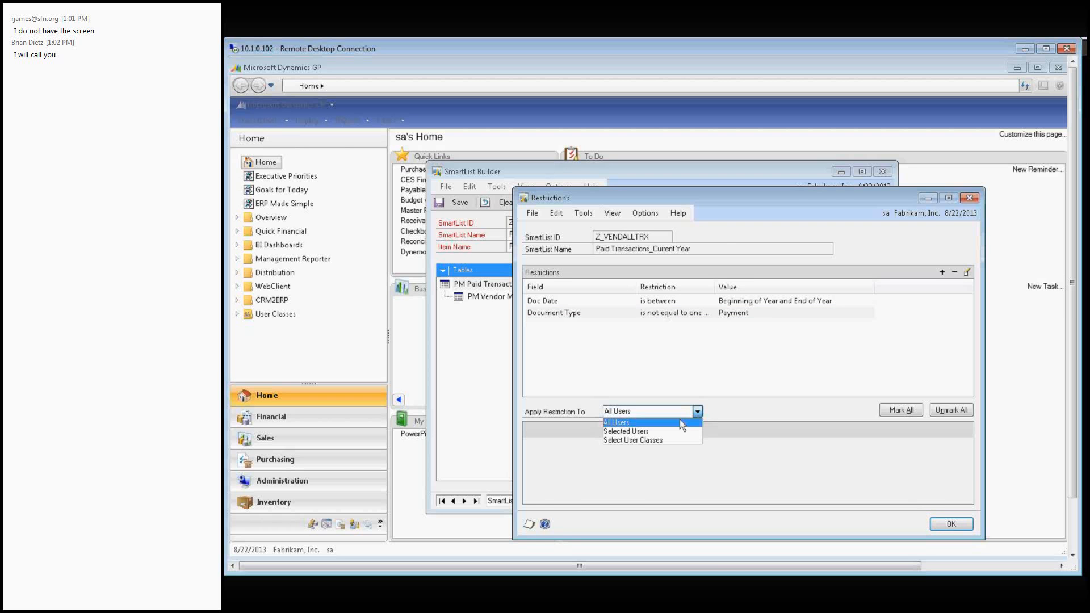
pyautogui.click(645, 430)
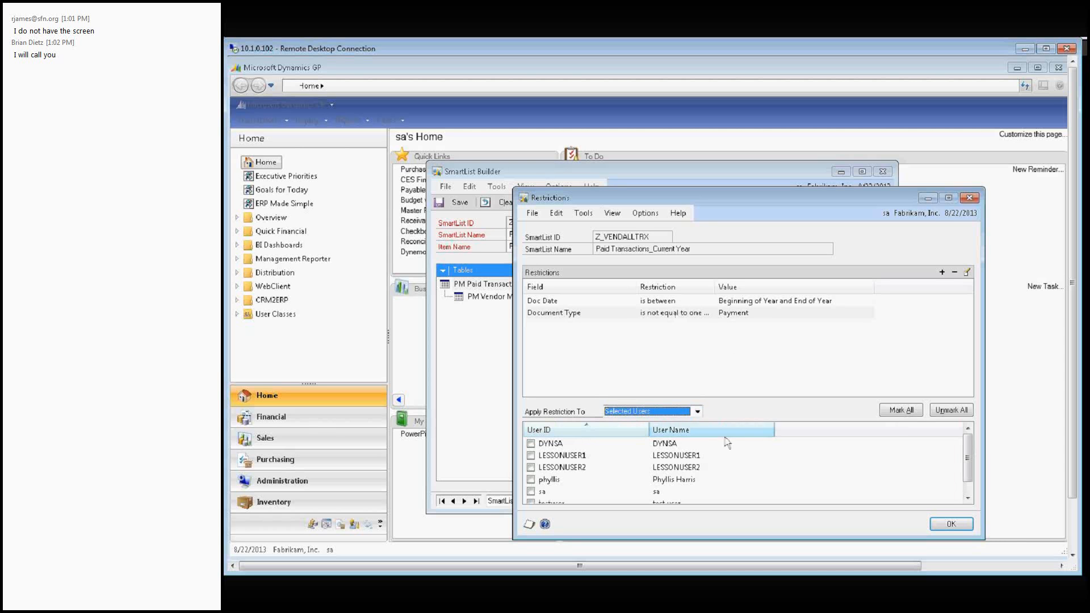
pyautogui.click(697, 411)
pyautogui.click(679, 422)
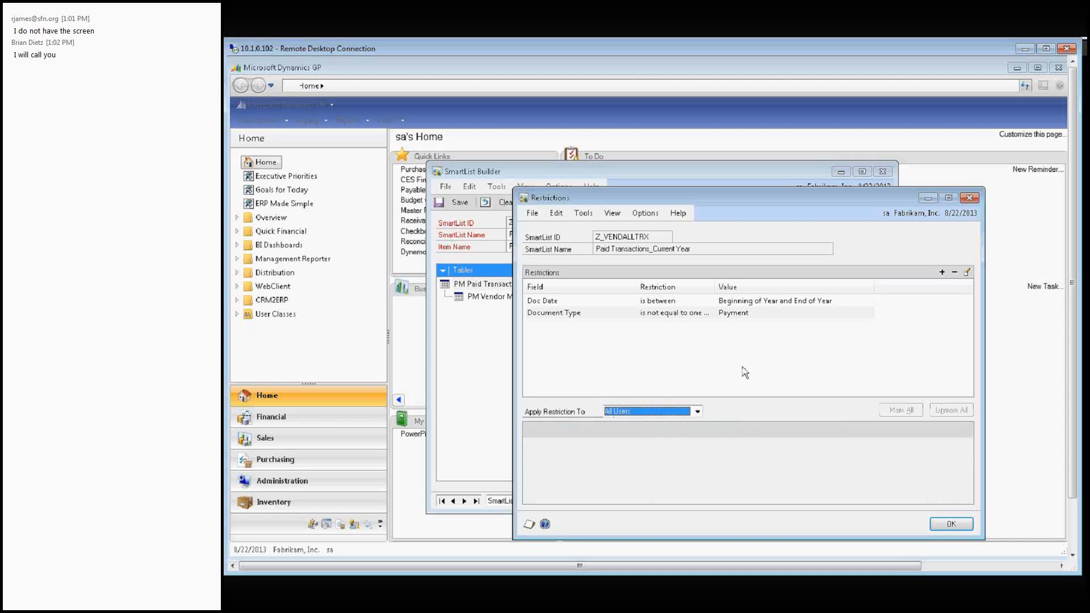
# Accept the restrictions, save the Paid Transactions_Current Year SmartList, and close SmartList Builder.
pyautogui.click(948, 525)
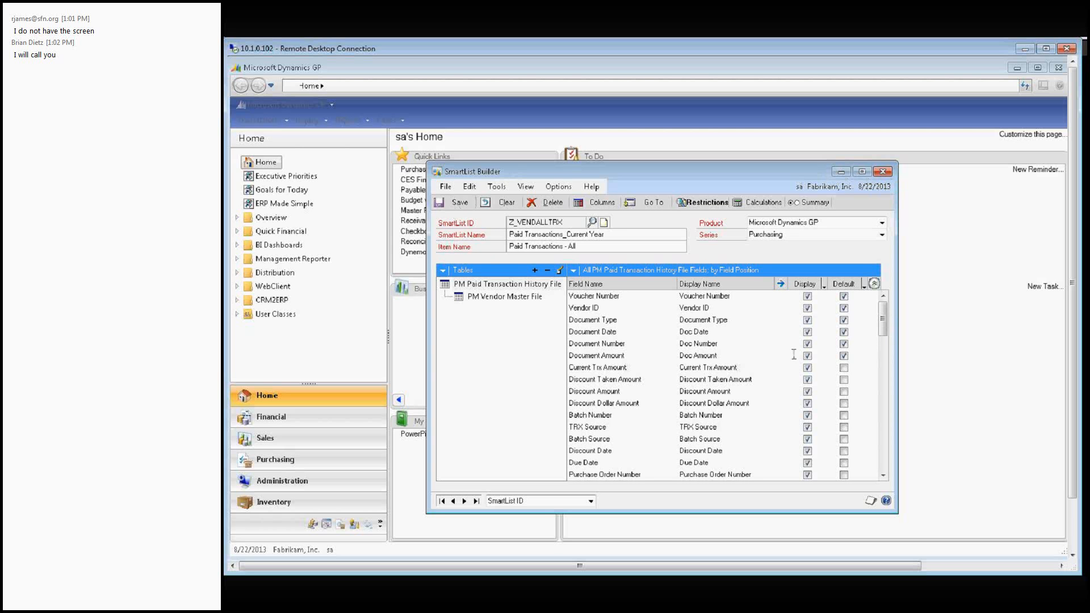
pyautogui.click(454, 203)
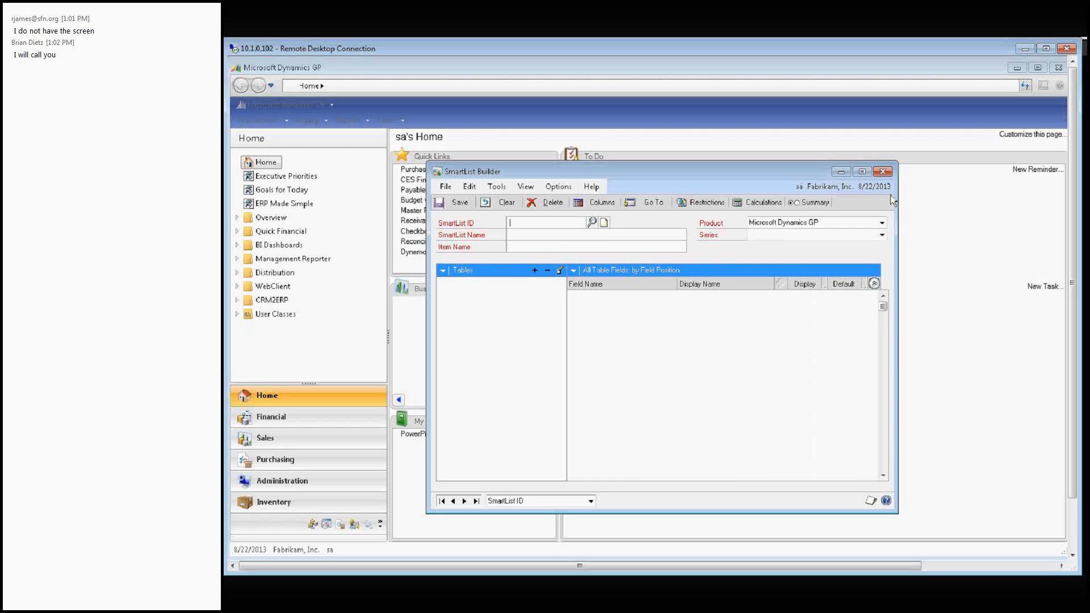
pyautogui.click(882, 171)
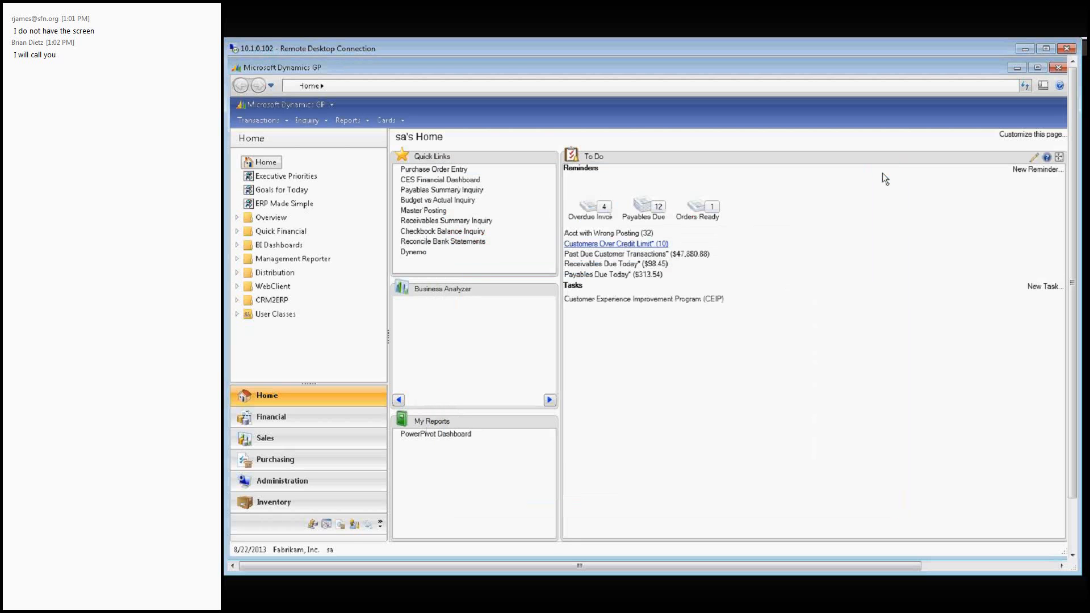
# Open SmartList, accept the pending SmartList Builder changes, and display the Paid Transactions_Current Year list under Purchasing.
pyautogui.click(312, 105)
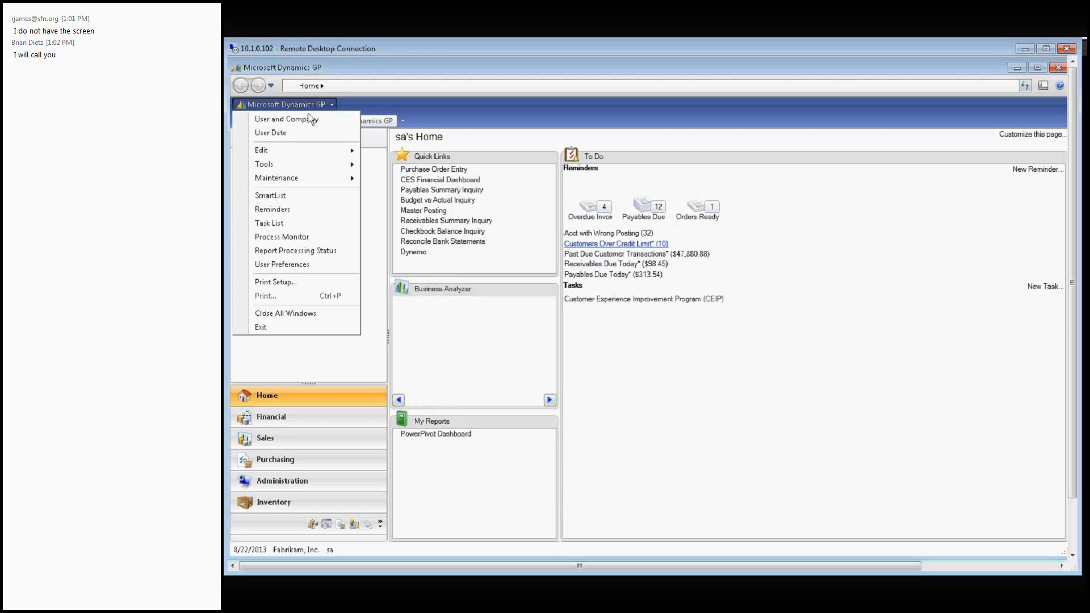
pyautogui.click(299, 195)
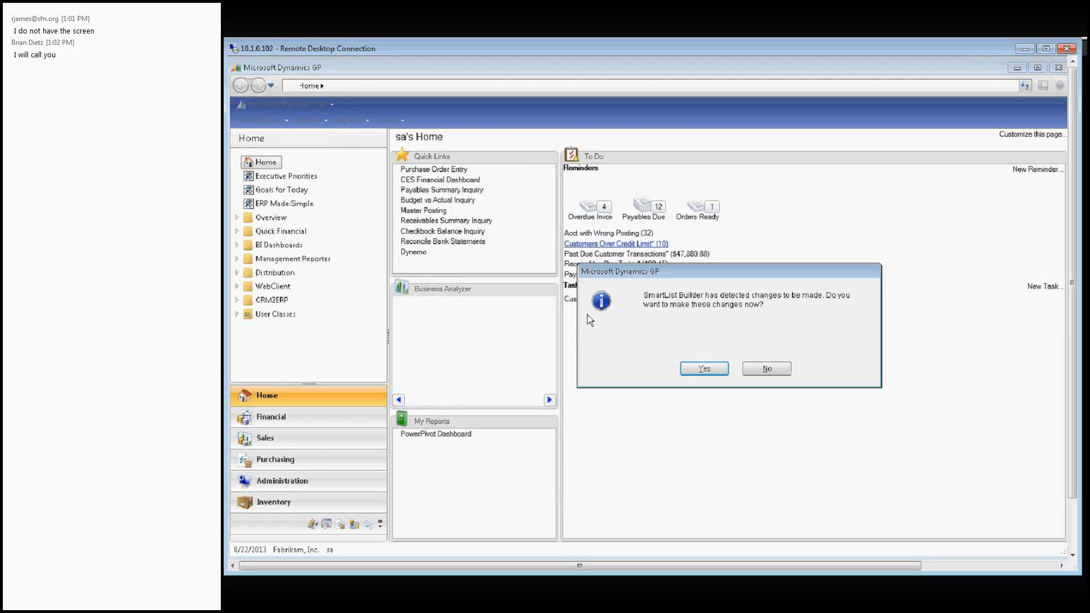
pyautogui.click(703, 370)
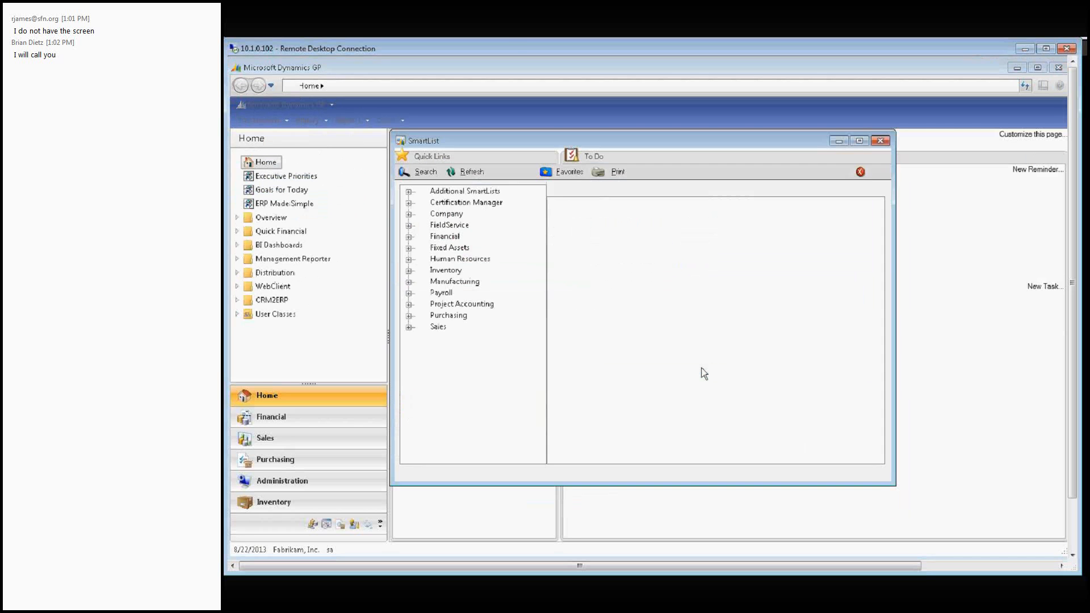
pyautogui.click(408, 315)
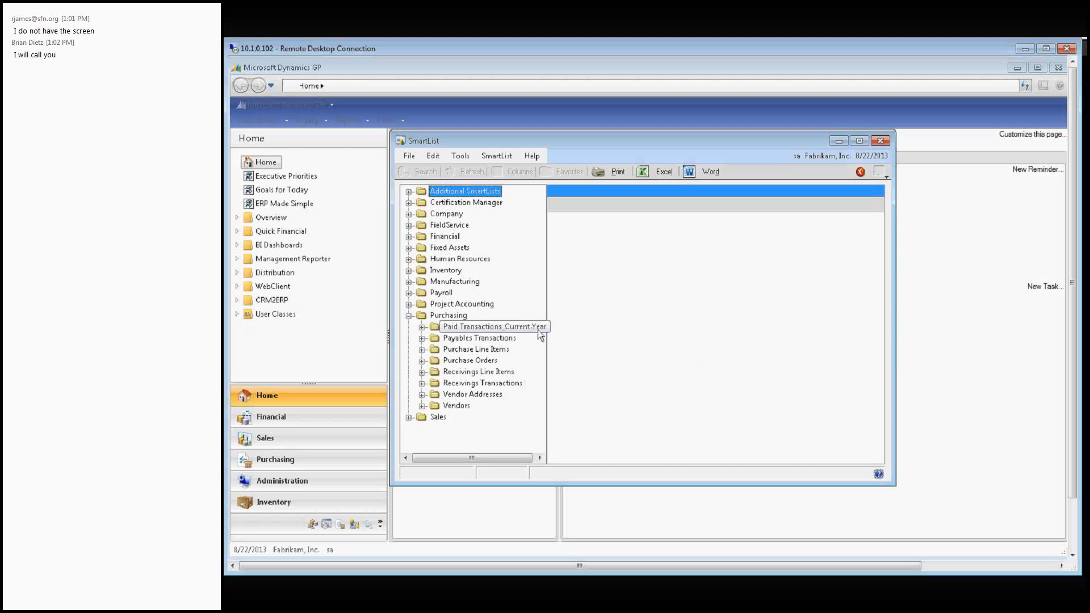
pyautogui.click(421, 327)
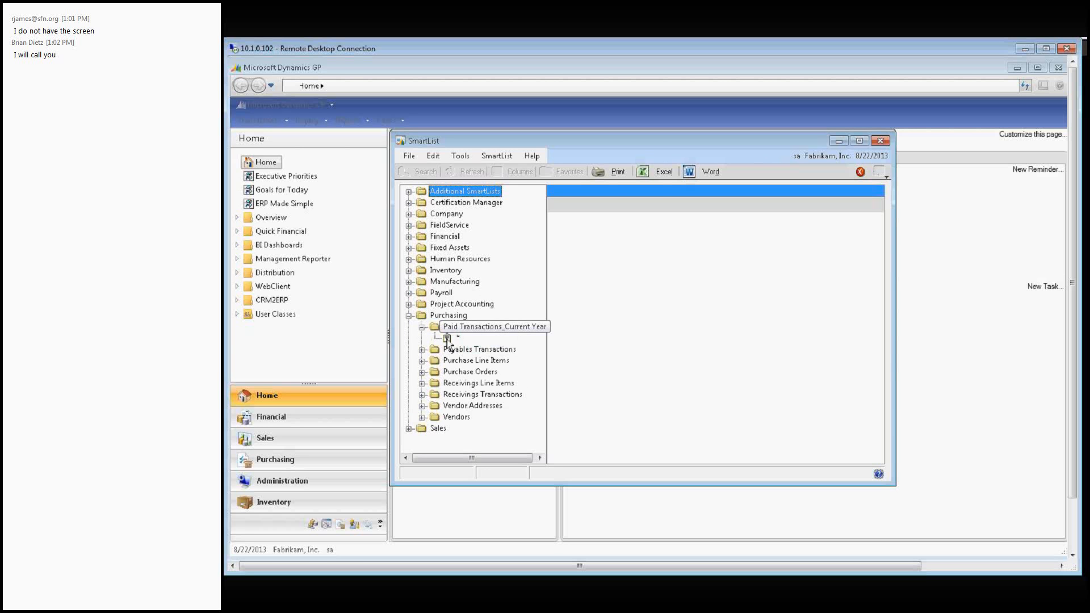
pyautogui.click(446, 339)
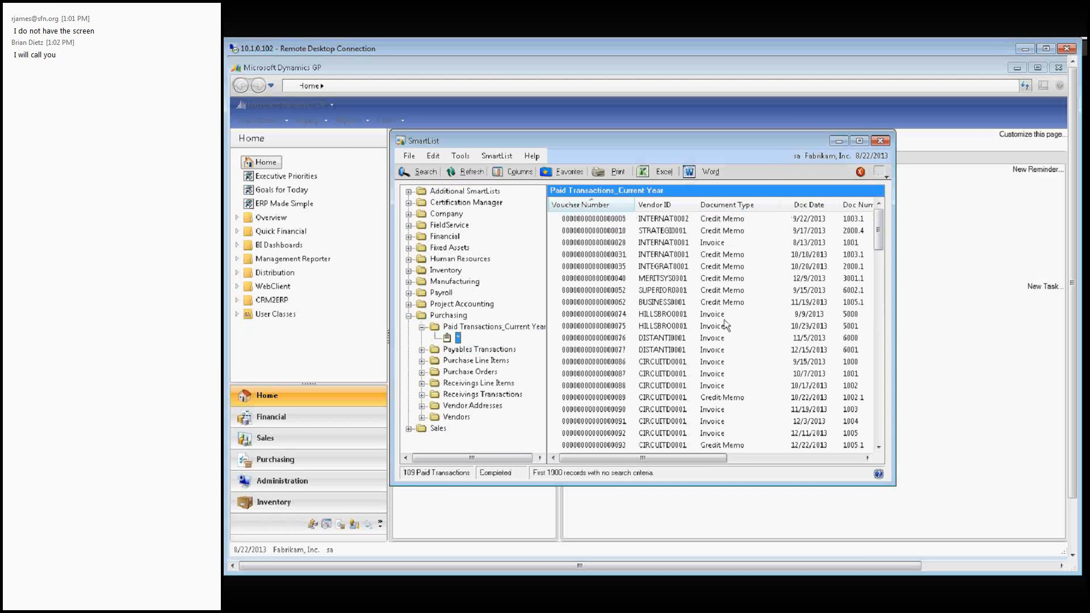
# Review the Document Type and Doc Date columns throughout the Paid Transactions_Current Year results.
pyautogui.click(740, 222)
pyautogui.click(740, 231)
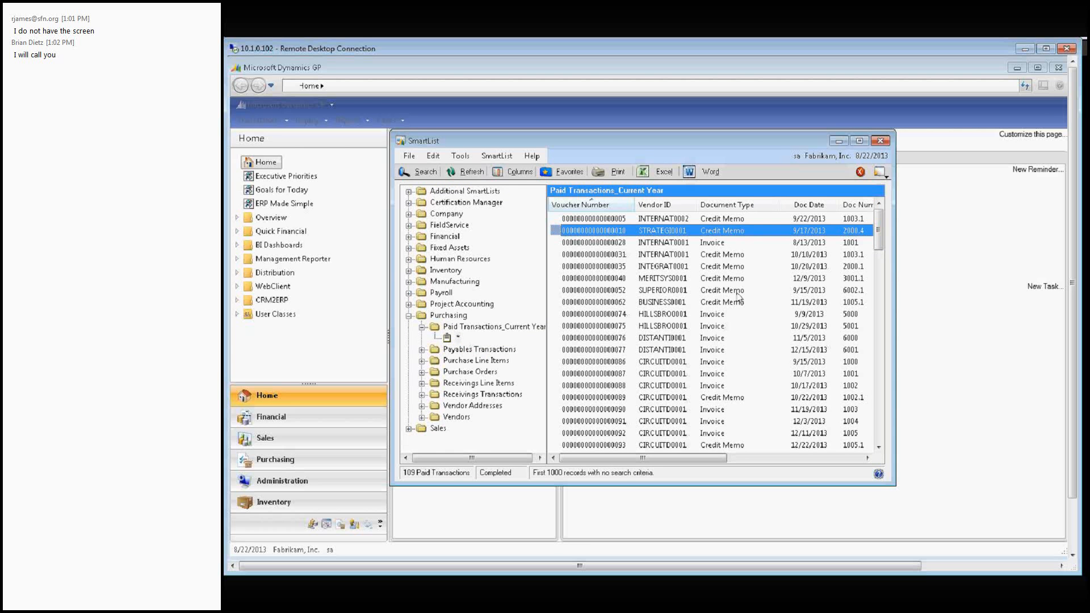
pyautogui.click(740, 221)
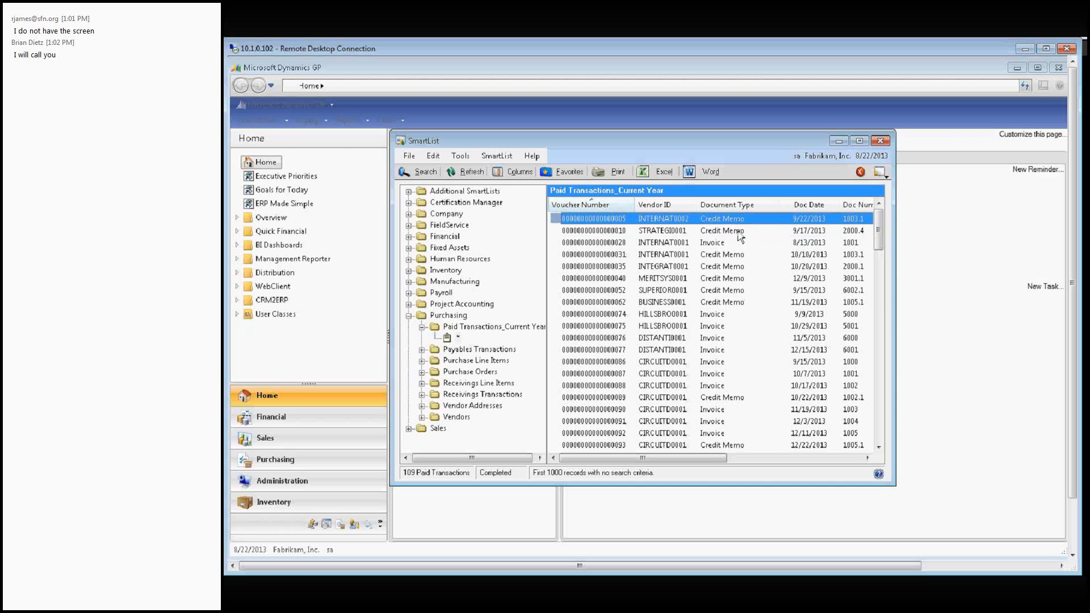
pyautogui.scroll(-8, 736, 353)
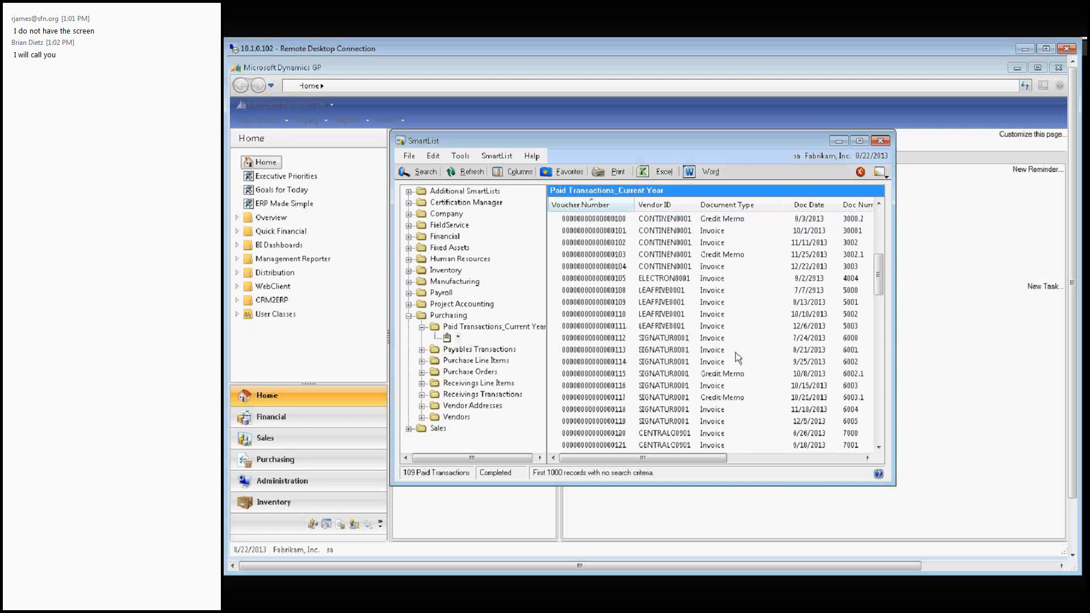
pyautogui.scroll(-12, 737, 357)
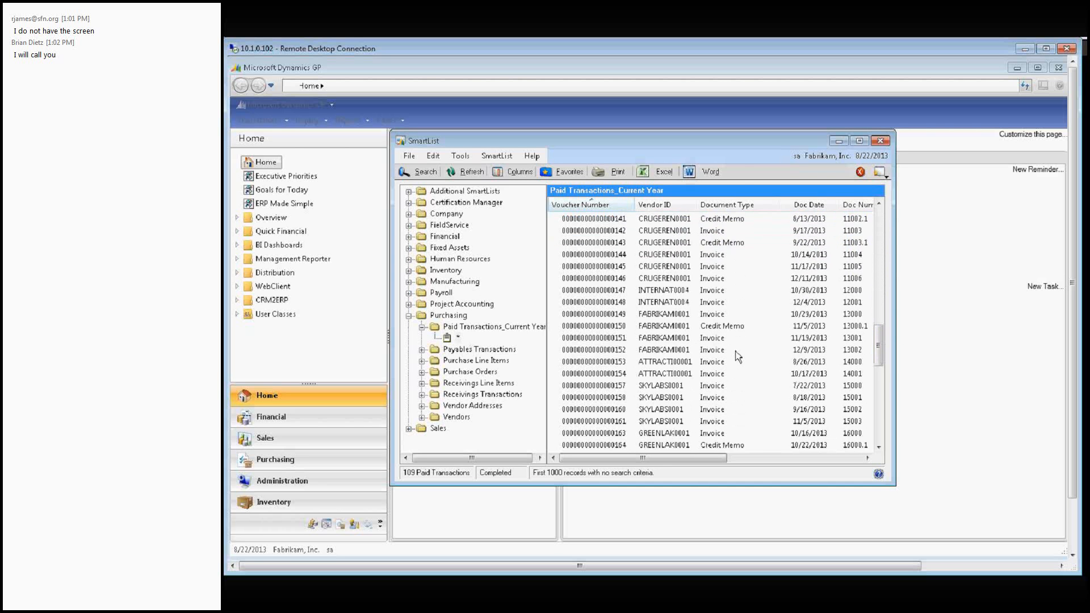
pyautogui.scroll(-7, 737, 357)
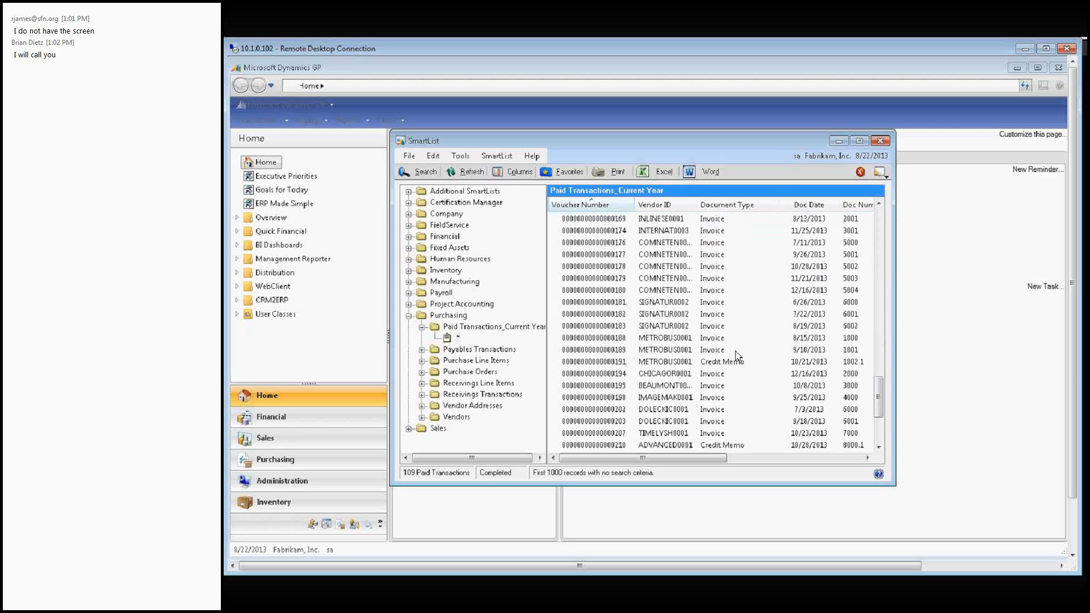
pyautogui.scroll(-4, 736, 355)
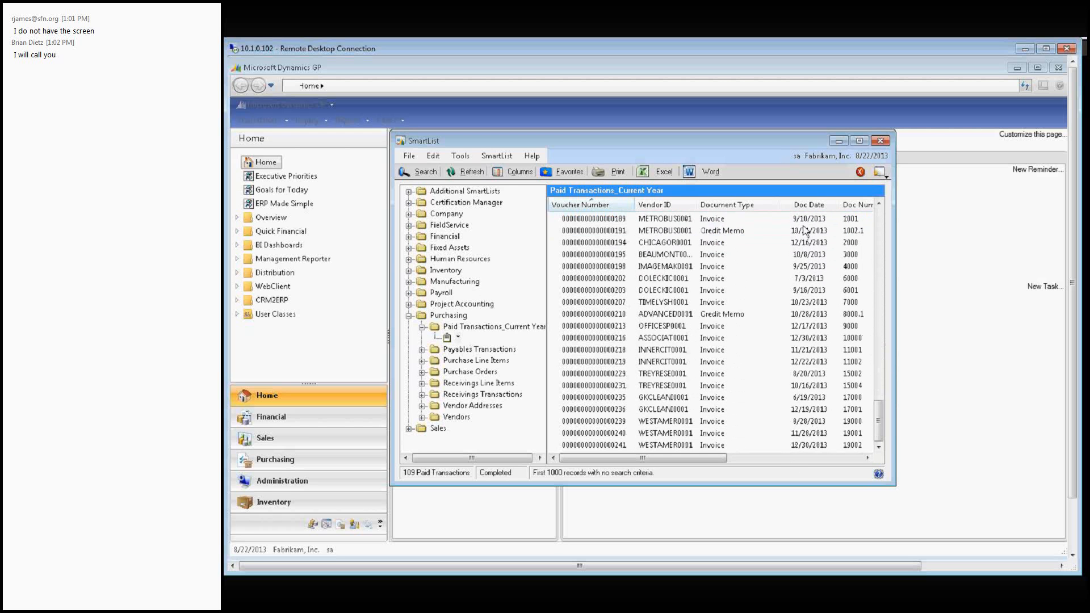
pyautogui.moveTo(878, 410); pyautogui.dragTo(877, 220)
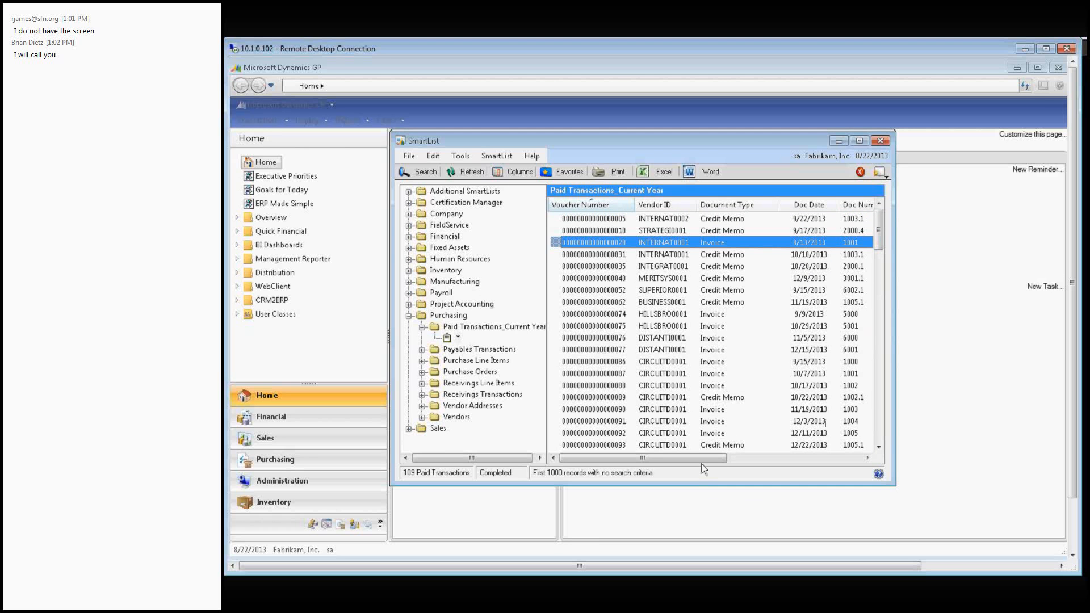
# Examine the Doc Amount and 1099 Amount columns for the first credit memo and invoice rows.
pyautogui.moveTo(705, 459); pyautogui.dragTo(611, 469)
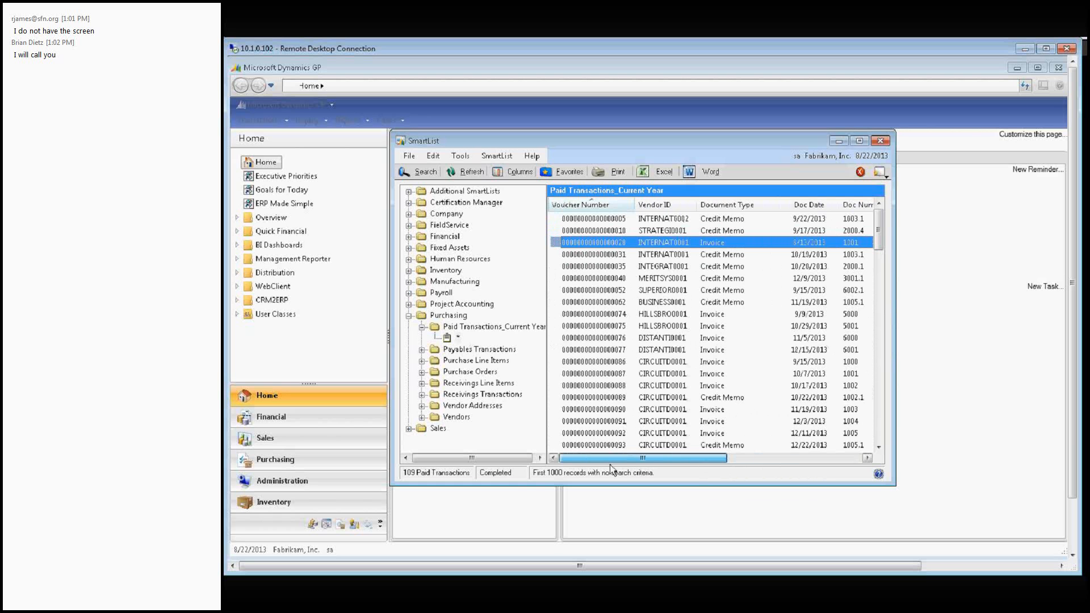
pyautogui.moveTo(690, 461); pyautogui.dragTo(694, 462)
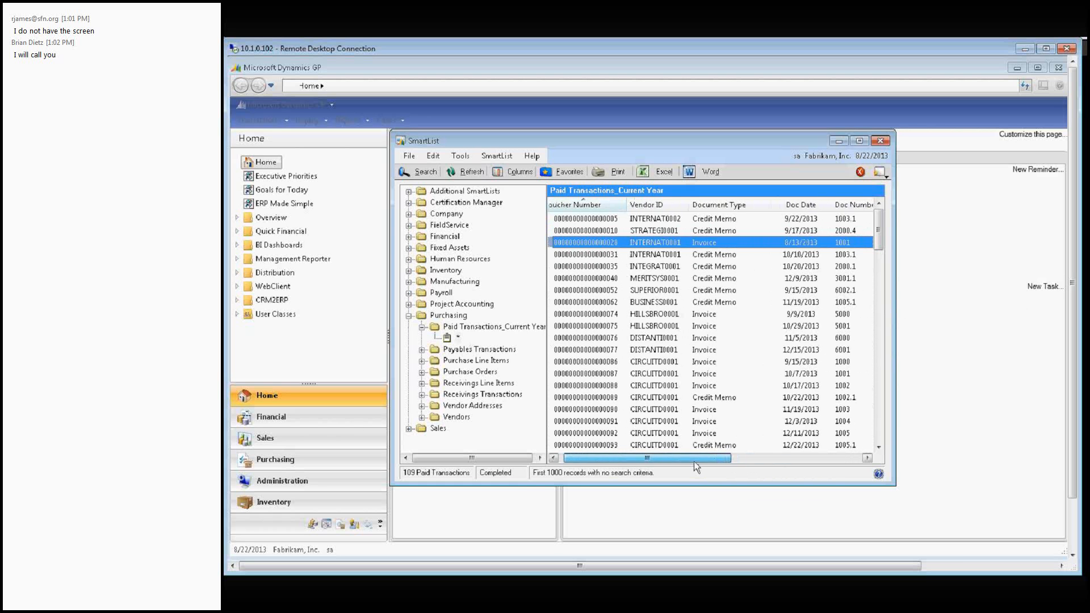
pyautogui.click(719, 218)
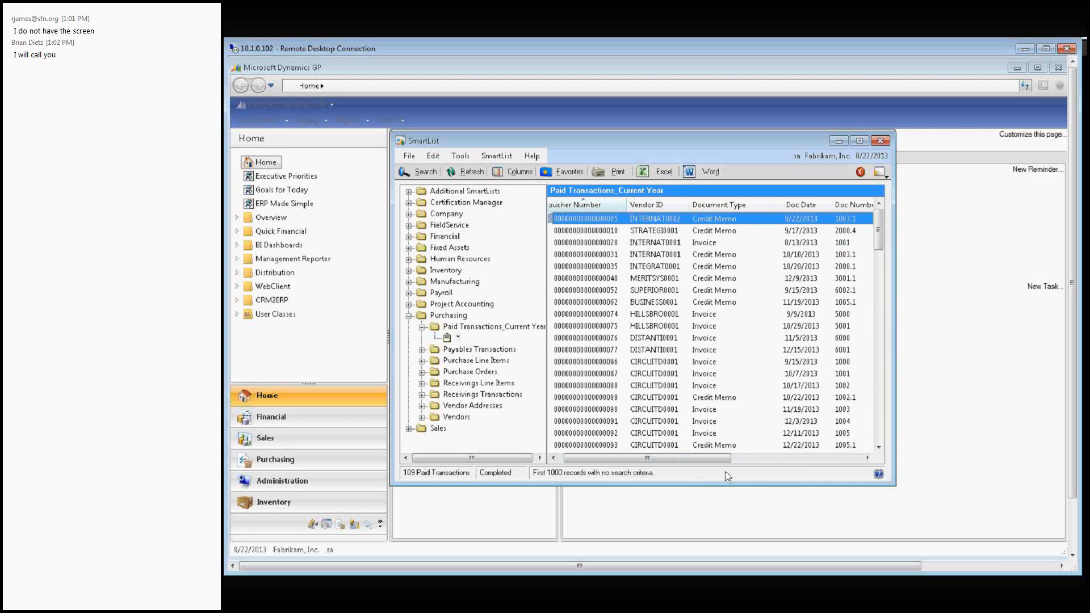
pyautogui.moveTo(724, 458); pyautogui.dragTo(810, 460)
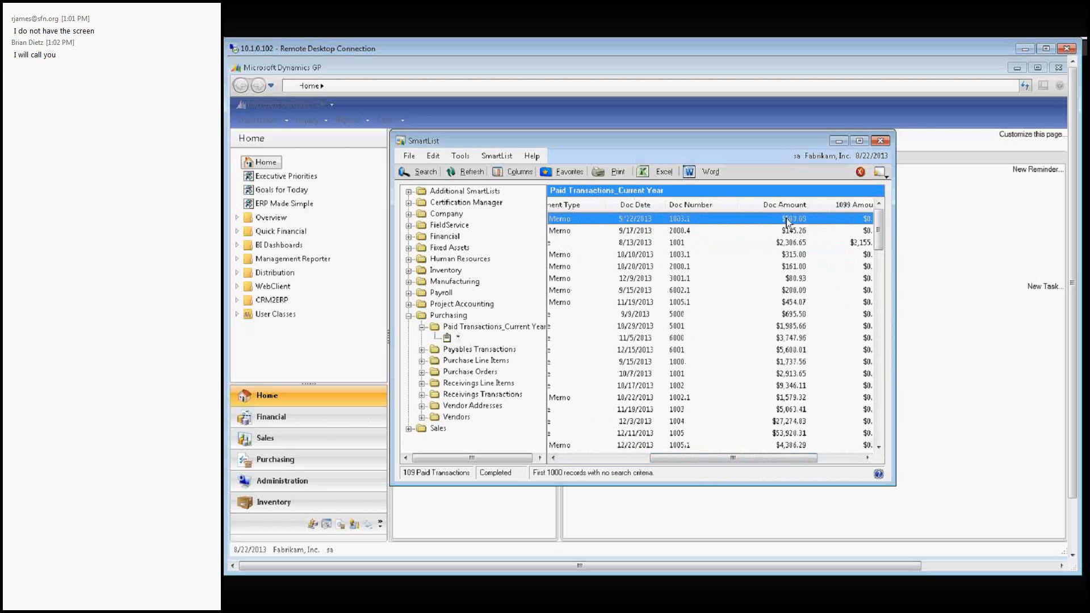
pyautogui.click(790, 243)
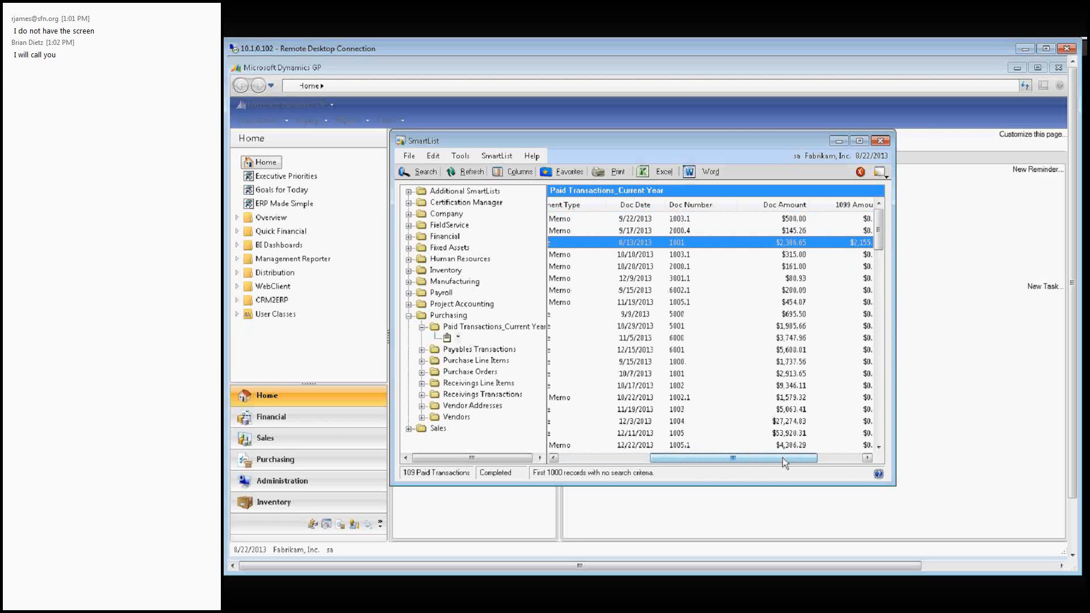
# Close SmartList and bring up the Paid Transactions_Current Year definition (Z_VENDALLTRX) in SmartList Builder.
pyautogui.moveTo(782, 457); pyautogui.dragTo(792, 458)
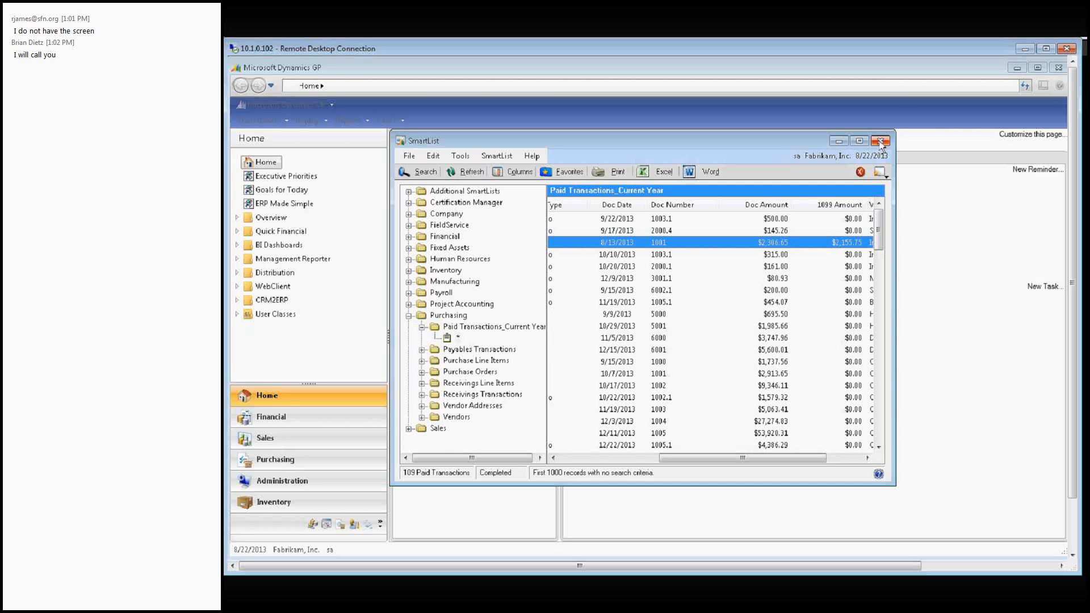
pyautogui.click(879, 143)
pyautogui.click(294, 105)
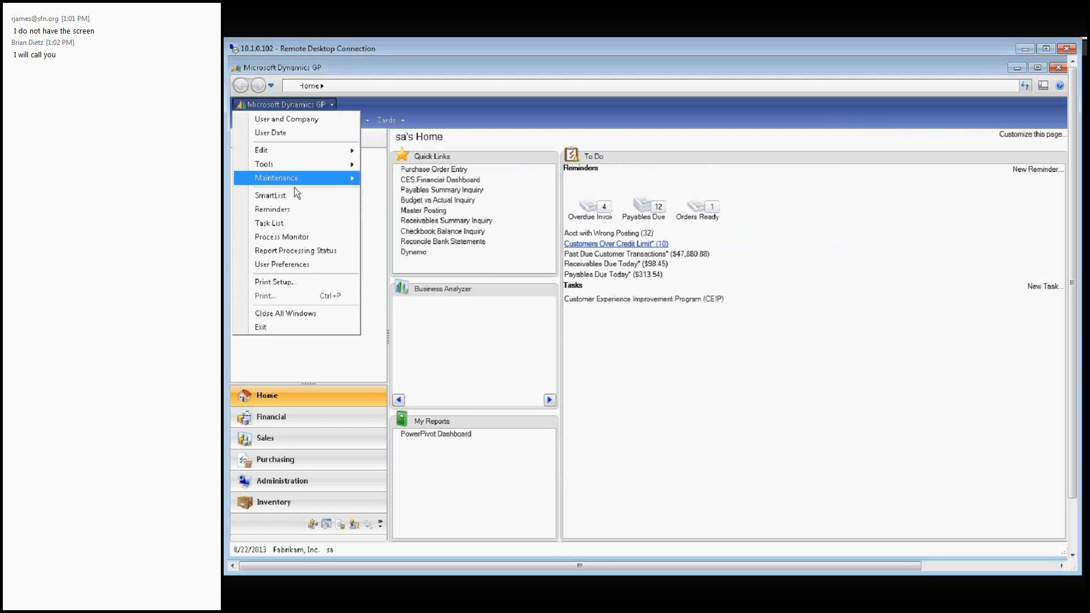
pyautogui.moveTo(295, 166)
pyautogui.moveTo(432, 213)
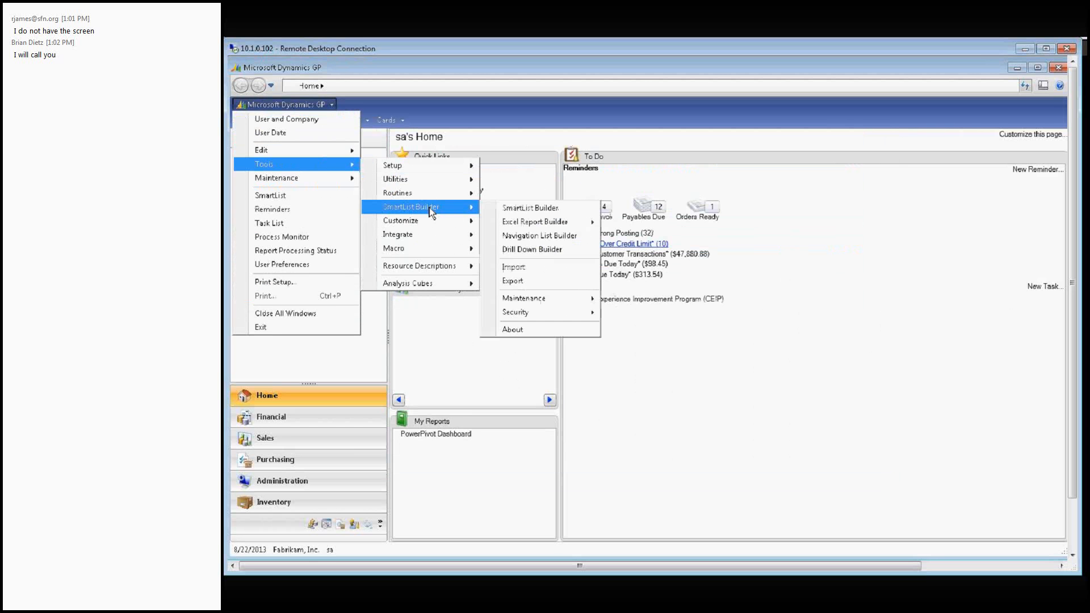
pyautogui.click(529, 208)
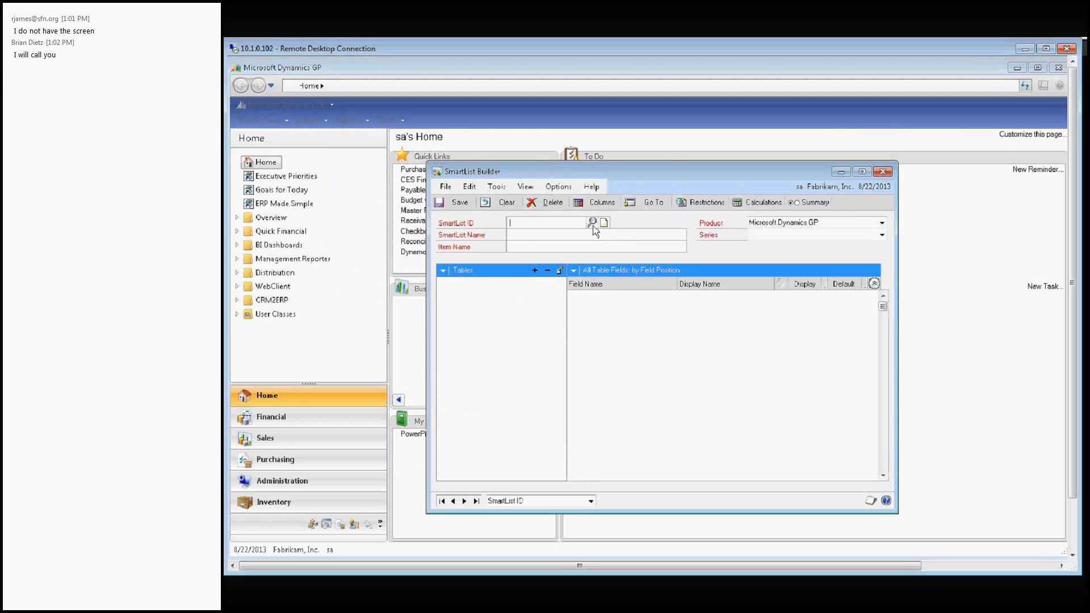
pyautogui.click(593, 224)
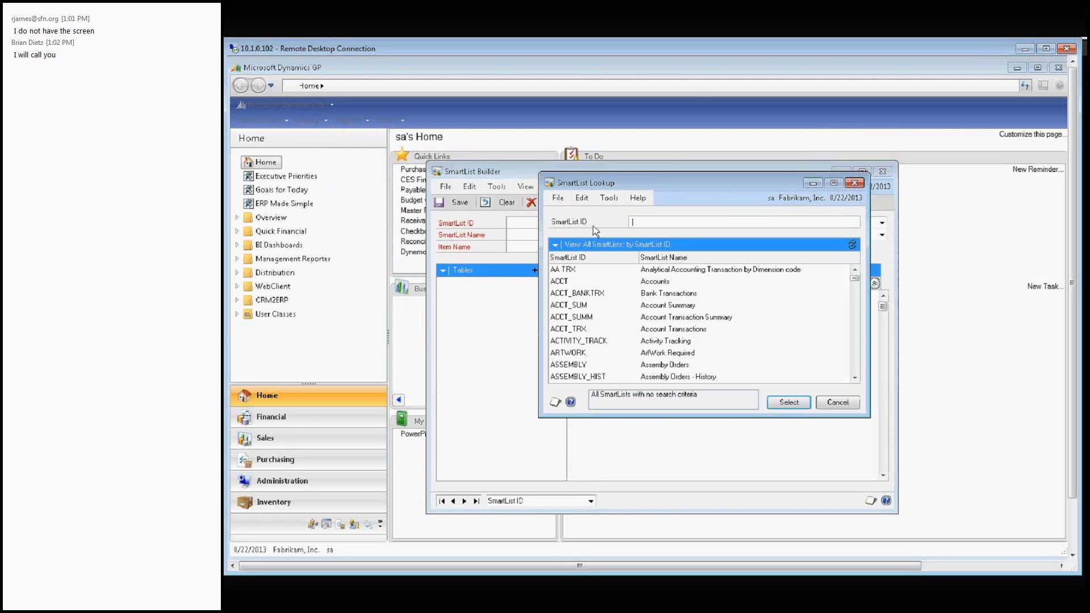
pyautogui.press('Escape')
pyautogui.click(477, 501)
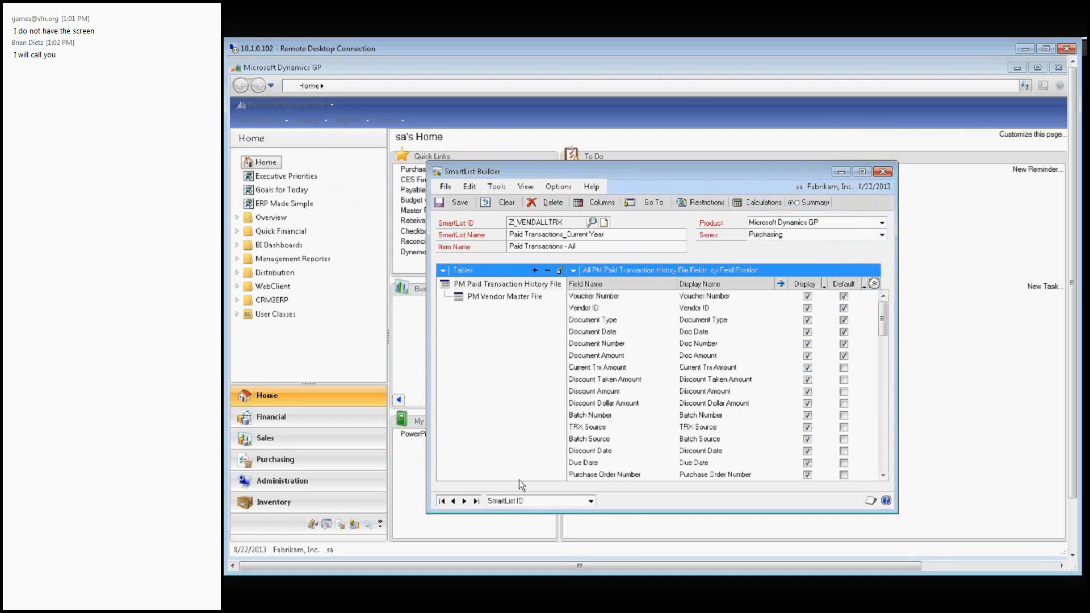
# Open the field options for Document Amount in the PM Paid Transaction History File.
pyautogui.click(753, 306)
pyautogui.click(659, 325)
pyautogui.click(713, 334)
pyautogui.click(718, 356)
pyautogui.click(781, 283)
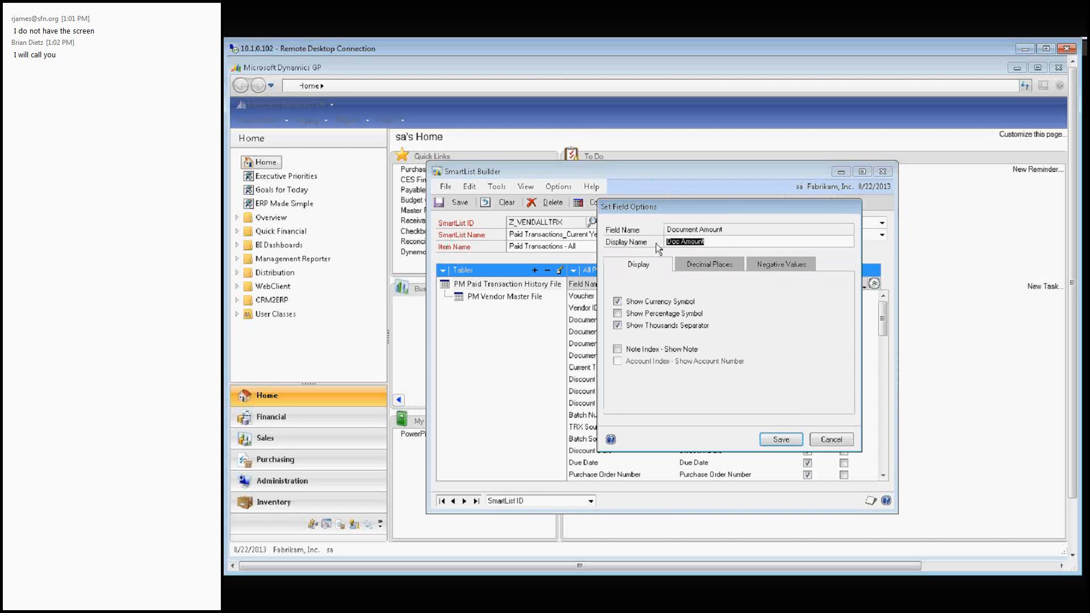
# Check the display settings and the available decimal-place choices for the Doc Amount field.
pyautogui.click(629, 266)
pyautogui.click(706, 270)
pyautogui.click(738, 325)
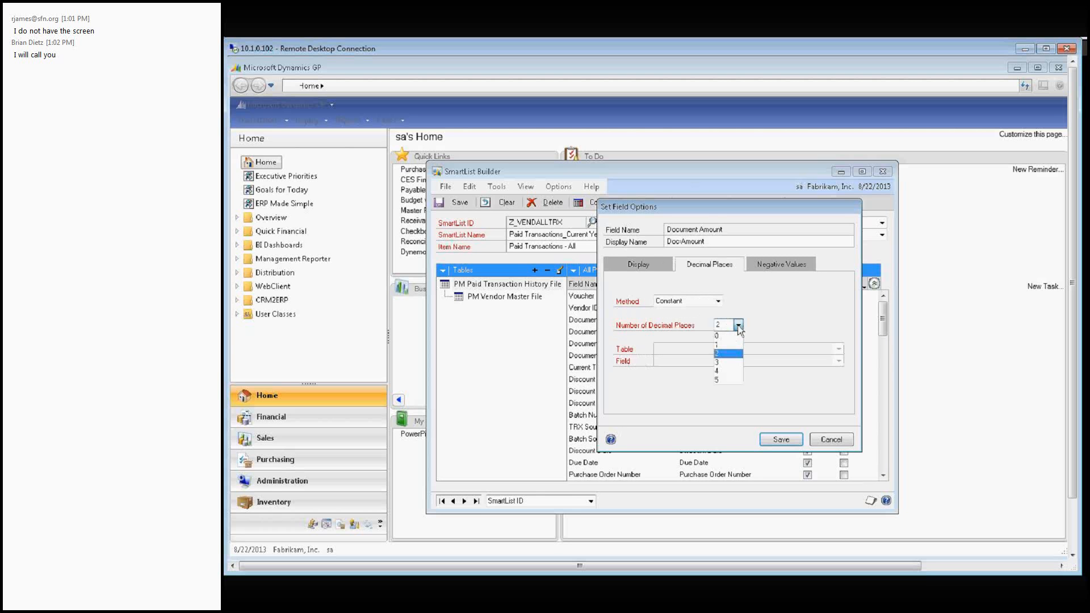
pyautogui.click(739, 327)
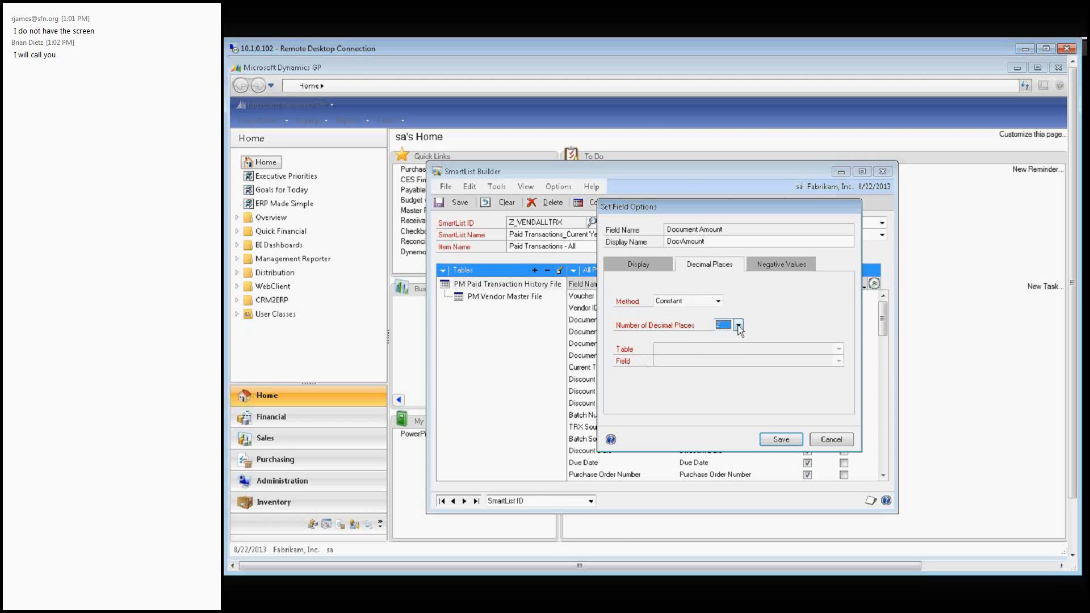
# Enable negative display for Doc Amount based on the Document Type field of the PM Paid Transaction History File.
pyautogui.click(771, 266)
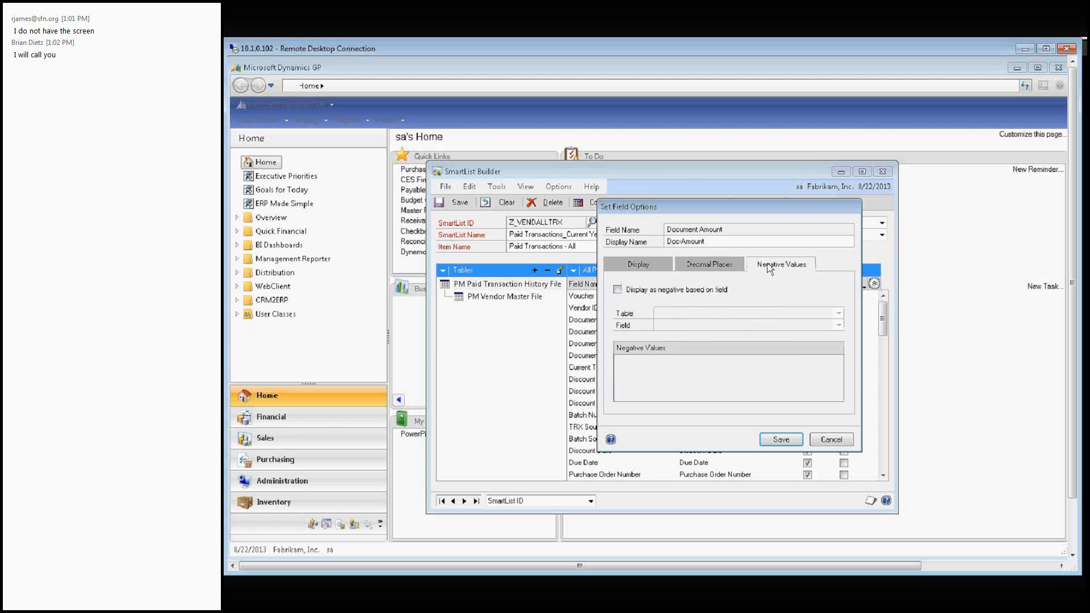
pyautogui.click(707, 294)
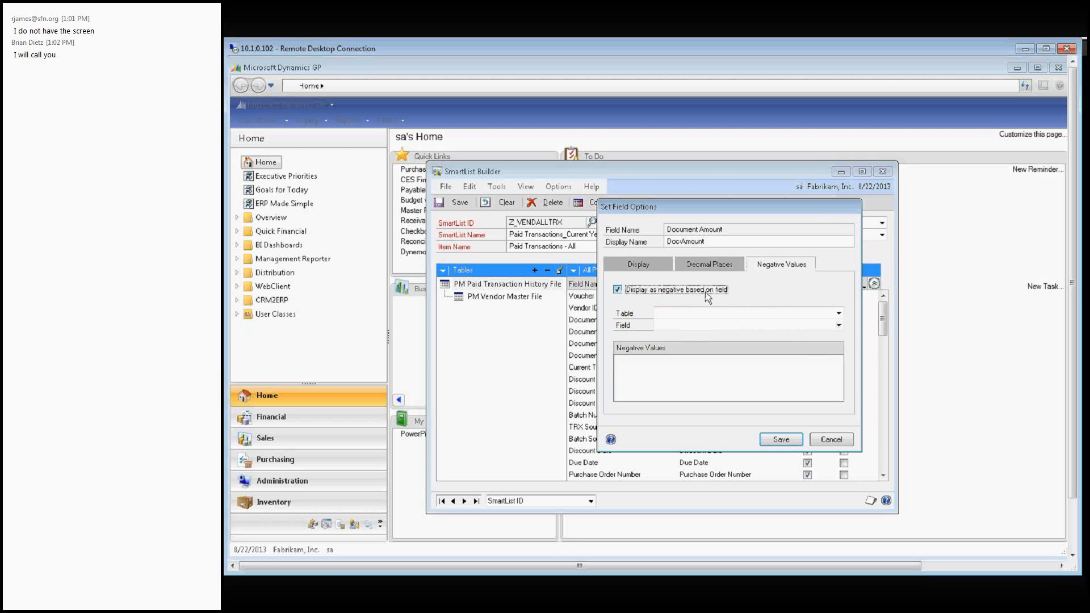
pyautogui.click(839, 314)
pyautogui.click(817, 323)
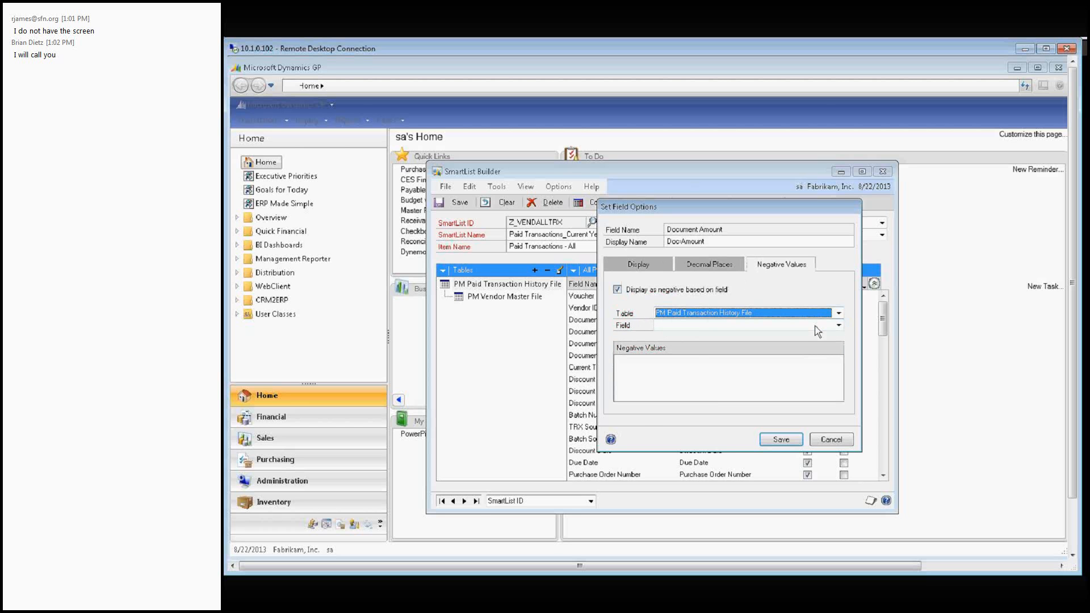
pyautogui.click(815, 326)
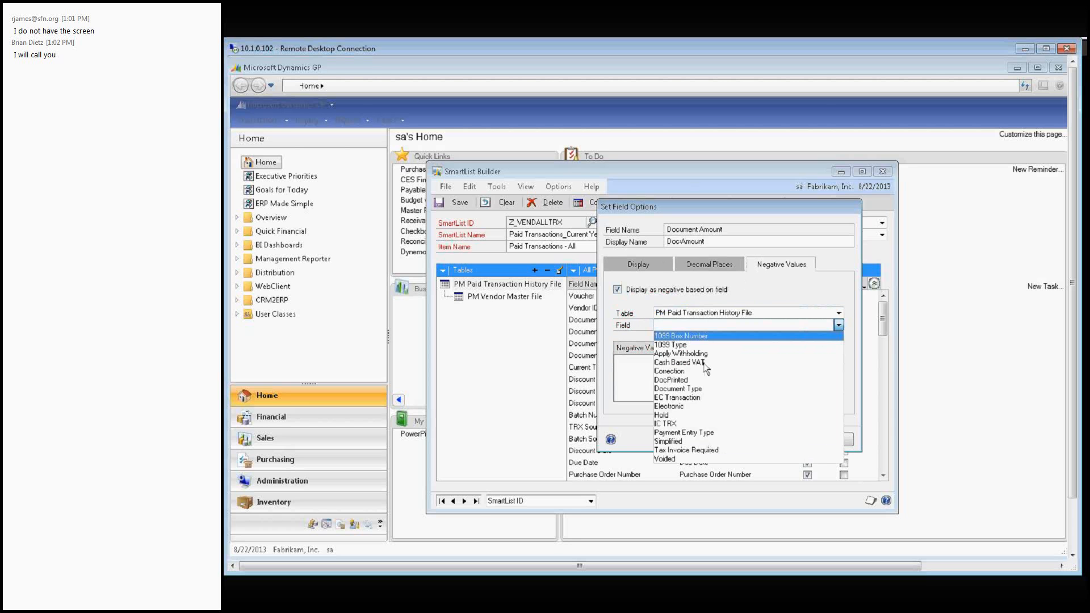
pyautogui.click(699, 388)
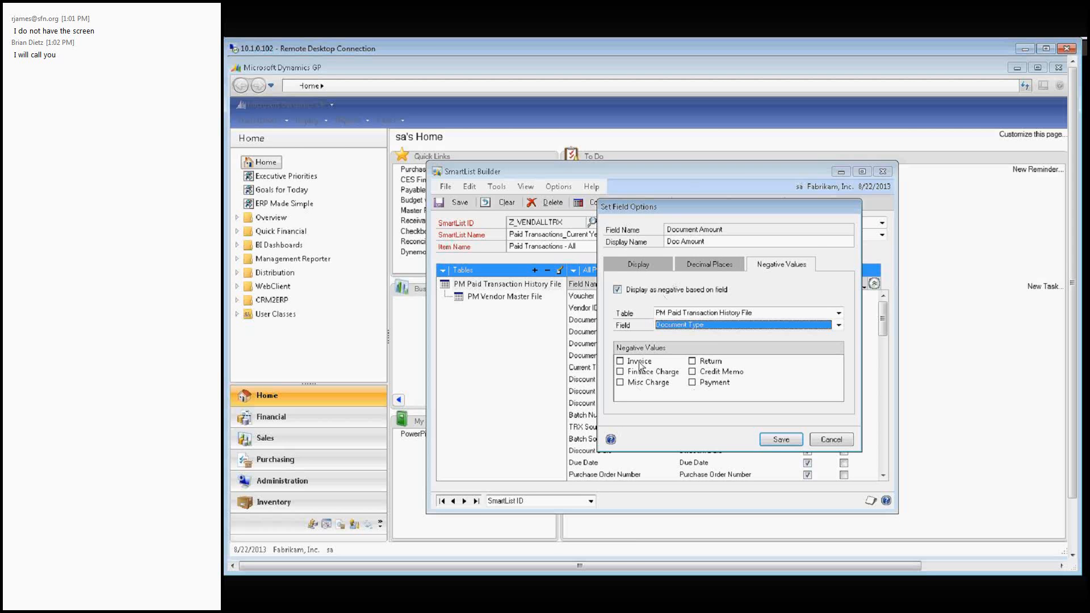
# Mark Return and Credit Memo as negative values for Doc Amount and save the field options.
pyautogui.click(692, 361)
pyautogui.click(693, 373)
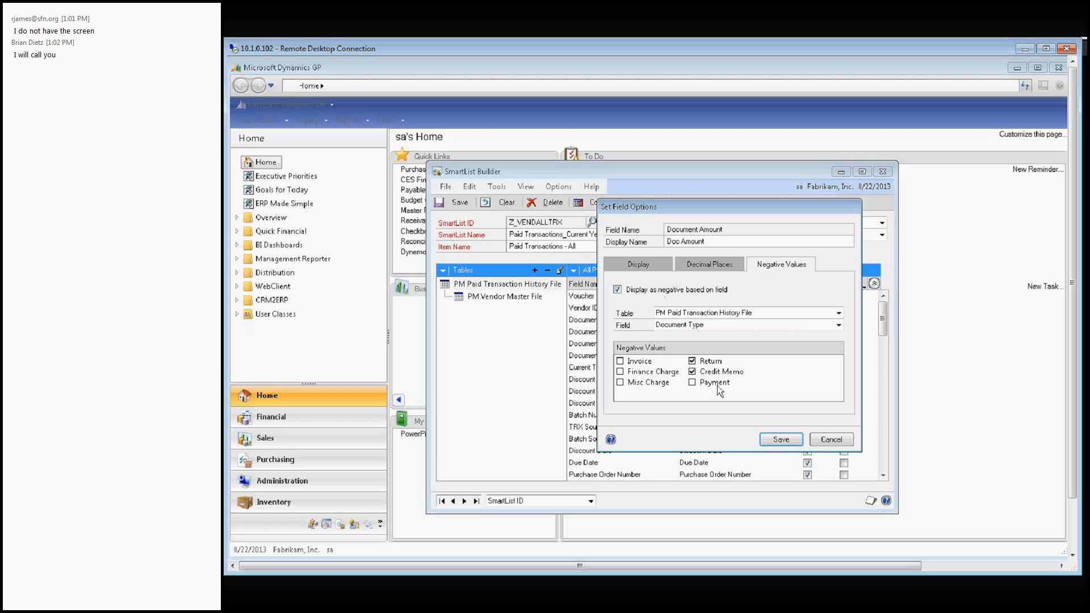
pyautogui.click(697, 387)
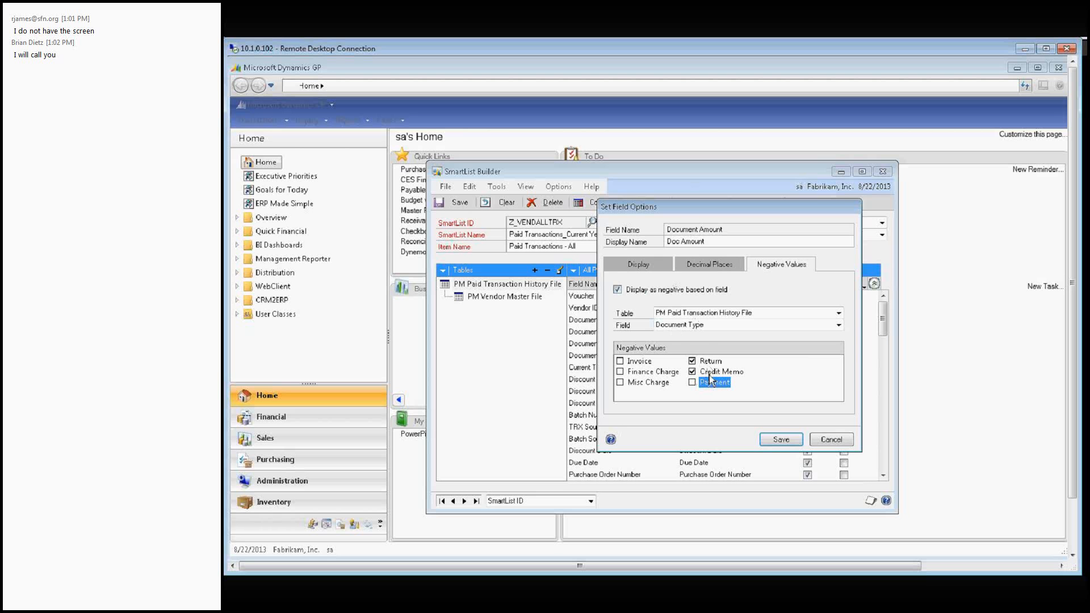
pyautogui.click(781, 440)
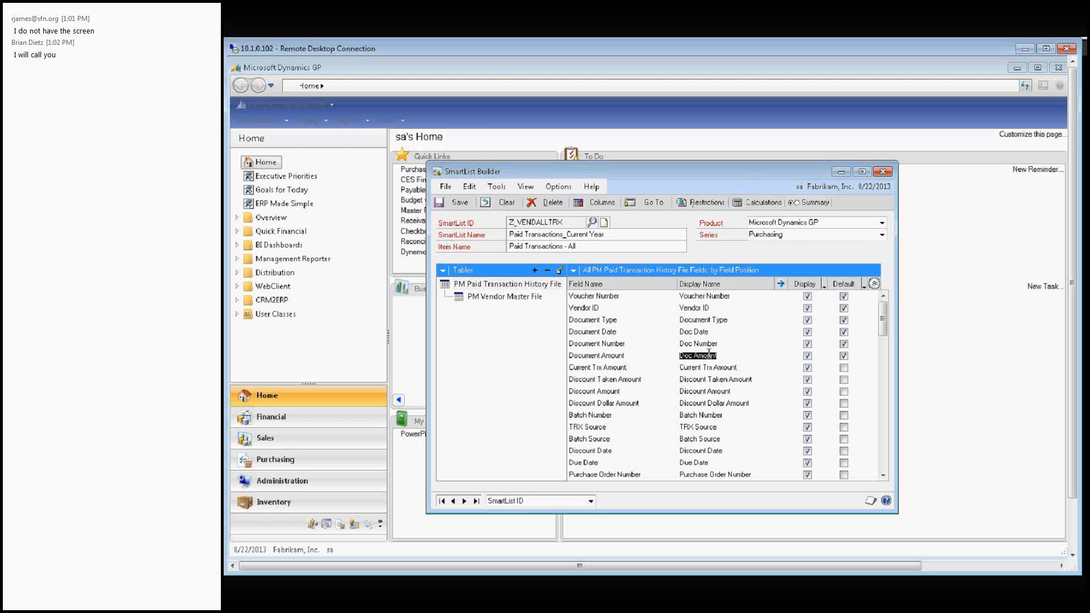
# Review the available fields of the PM Paid Transaction History File and PM Vendor Master File tables.
pyautogui.click(516, 286)
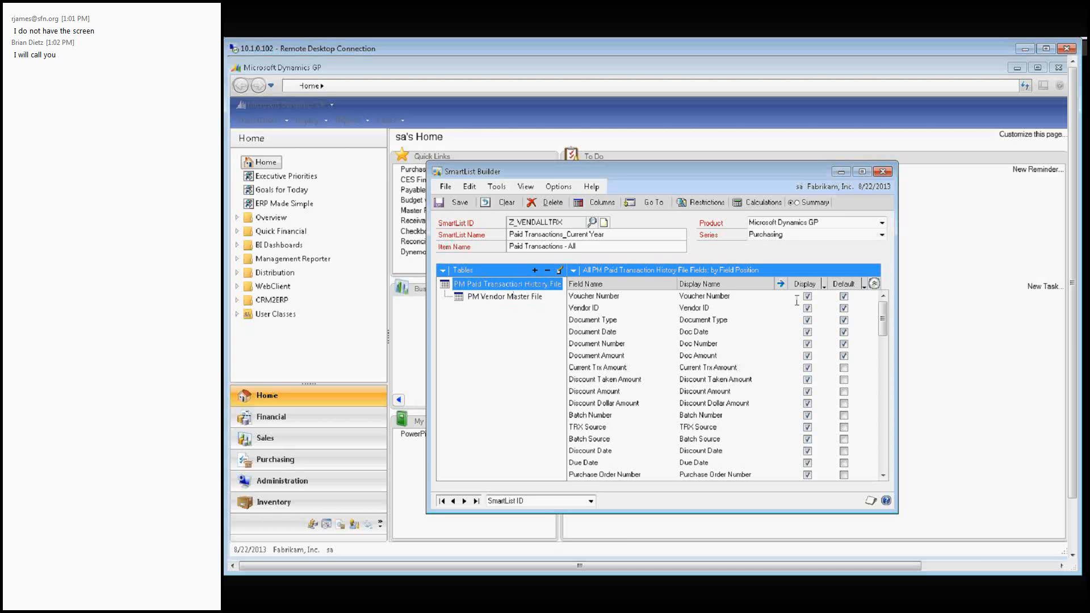
pyautogui.moveTo(881, 314); pyautogui.dragTo(881, 328)
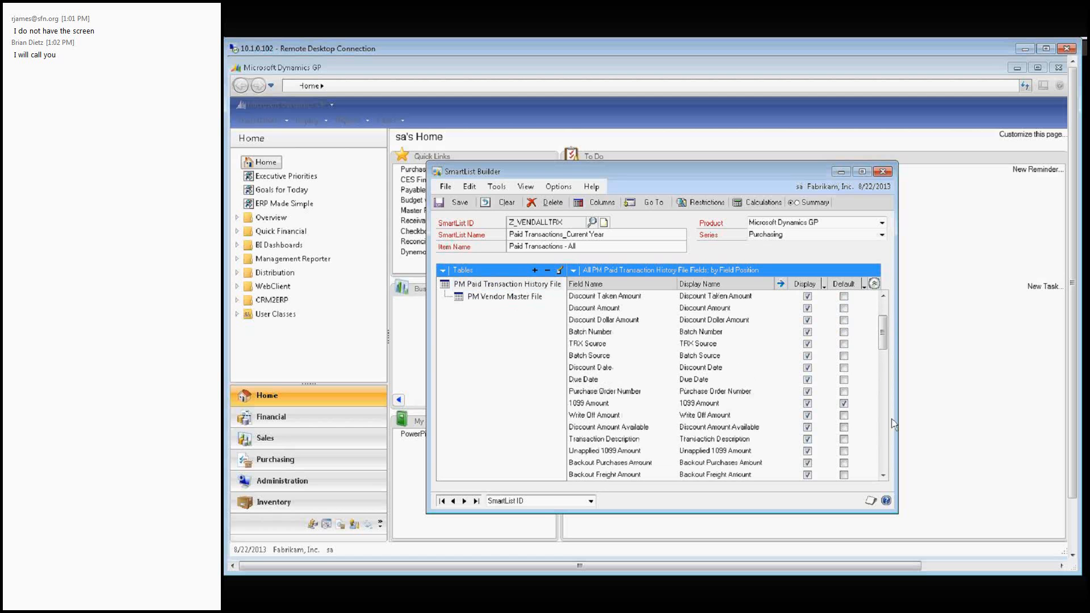
pyautogui.scroll(-5, 888, 438)
pyautogui.scroll(-5, 888, 438)
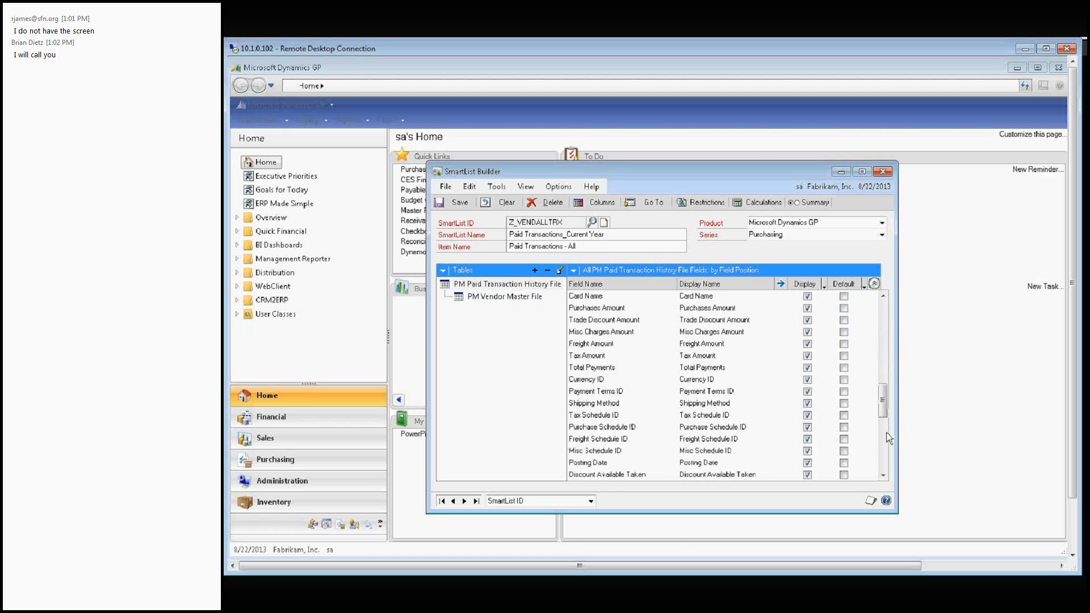
pyautogui.scroll(-5, 888, 438)
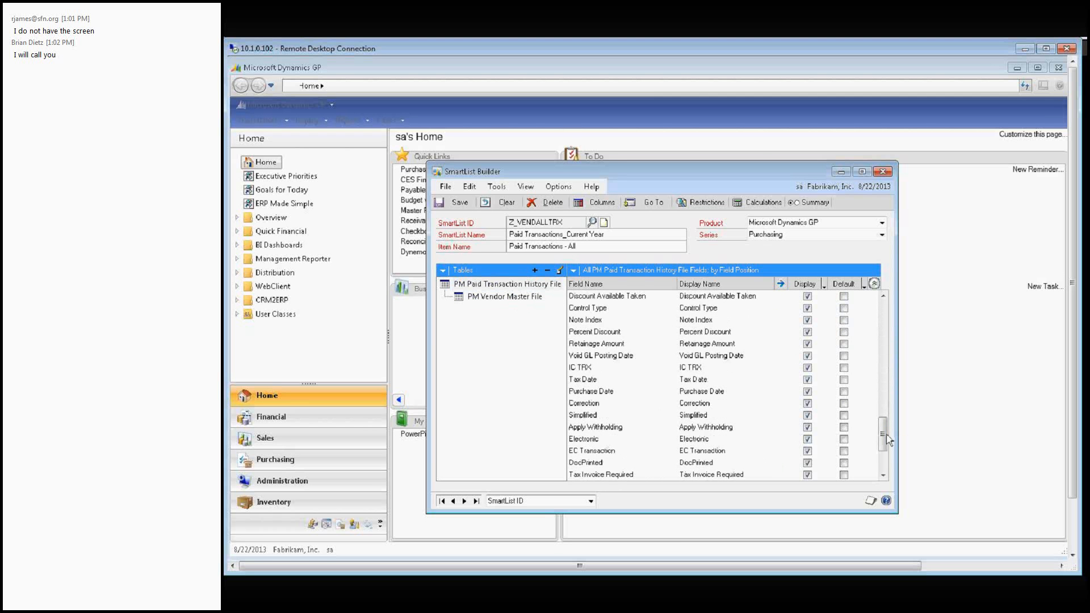
pyautogui.scroll(-3, 888, 440)
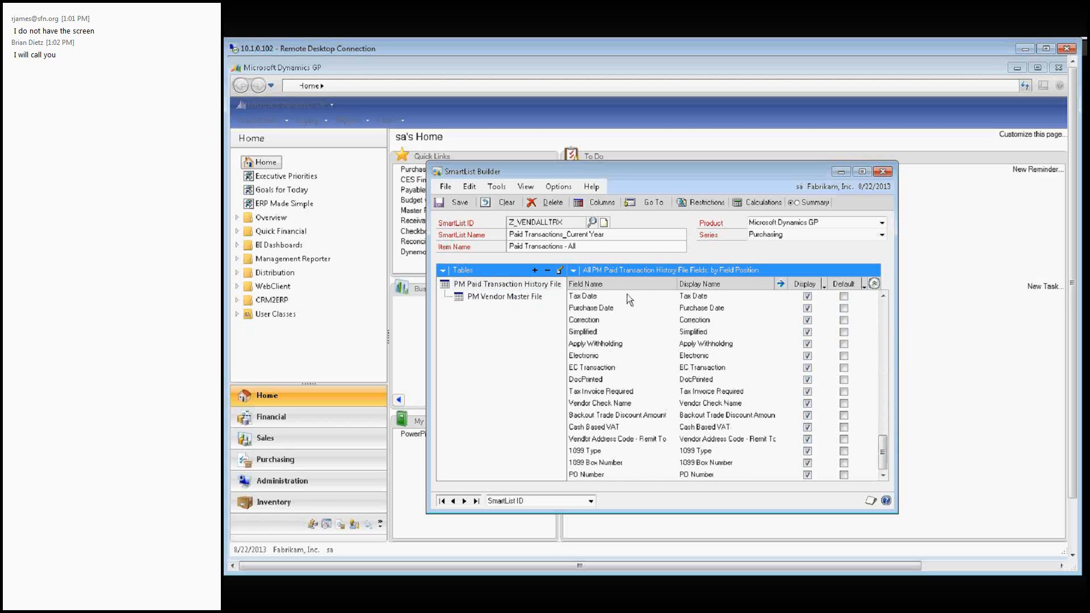
pyautogui.click(491, 302)
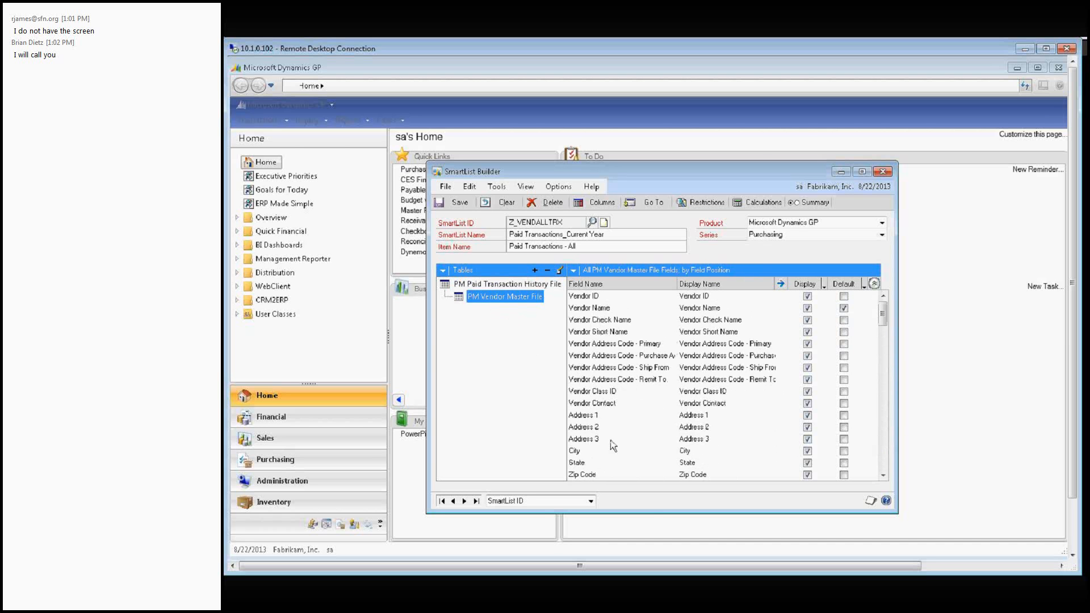
pyautogui.click(884, 481)
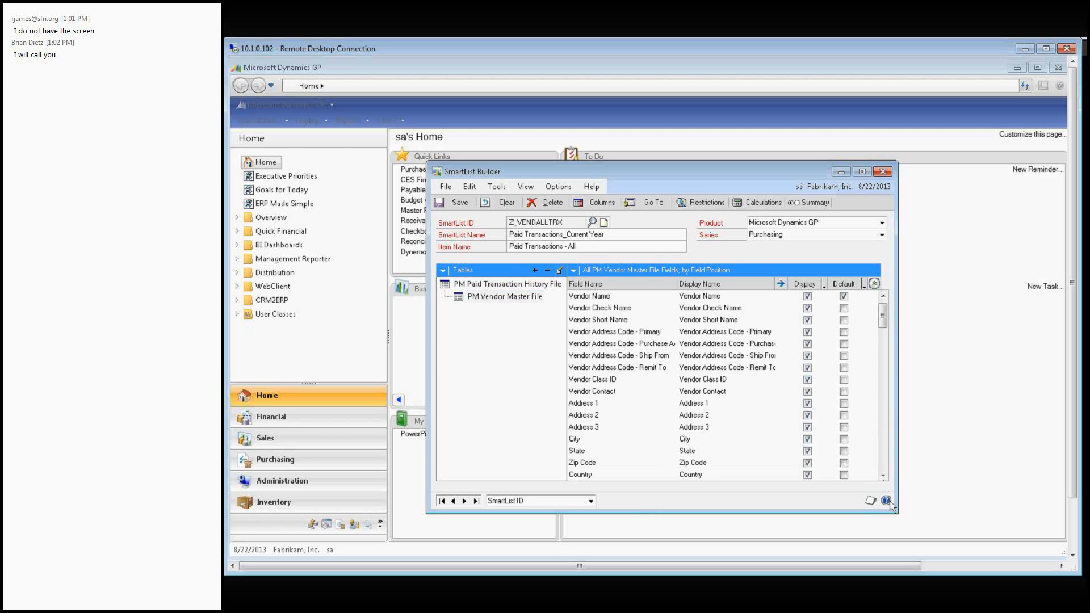
# Start a new calculated field for the SmartList and check which PM Paid Transaction History File fields it can use.
pyautogui.click(750, 206)
pyautogui.moveTo(747, 203); pyautogui.dragTo(705, 173)
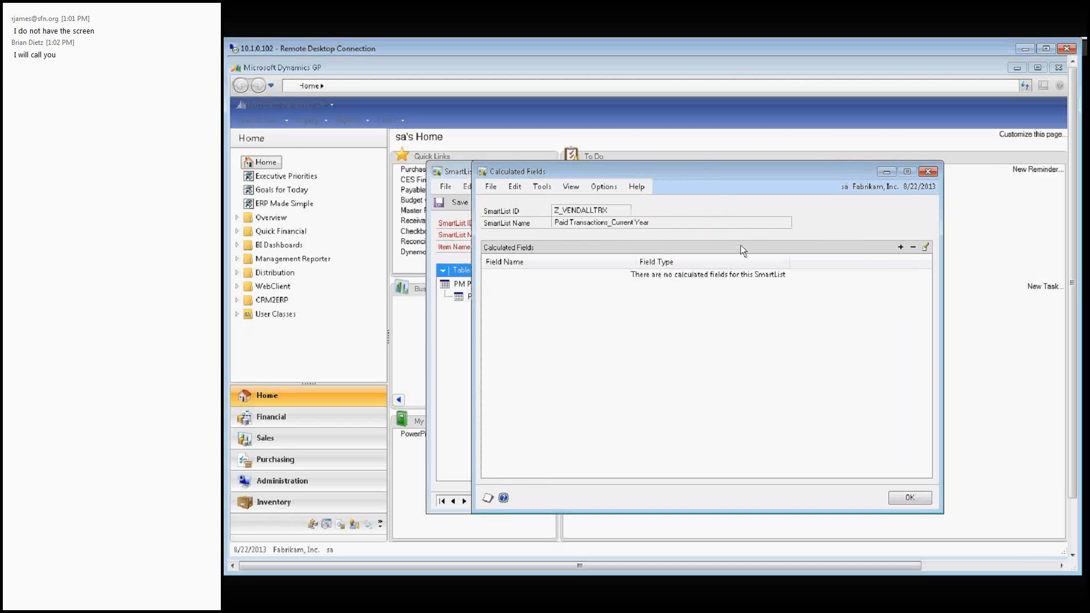
pyautogui.click(901, 247)
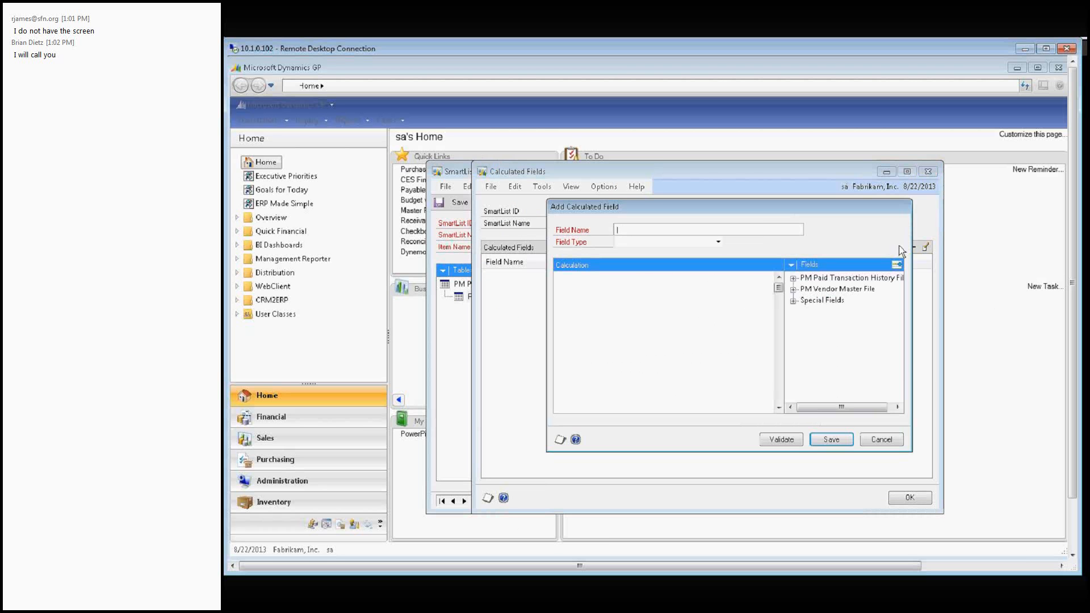
pyautogui.click(696, 291)
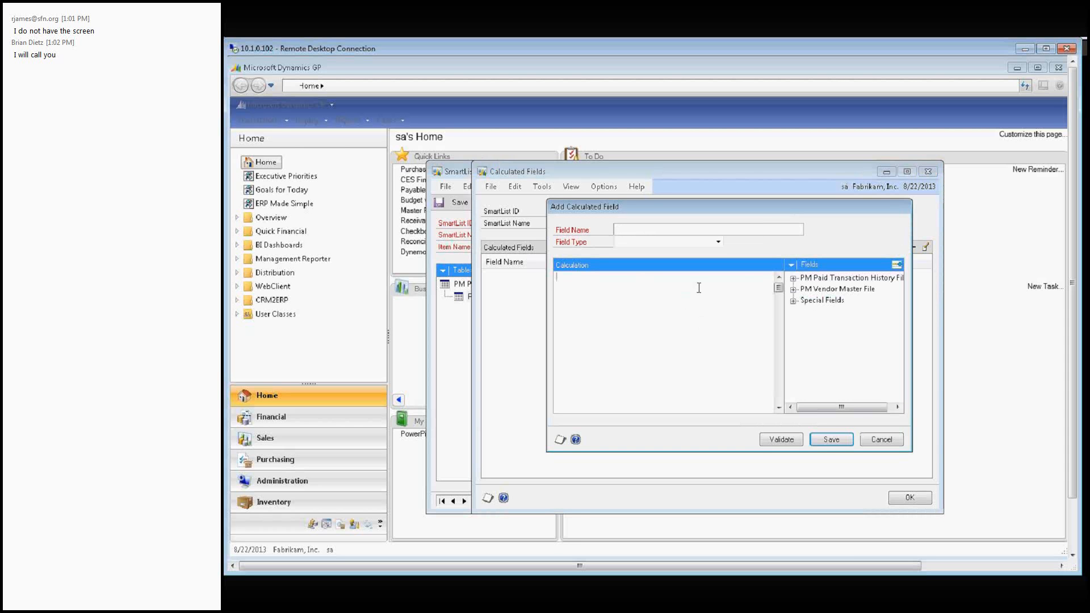
pyautogui.click(793, 279)
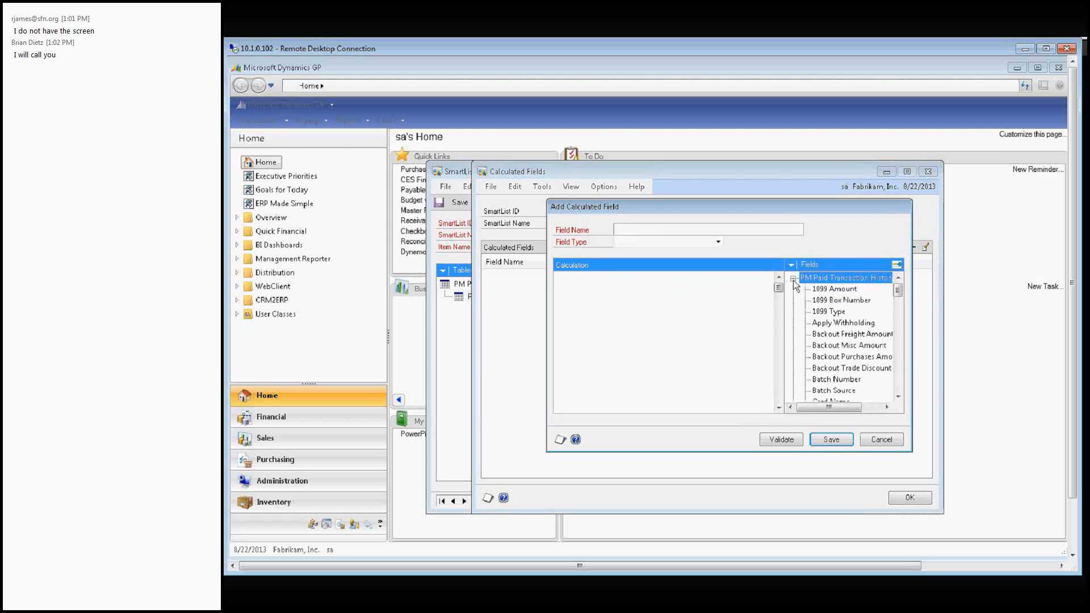
pyautogui.click(793, 278)
pyautogui.click(681, 280)
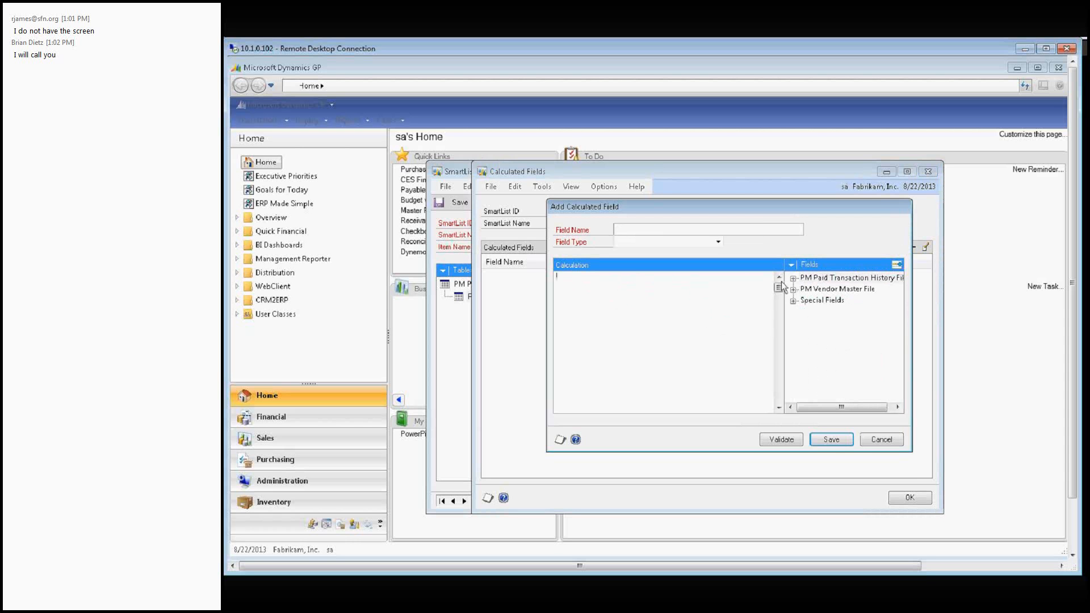
# Name the calculated field Vendor Address and set its field type to String.
pyautogui.click(705, 231)
pyautogui.write('Full A')
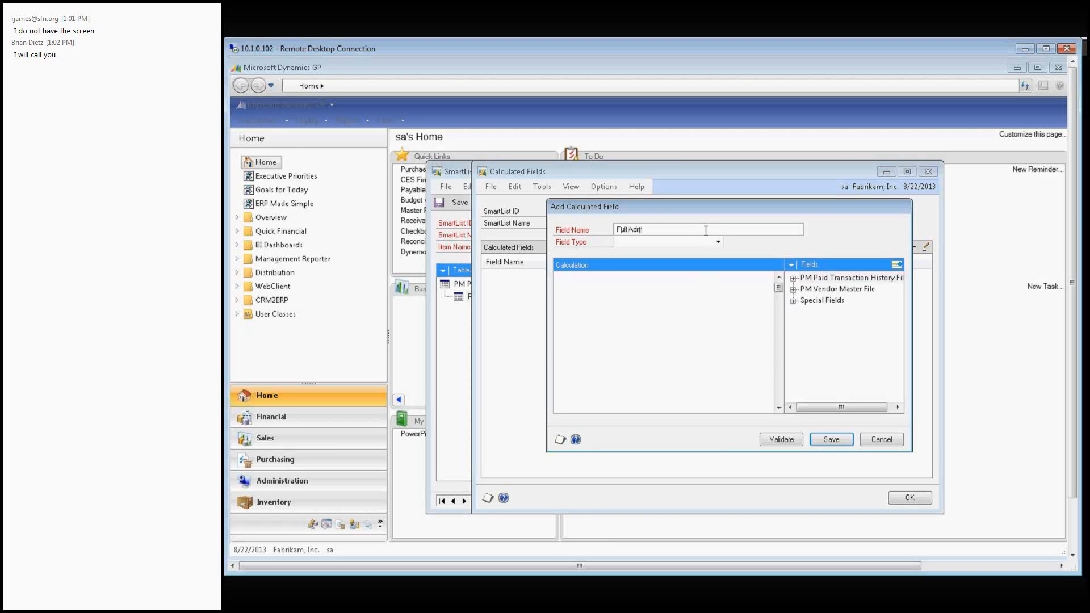
pyautogui.write('ddress')
pyautogui.press('Tab')
pyautogui.hotkey('shift', 'Tab')
pyautogui.write('Vendor Address')
pyautogui.click(632, 242)
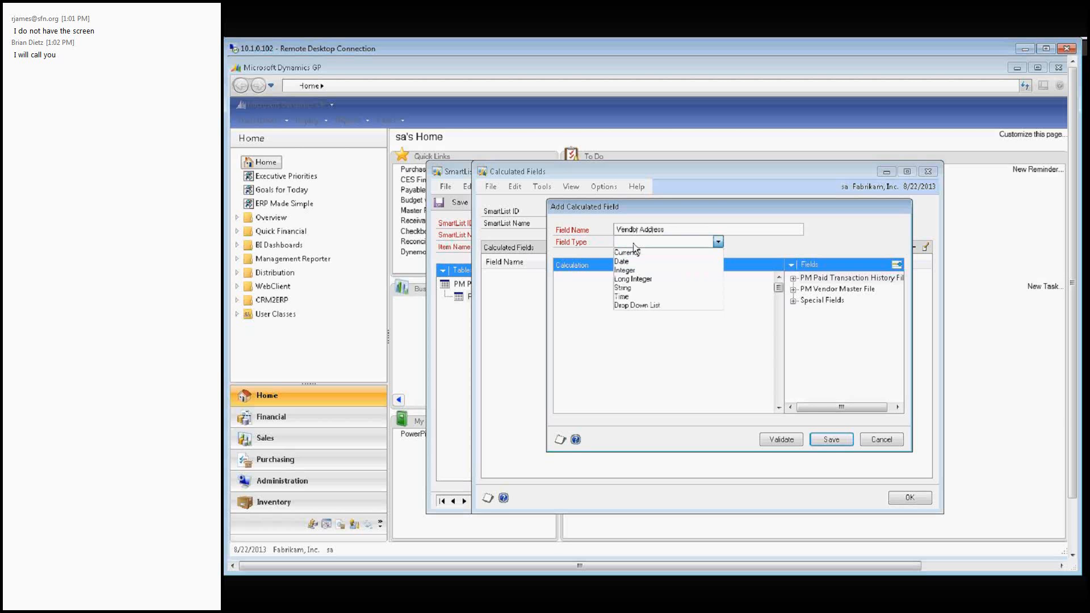
pyautogui.click(622, 287)
# Build the Vendor Address calculation by joining Address 1, Address 2 and Address 3 from PM Vendor Master File with spaces between them.
pyautogui.click(793, 289)
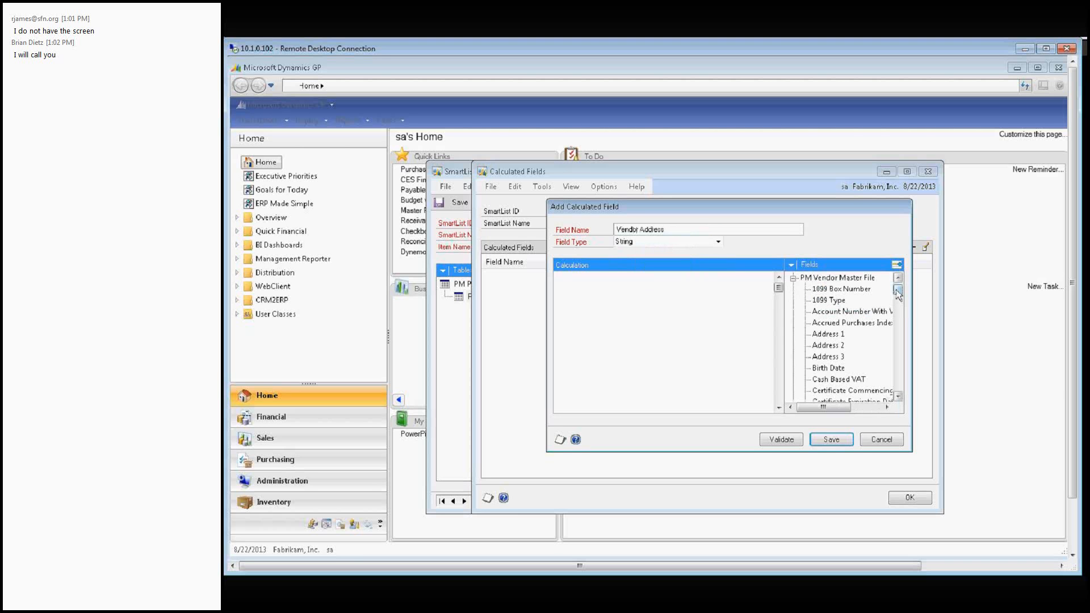
pyautogui.doubleClick(828, 337)
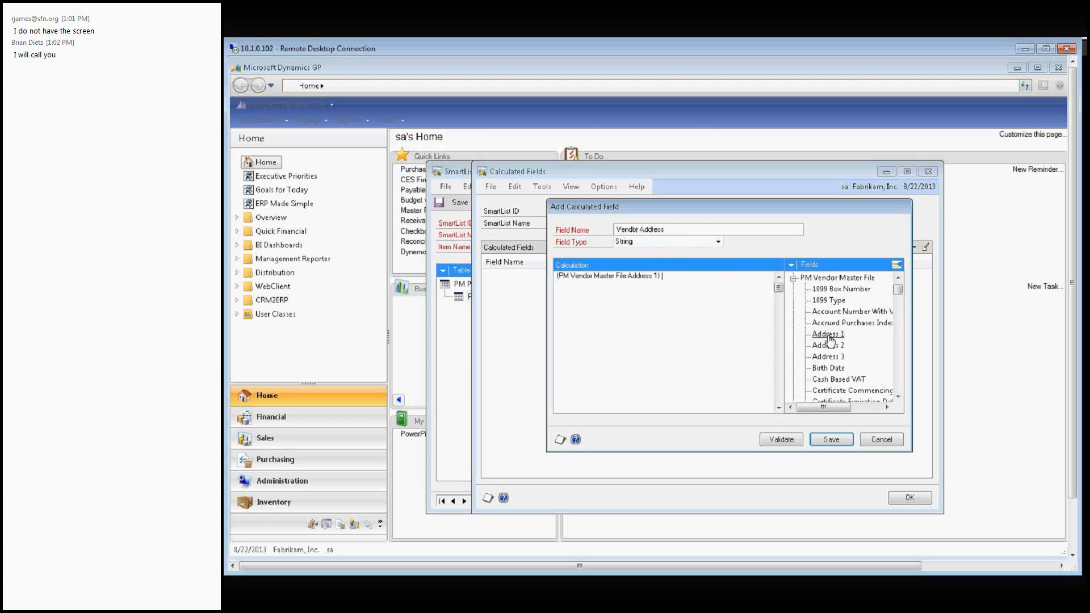
pyautogui.write('+" "+')
pyautogui.doubleClick(829, 345)
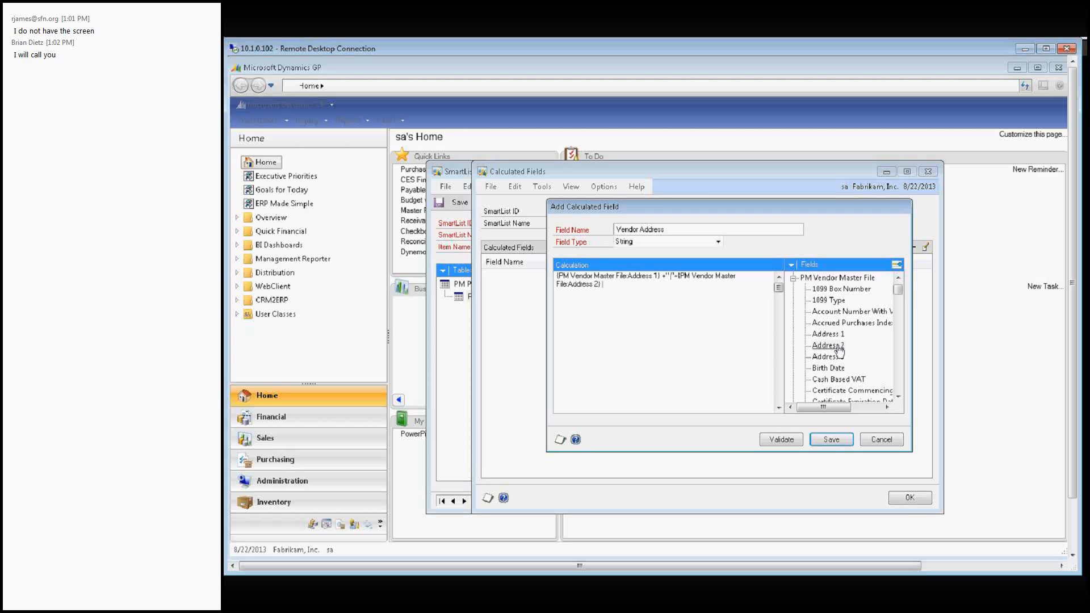
pyautogui.write('+" "+')
pyautogui.doubleClick(837, 358)
pyautogui.write('+')
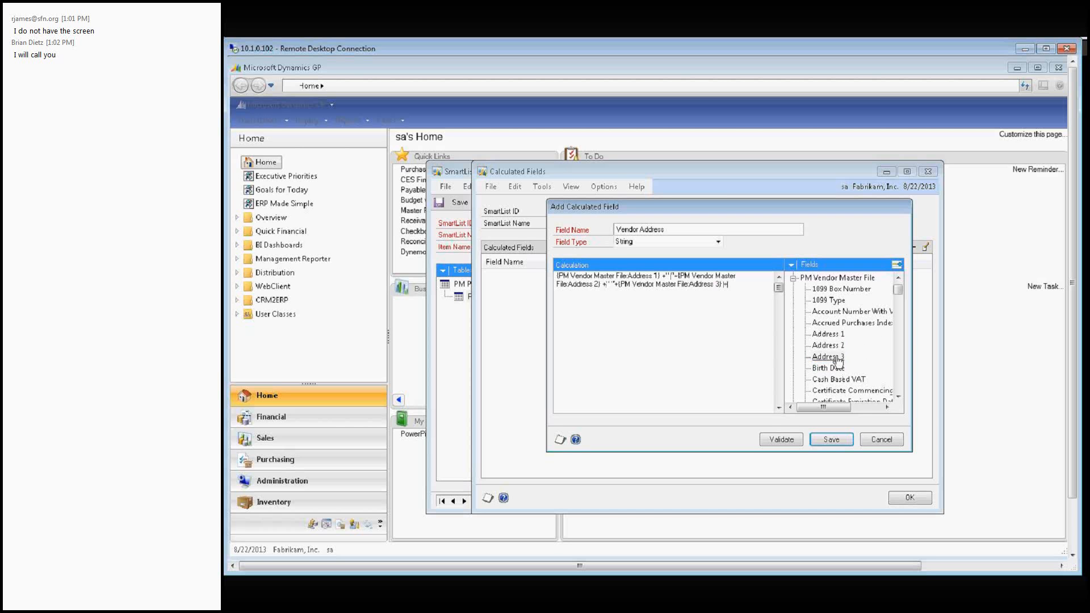
# Append a space, the City field, a comma and the State field from PM Vendor Master File to the calculation.
pyautogui.write('" "+')
pyautogui.scroll(-2, 836, 359)
pyautogui.doubleClick(820, 335)
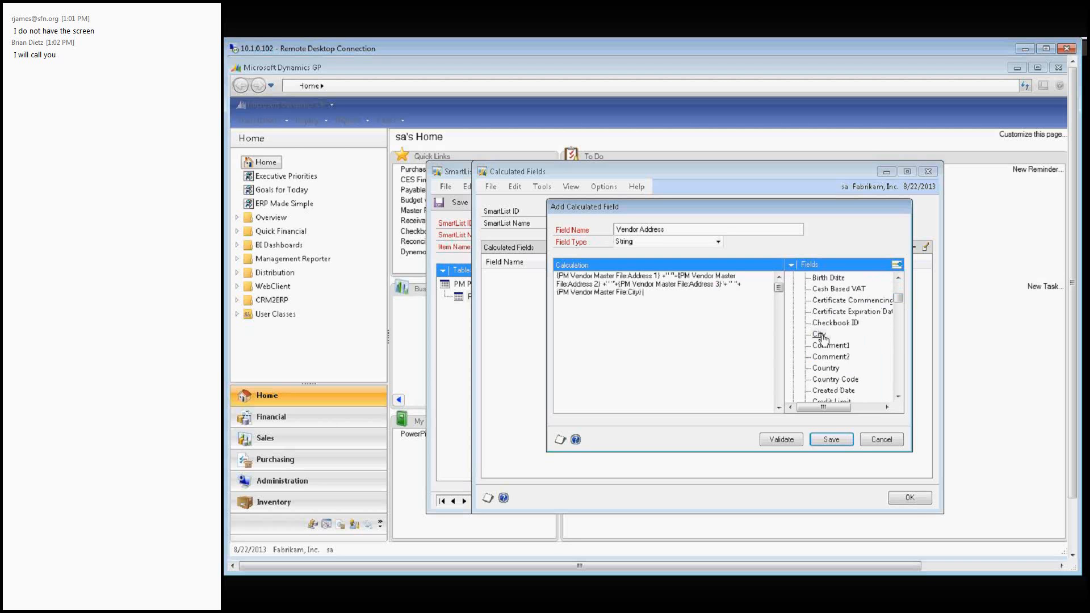
pyautogui.write('+", "+')
pyautogui.scroll(-20, 899, 391)
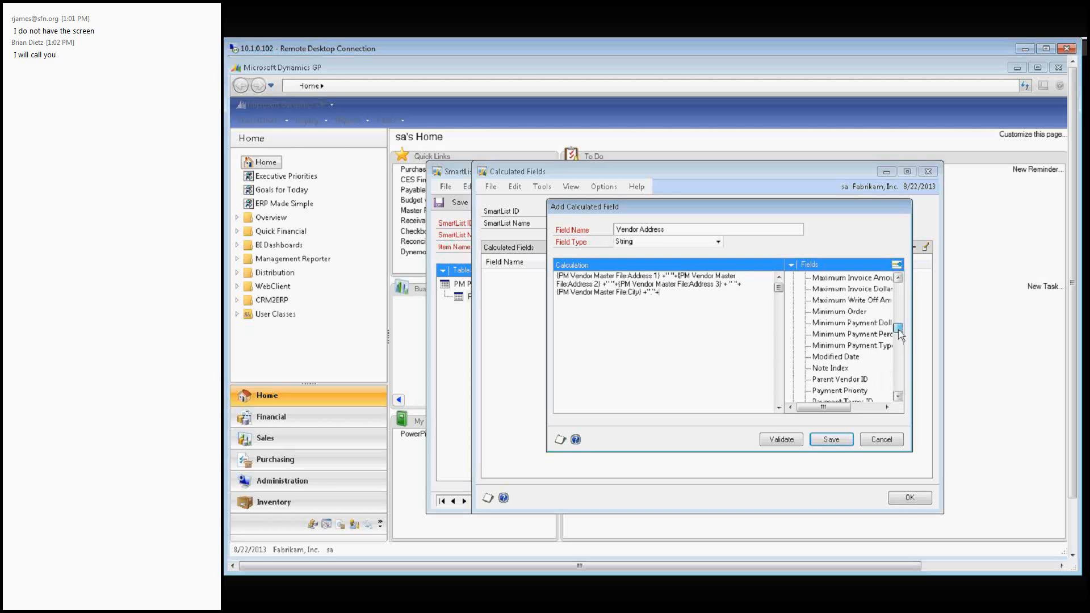
pyautogui.scroll(-4, 898, 362)
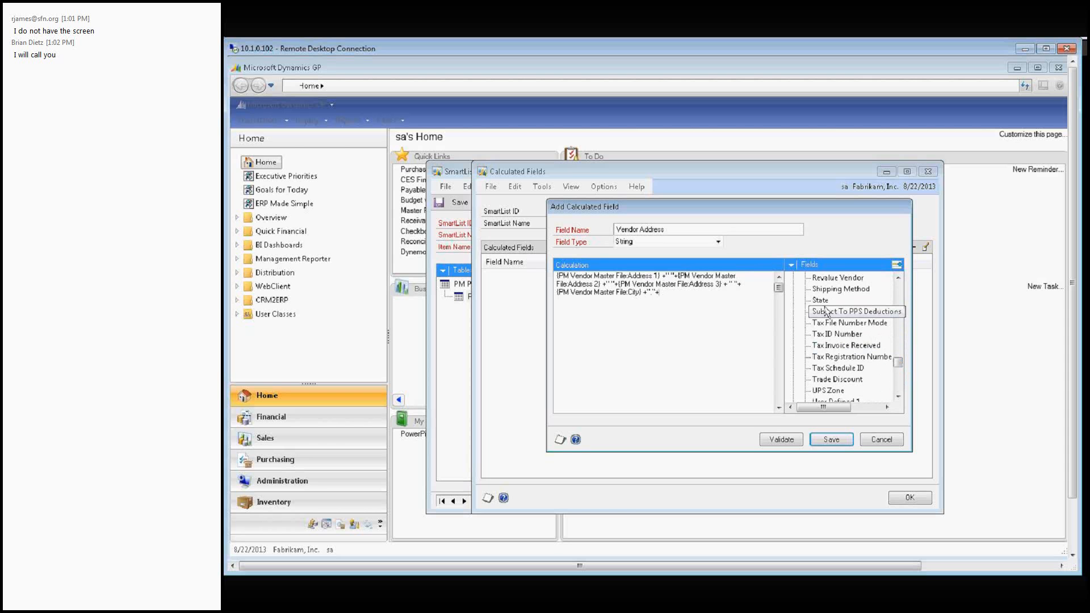
pyautogui.doubleClick(821, 301)
# Try appending a space and the Zip Code field after State, and validate the calculation.
pyautogui.write('+" "')
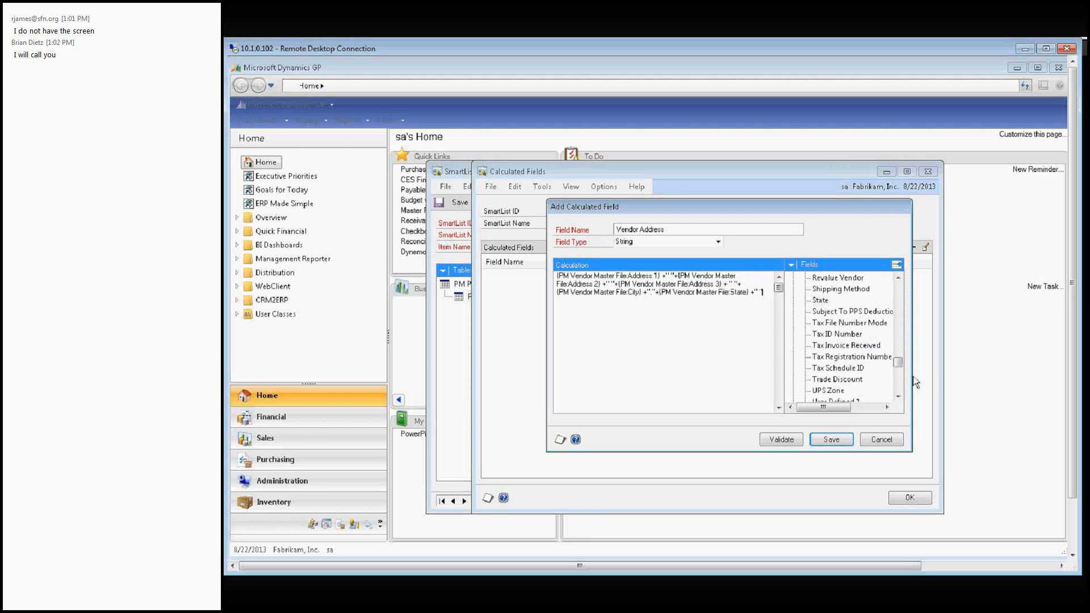
pyautogui.scroll(-10, 840, 340)
pyautogui.doubleClick(827, 380)
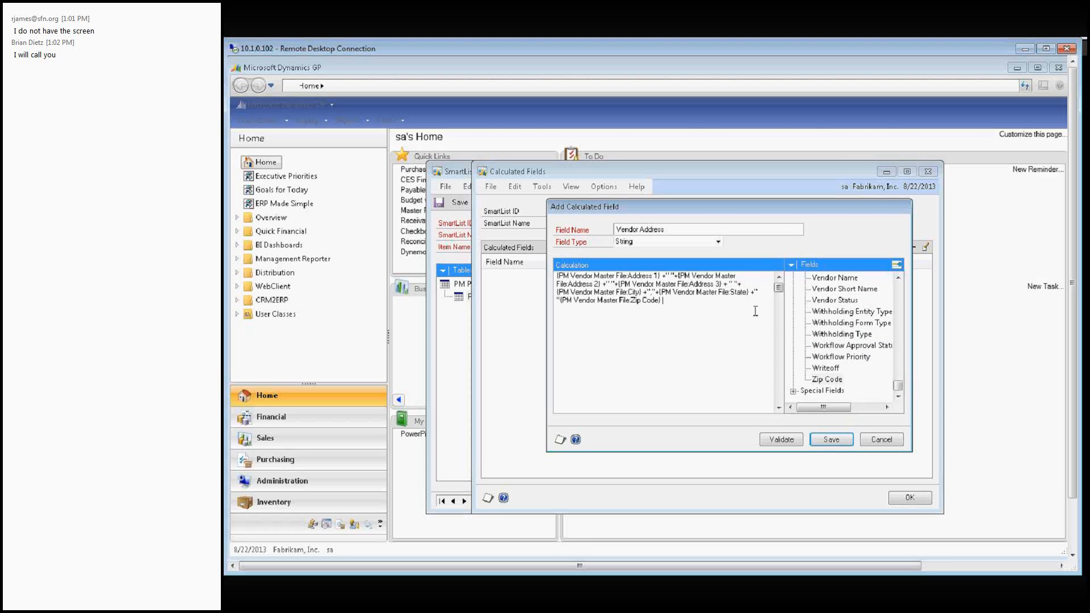
pyautogui.click(775, 441)
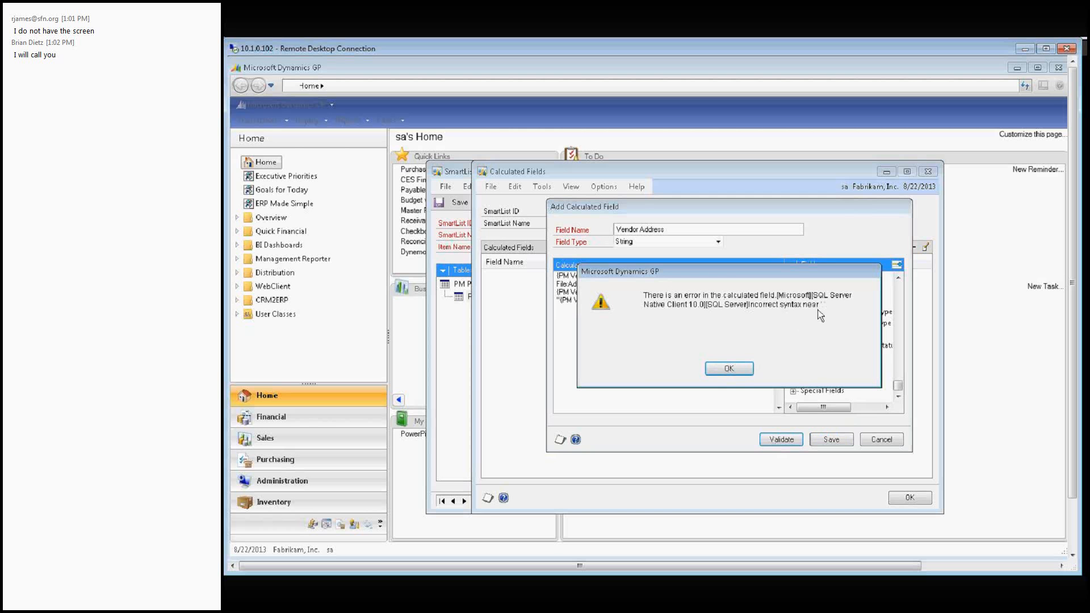
pyautogui.click(744, 369)
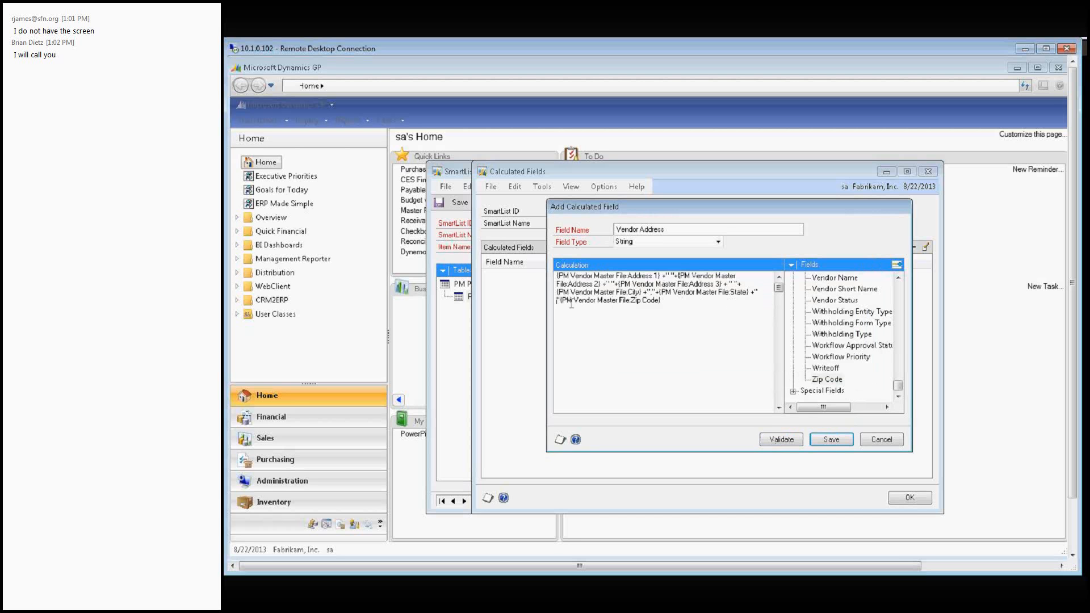
# Remove the space and Zip Code part after State and validate the remaining calculation.
pyautogui.press('BackSpace')
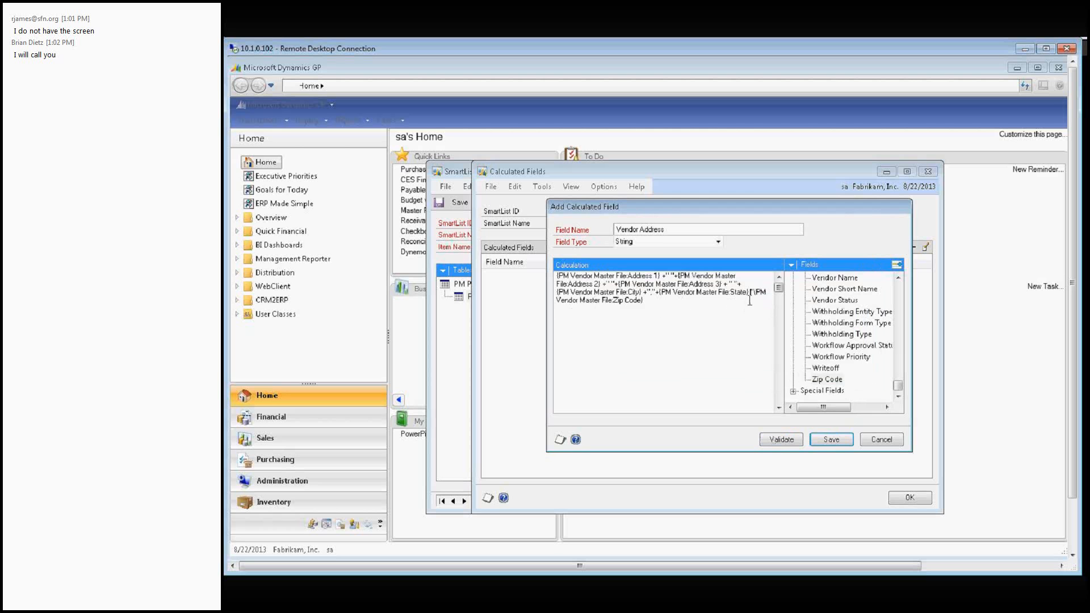
pyautogui.moveTo(752, 293); pyautogui.dragTo(756, 305)
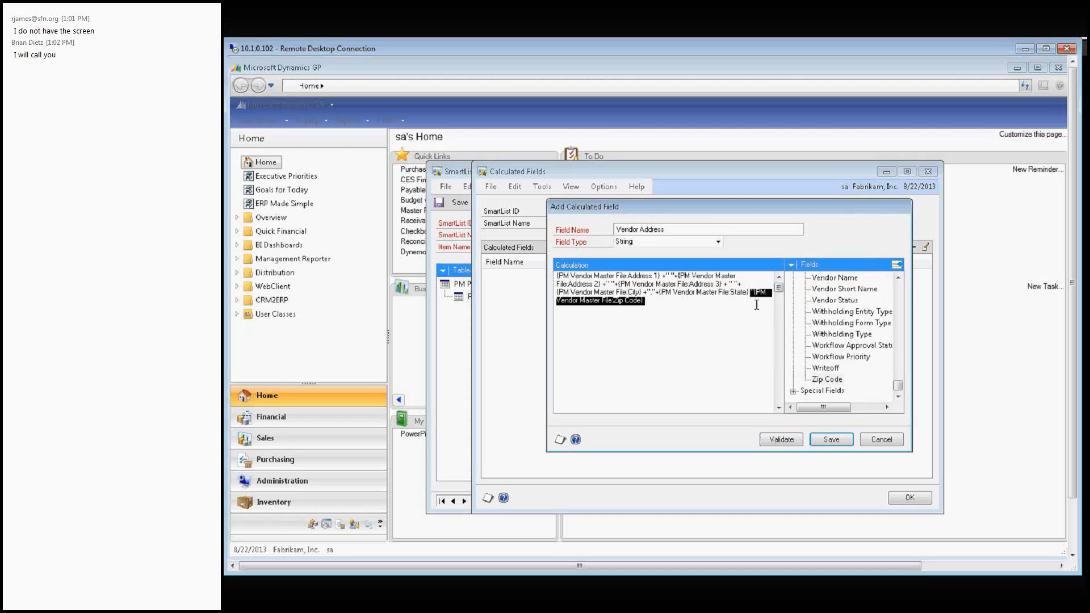
pyautogui.click(782, 444)
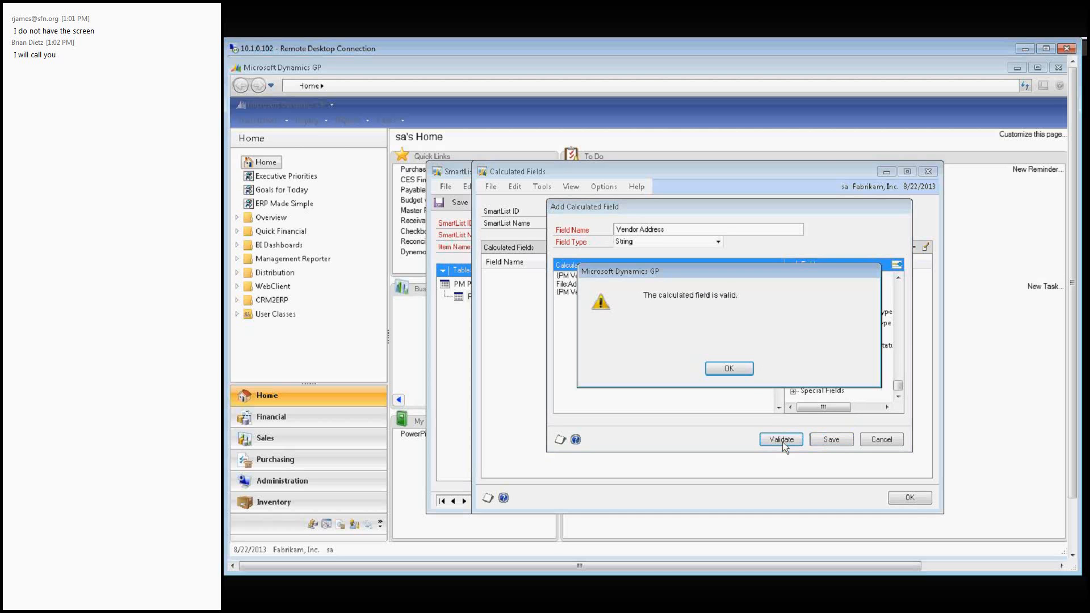
pyautogui.press('Return')
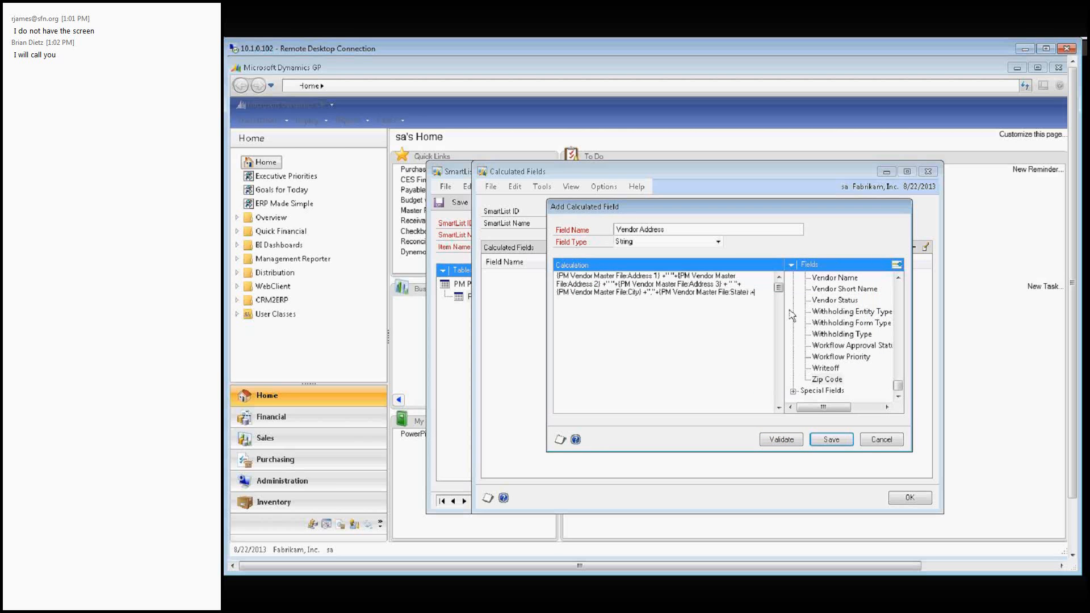
# Append a space and the Zip Code field joined with plus signs, validate the calculation and save the calculated field.
pyautogui.write('" "+')
pyautogui.doubleClick(836, 380)
pyautogui.click(780, 439)
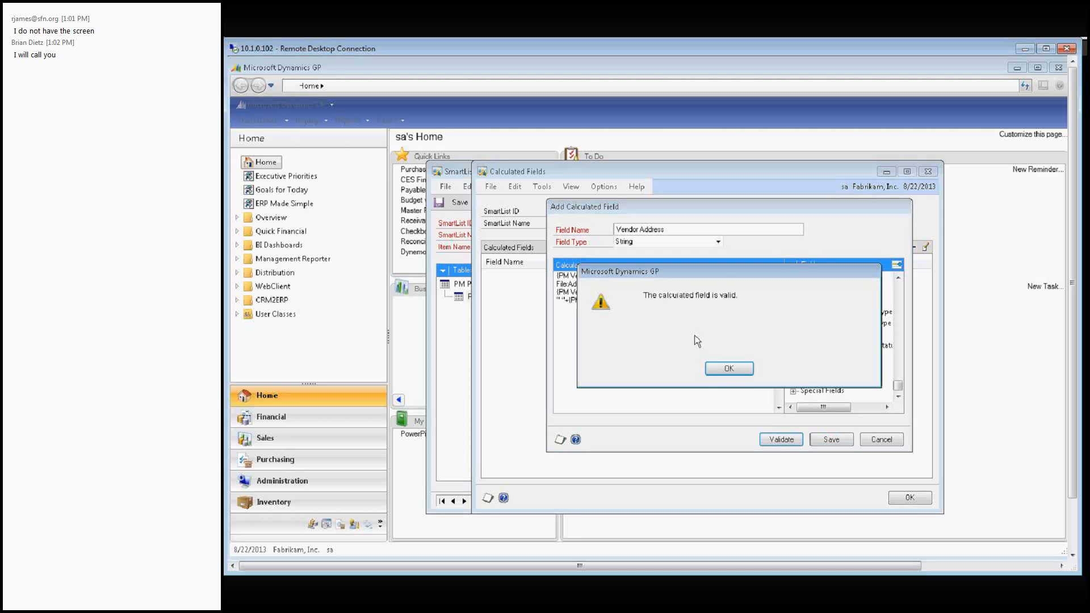
pyautogui.click(722, 370)
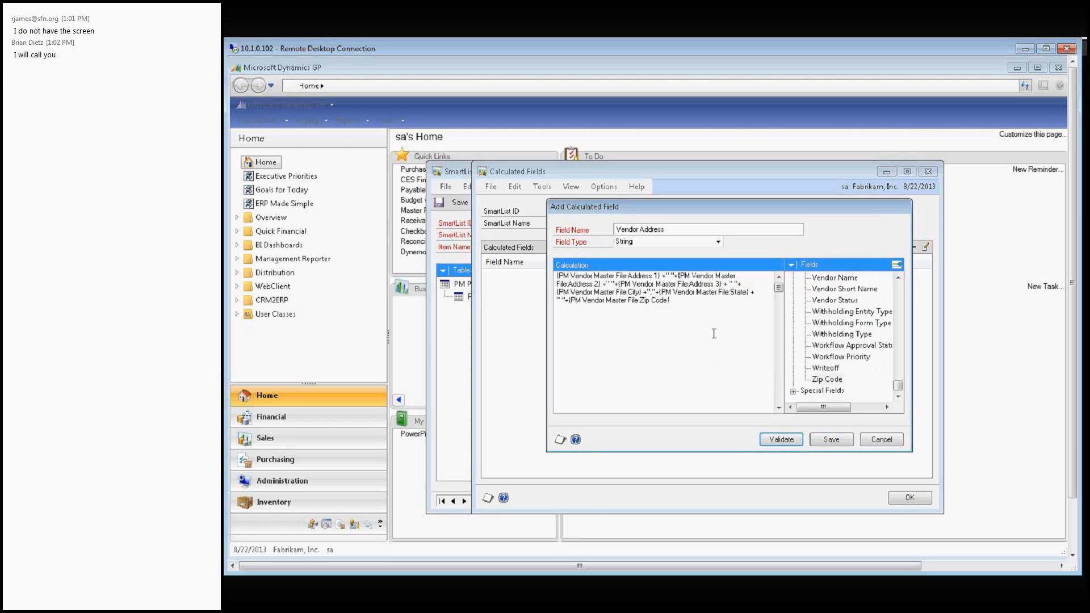
pyautogui.press('Tab')
pyautogui.click(829, 441)
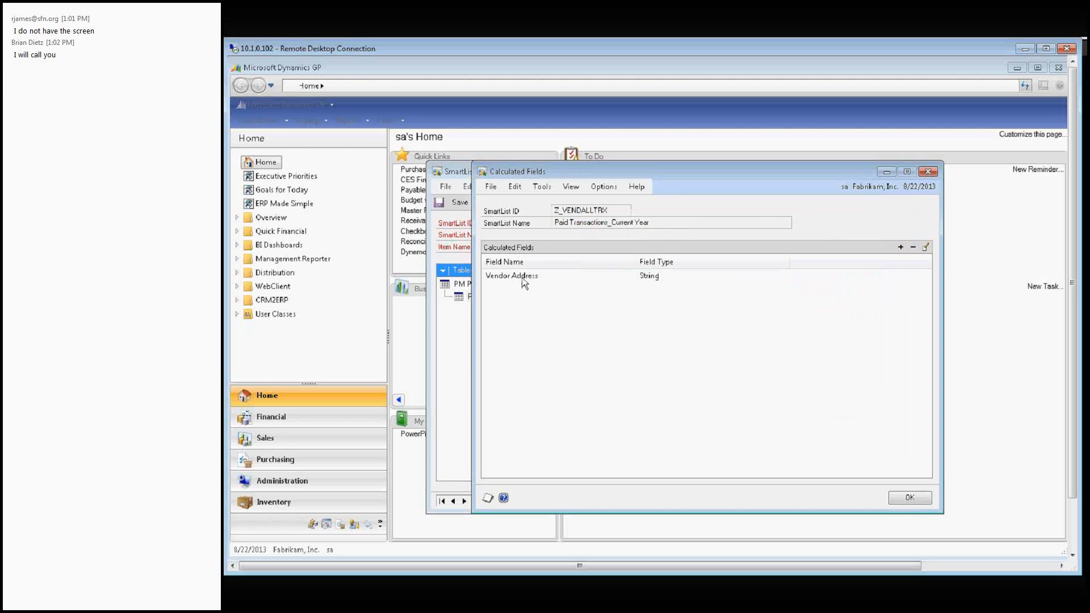
# Reopen the saved Vendor Address calculated field to check its calculation, and save it again.
pyautogui.click(651, 278)
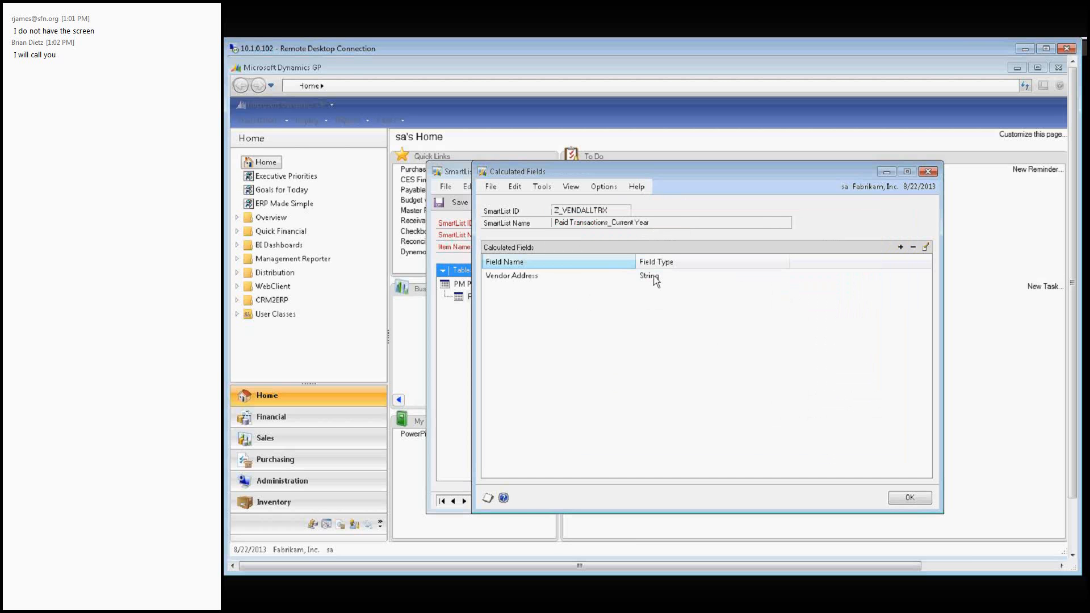
pyautogui.click(656, 281)
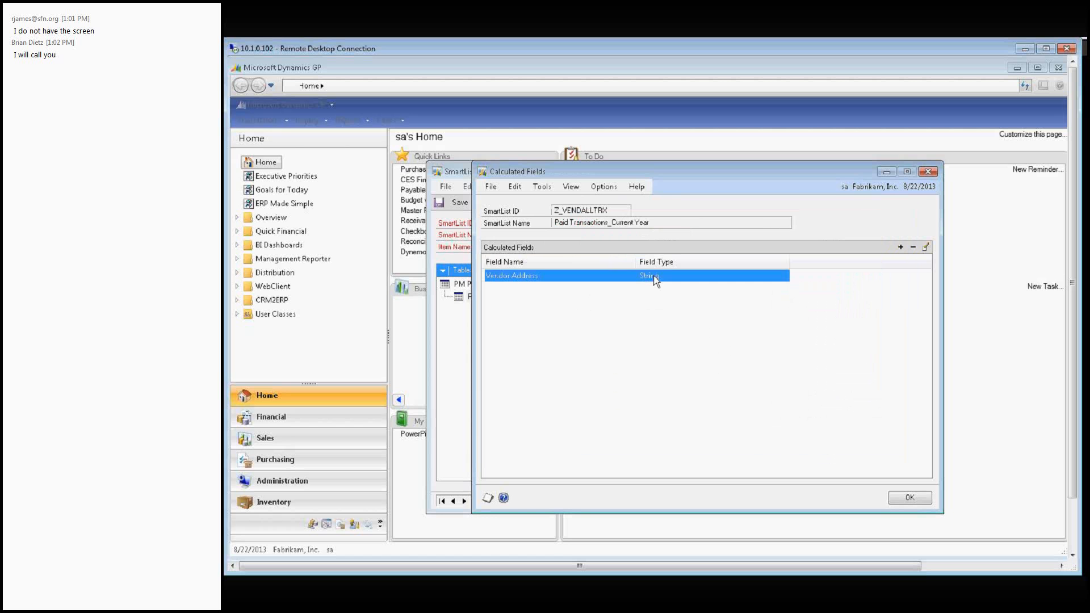
pyautogui.click(925, 248)
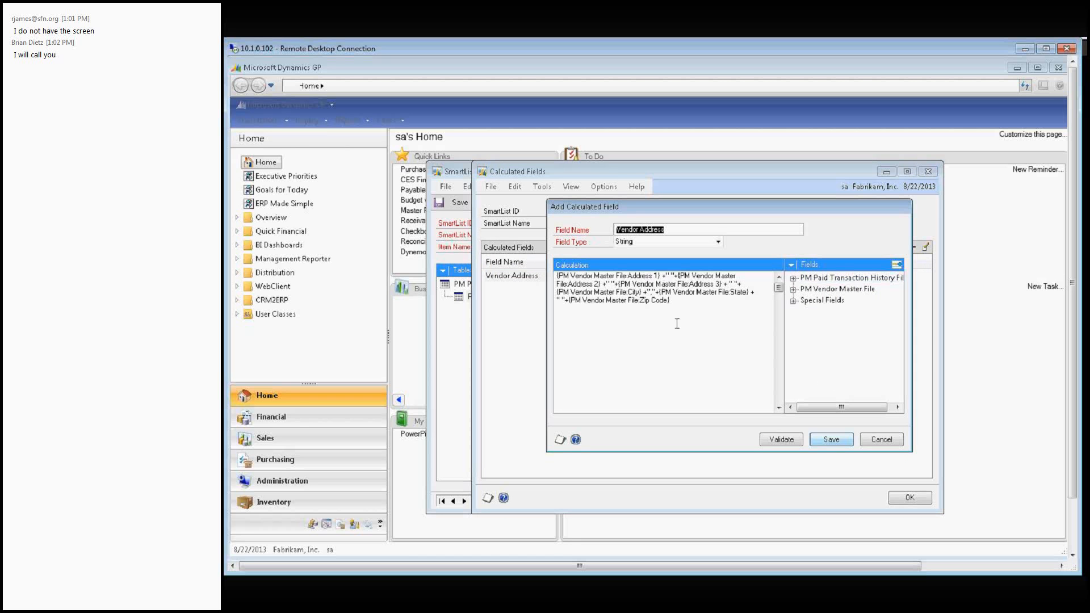
pyautogui.click(832, 440)
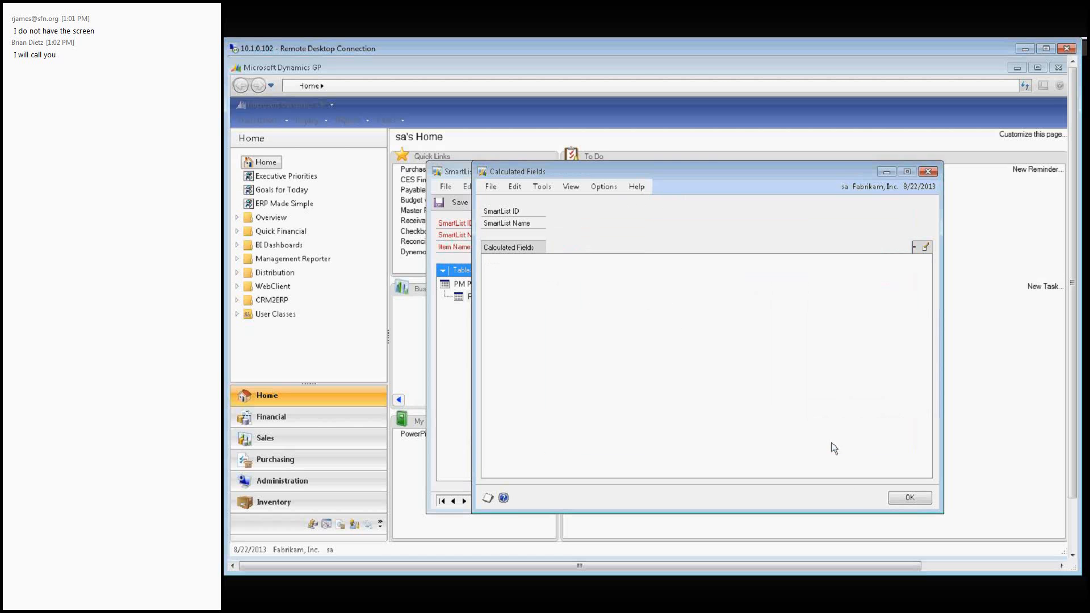
# Close the calculated fields list, set the calculated field's display name to Vendor Full Address and include it as a default column.
pyautogui.click(910, 497)
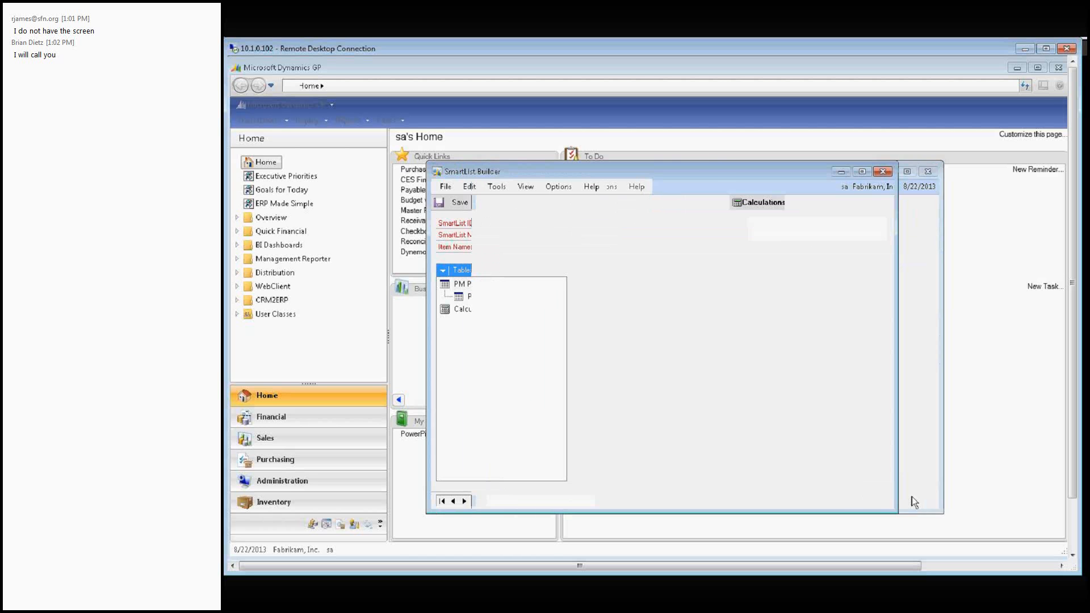
pyautogui.click(460, 307)
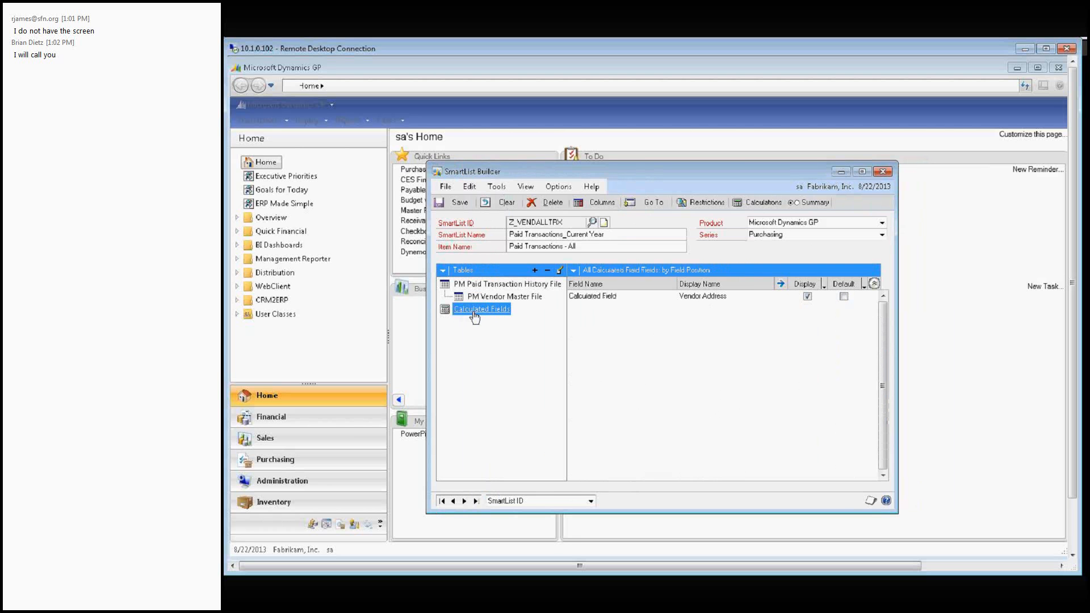
pyautogui.click(694, 297)
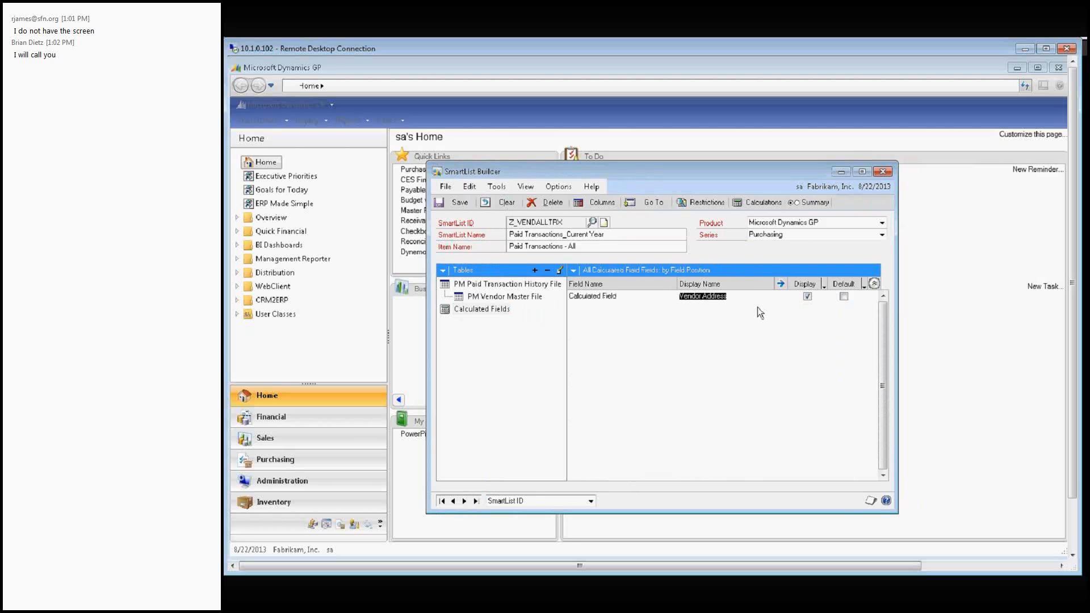
pyautogui.write('Vendor Full Address')
pyautogui.click(844, 295)
pyautogui.click(481, 287)
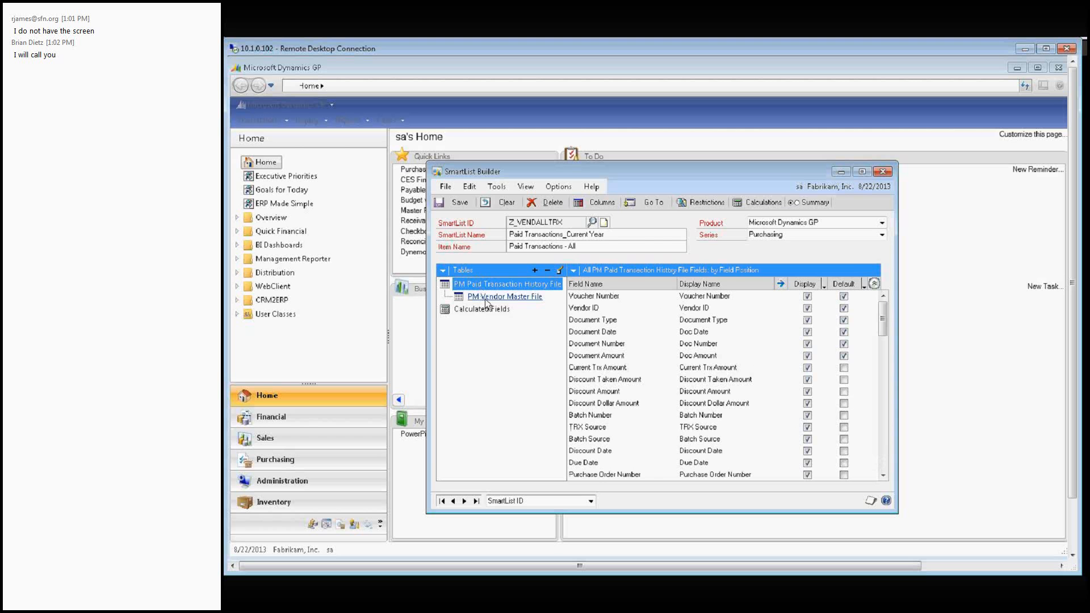
# In the default column order, place Vendor Name directly after Vendor ID, followed by Vendor Full Address.
pyautogui.click(596, 202)
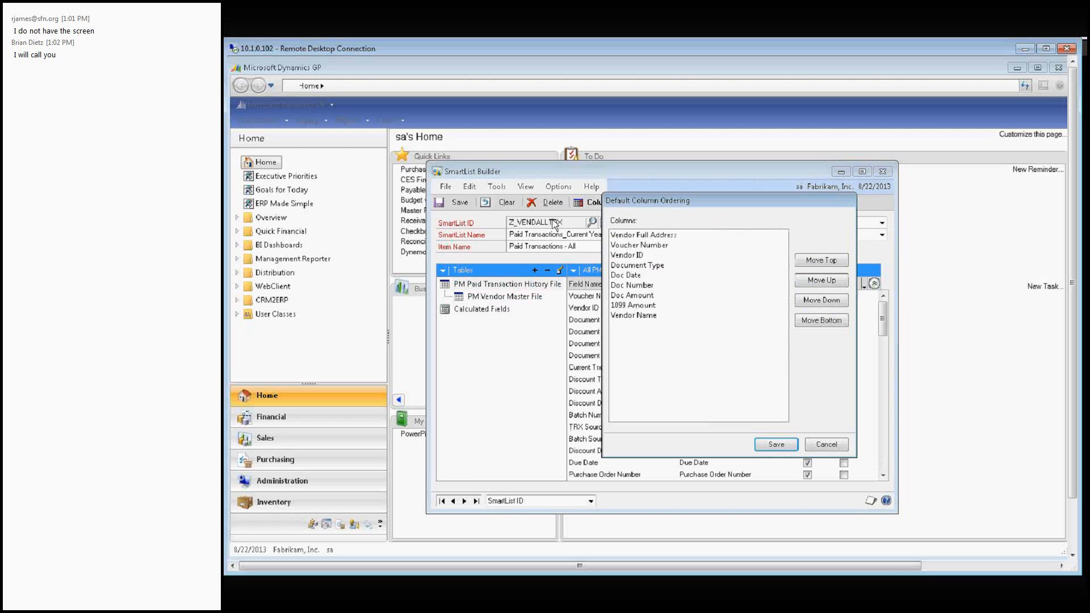
pyautogui.click(641, 236)
pyautogui.click(820, 301)
pyautogui.click(821, 301)
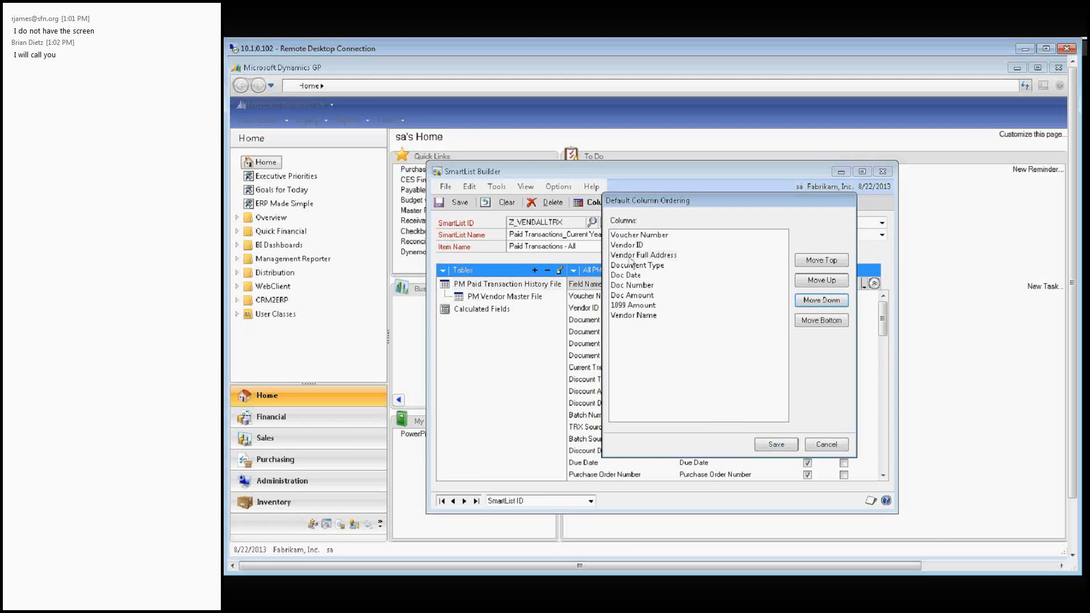
pyautogui.click(623, 248)
pyautogui.click(643, 317)
pyautogui.click(821, 280)
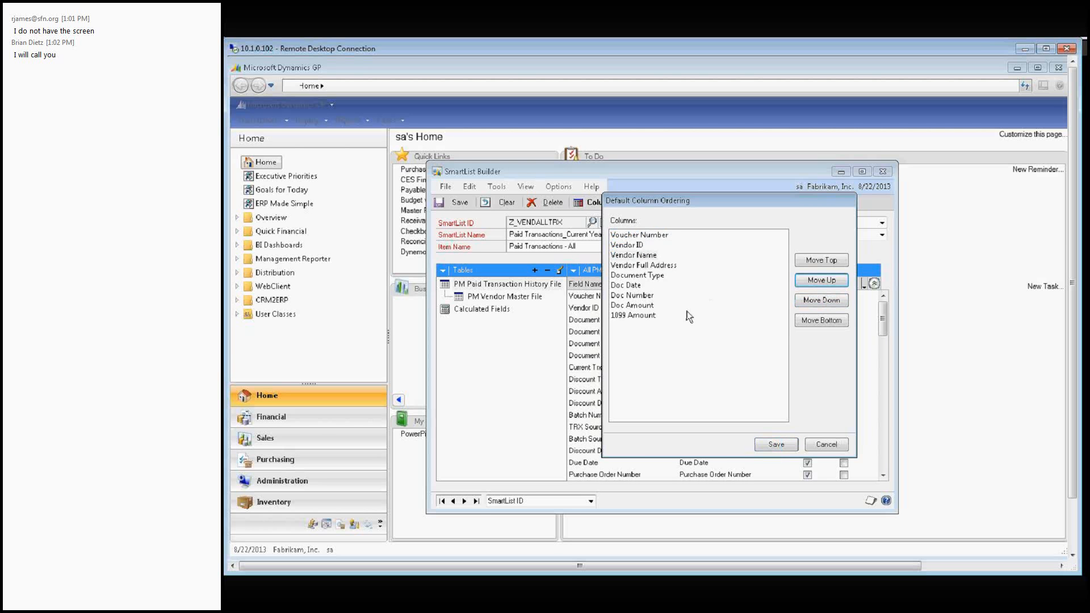
# Move Voucher Number down to directly after Document Type and save the default column order.
pyautogui.click(650, 236)
pyautogui.click(826, 302)
pyautogui.click(826, 303)
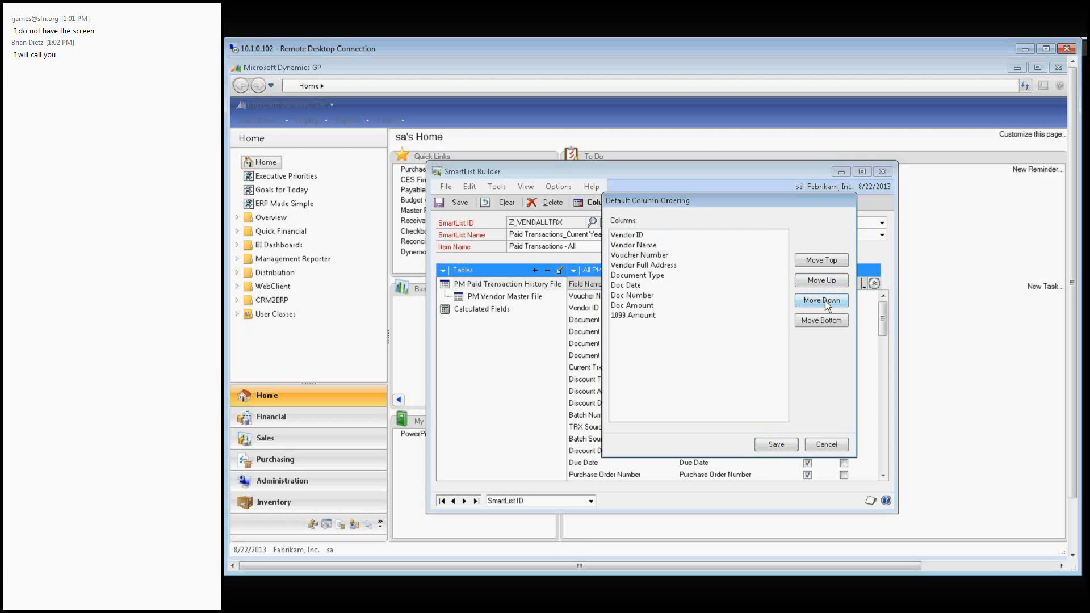
pyautogui.doubleClick(825, 300)
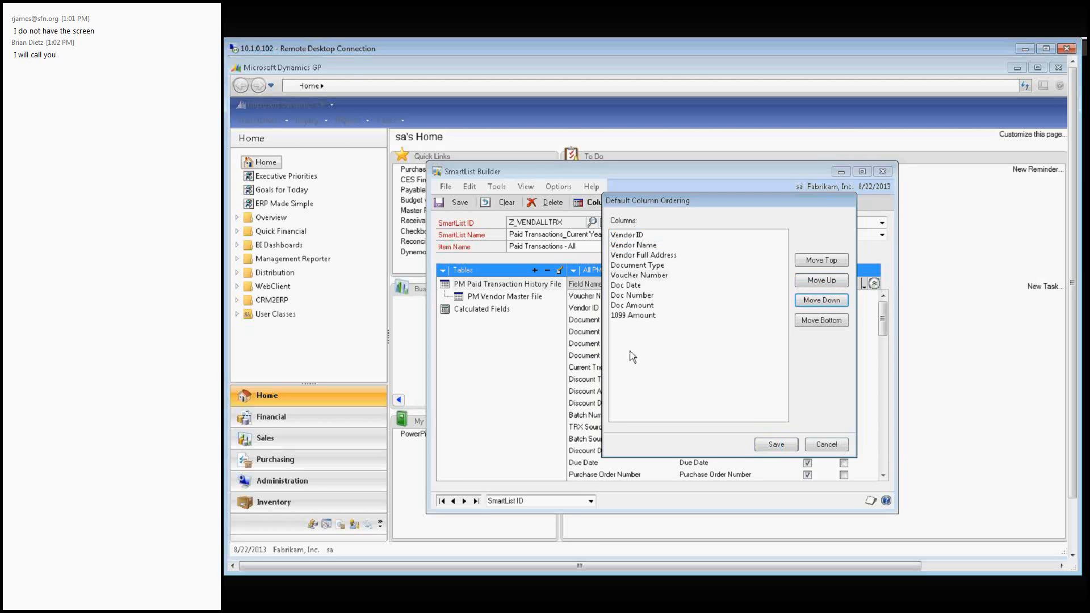
pyautogui.click(775, 444)
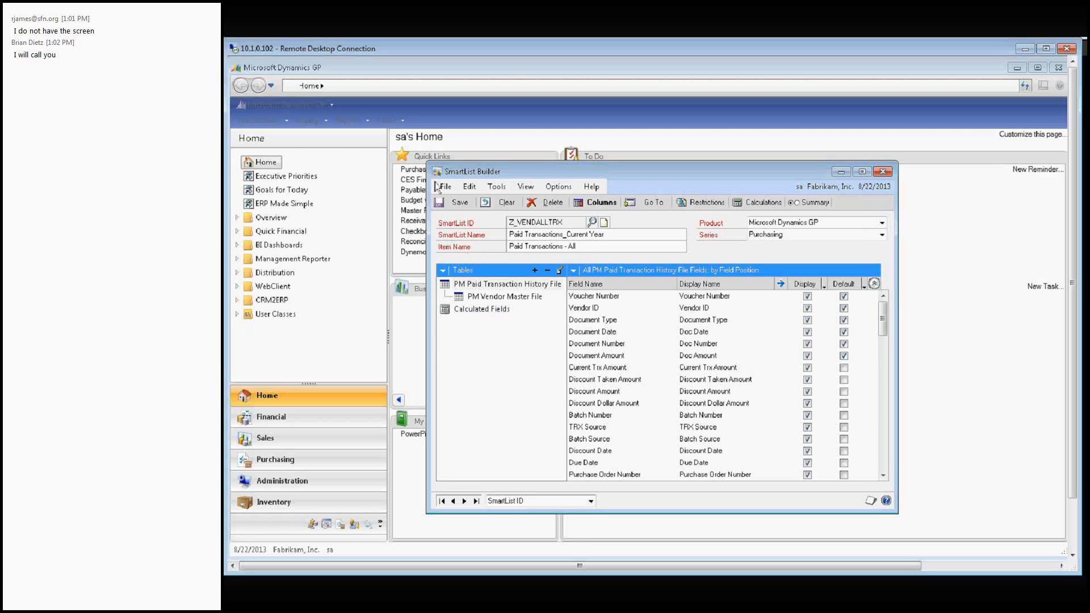
# Save the Paid Transactions_Current Year SmartList definition and close SmartList Builder.
pyautogui.click(446, 202)
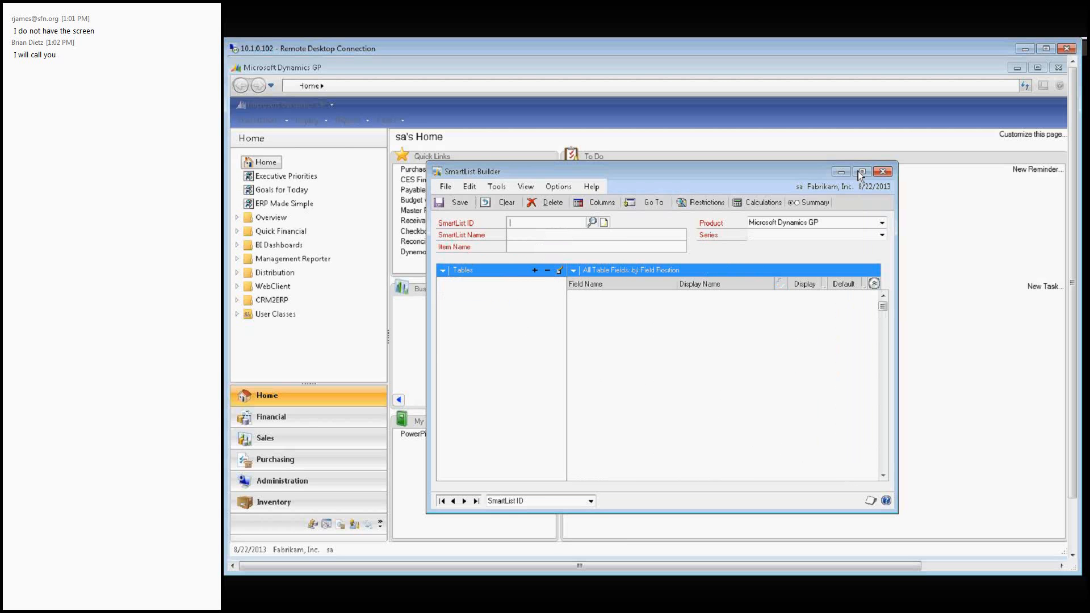
pyautogui.click(882, 172)
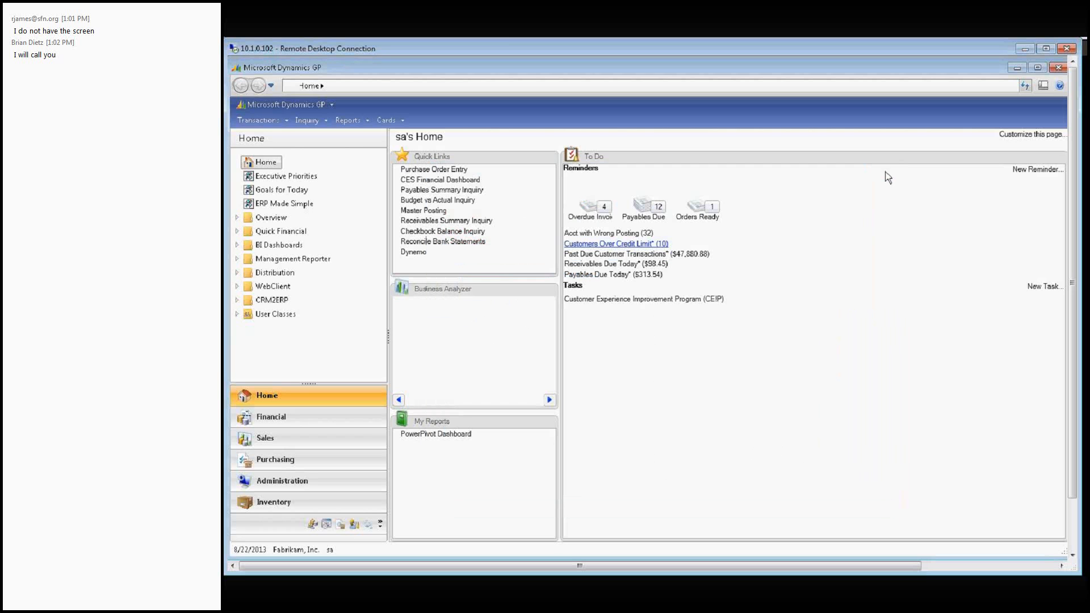
# Open SmartList, apply the pending SmartList Builder changes and display the Paid Transactions_Current Year list under Purchasing.
pyautogui.click(303, 107)
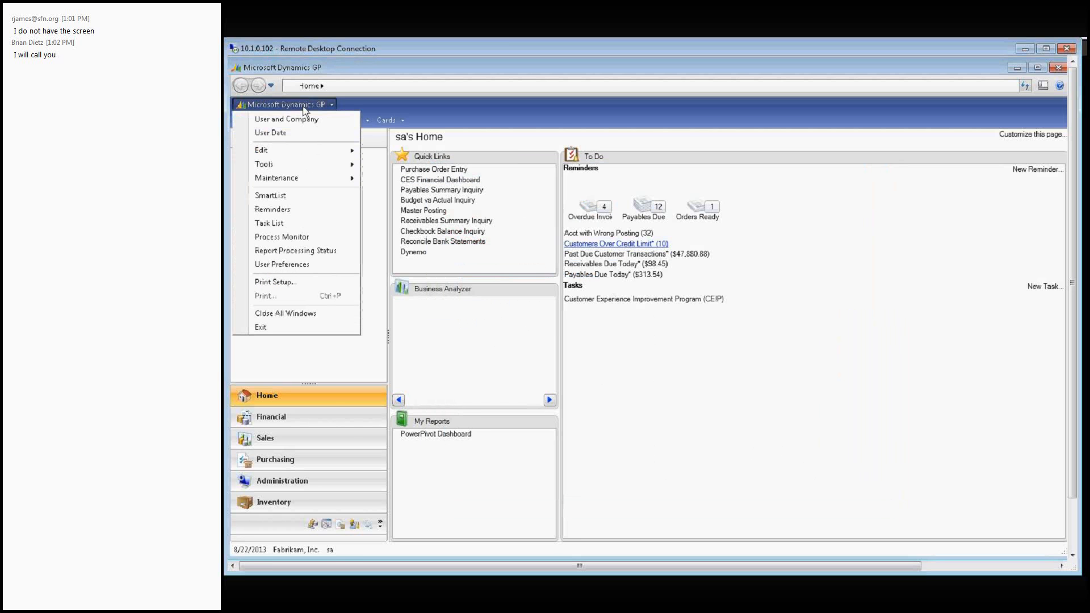
pyautogui.moveTo(298, 168)
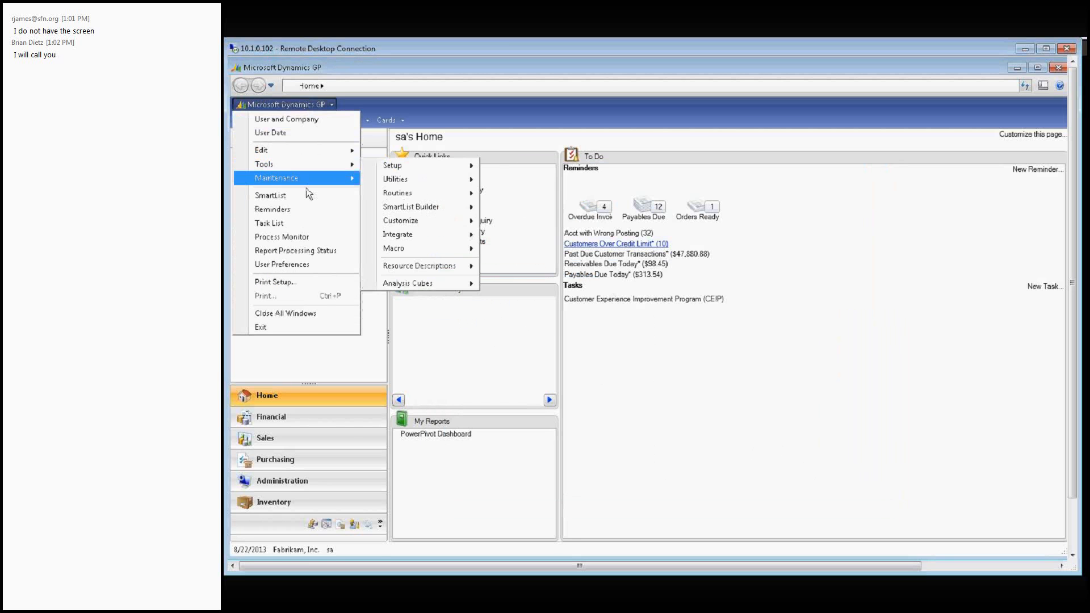
pyautogui.click(309, 197)
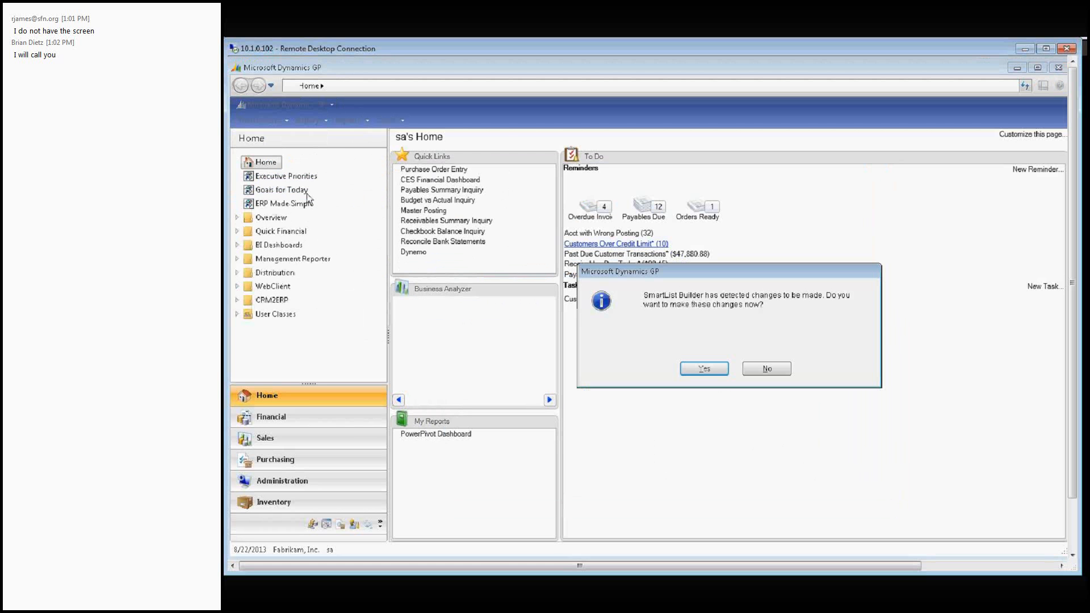
pyautogui.click(704, 369)
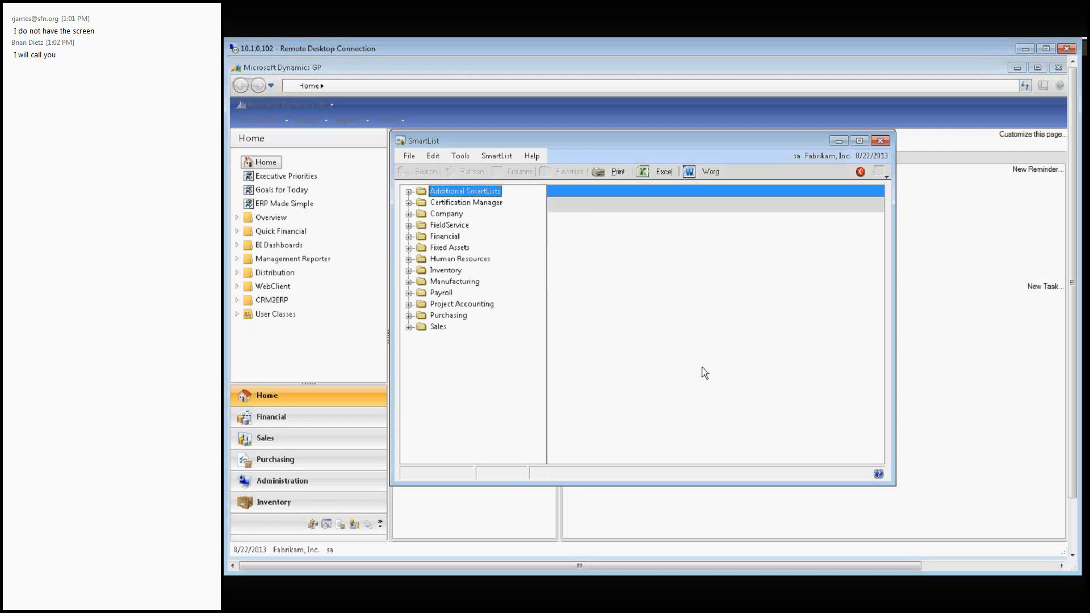
pyautogui.click(409, 315)
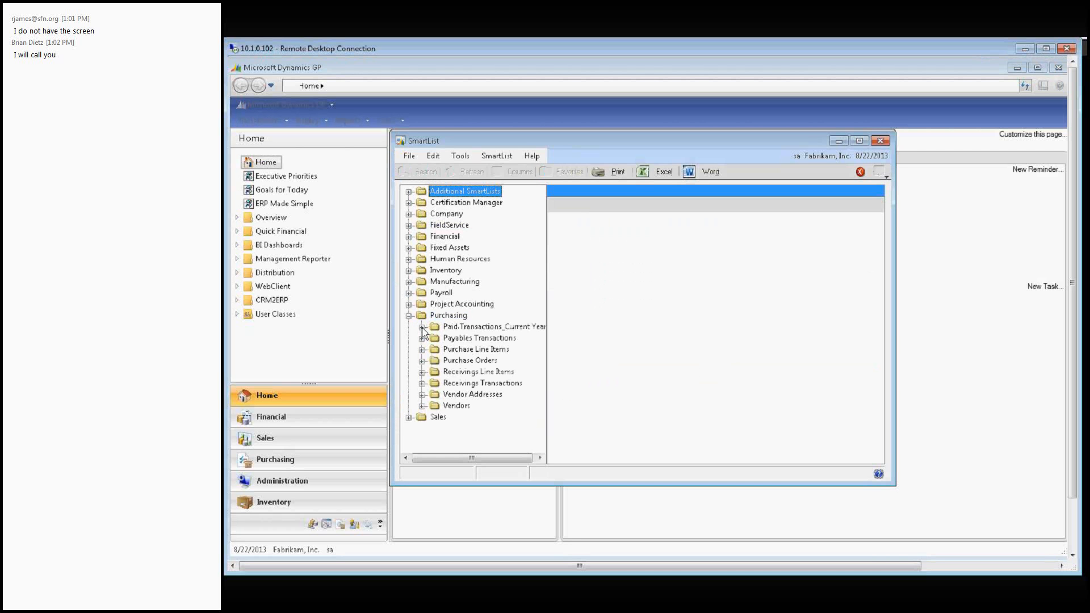
pyautogui.click(422, 327)
pyautogui.click(447, 339)
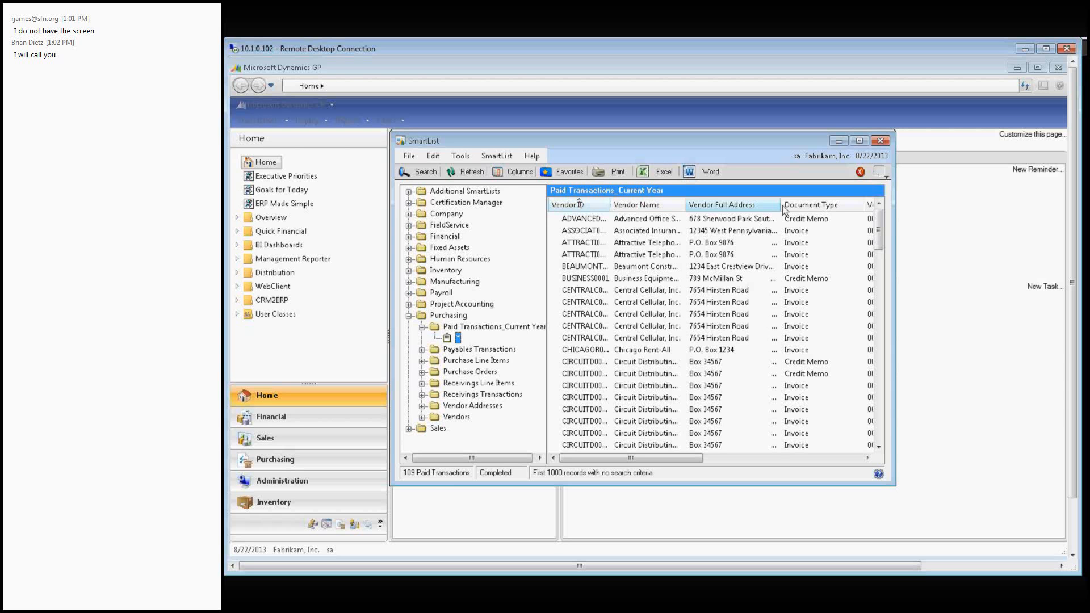
# Examine the vendor address and Doc Amount columns for negative amounts across the paid transactions, and close SmartList.
pyautogui.moveTo(784, 210); pyautogui.dragTo(794, 210)
pyautogui.moveTo(657, 458); pyautogui.dragTo(860, 461)
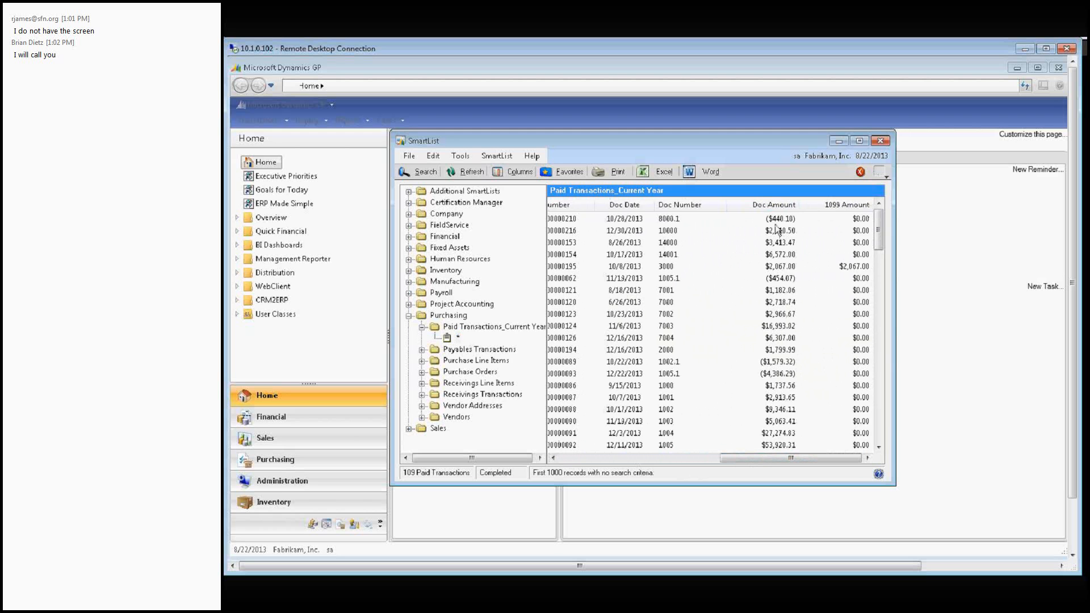
pyautogui.click(778, 222)
pyautogui.click(785, 233)
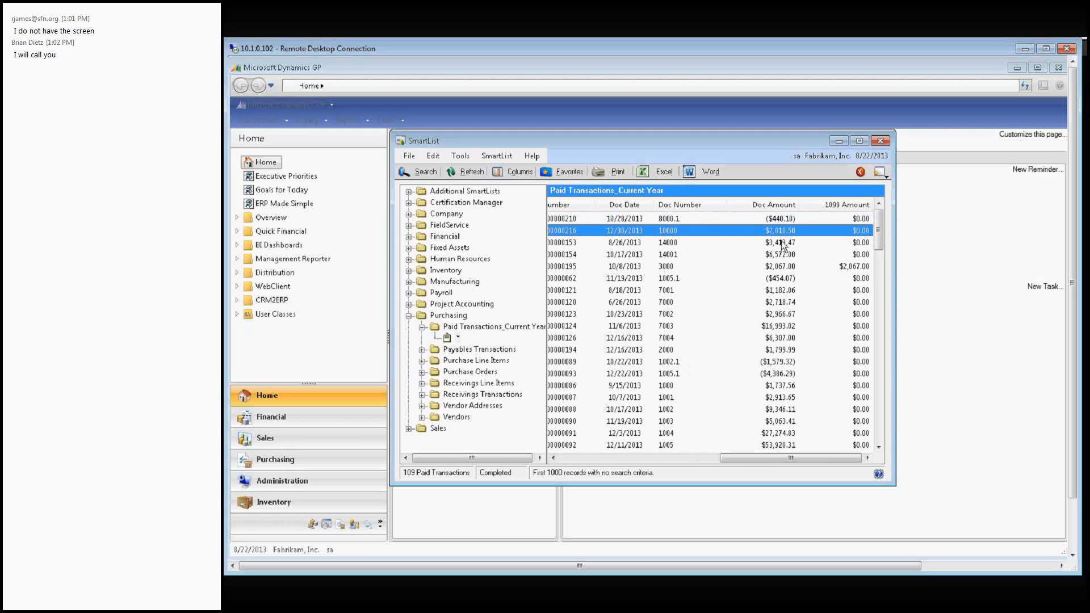
pyautogui.click(783, 244)
pyautogui.click(783, 267)
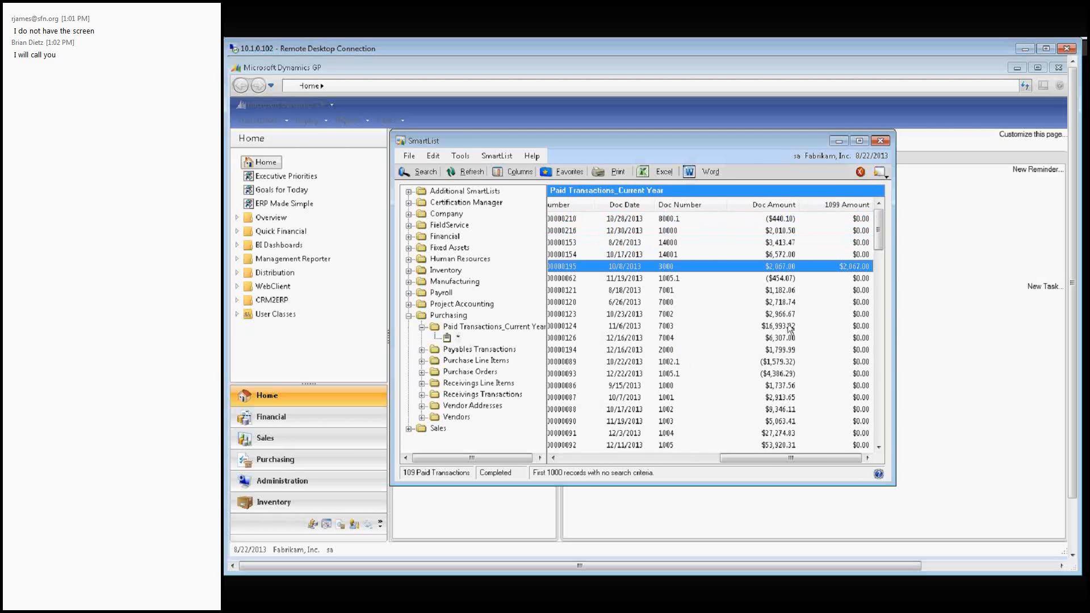
pyautogui.click(779, 256)
pyautogui.click(781, 244)
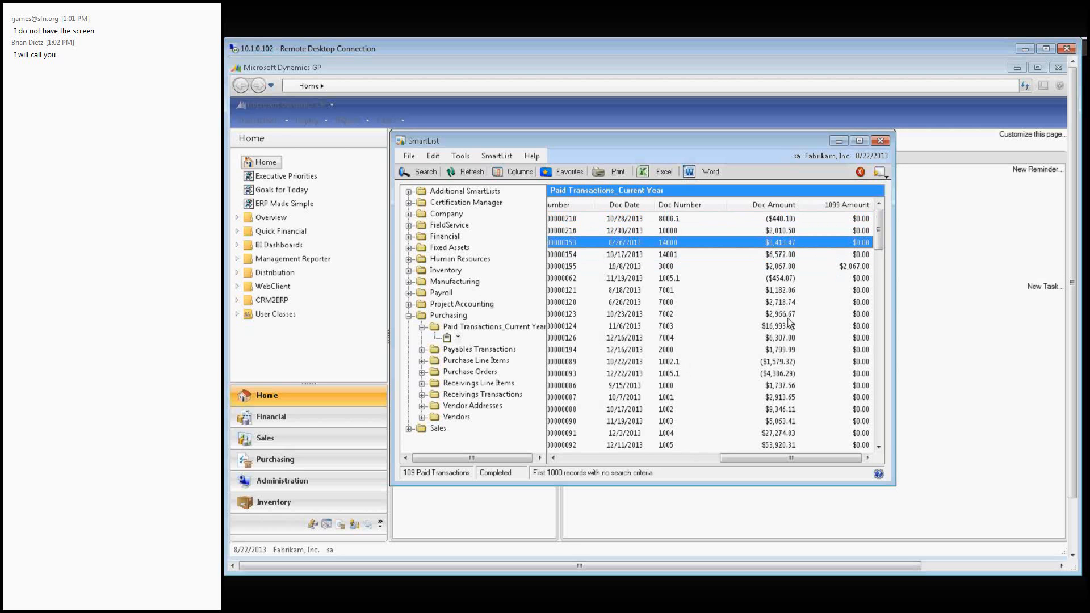
pyautogui.scroll(-1, 792, 367)
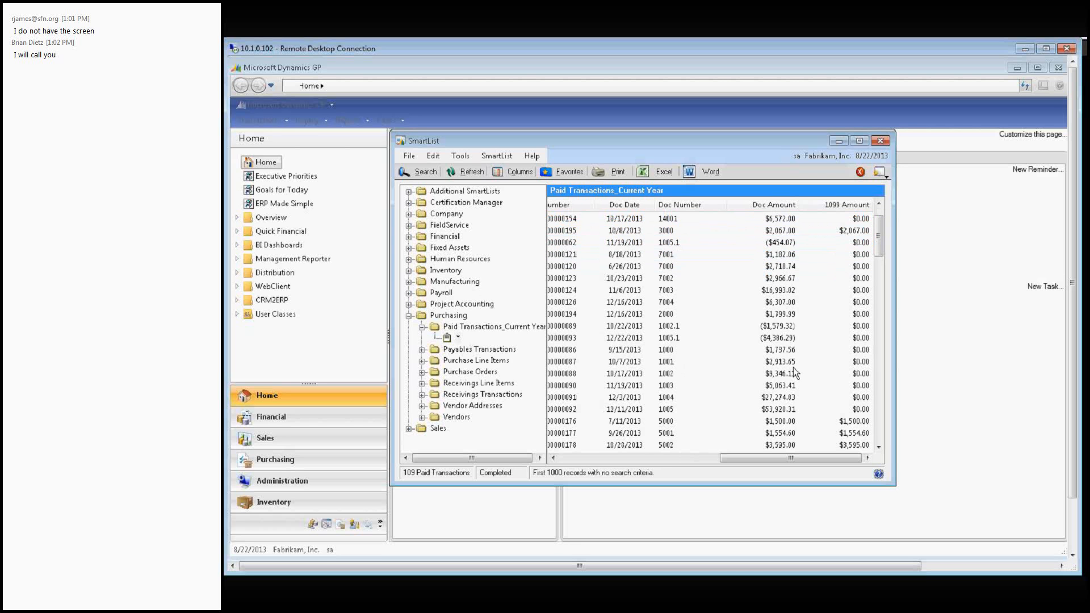
pyautogui.scroll(1, 792, 367)
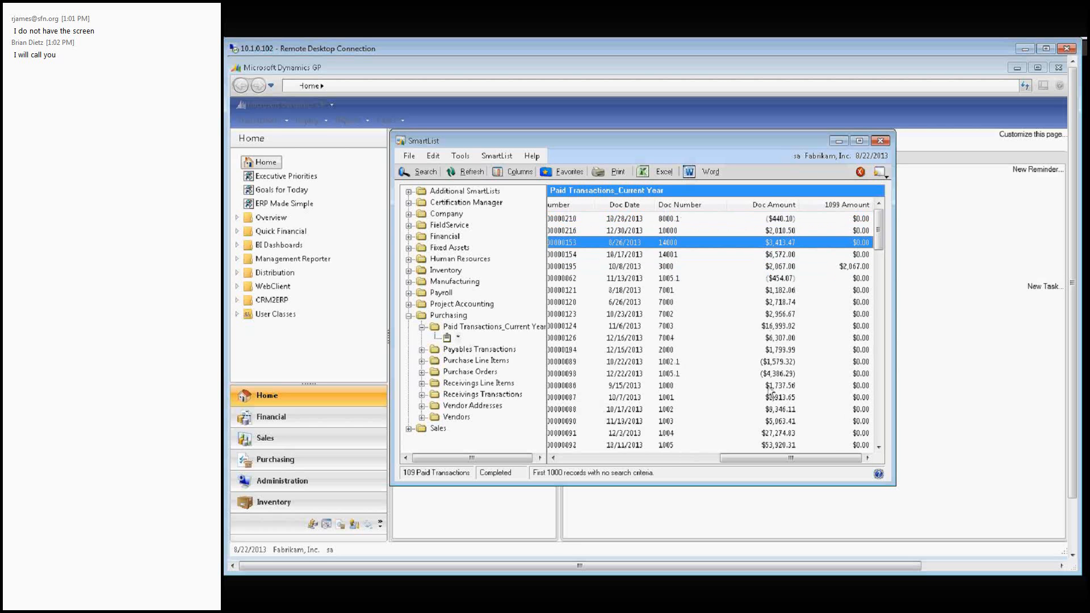
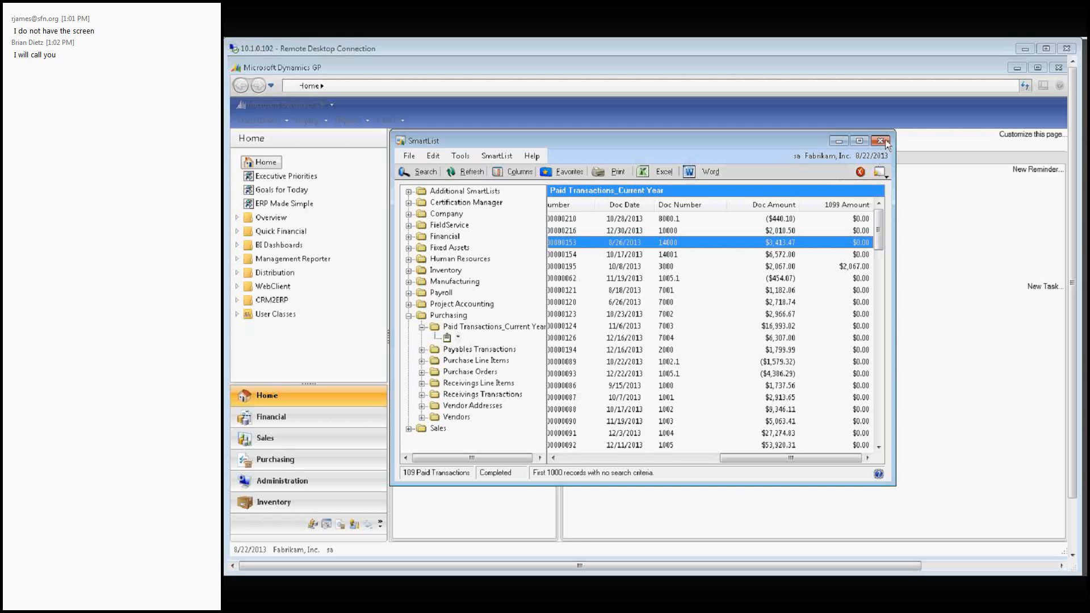
pyautogui.click(881, 141)
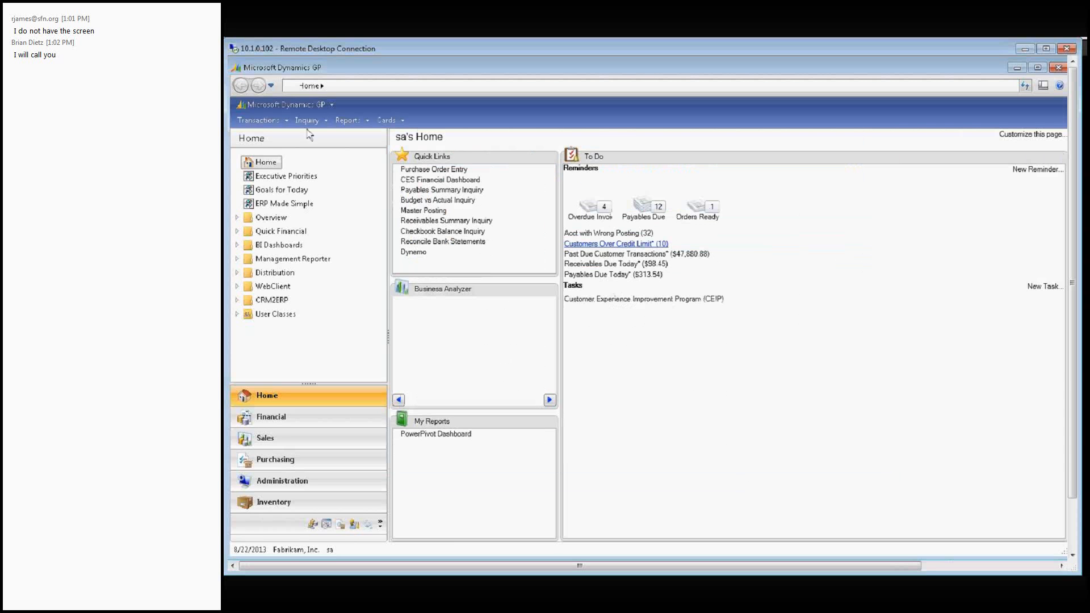
# Reopen the Paid Transactions_Current Year SmartList, compare the credit memo's document type with its amount, and close SmartList.
pyautogui.click(302, 104)
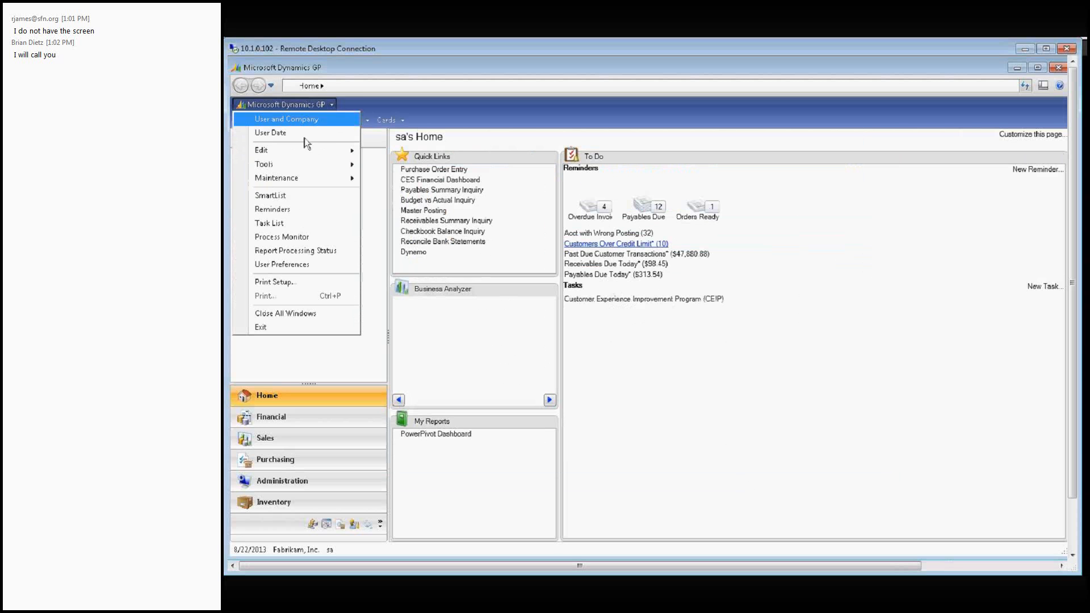
pyautogui.click(307, 195)
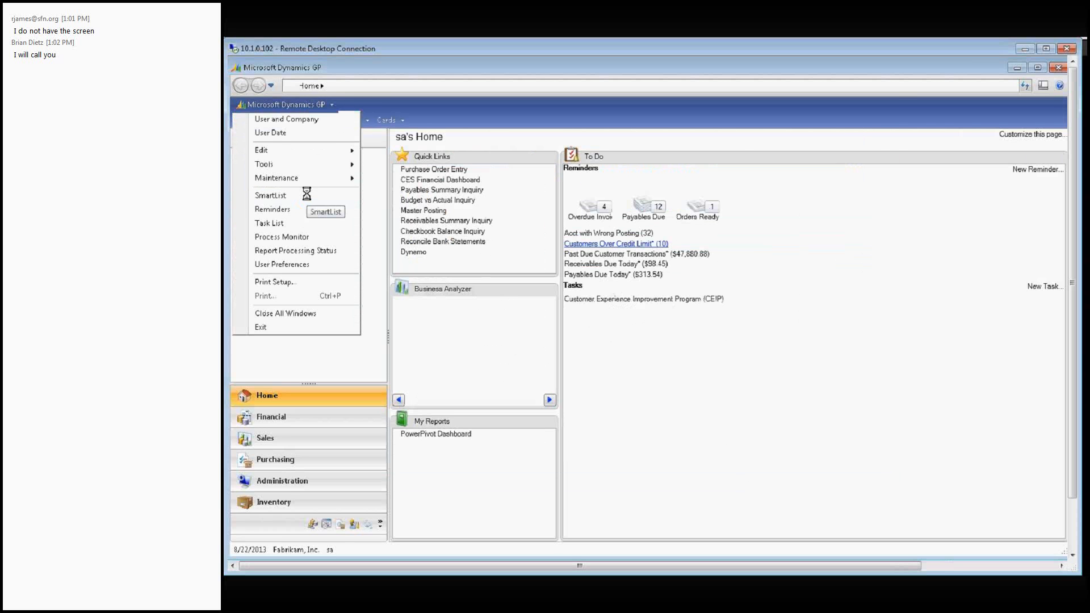
pyautogui.click(408, 315)
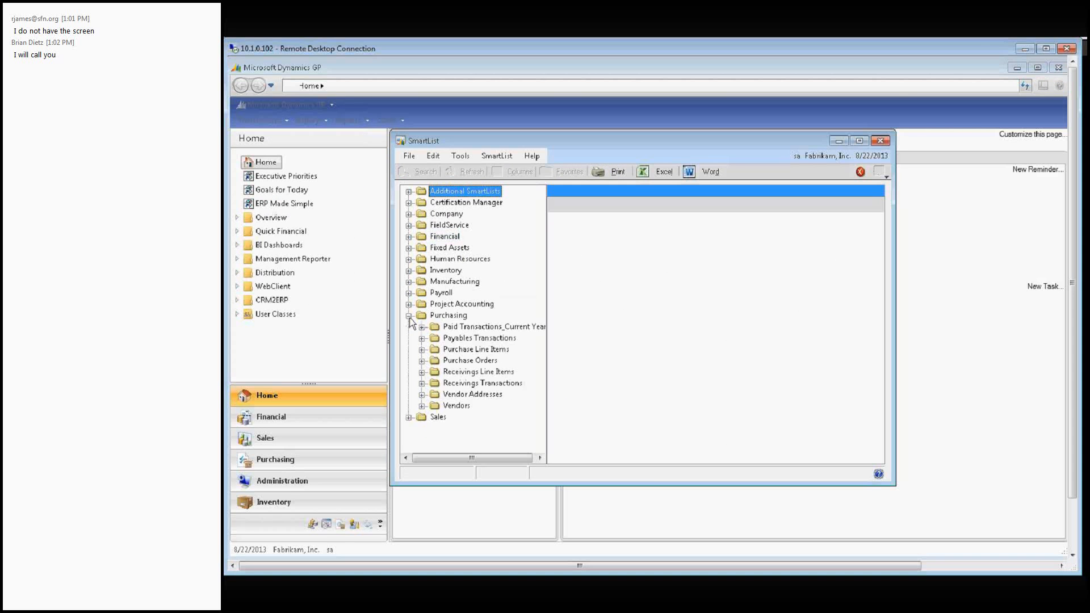
pyautogui.click(422, 327)
pyautogui.click(447, 338)
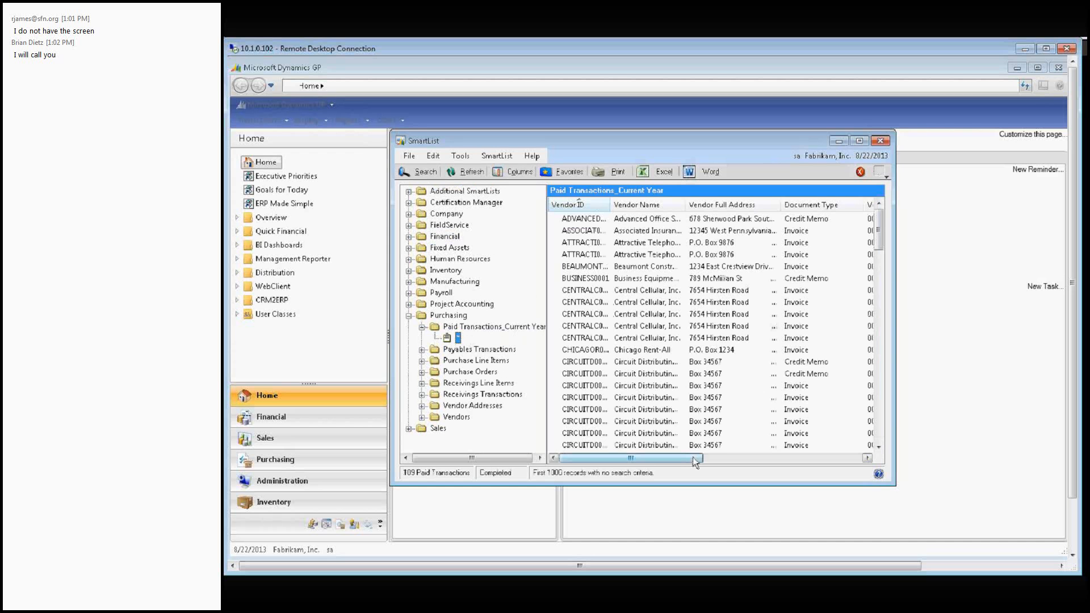
pyautogui.moveTo(693, 457); pyautogui.dragTo(801, 470)
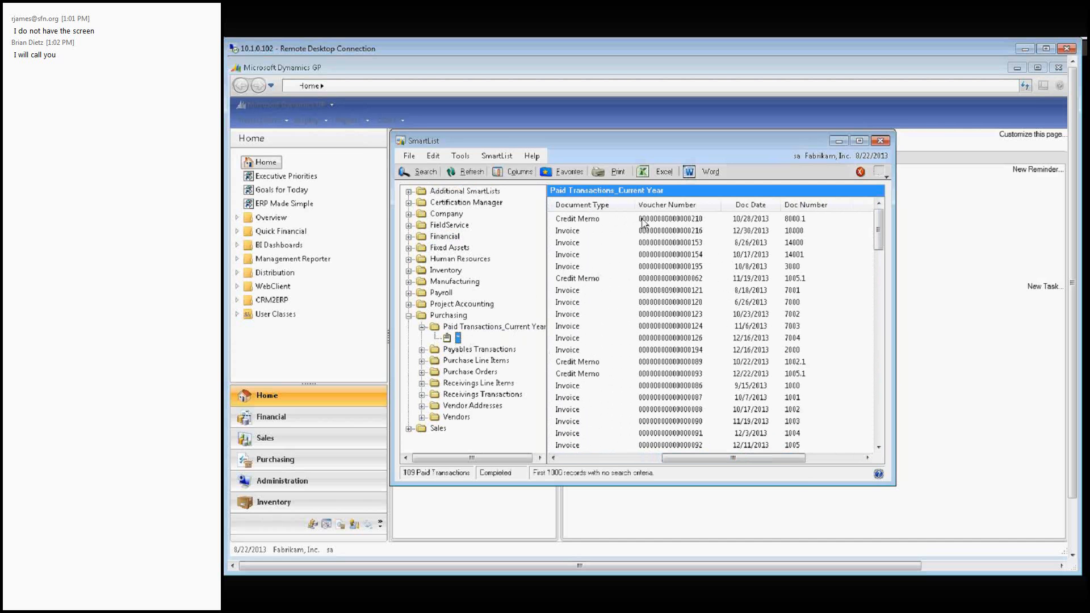
pyautogui.click(606, 222)
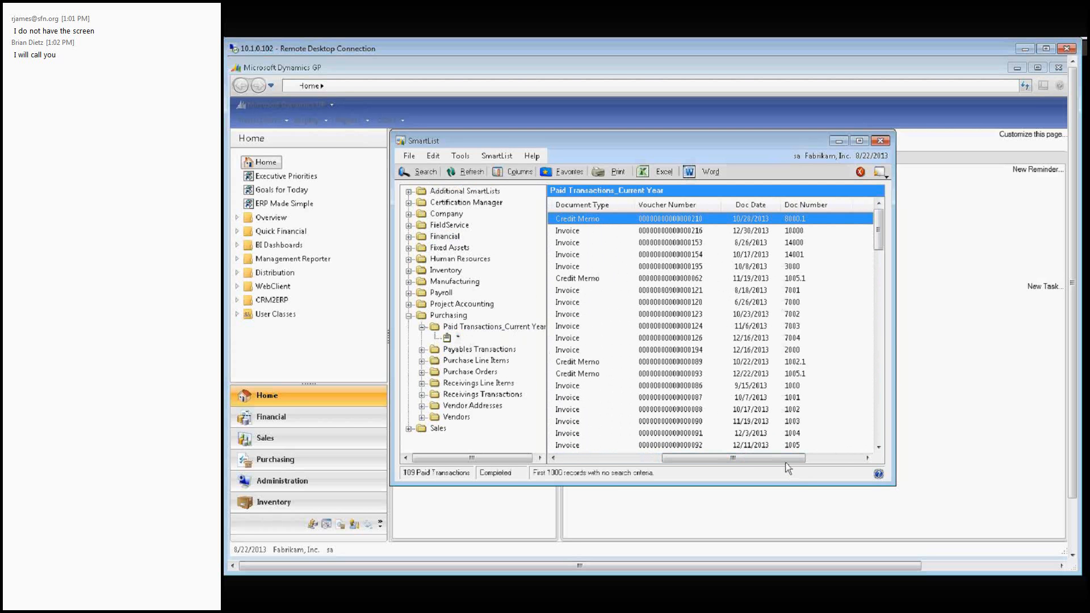
pyautogui.moveTo(786, 462); pyautogui.dragTo(842, 465)
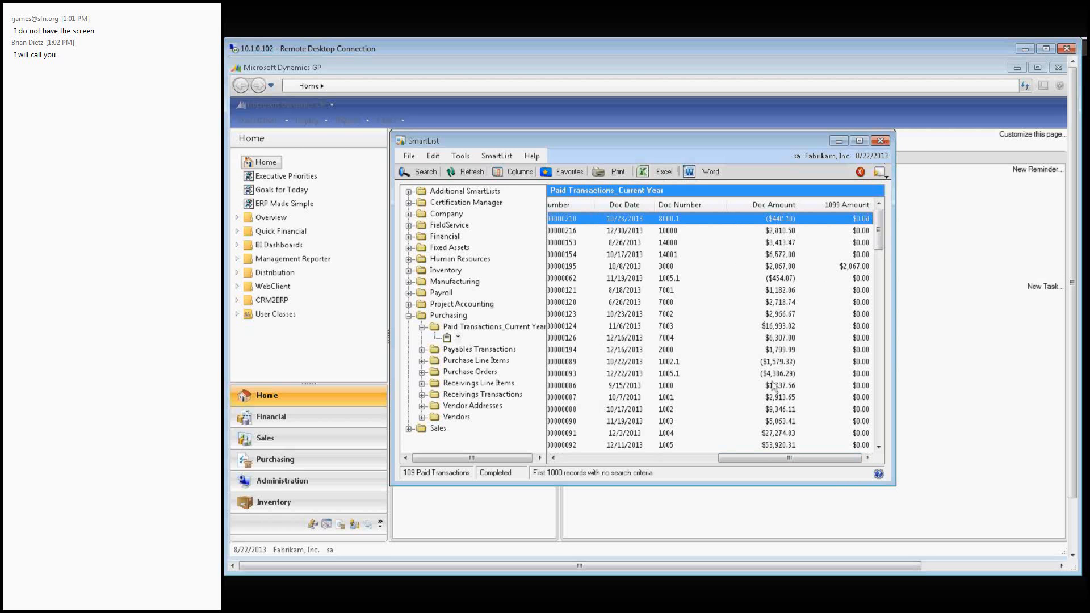
pyautogui.moveTo(763, 458); pyautogui.dragTo(568, 472)
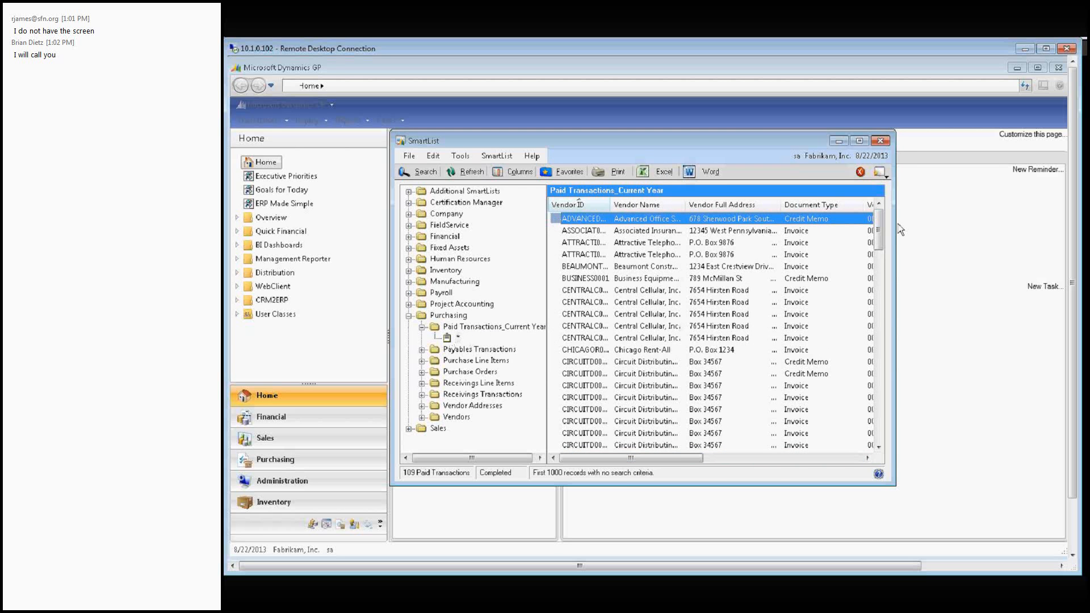
pyautogui.click(880, 141)
# Open SmartList Builder and load the Z_VENDALLTRX definition, checking its SmartList name and item name.
pyautogui.click(286, 105)
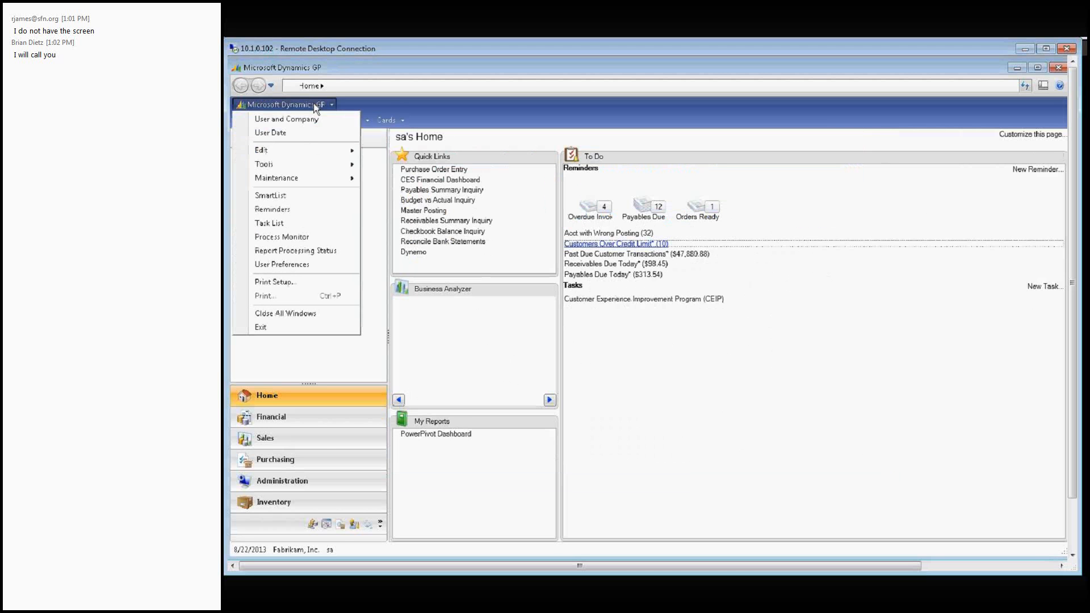
pyautogui.moveTo(326, 165)
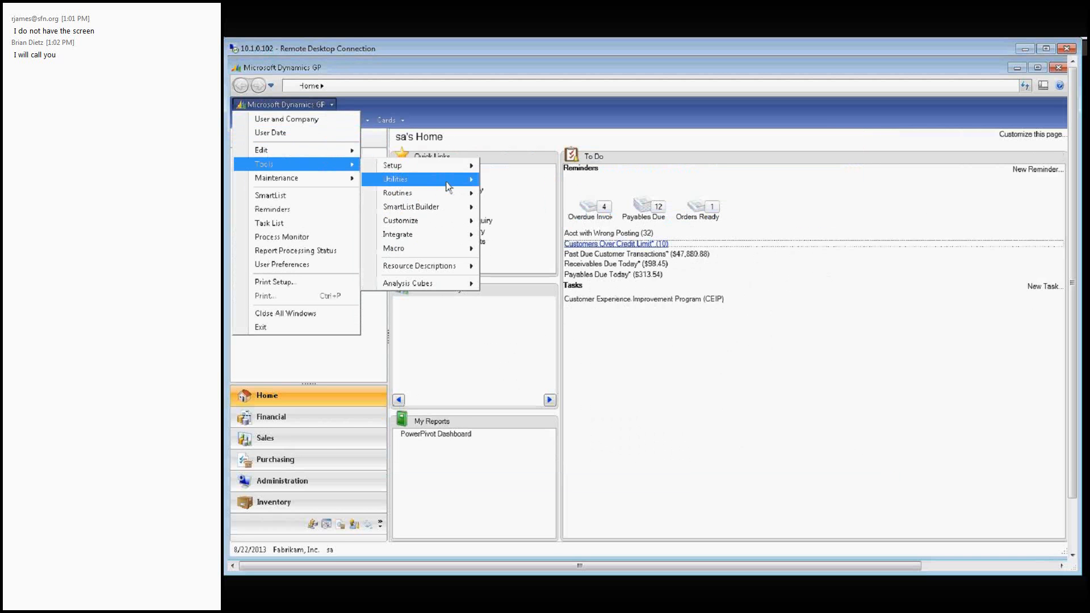
pyautogui.click(457, 211)
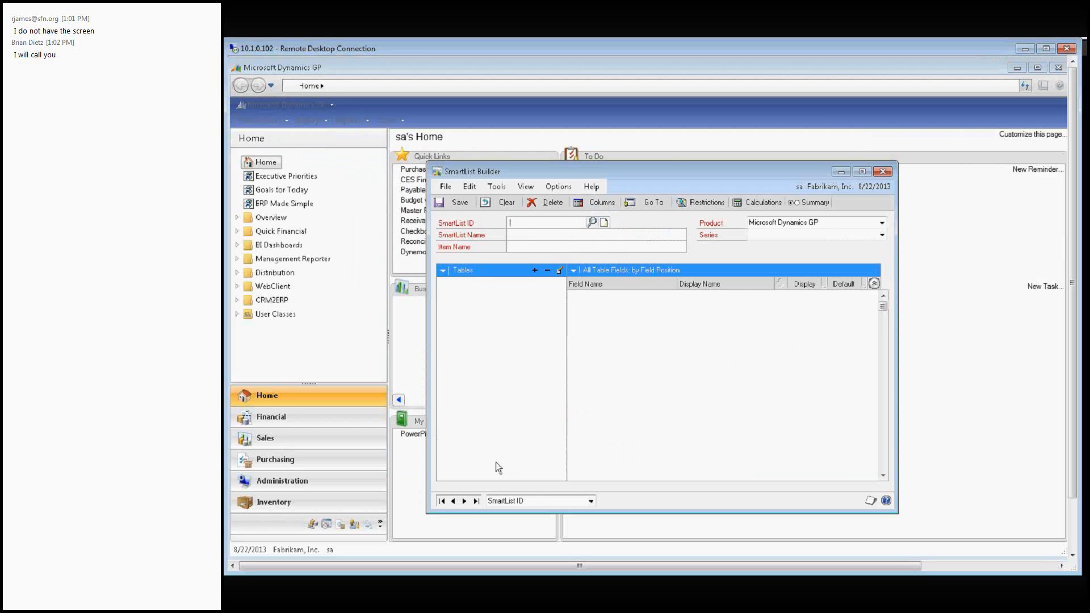
pyautogui.click(476, 500)
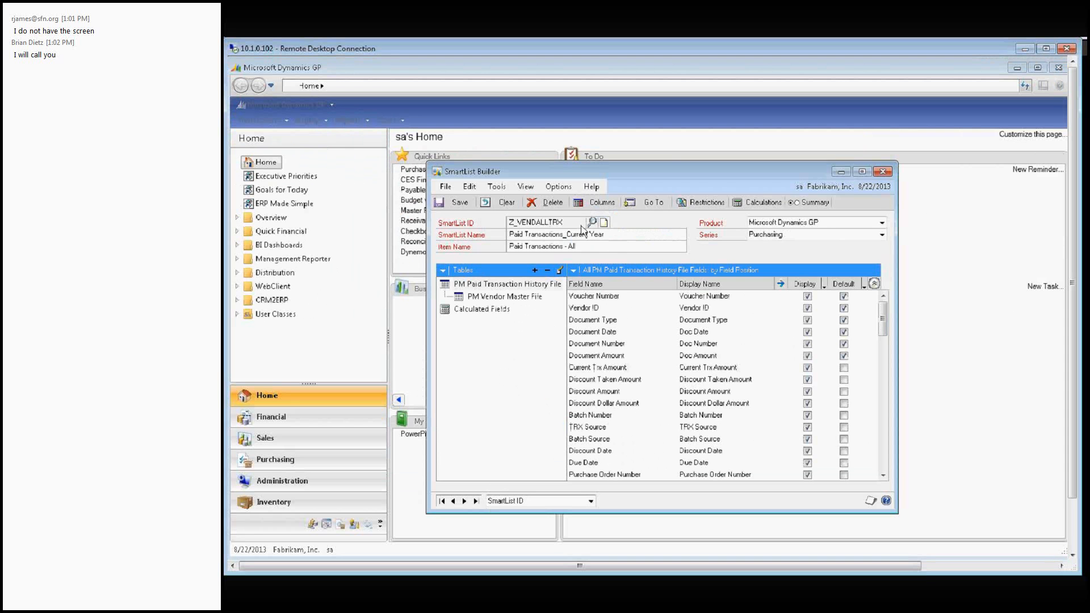
pyautogui.click(628, 234)
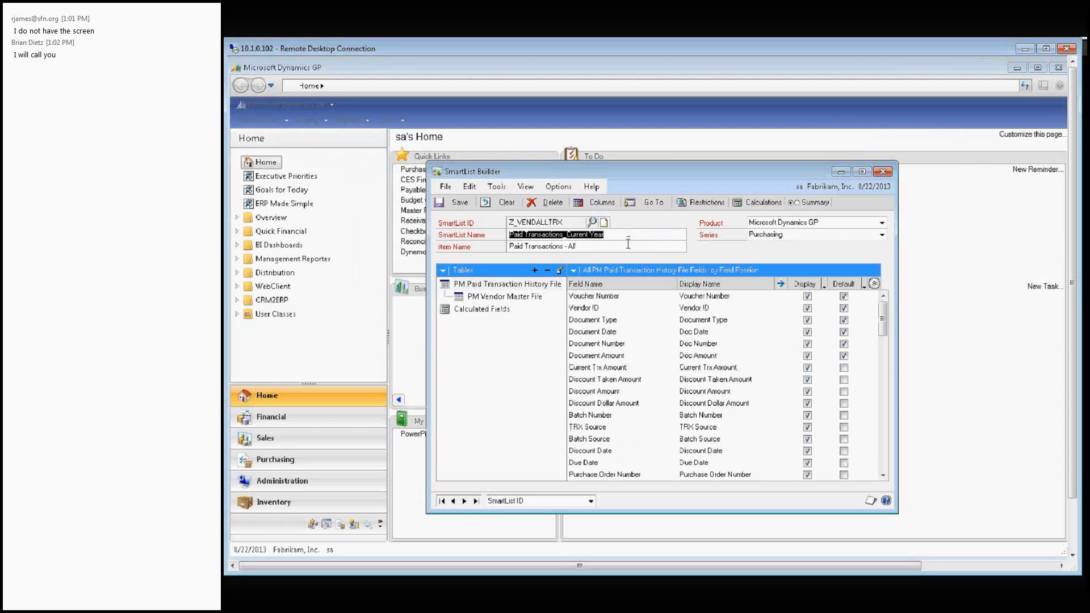
pyautogui.click(628, 244)
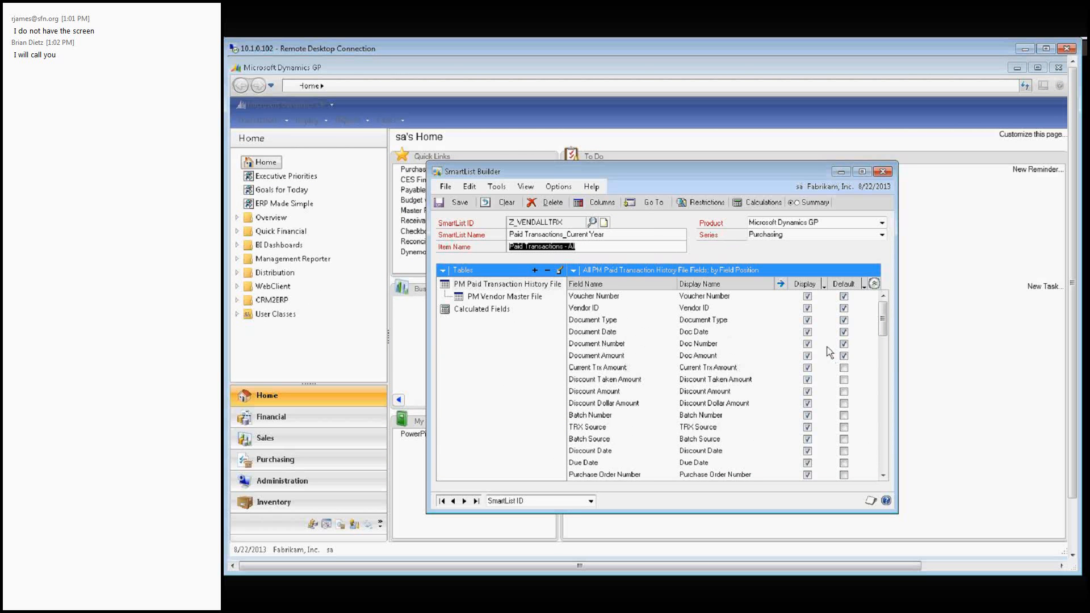
# Duplicate the Z_VENDALLTRX definition as a SmartList with ID Z_VENALLSUM and name Paid Transactions_Summary_CurYear.
pyautogui.click(553, 187)
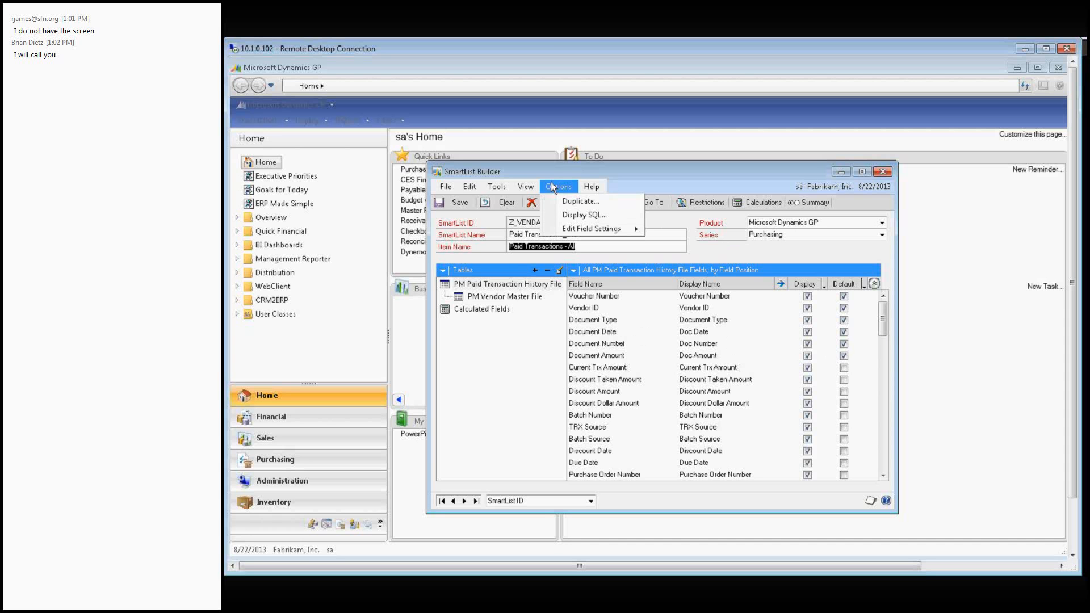
pyautogui.click(579, 202)
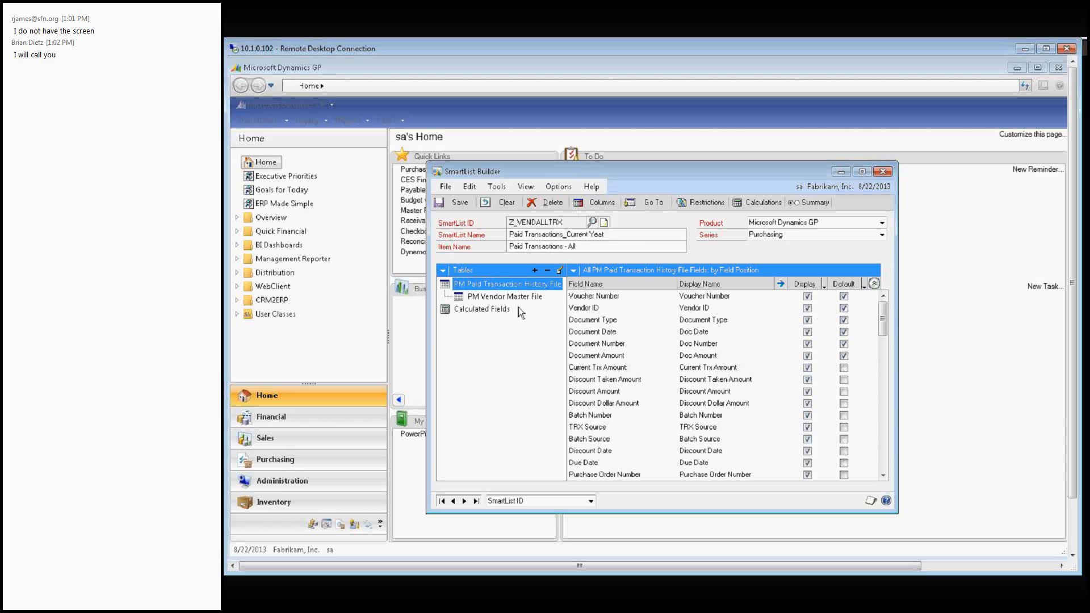
pyautogui.click(558, 186)
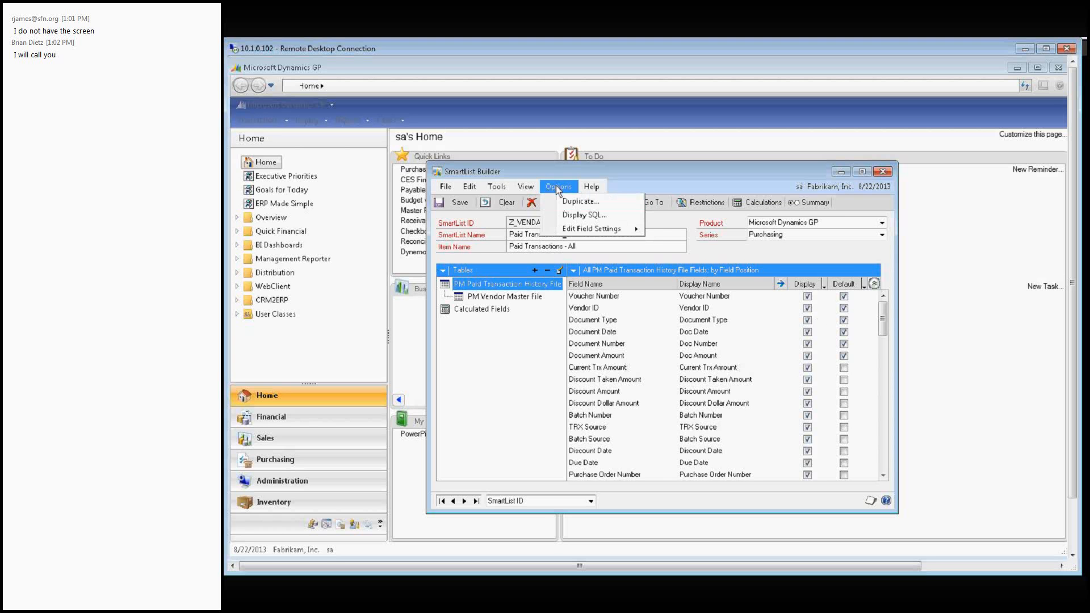
pyautogui.click(565, 203)
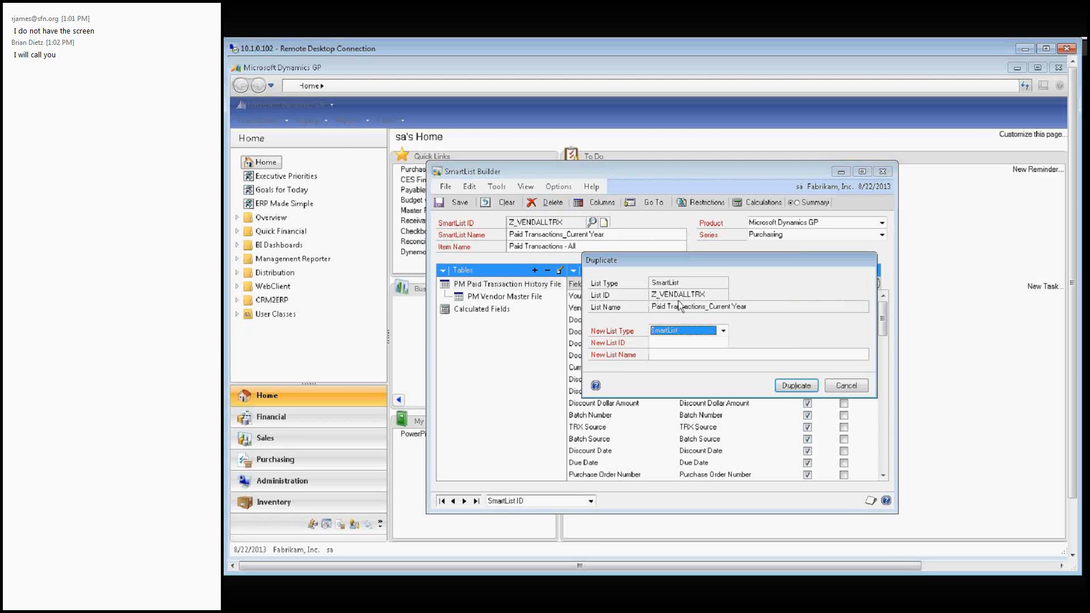
pyautogui.click(688, 340)
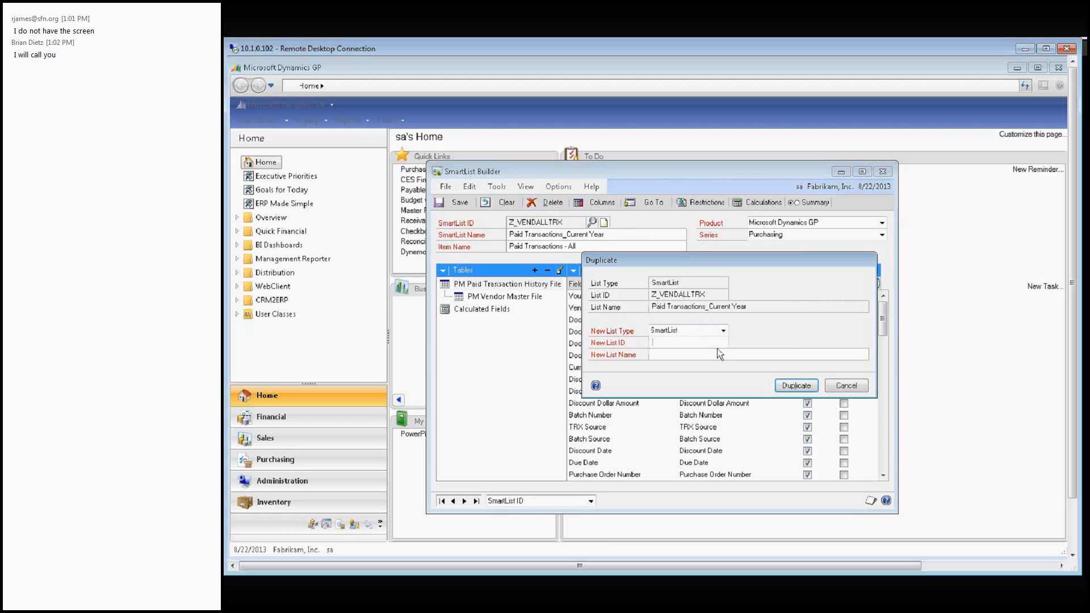
pyautogui.write('Z_VENALLSUMPaid Trans')
pyautogui.write('action')
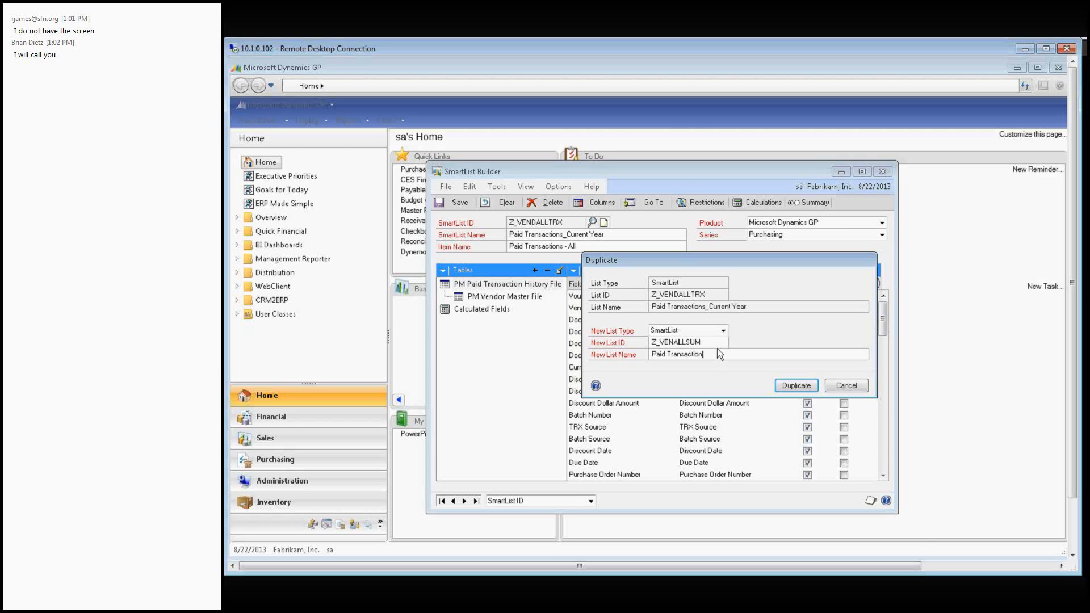
pyautogui.write('s_Summary_curYear')
pyautogui.click(724, 331)
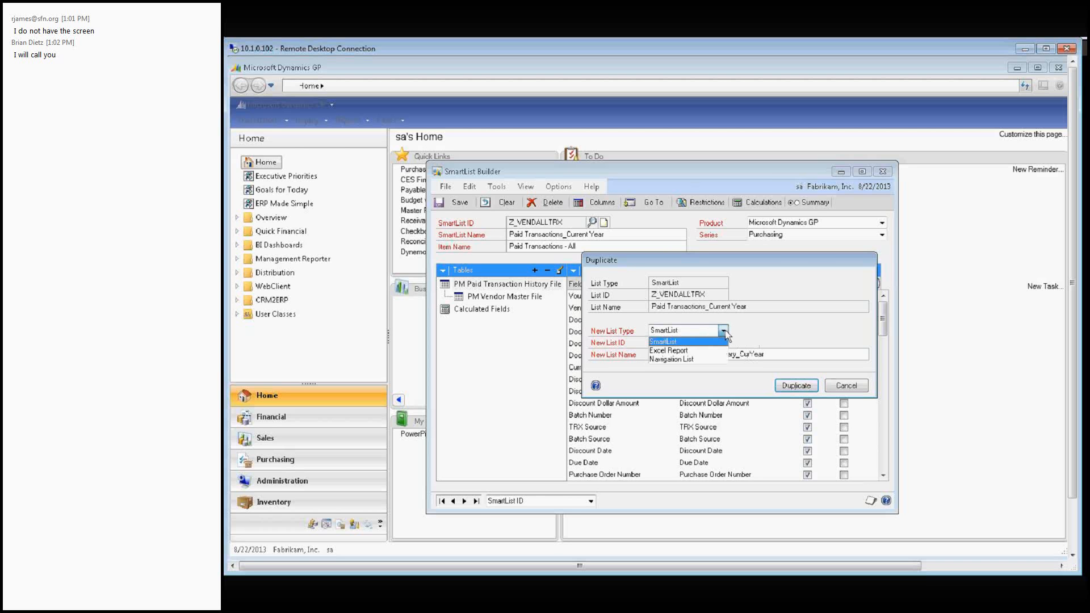
pyautogui.click(693, 342)
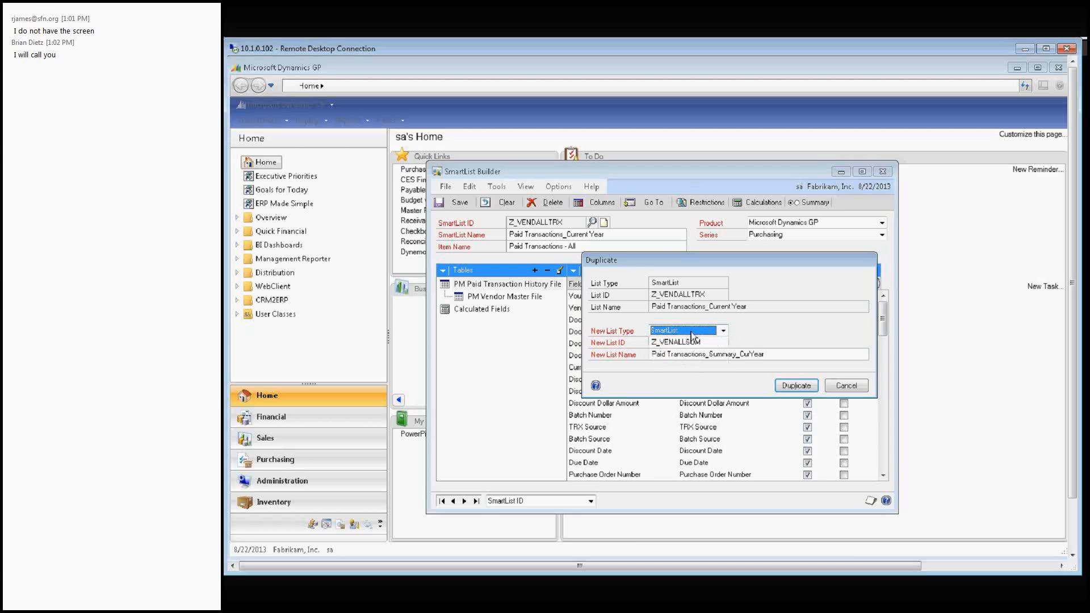
pyautogui.click(793, 387)
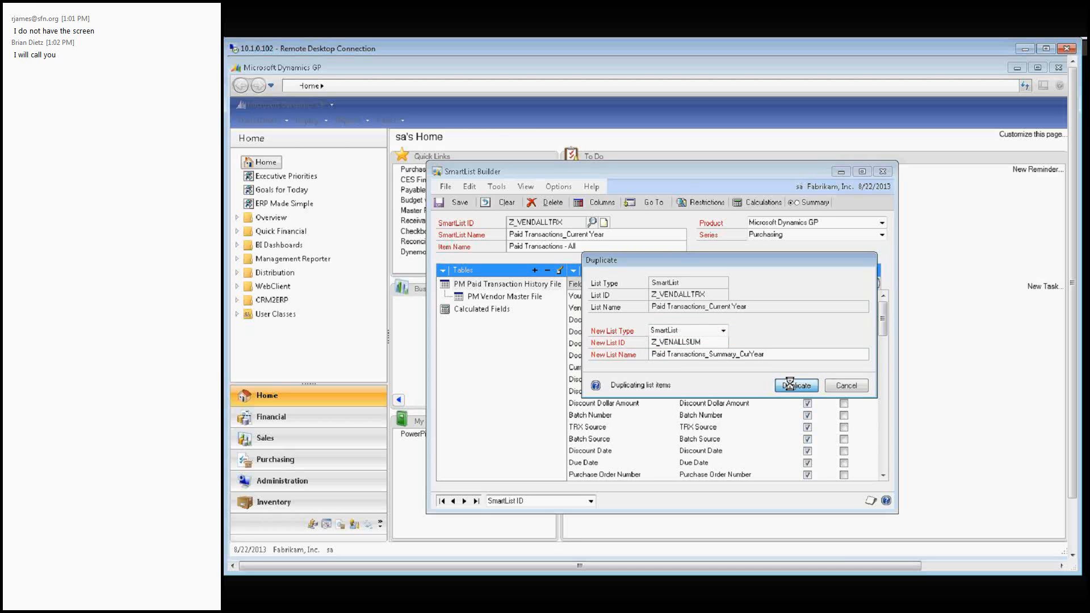
# Check the duplicated definition's SmartList name and item name, and enable the Summary SmartList option for it.
pyautogui.click(649, 238)
pyautogui.click(649, 247)
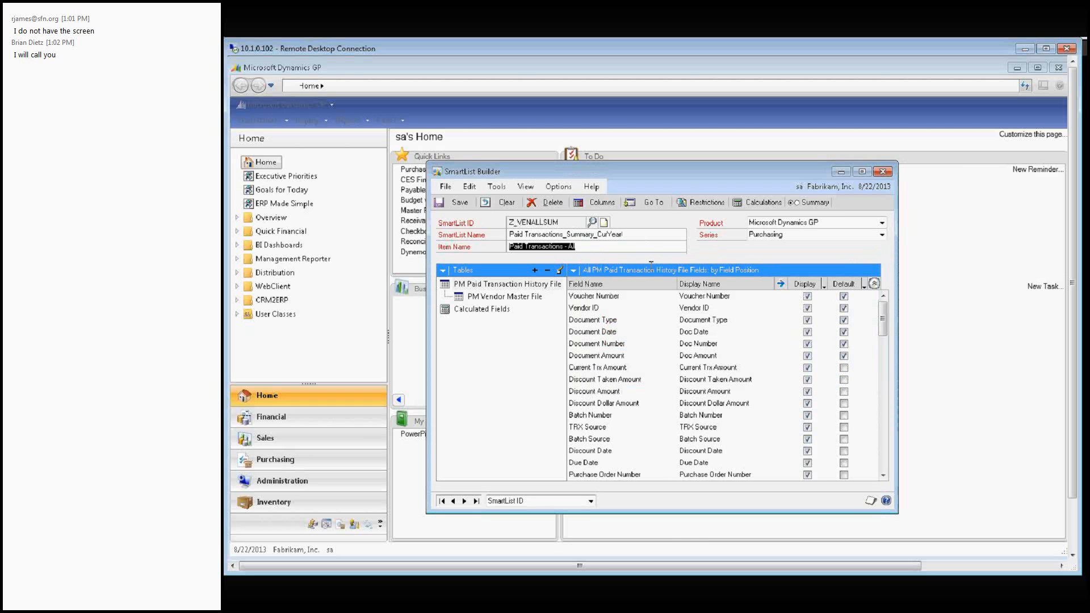
pyautogui.click(649, 238)
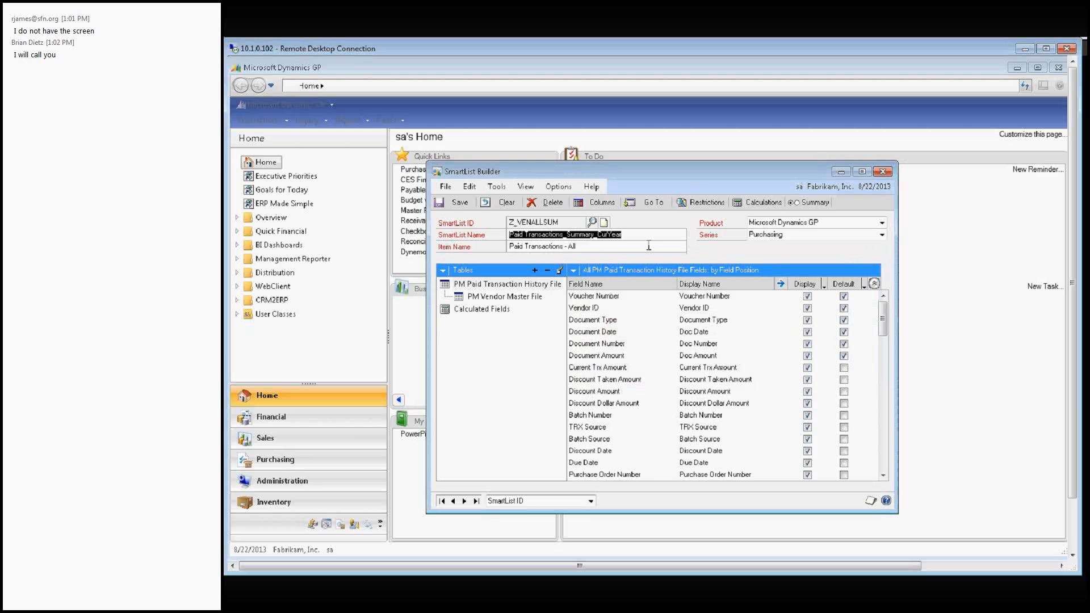
pyautogui.click(649, 246)
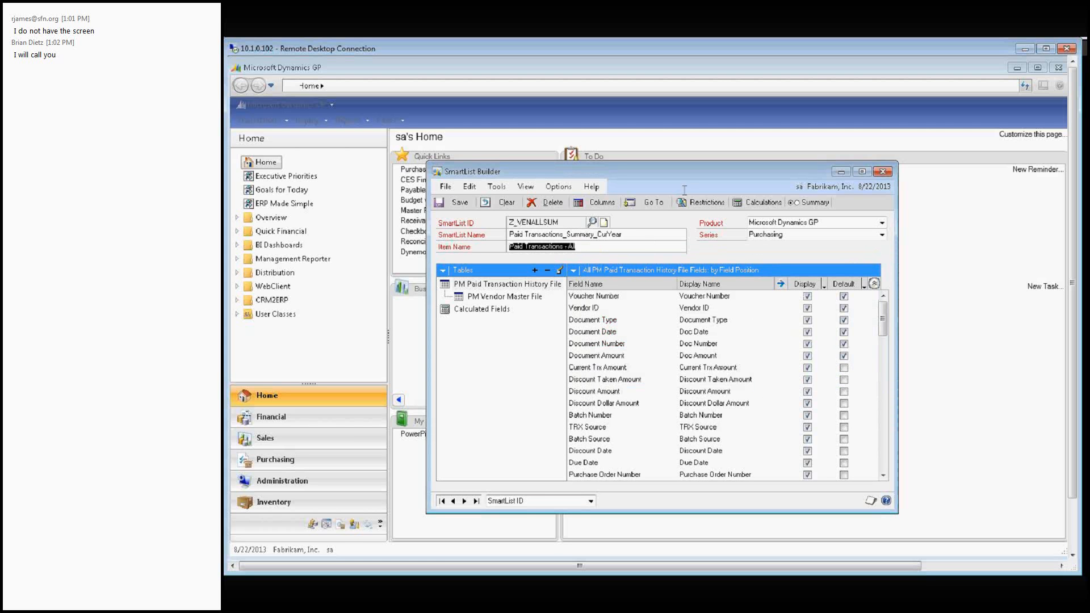
pyautogui.click(806, 206)
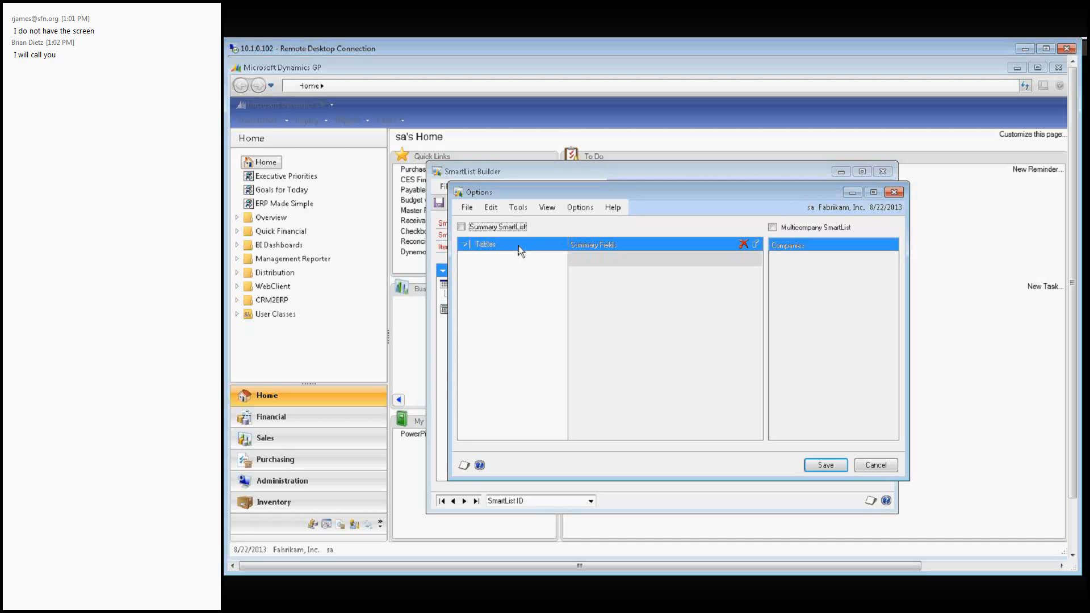
pyautogui.click(461, 227)
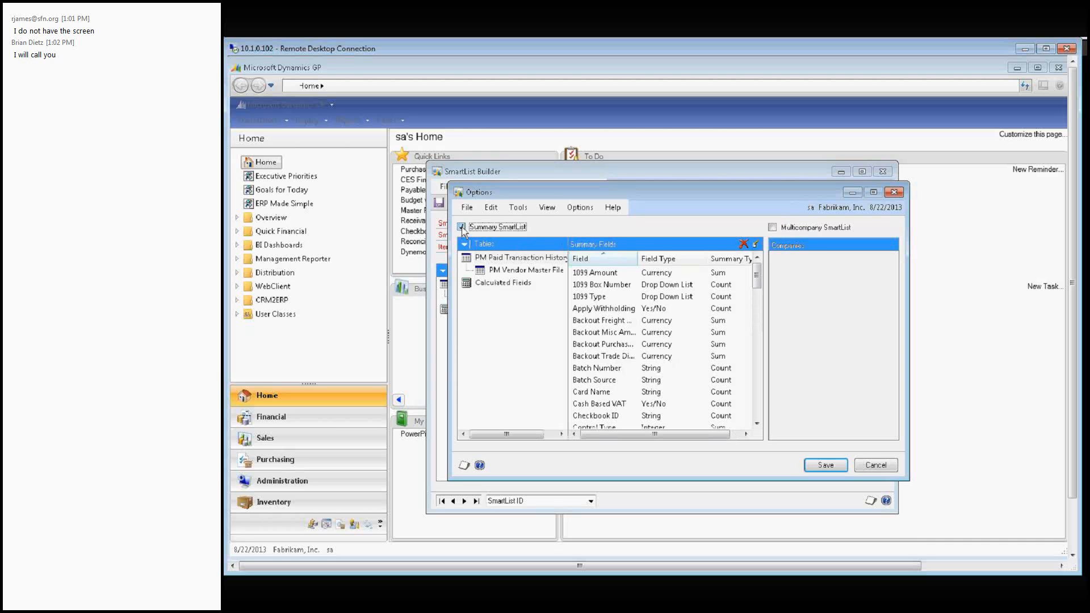
# Set the summary method of the Vendor ID field in the PM Paid Transaction History File to Group By.
pyautogui.click(496, 262)
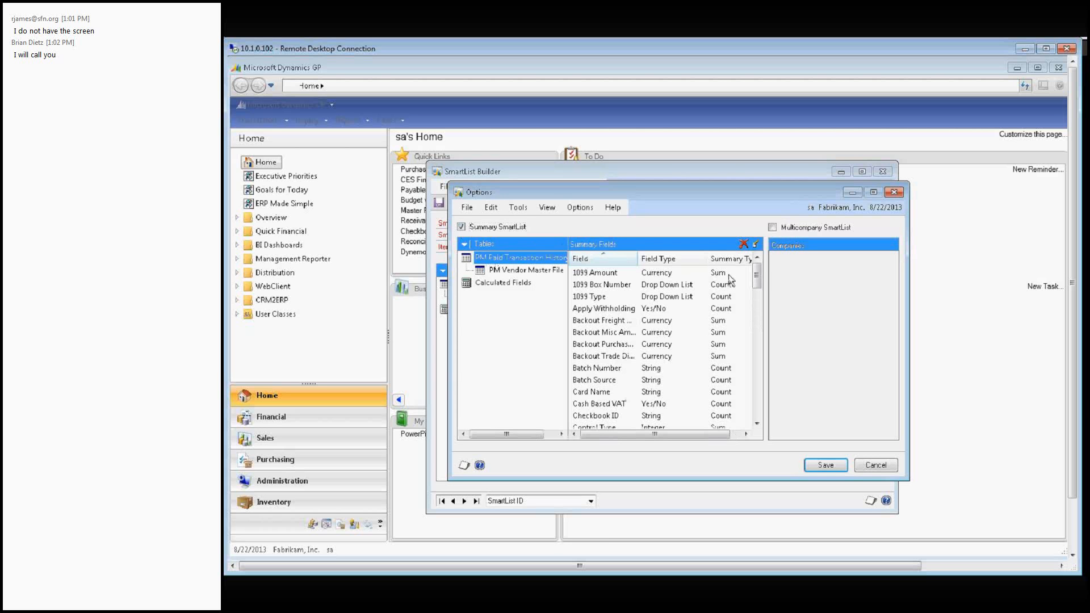
pyautogui.moveTo(719, 442)
pyautogui.mouseDown()
pyautogui.moveTo(730, 441)
pyautogui.moveTo(705, 444)
pyautogui.mouseUp()
pyautogui.moveTo(761, 279); pyautogui.dragTo(758, 412)
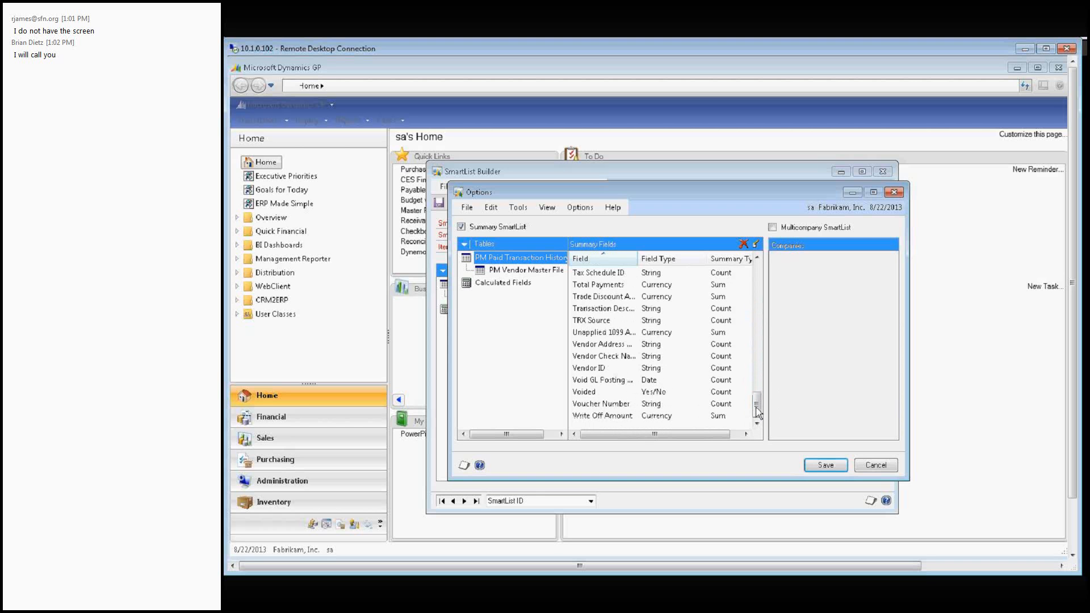
pyautogui.click(727, 369)
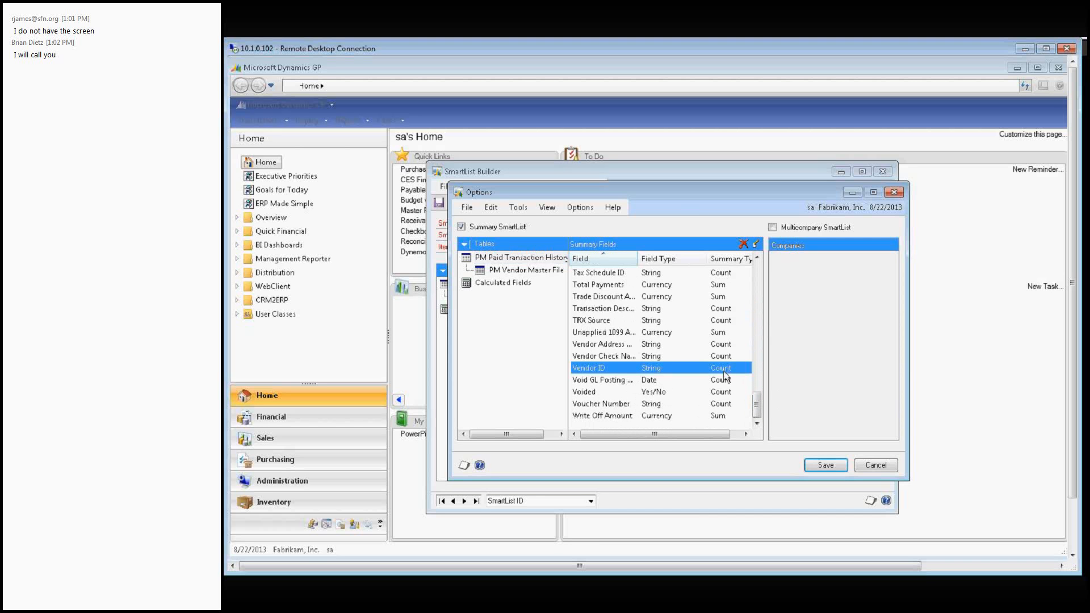
pyautogui.doubleClick(727, 369)
pyautogui.click(725, 327)
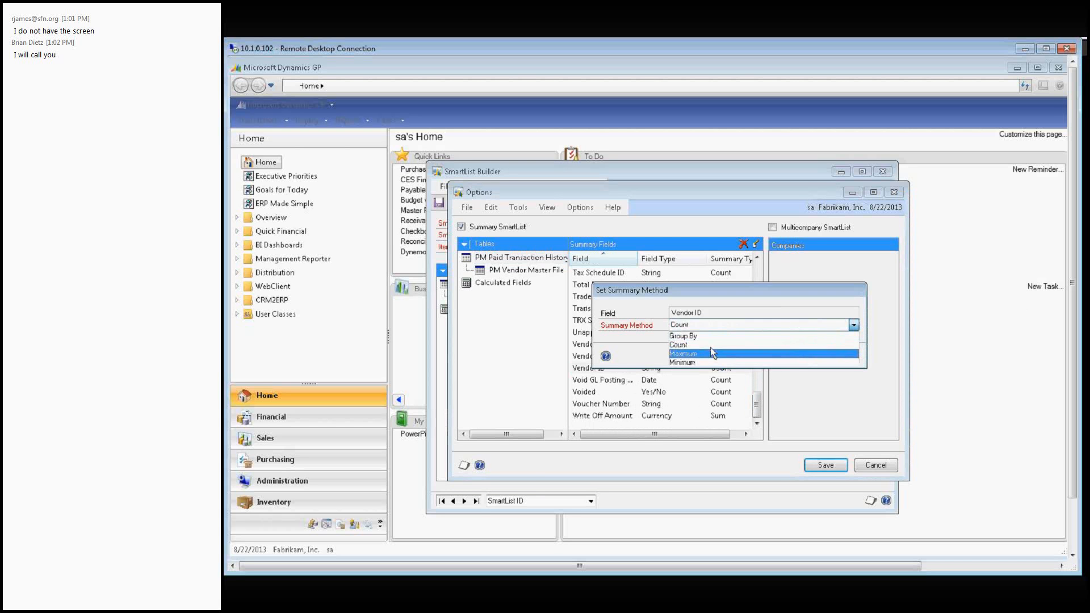
pyautogui.click(702, 335)
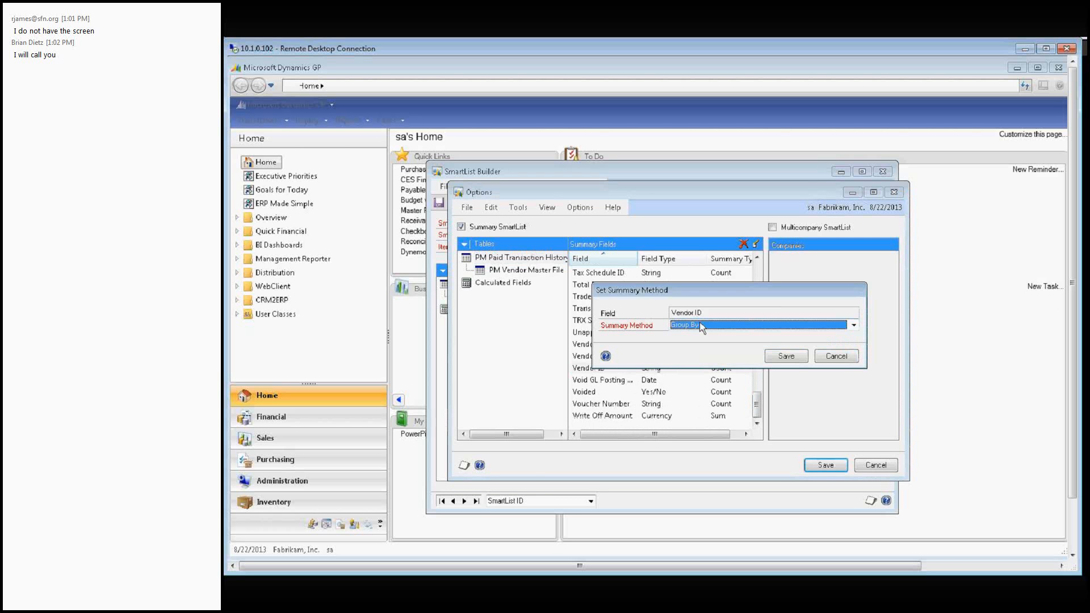